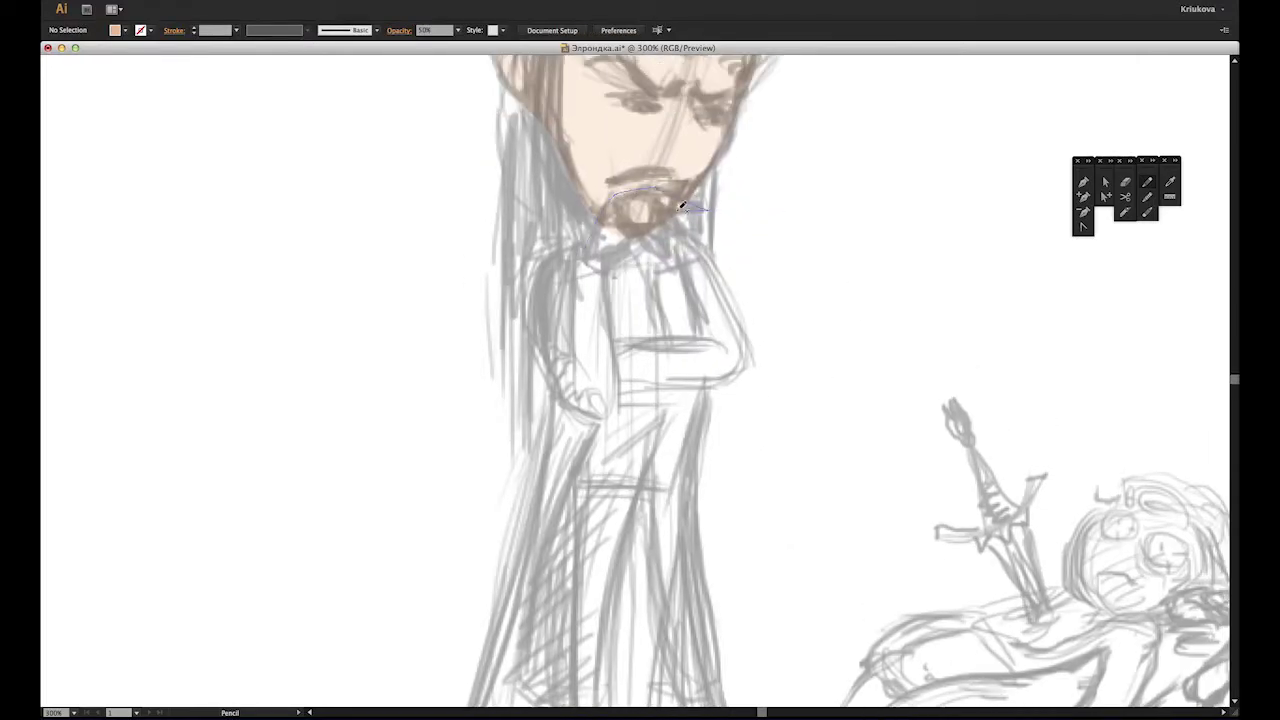
Step: Reshape the brown beard's outline by dragging its anchor points with Direct Selection
key(a)
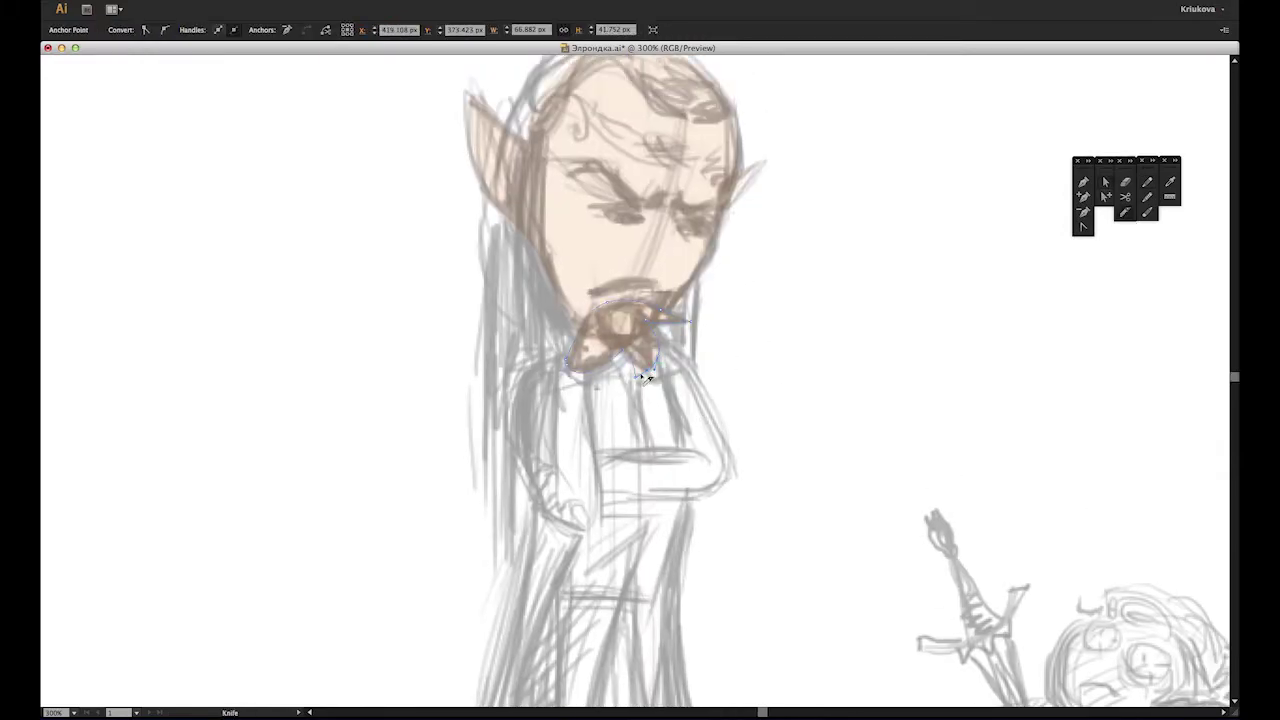
drag(634, 380, 640, 376)
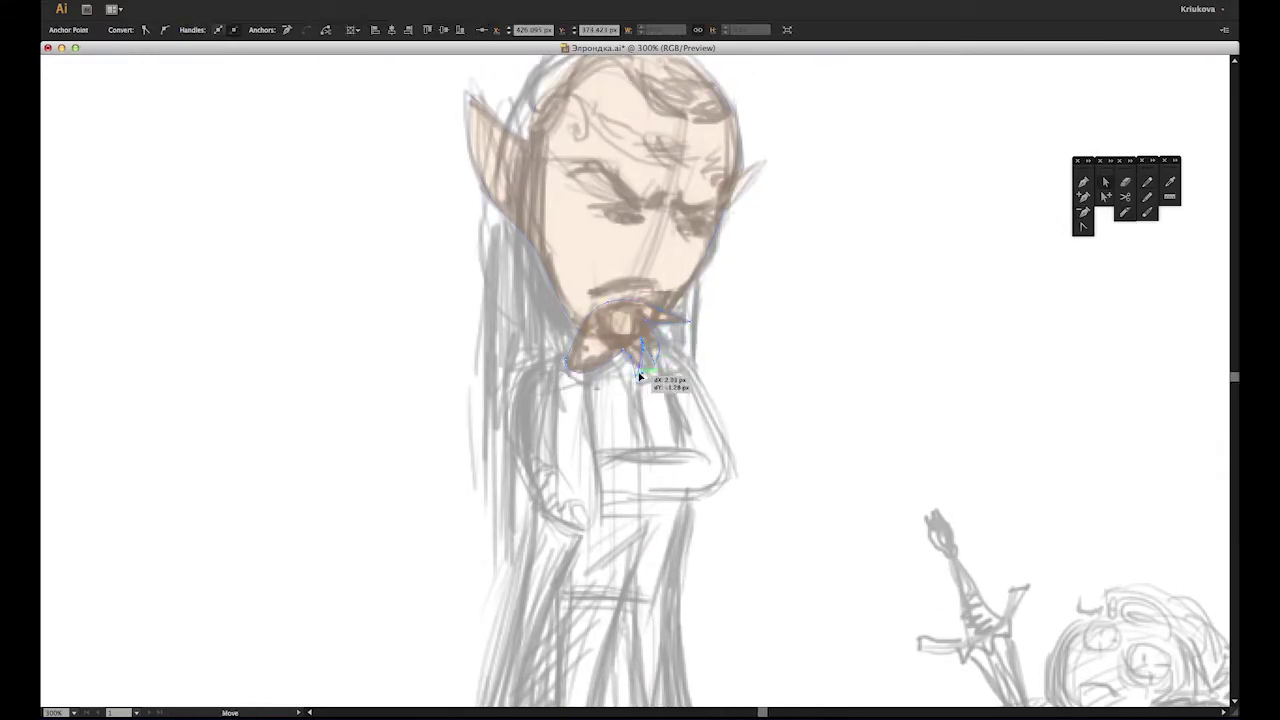
drag(651, 366, 686, 357)
click(595, 316)
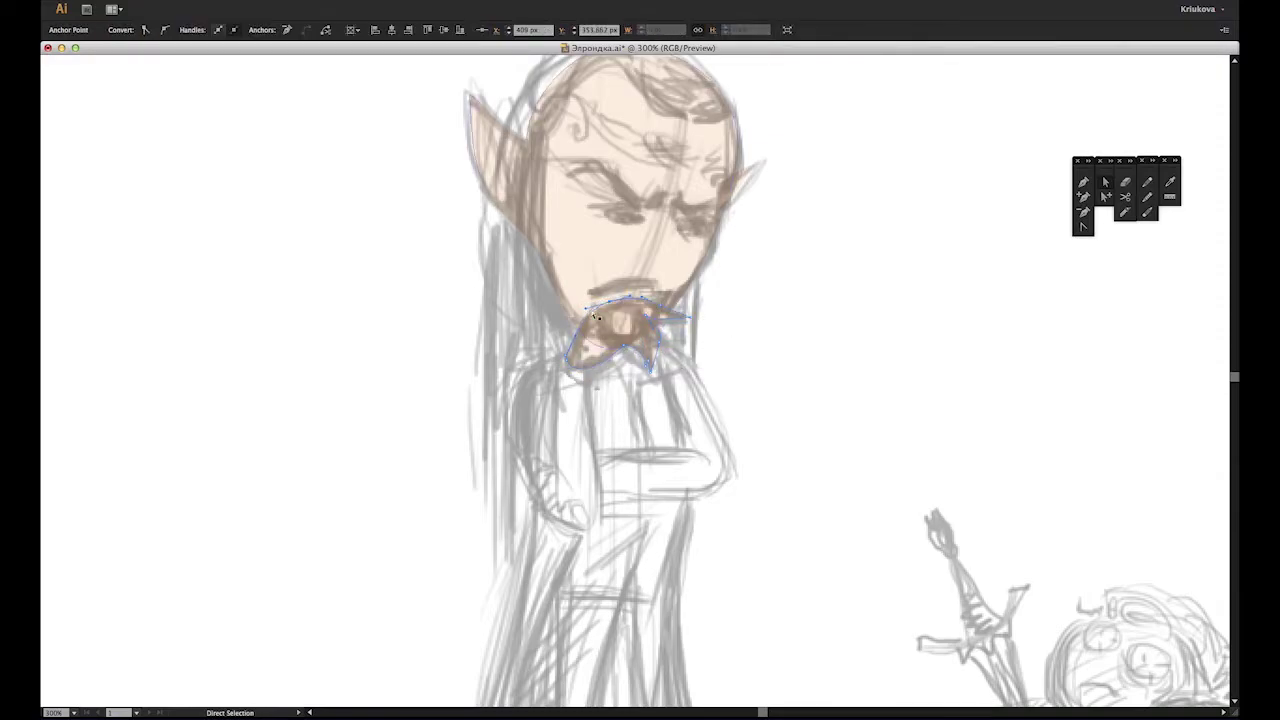
Step: Pick up the tan colour from the swatch grid on the artboard
scroll(700, 270, up, 2)
scroll(799, 230, down, 5)
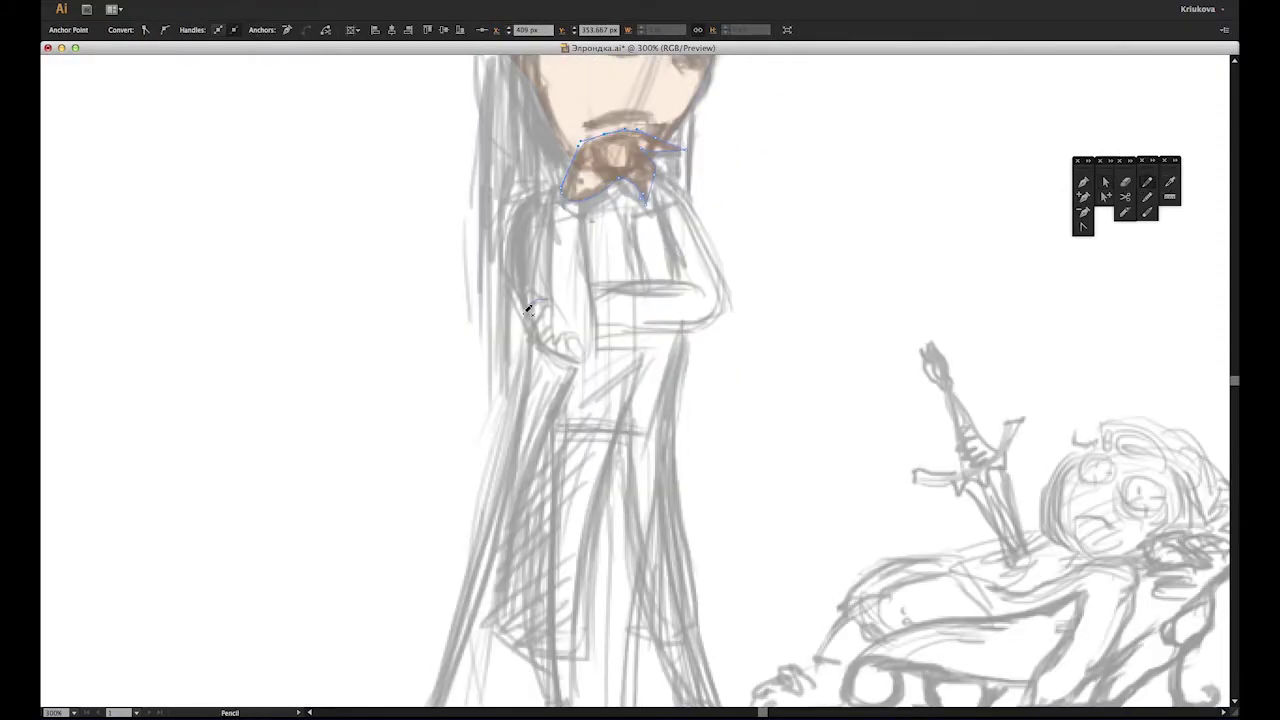
scroll(548, 336, down, 10)
click(575, 350)
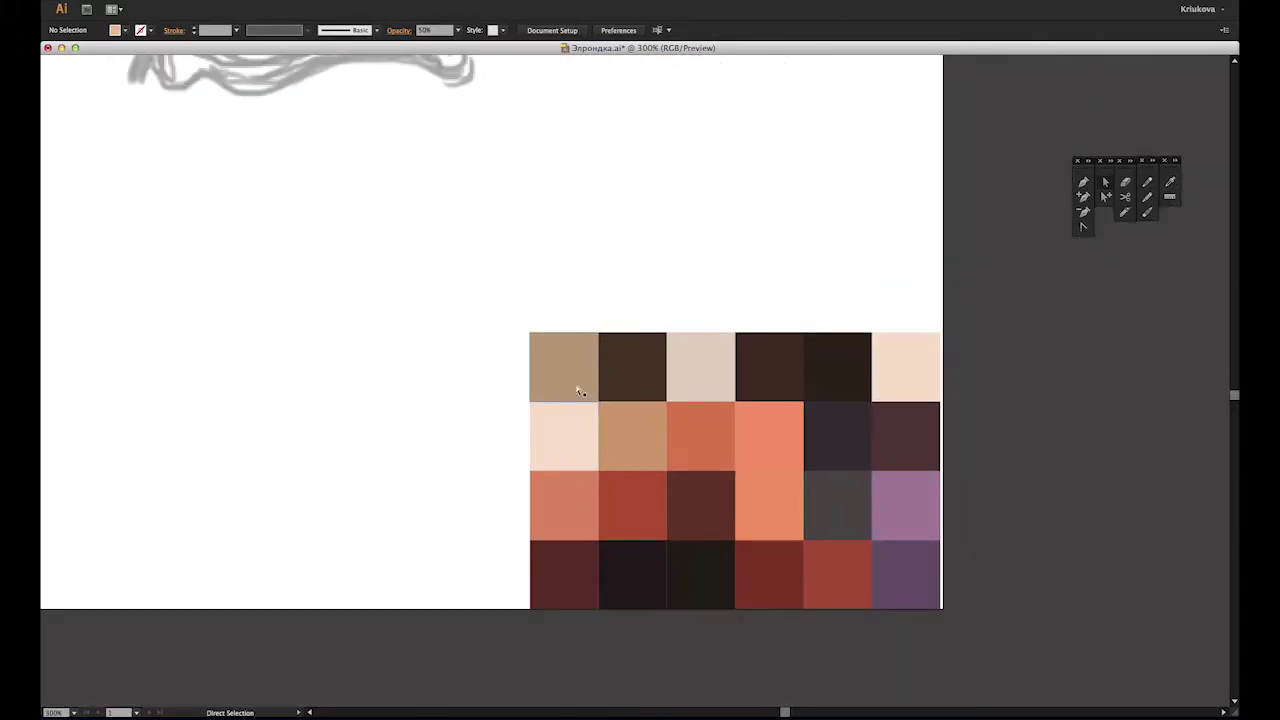
Step: Draw a brown neck strip below the beard
scroll(600, 300, up, 10)
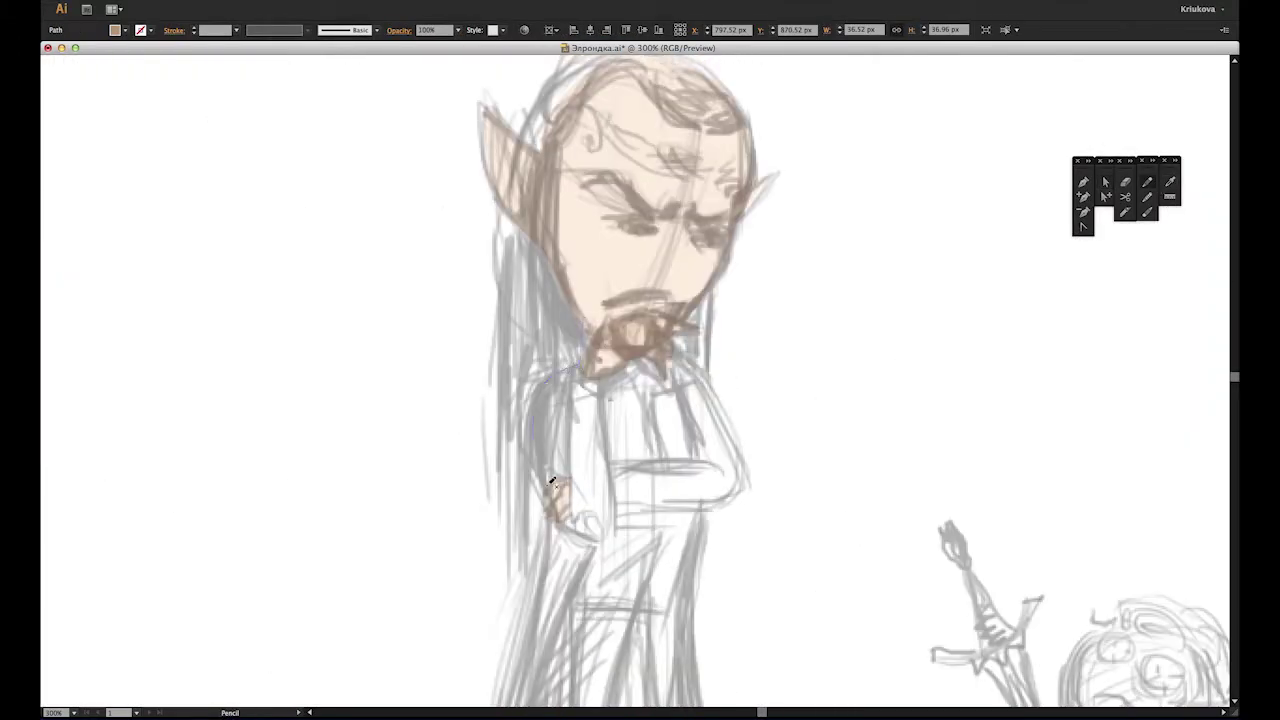
key(ctrl+shift+a)
drag(671, 346, 600, 330)
scroll(546, 275, down, 2)
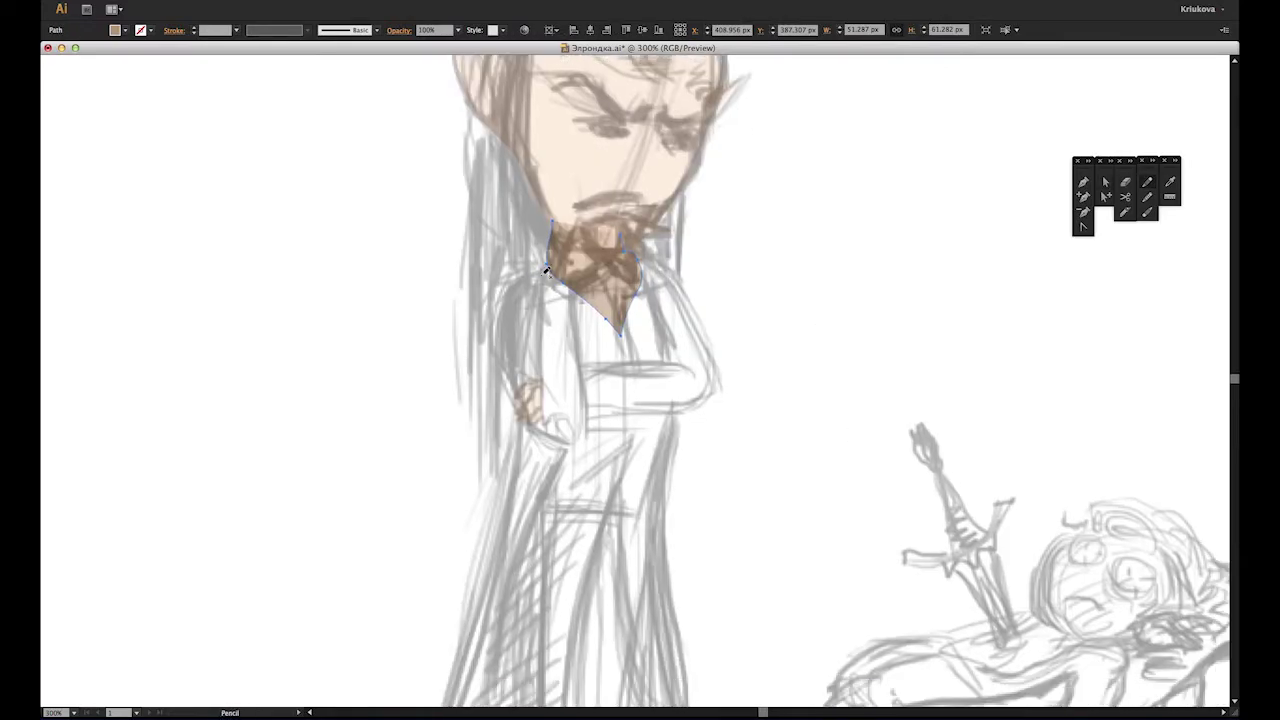
drag(597, 386, 601, 357)
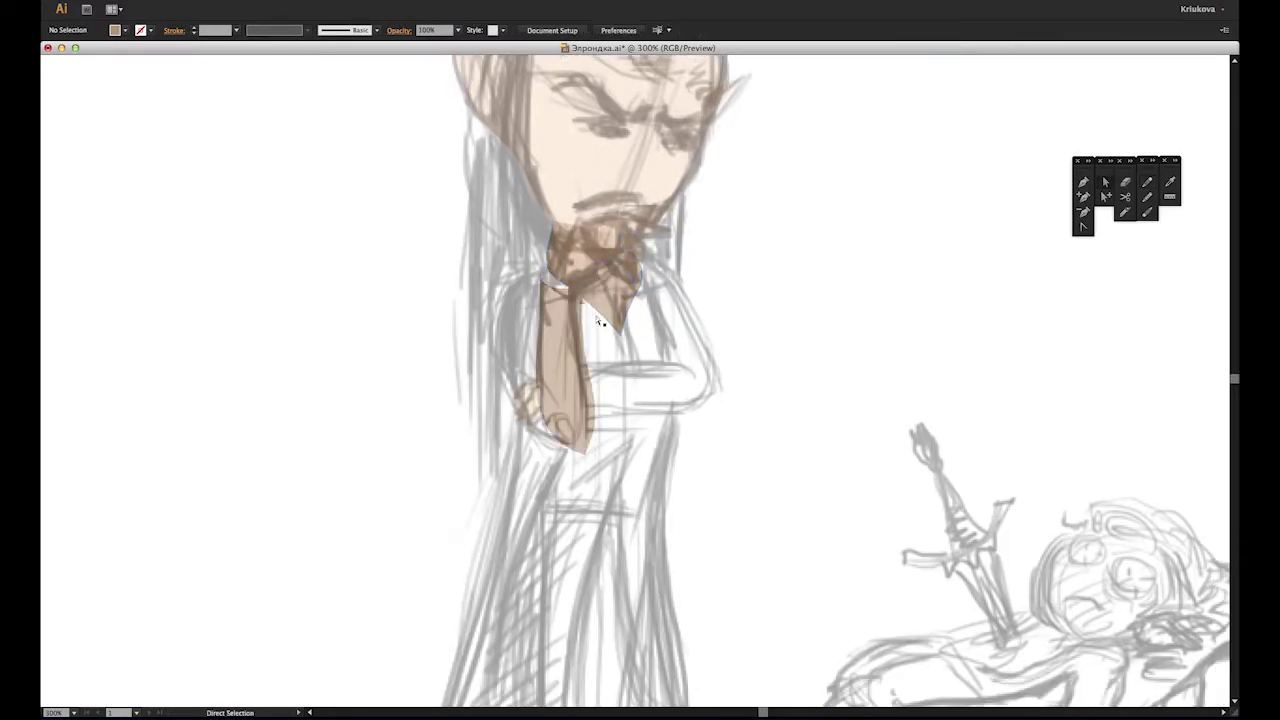
Step: Draw the brown sleeve over the folded arms and round its lower right corner
drag(586, 404, 686, 405)
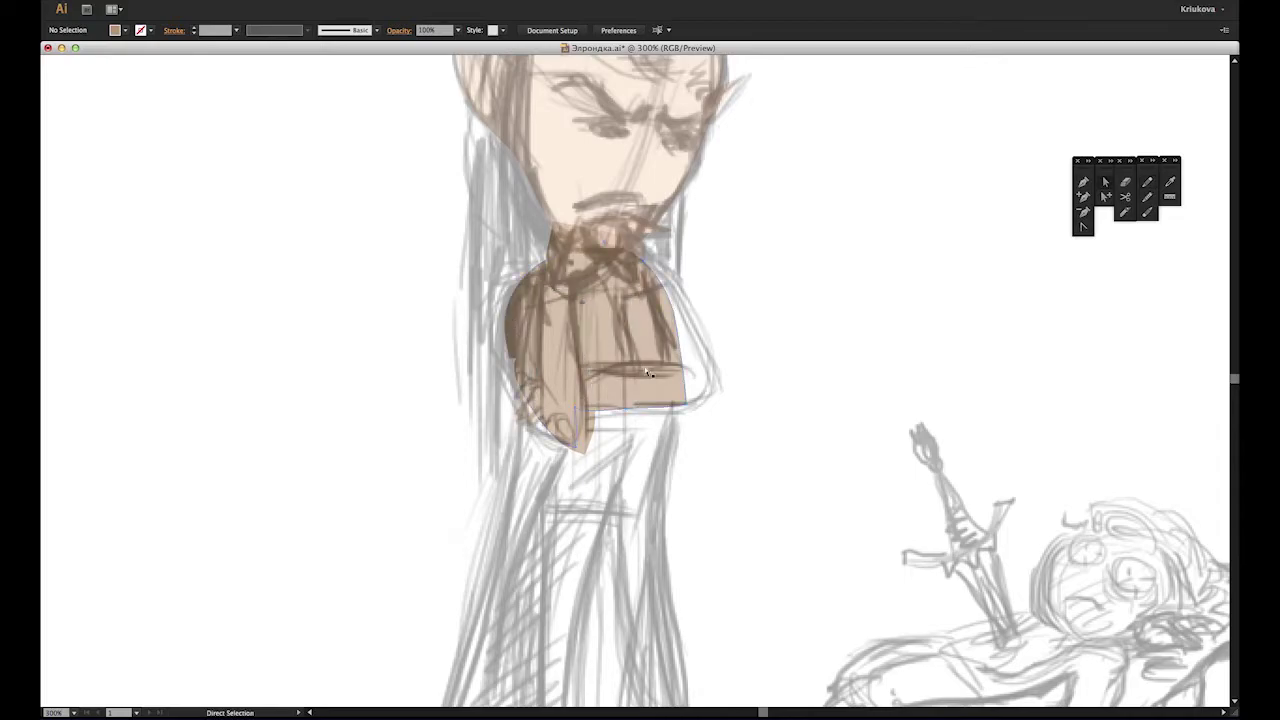
key(a)
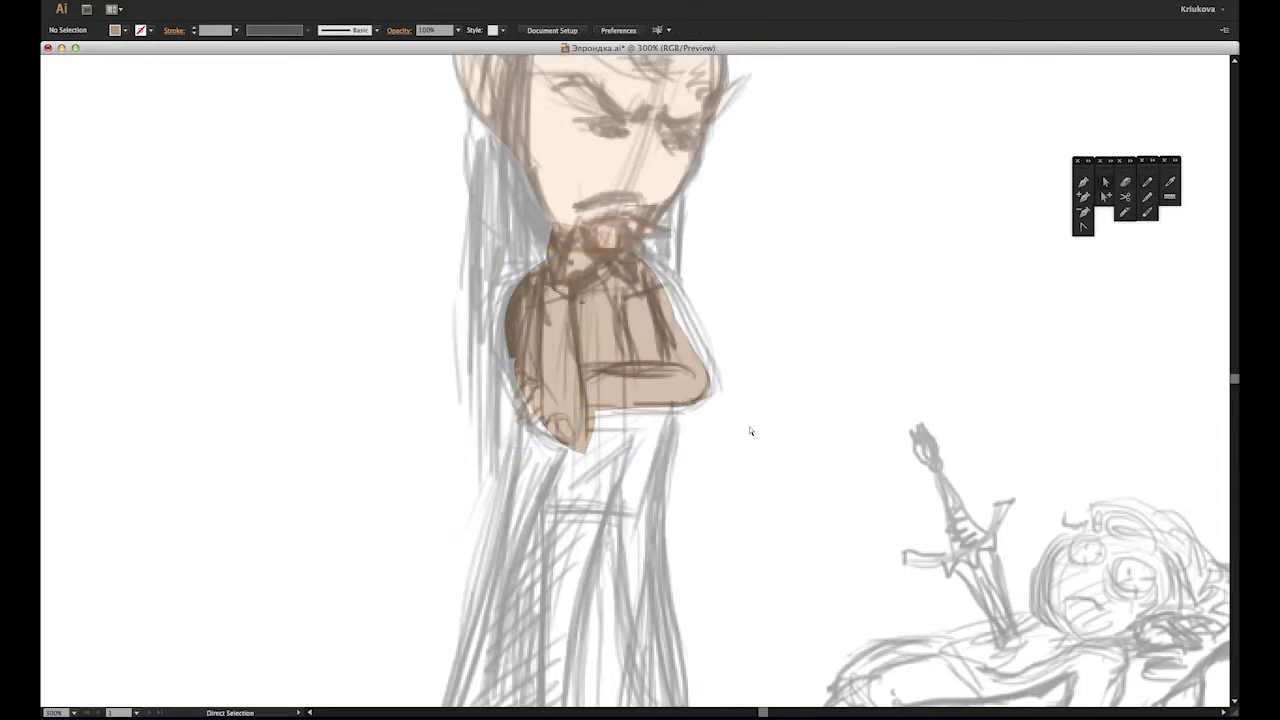
drag(686, 405, 708, 398)
click(767, 489)
Step: Check the larger arm shape, then deselect and return to the Selection tool
scroll(1000, 300, down, 5)
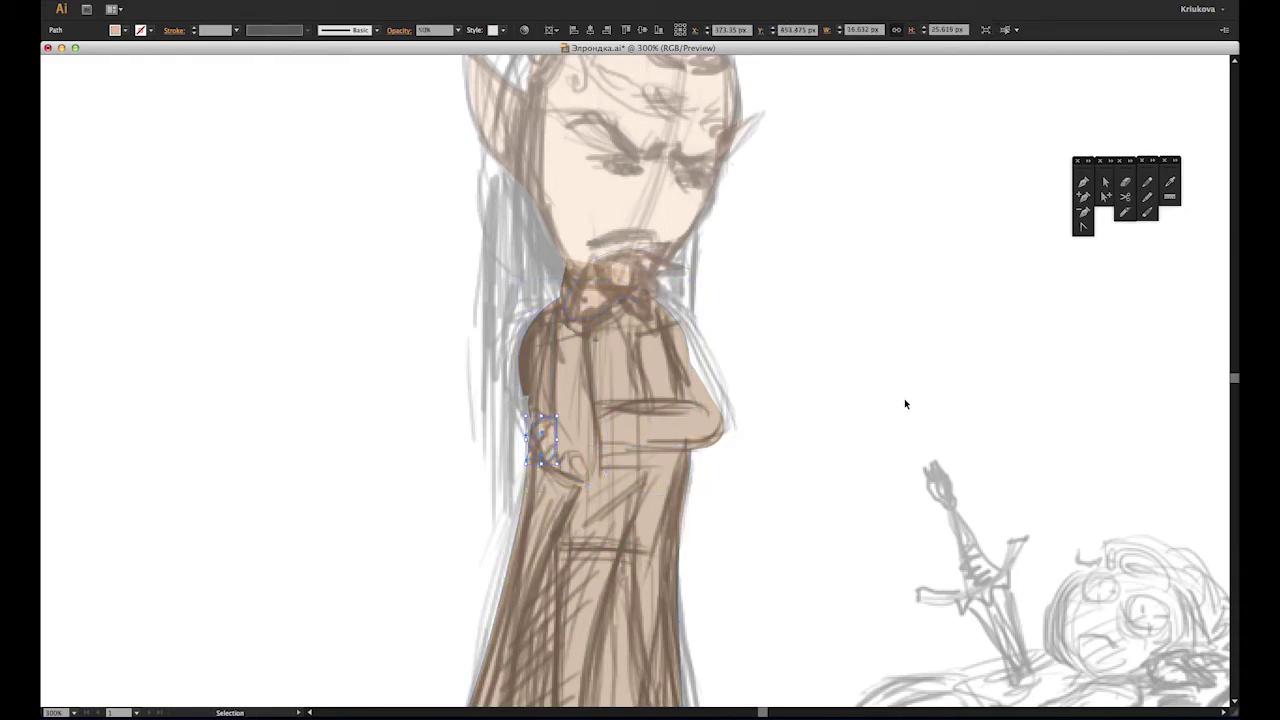
click(587, 370)
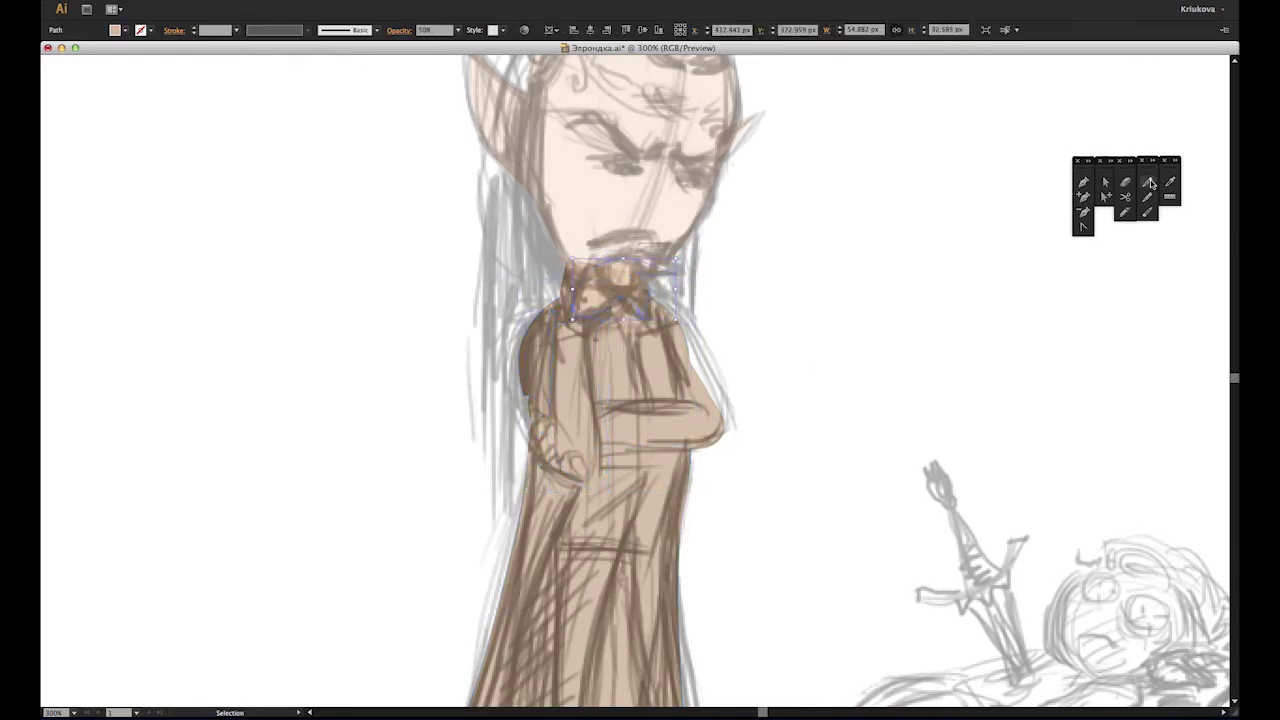
key(ctrl+shift+a)
key(v)
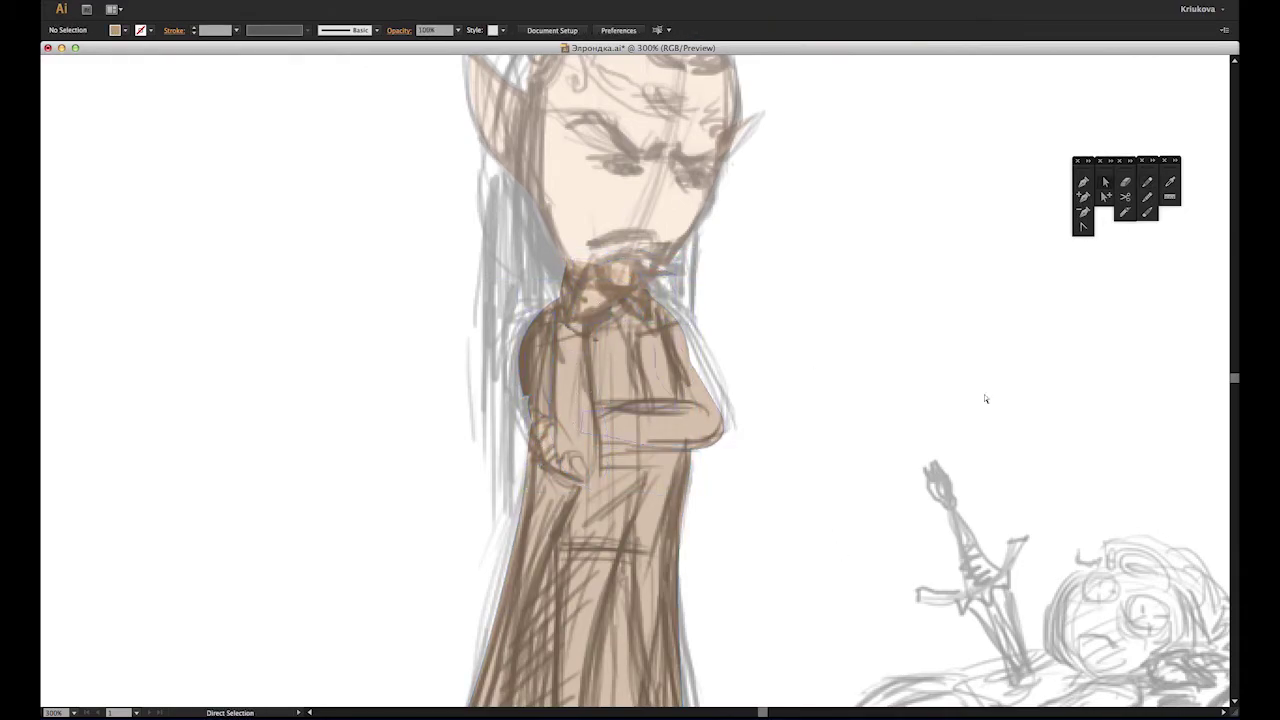
scroll(833, 409, down, 6)
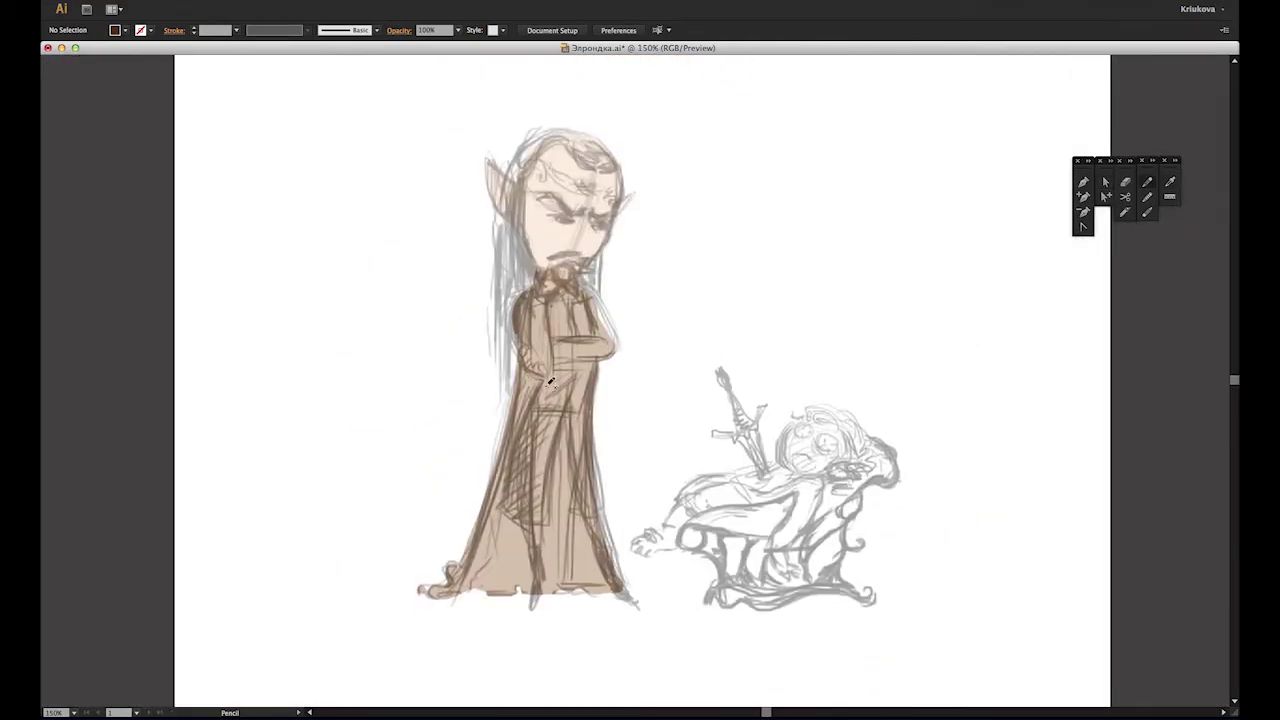
Step: Draw dark translucent panels over the chest and lower robe
mouse_move(564, 285)
mouse_down()
mouse_move(581, 332)
mouse_move(595, 333)
mouse_up()
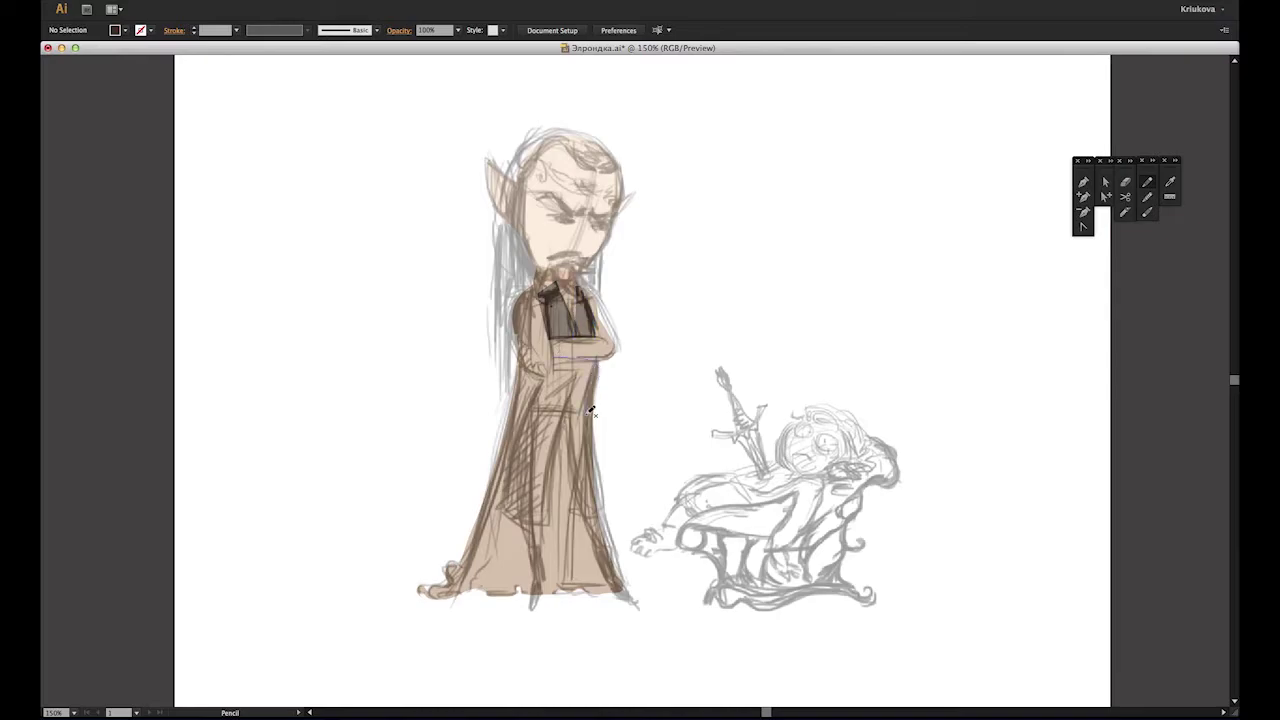
mouse_move(549, 358)
mouse_down()
mouse_move(602, 522)
mouse_move(600, 508)
mouse_up()
key(a)
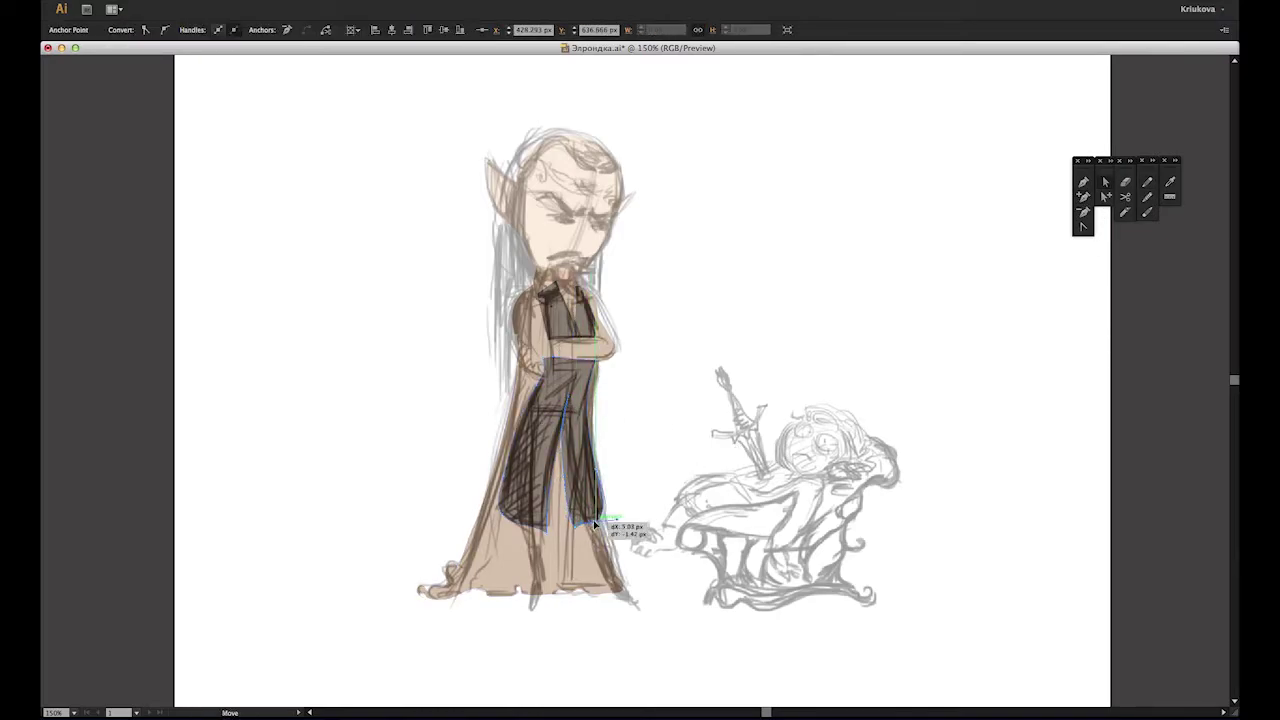
click(620, 531)
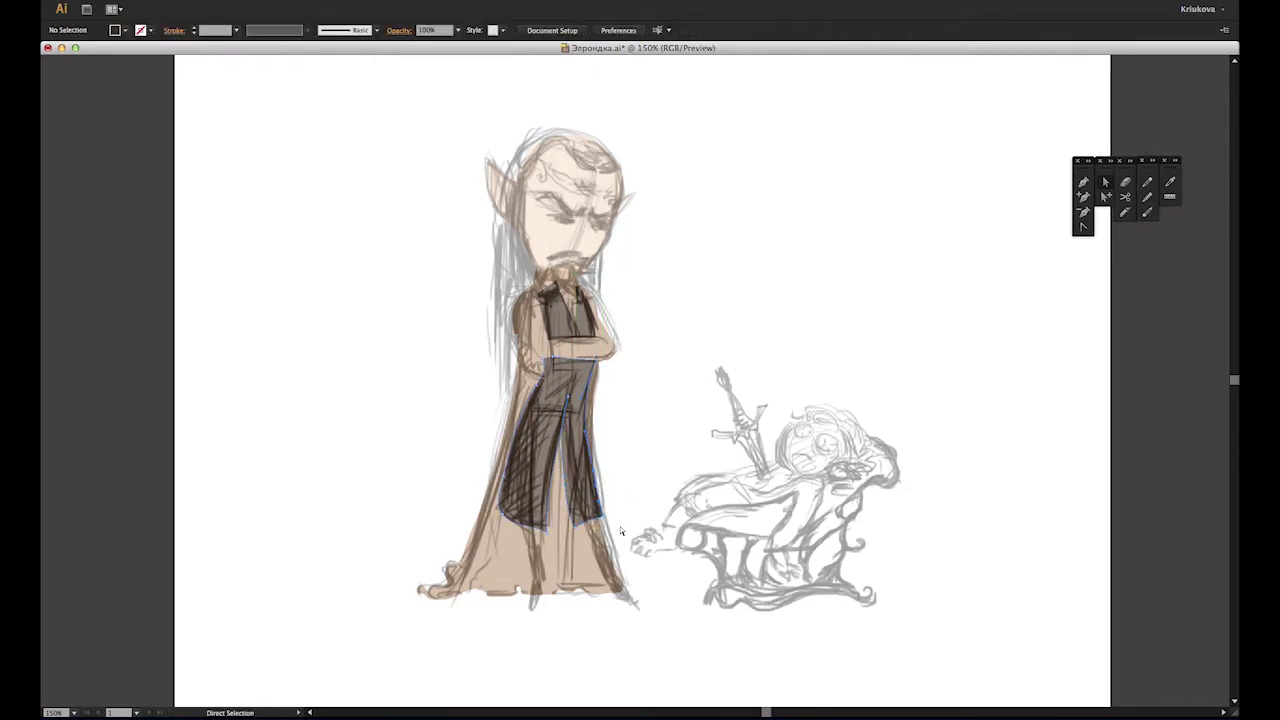
Step: Check the chest-and-arms shape, then zoom in on the robe hem
scroll(640, 460, up, 2)
click(523, 372)
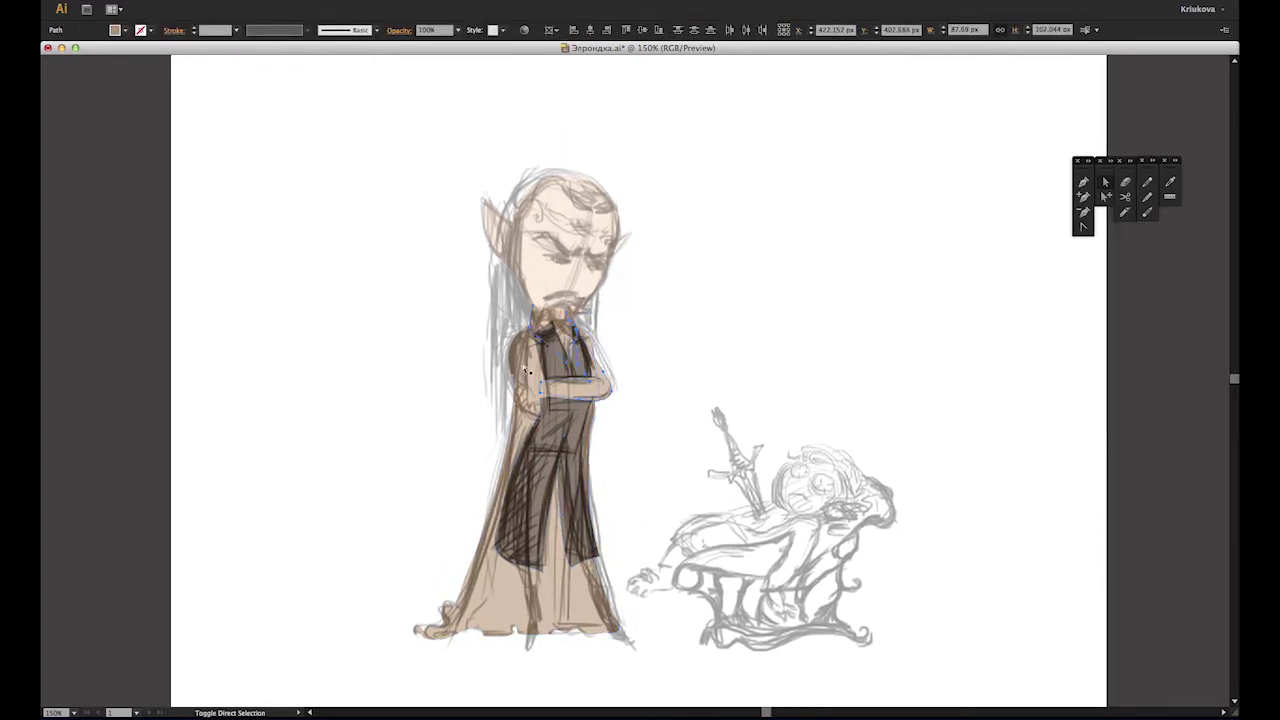
click(1152, 286)
scroll(1067, 461, down, 6)
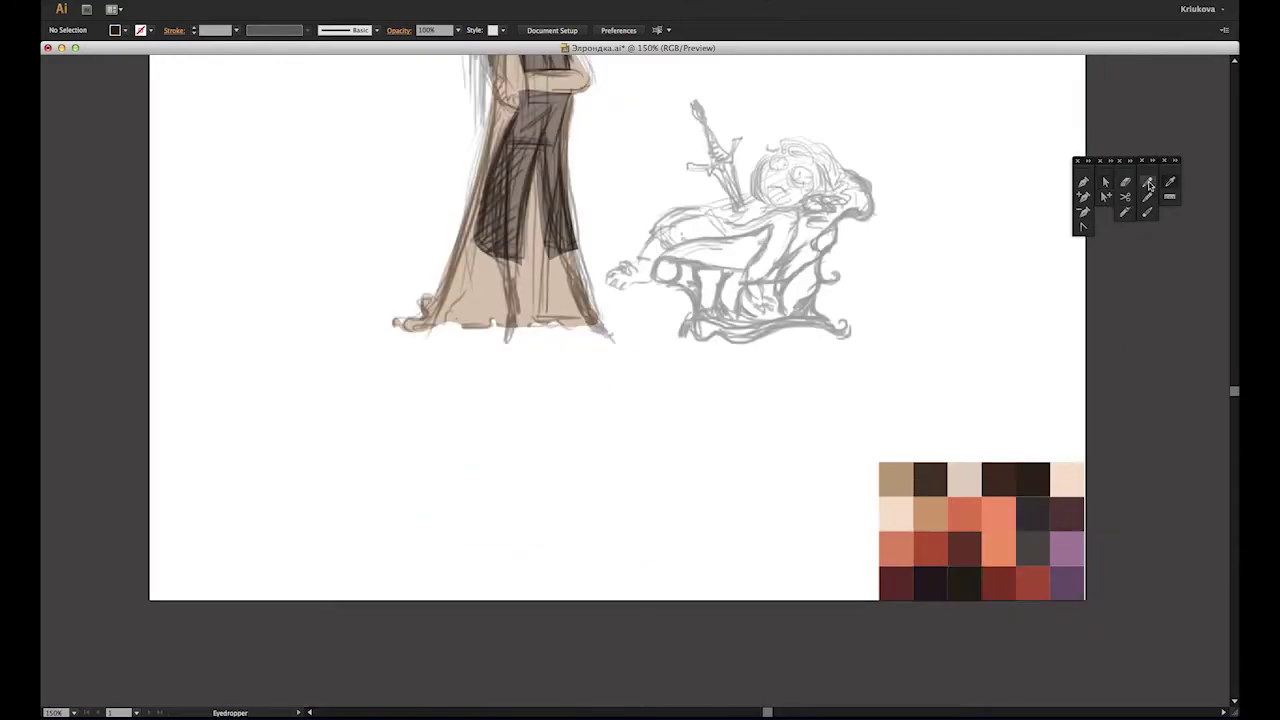
drag(430, 178, 676, 368)
Step: Extend both dark robe panels downward and draw a dark boot below the hem
drag(474, 270, 556, 298)
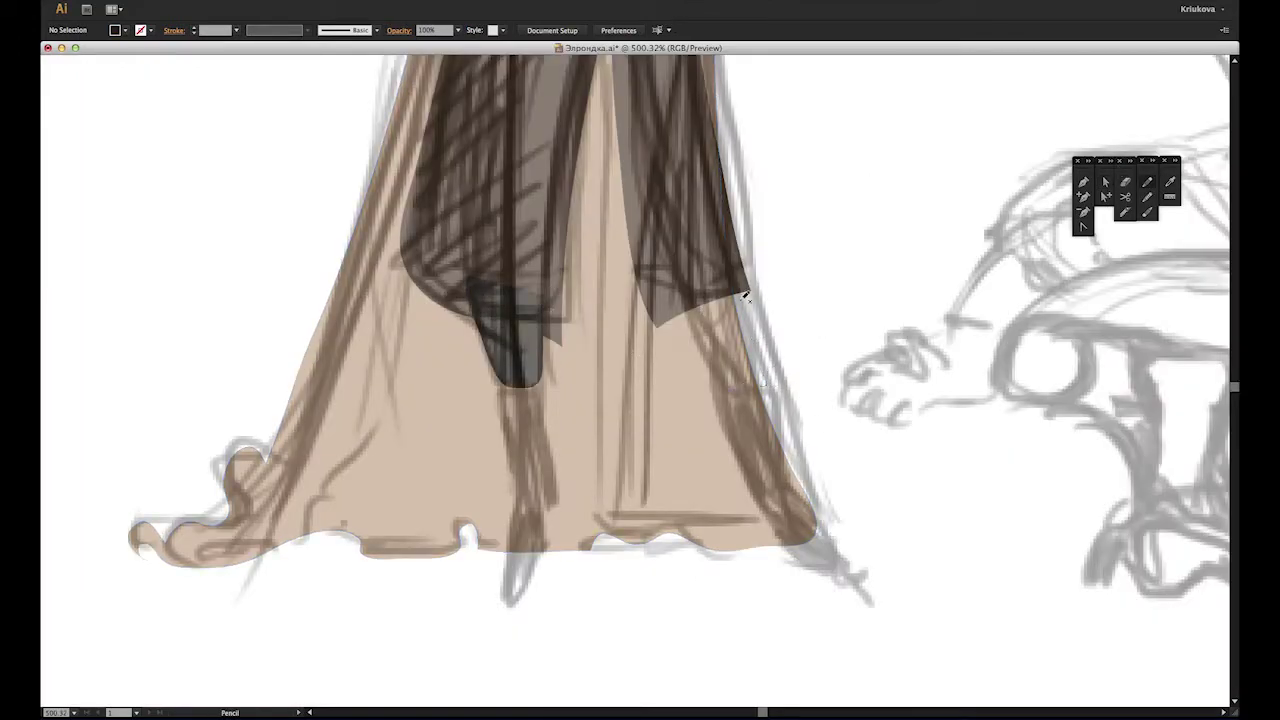
drag(745, 296, 700, 310)
key(ctrl+minus)
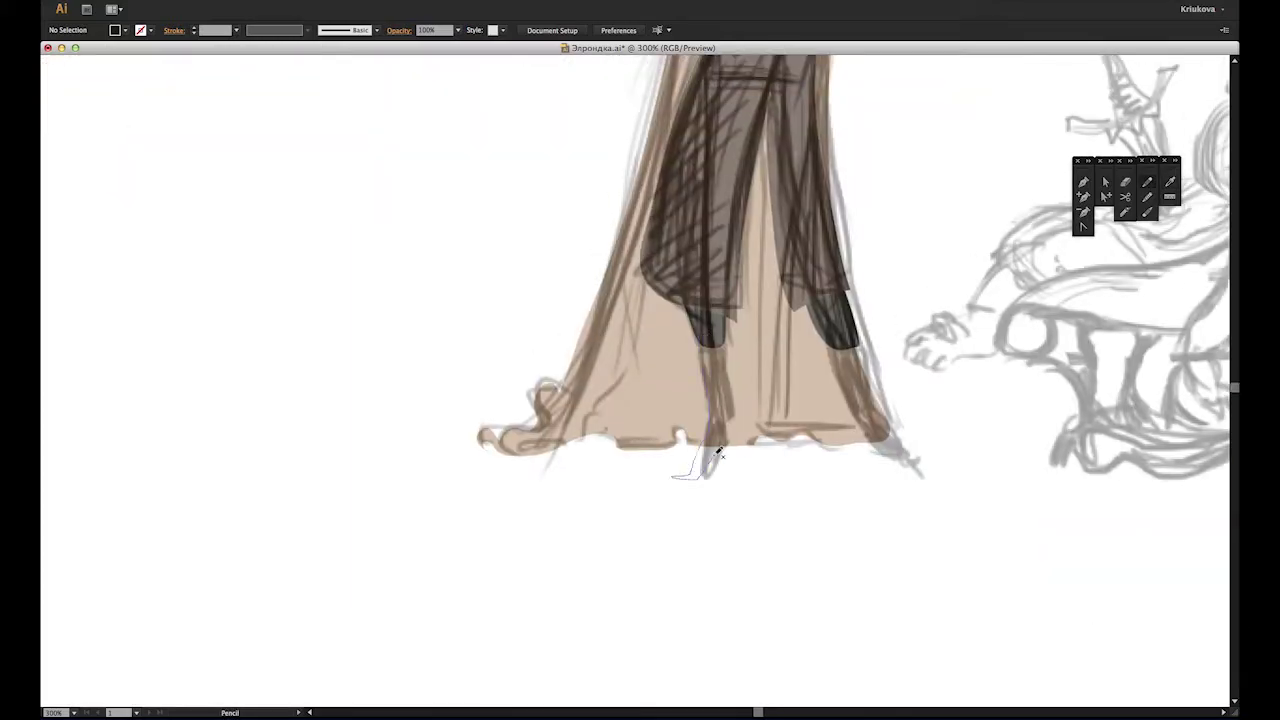
drag(733, 368, 706, 326)
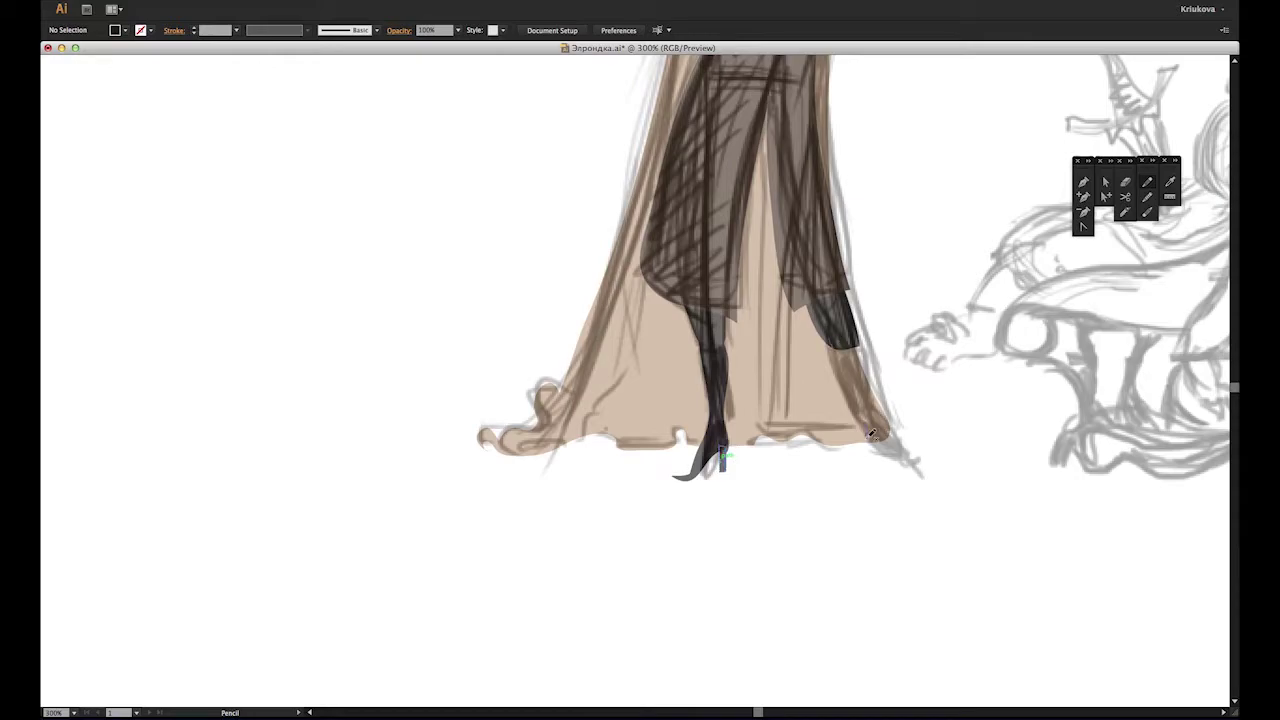
drag(889, 428, 872, 440)
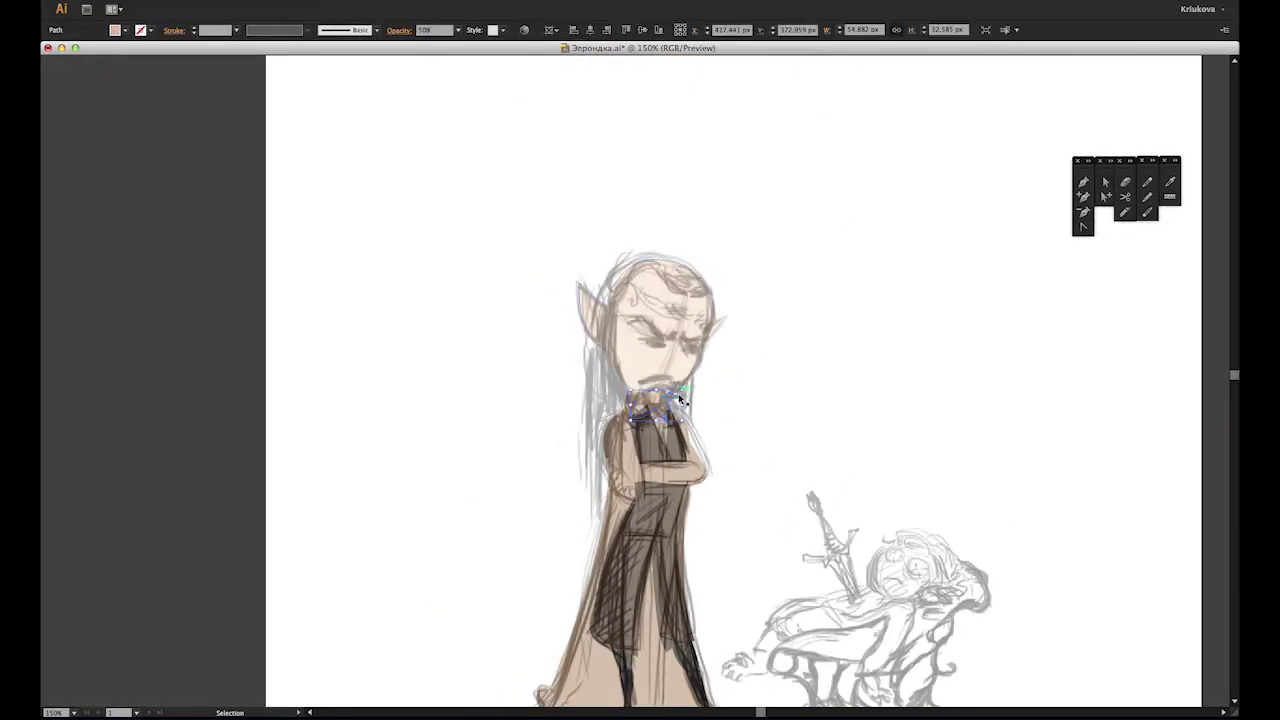
Step: Draw dark hair over the head and down the left side, sent behind the face
click(878, 481)
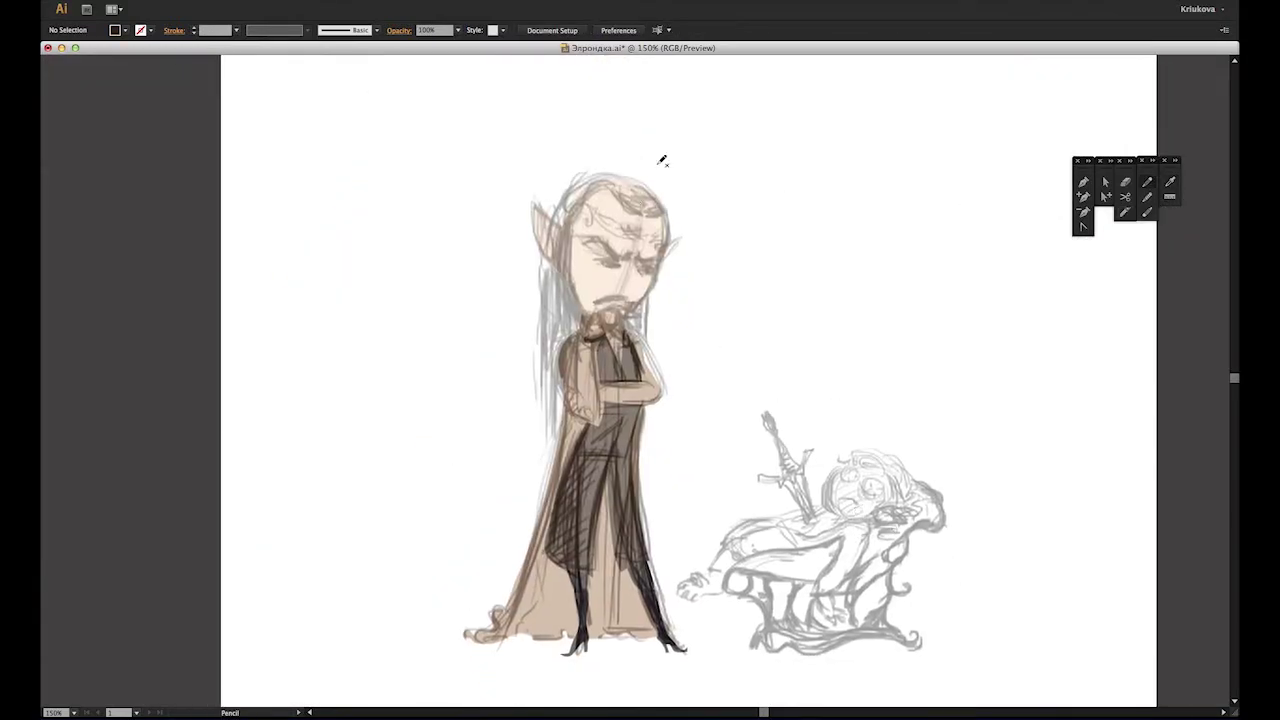
scroll(662, 160, up, 2)
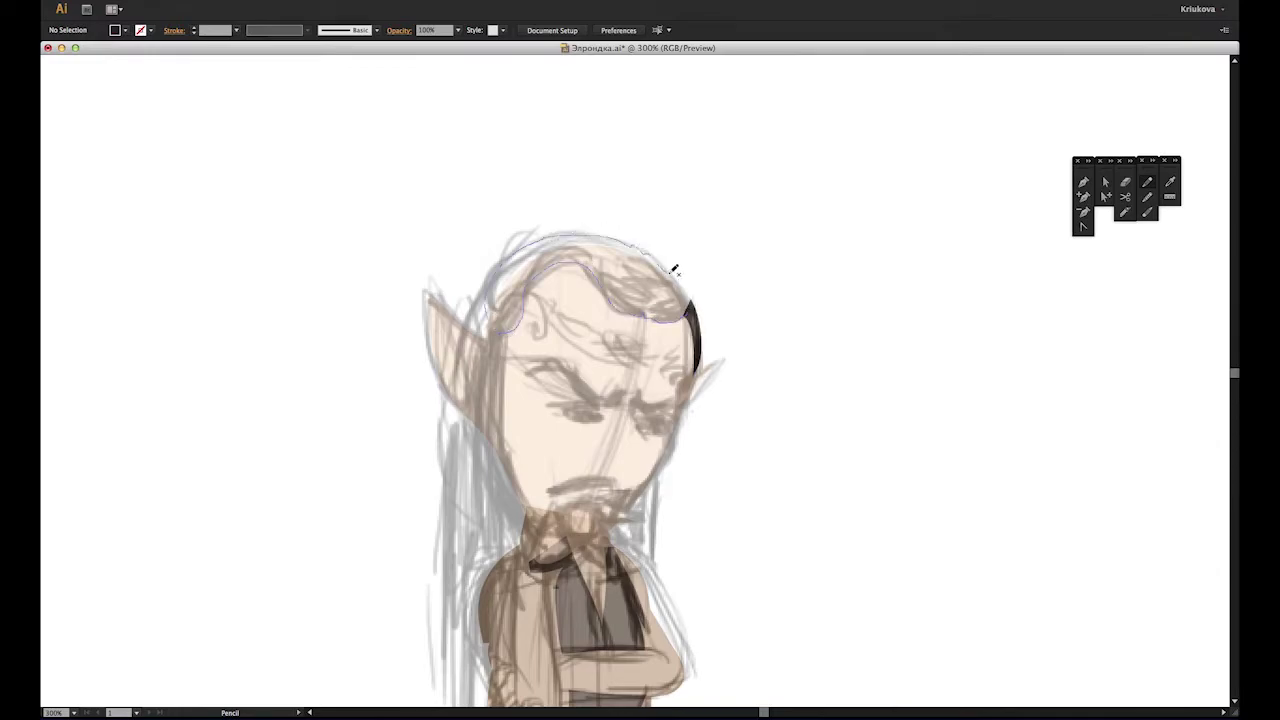
drag(674, 270, 676, 268)
scroll(508, 145, down, 3)
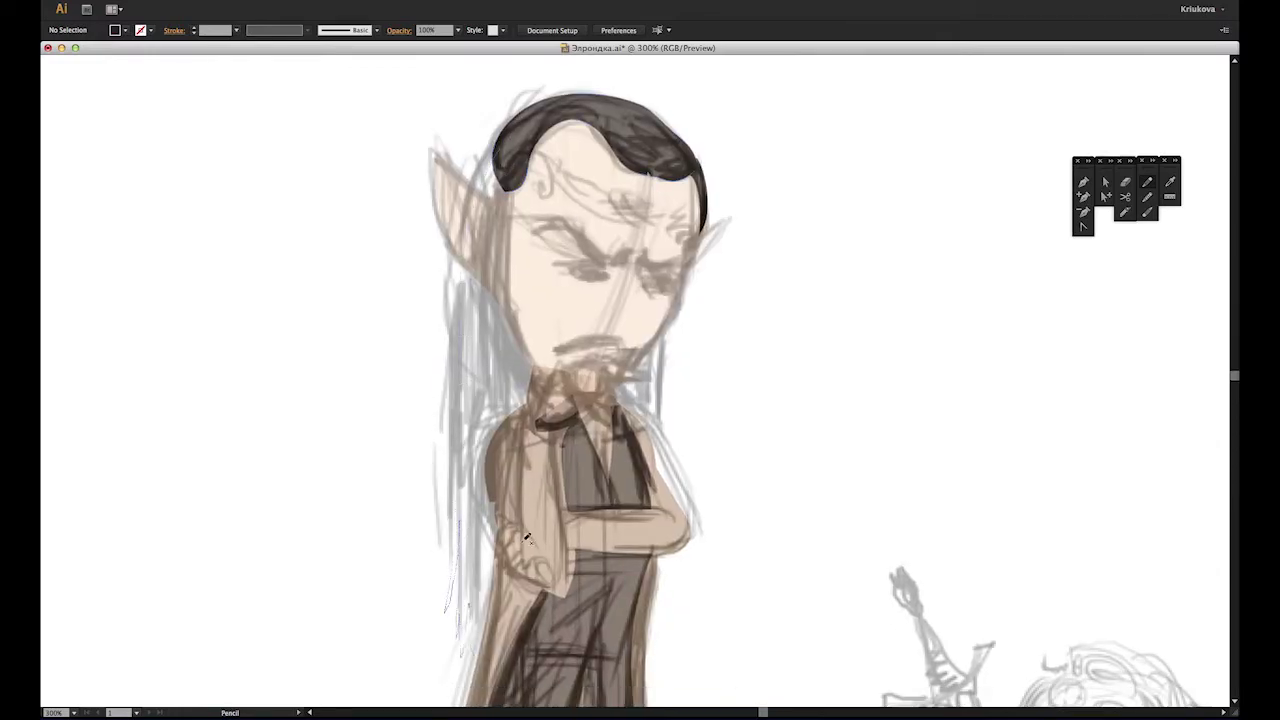
drag(660, 345, 656, 300)
key(ctrl+bracketleft)
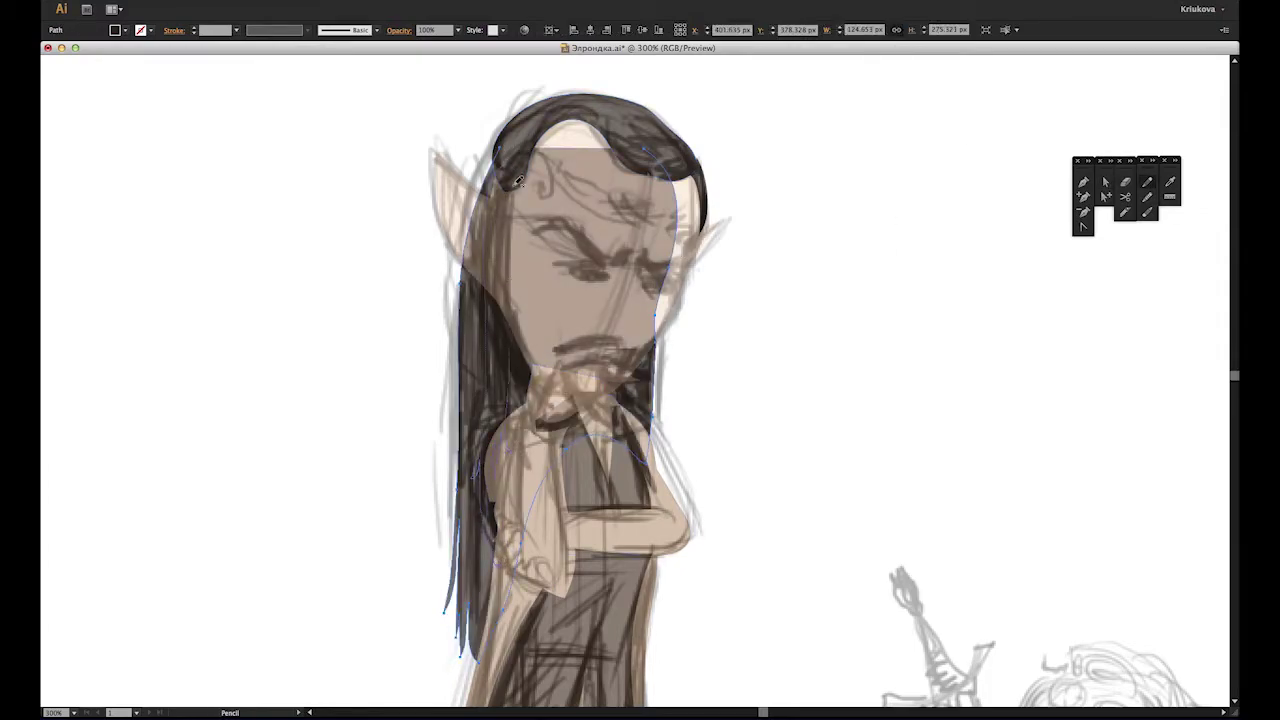
Step: Redraw the hair's left and right edges, then zoom in closely on the face
drag(513, 206, 490, 350)
drag(658, 588, 706, 263)
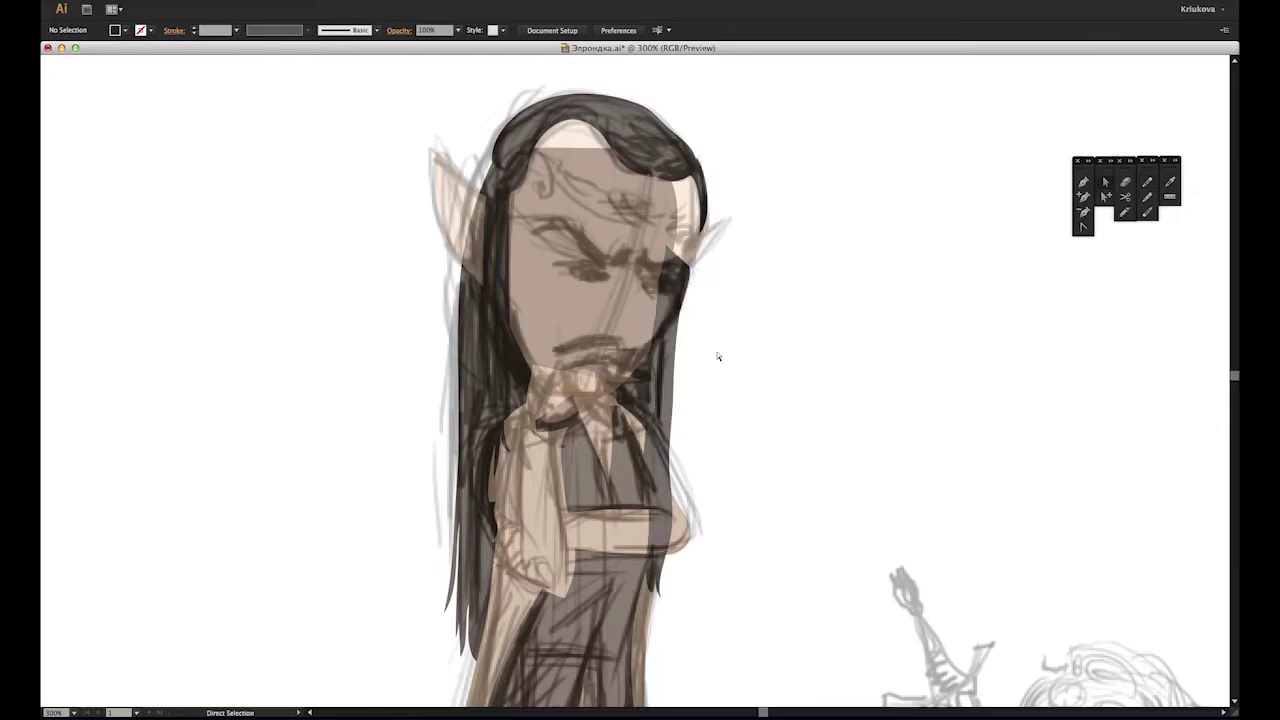
click(802, 485)
click(805, 530)
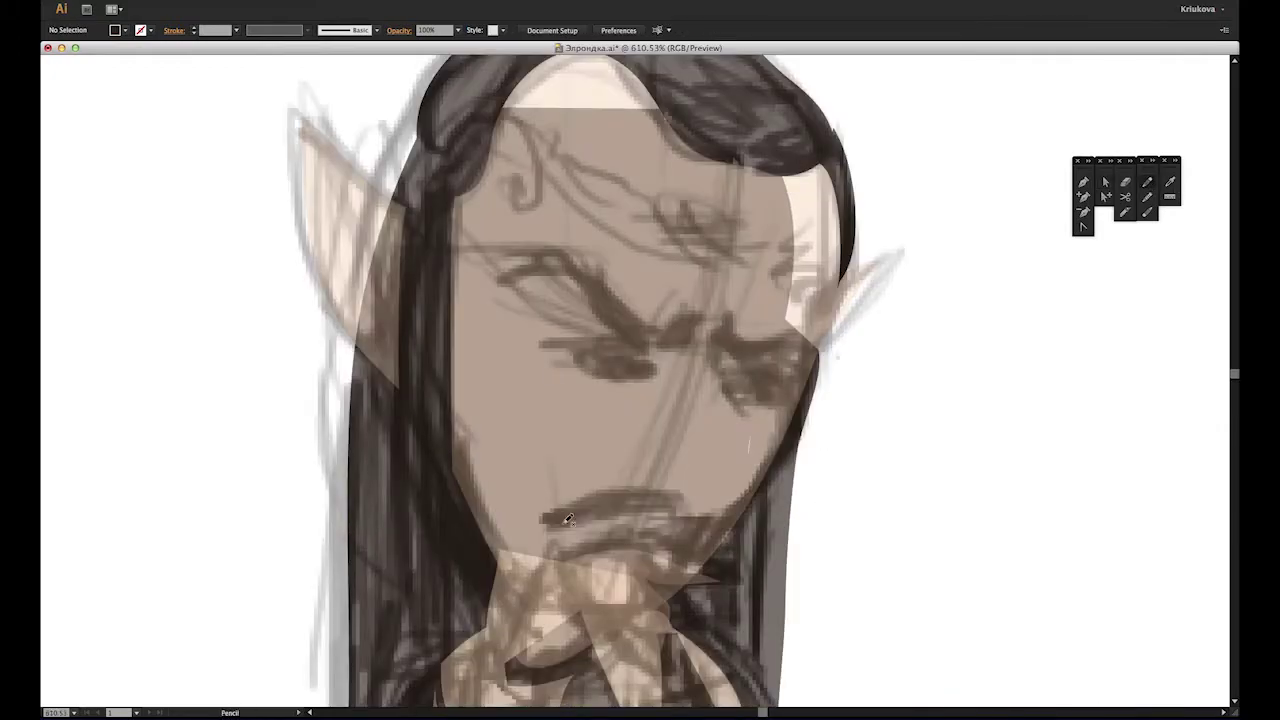
Step: Ink the mouth and both eyebrows as dark strokes
drag(676, 494, 677, 495)
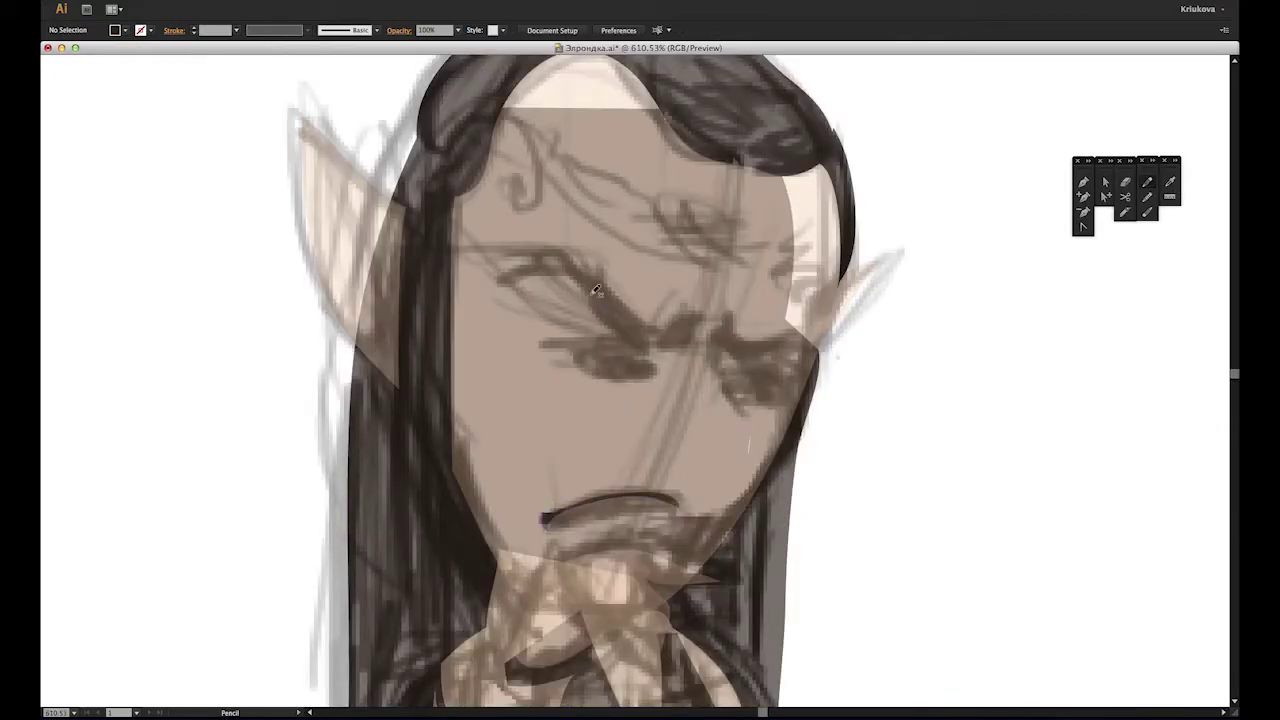
drag(637, 297, 696, 321)
drag(777, 330, 779, 331)
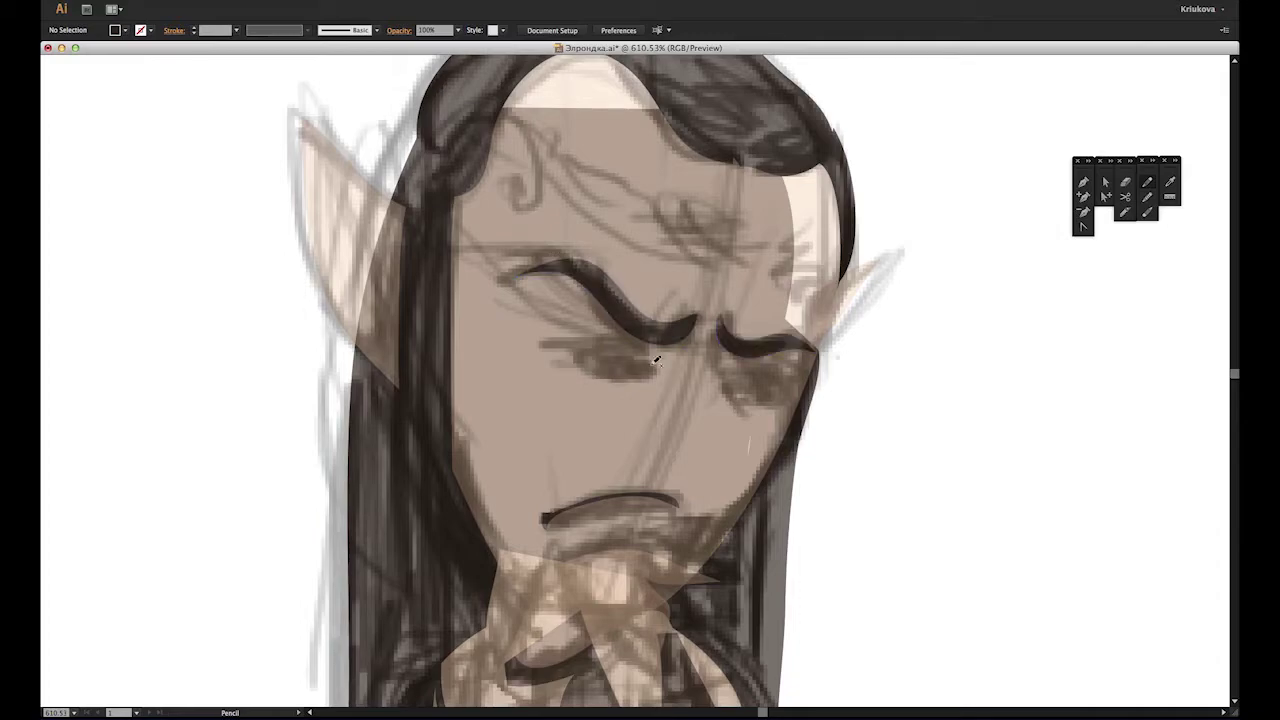
Step: Draw the headband line, temple spiral and curved strands across the left brow
drag(495, 147, 457, 242)
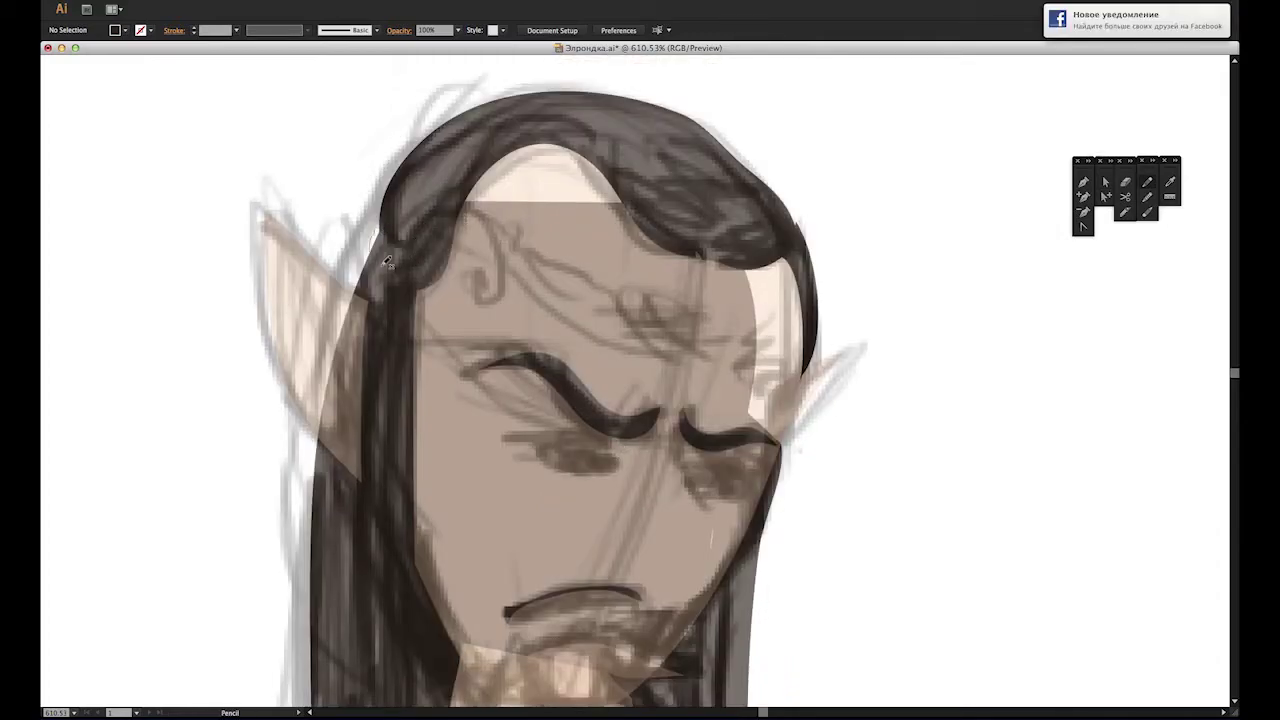
drag(388, 262, 490, 280)
drag(421, 233, 425, 232)
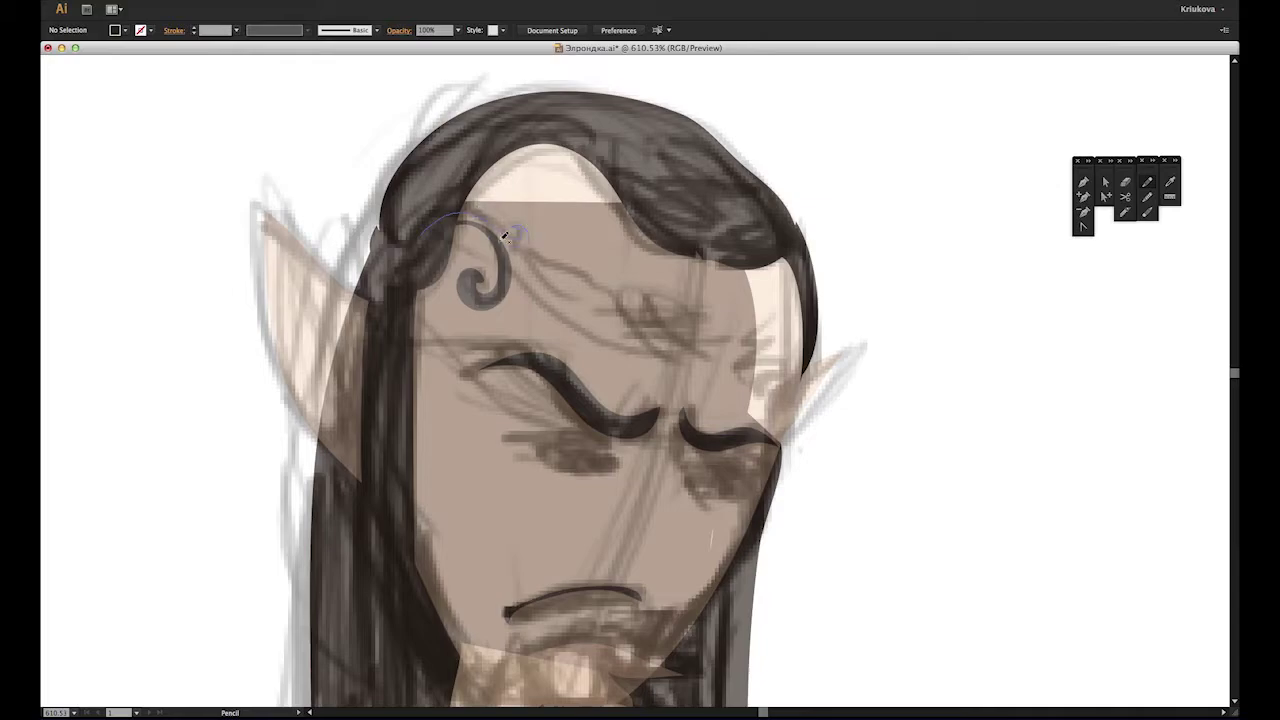
drag(561, 309, 515, 238)
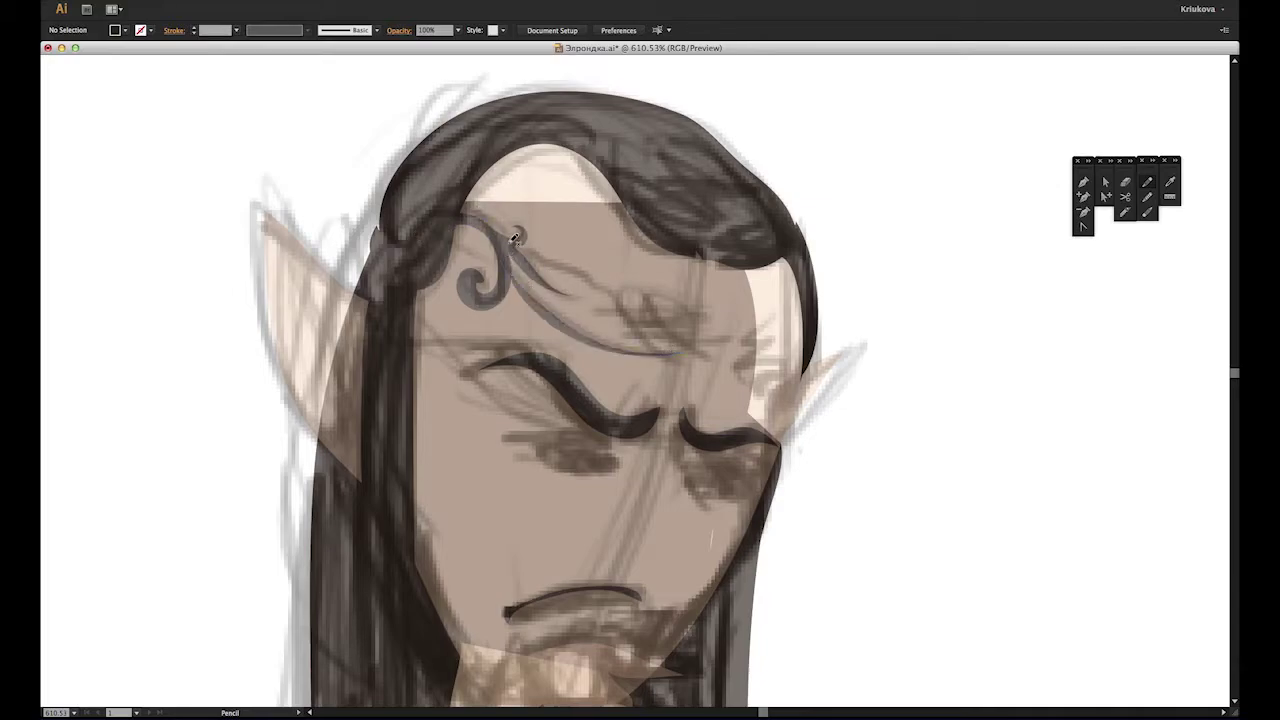
drag(634, 307, 686, 354)
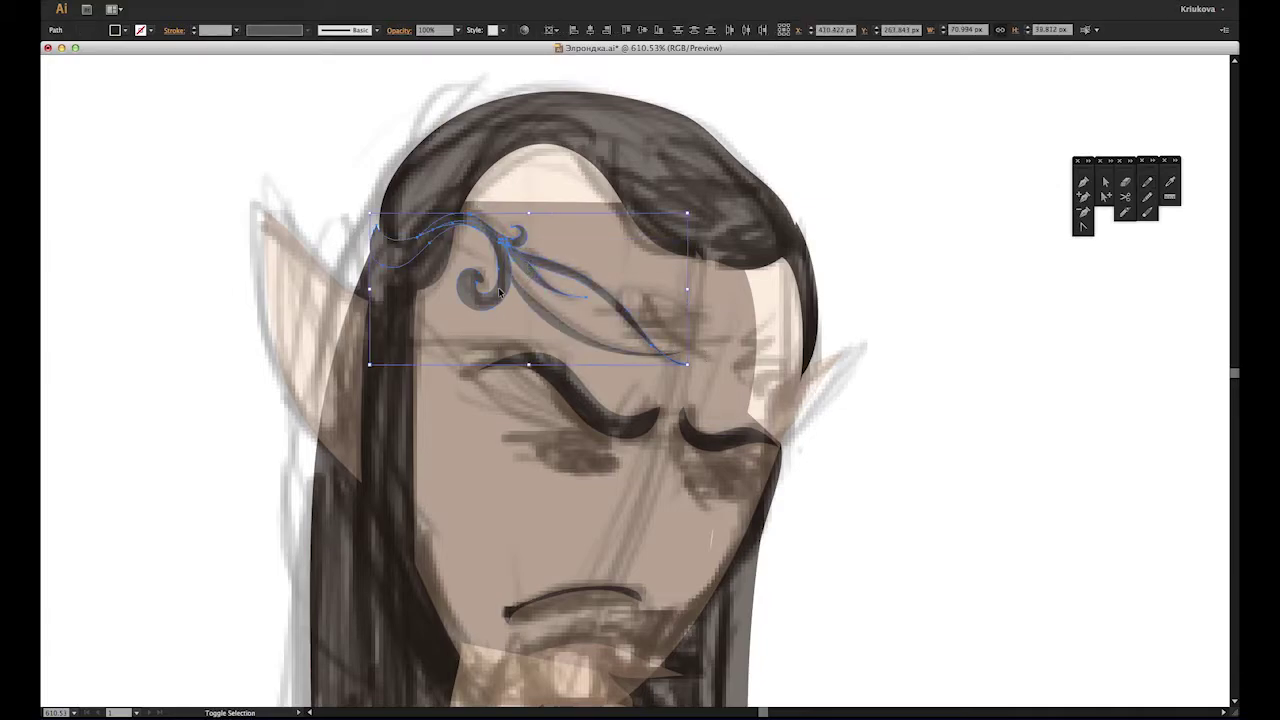
Step: Copy the headband swirl onto the right forehead, rotated to follow the brow
scroll(767, 428, down, 2)
drag(767, 428, 745, 650)
drag(470, 410, 789, 194)
mouse_move(954, 134)
mouse_down()
mouse_move(685, 462)
mouse_move(700, 468)
mouse_up()
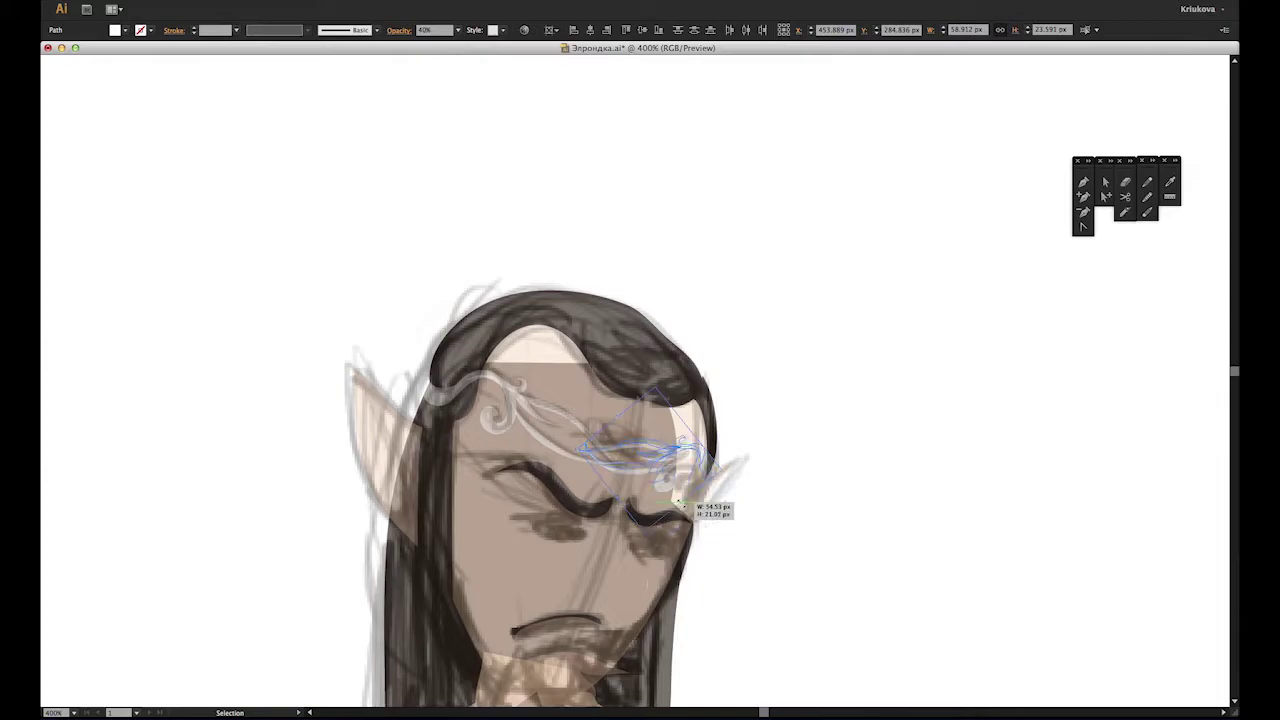
drag(712, 402, 777, 471)
Step: Apply Free Distort, then an Envelope Distort mesh, to the swirl copy
click(310, 4)
click(510, 92)
click(712, 428)
click(196, 4)
click(360, 292)
click(789, 489)
Step: Drag the mesh corners to bend the swirl around the head
key(ctrl+plus)
drag(677, 392, 713, 376)
drag(677, 482, 714, 466)
drag(550, 483, 537, 509)
mouse_move(427, 398)
mouse_down()
mouse_move(483, 393)
mouse_move(474, 368)
mouse_up()
drag(427, 483, 418, 461)
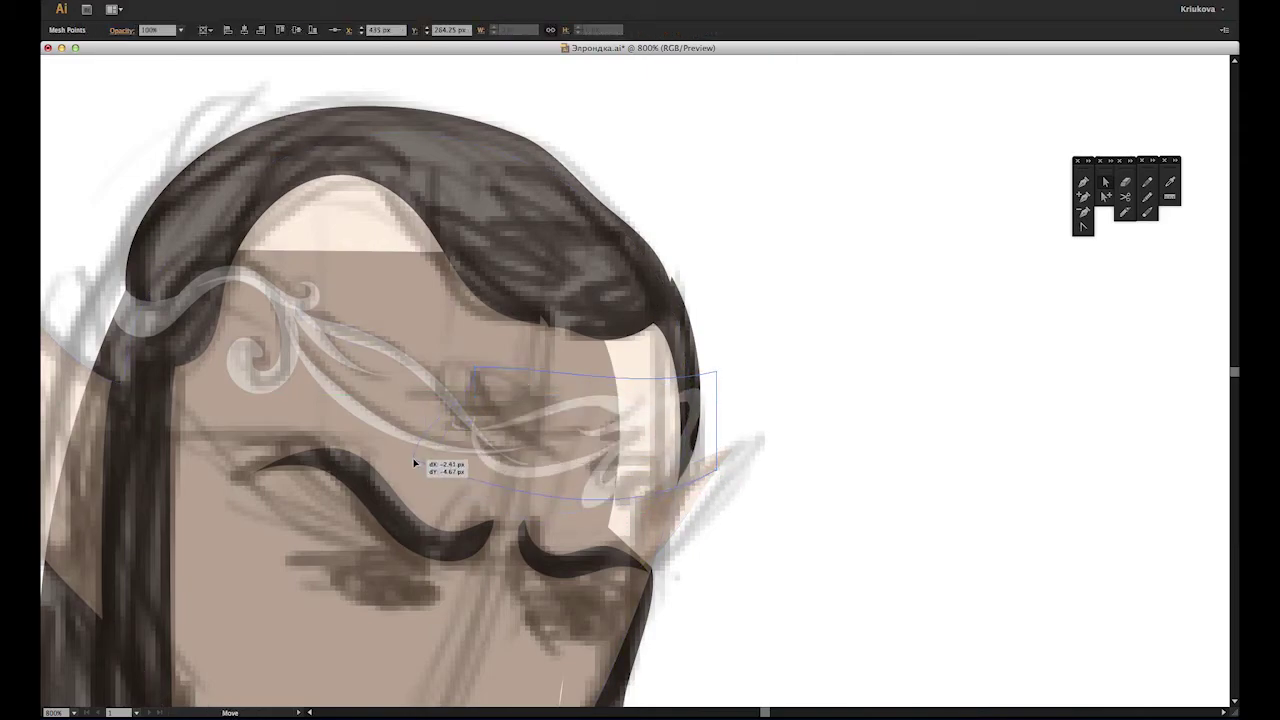
Step: Refine the warp's corners and edges so the swirl fits the right brow
drag(716, 372, 713, 402)
drag(477, 371, 493, 404)
drag(477, 486, 493, 488)
drag(710, 399, 710, 414)
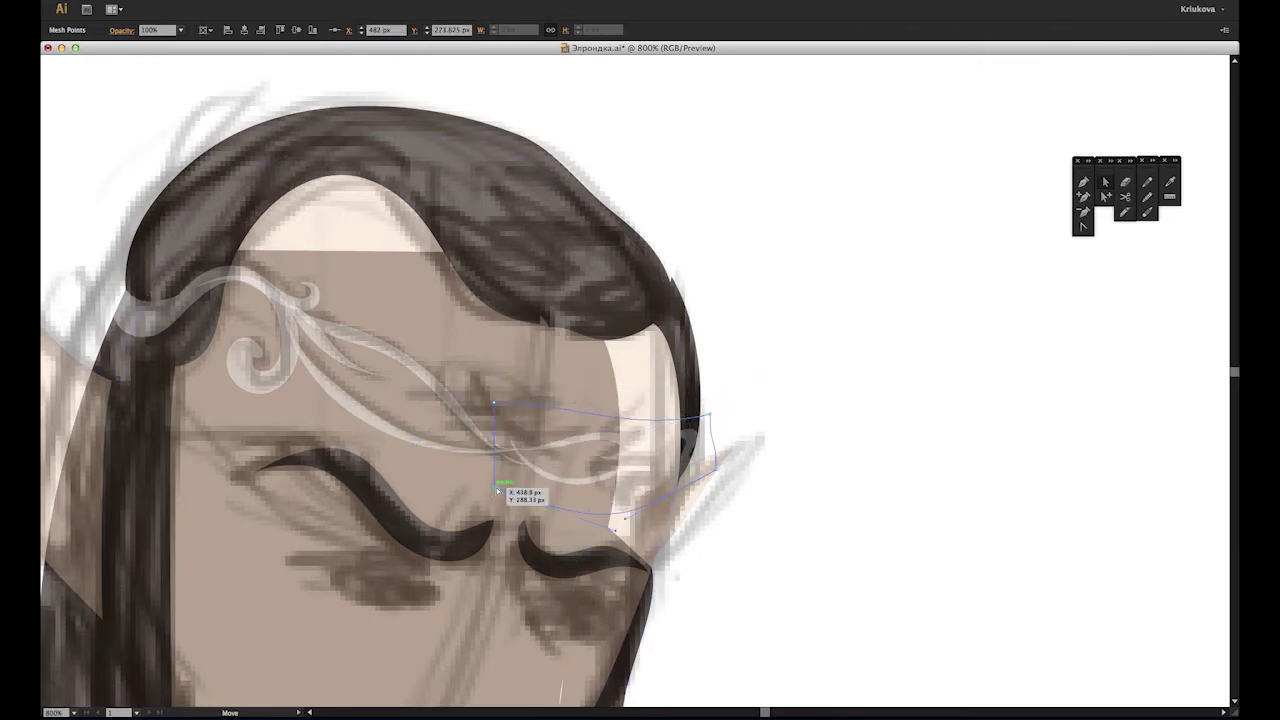
drag(494, 490, 560, 505)
click(240, 175)
Step: Dismiss the Rasterize dialog, deselect the headband and fit the whole page in view
key(Escape)
key(shift+e)
key(v)
click(794, 506)
key(ctrl+1)
Step: Select and deselect the elf artwork, then select the headband on the forehead
key(ctrl+a)
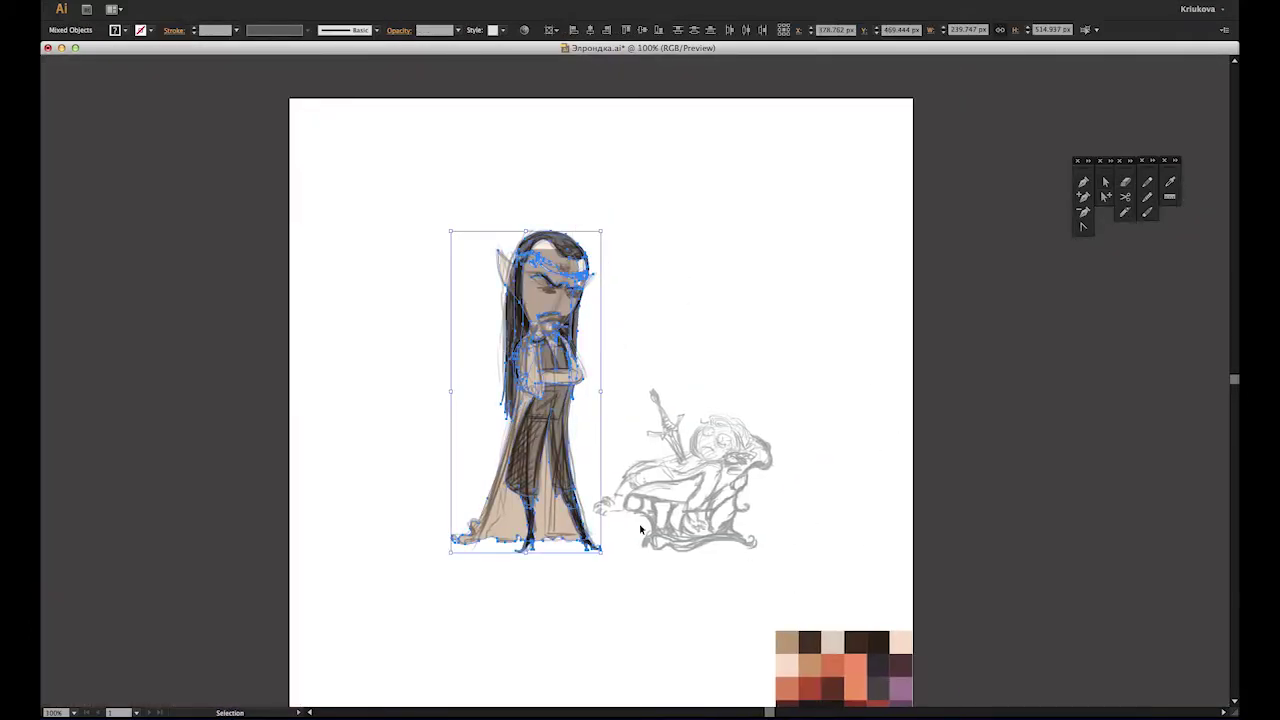
click(898, 347)
drag(405, 219, 560, 575)
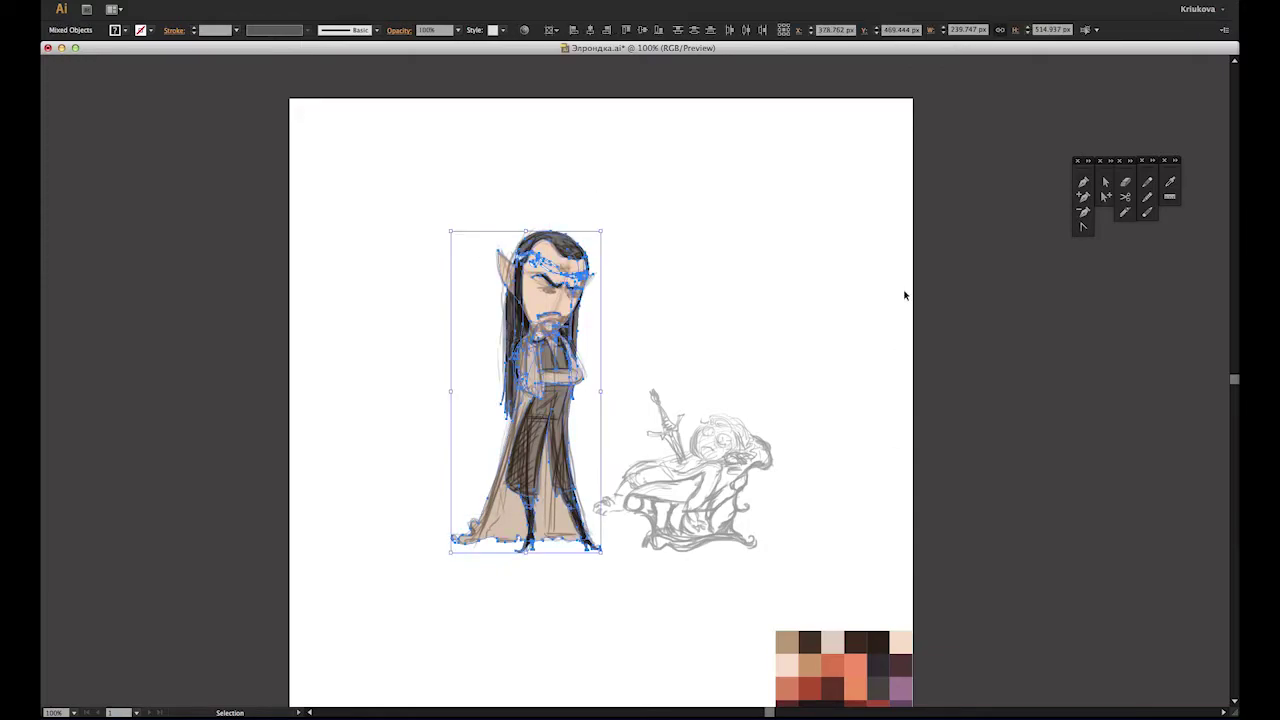
click(766, 197)
drag(914, 337, 560, 560)
click(1141, 359)
scroll(428, 440, up, 3)
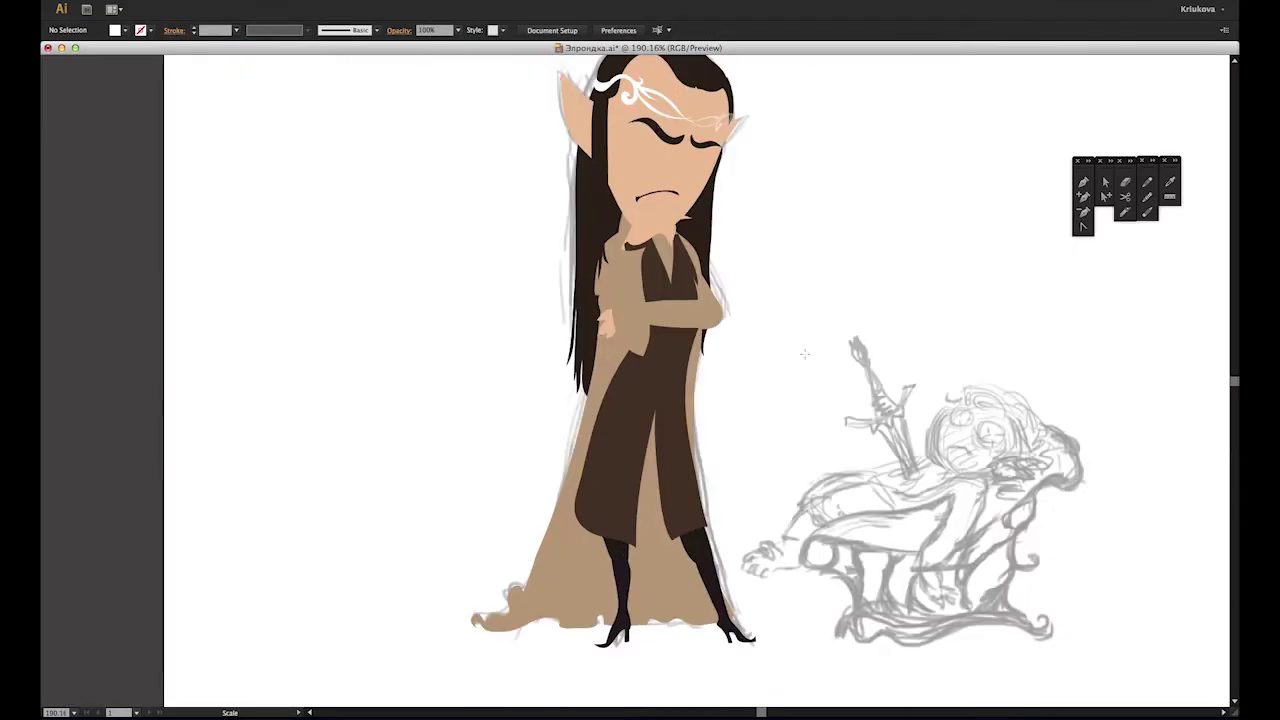
click(716, 124)
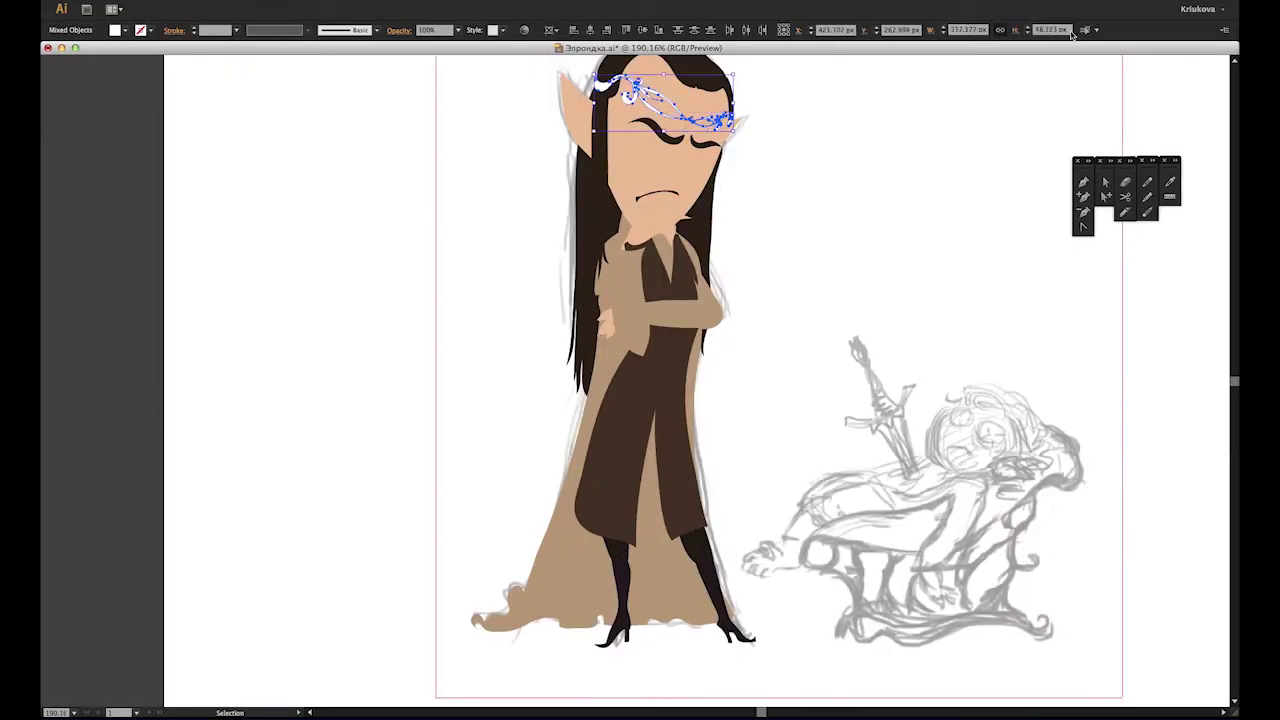
Step: Recolour the headband group dark red
click(630, 95)
scroll(700, 400, down, 10)
key(i)
click(1105, 486)
scroll(1177, 218, up, 15)
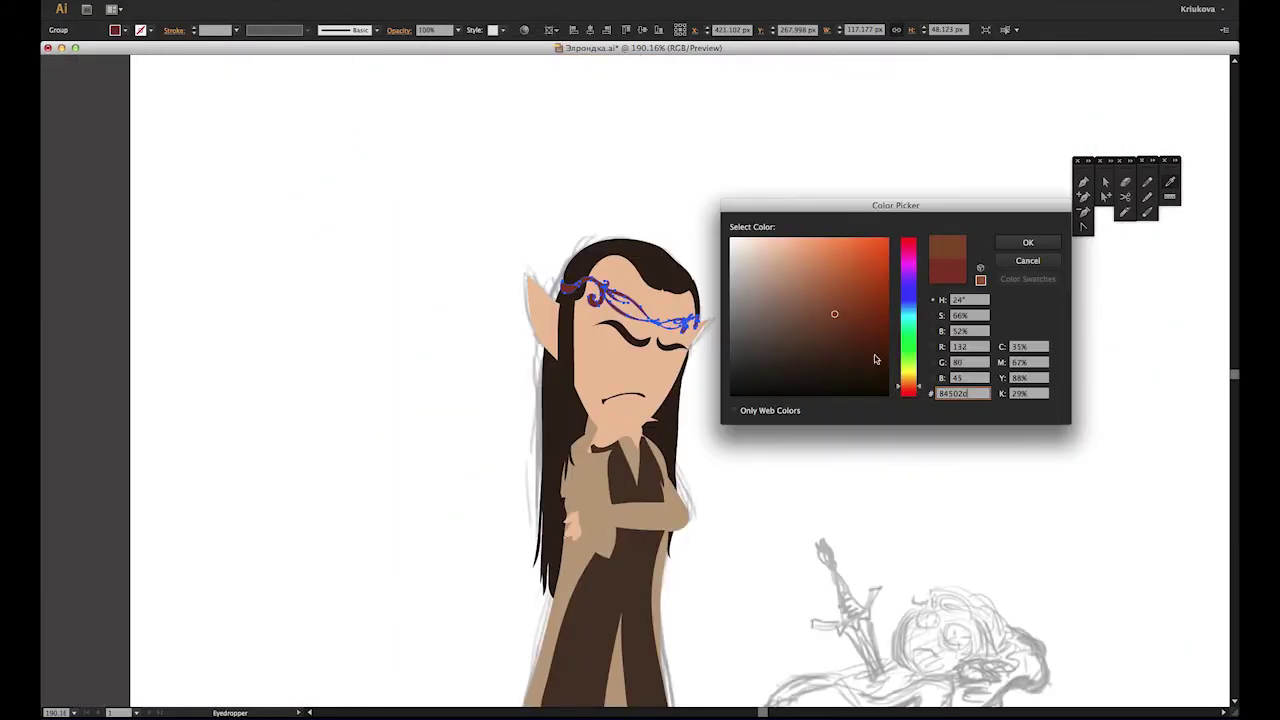
key(a)
click(811, 389)
Step: Adjust the anchors at the top of the left boot and check the neck path
scroll(835, 302, down, 5)
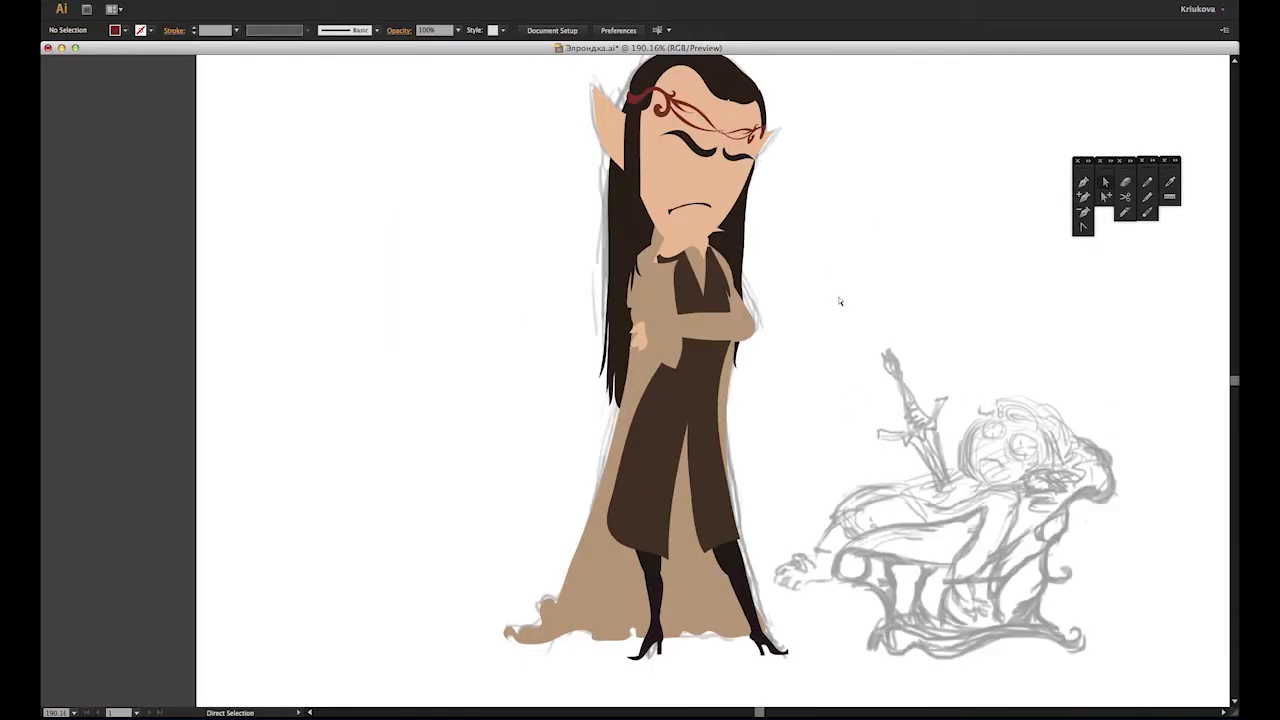
click(722, 568)
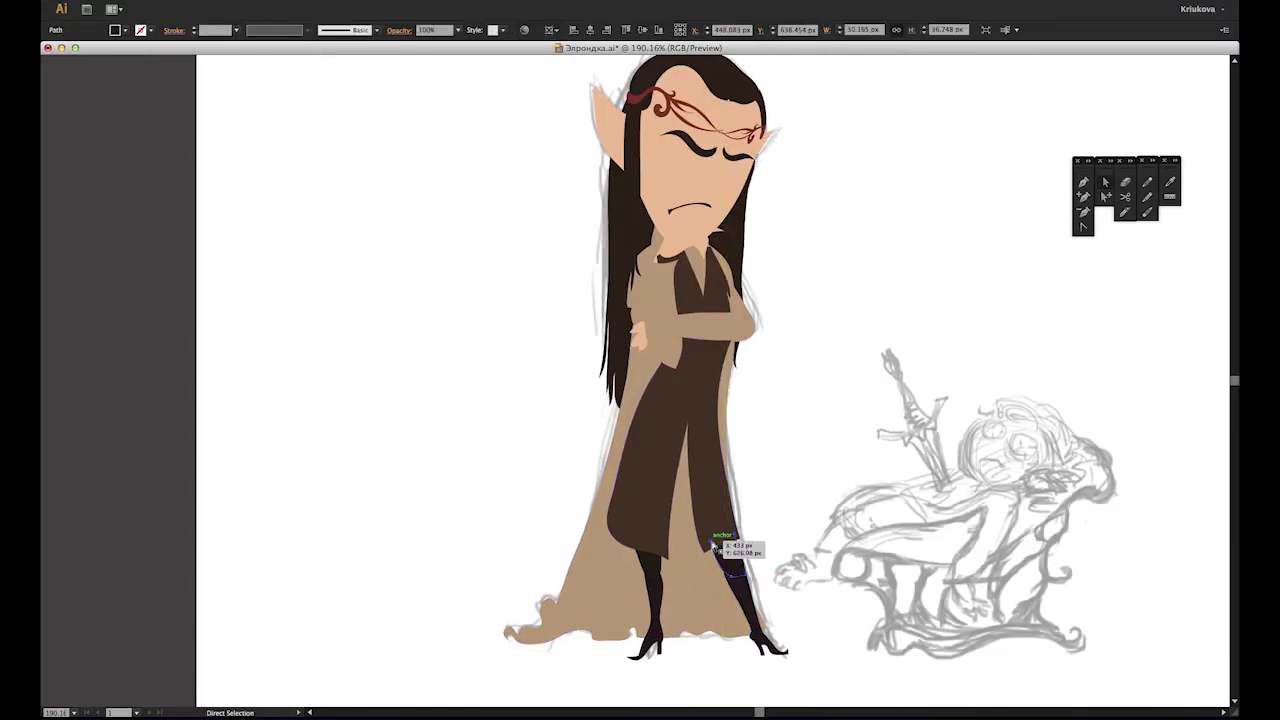
click(638, 557)
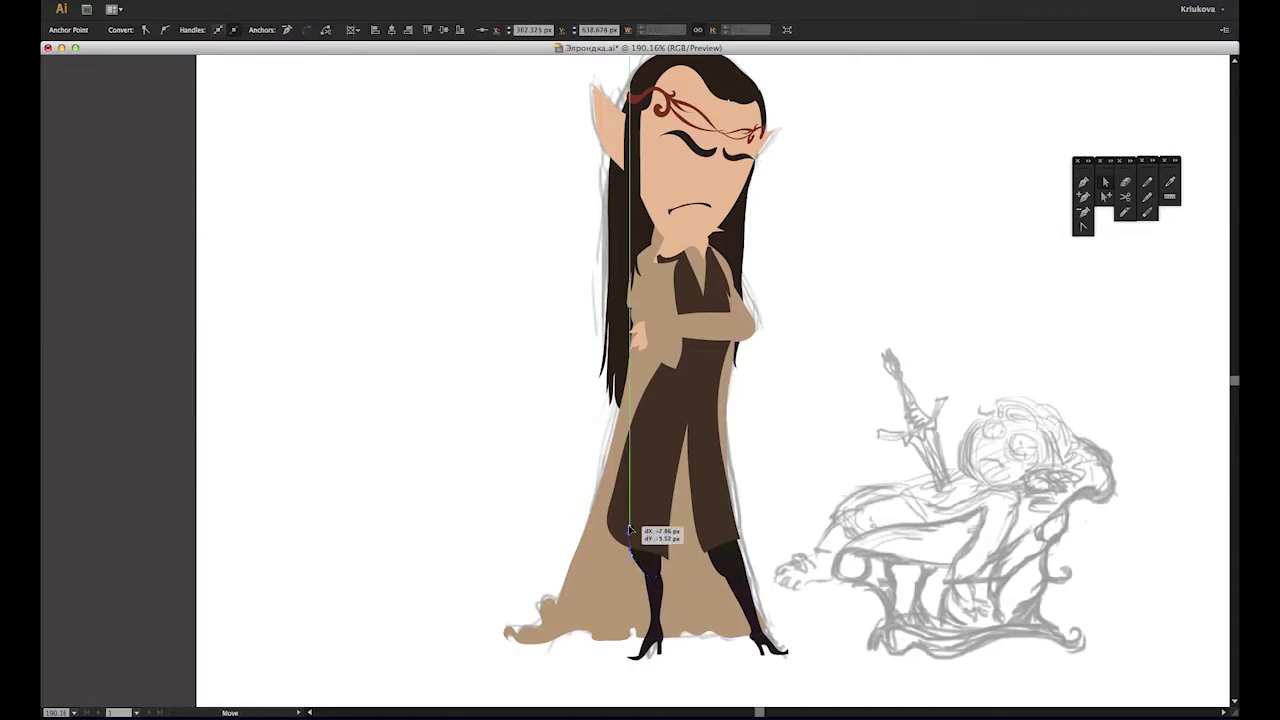
click(800, 533)
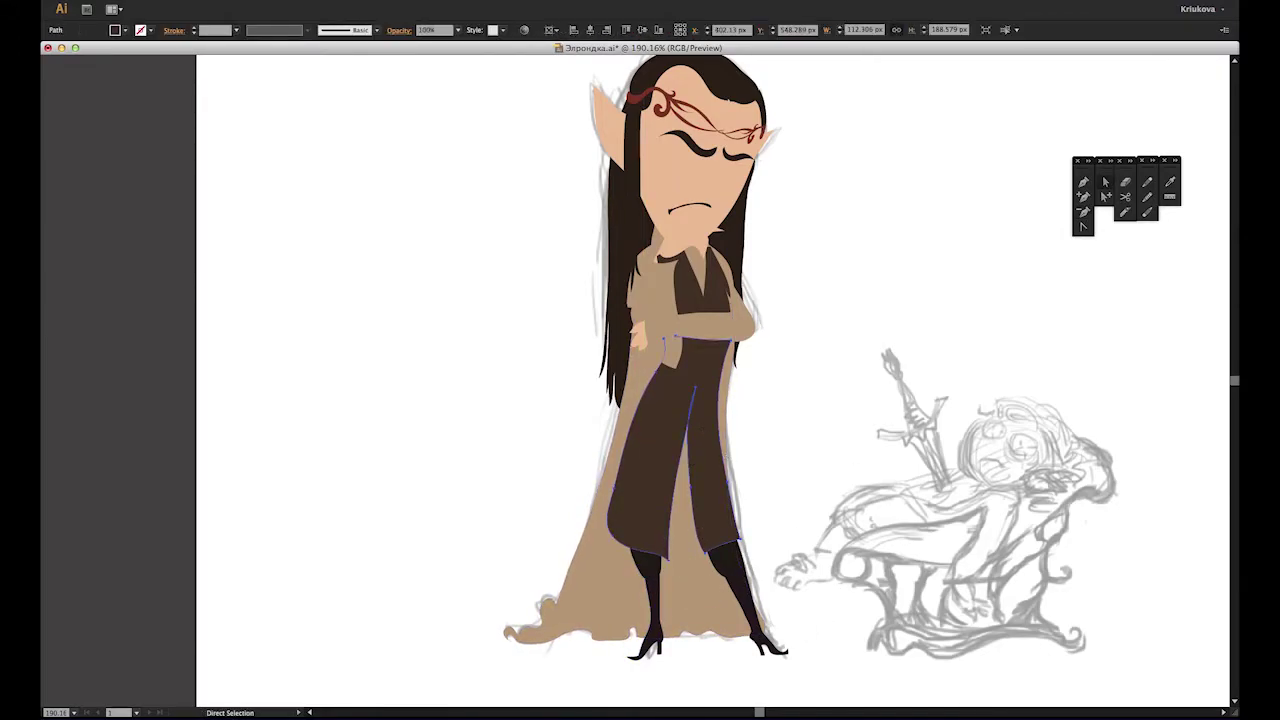
click(704, 231)
click(808, 403)
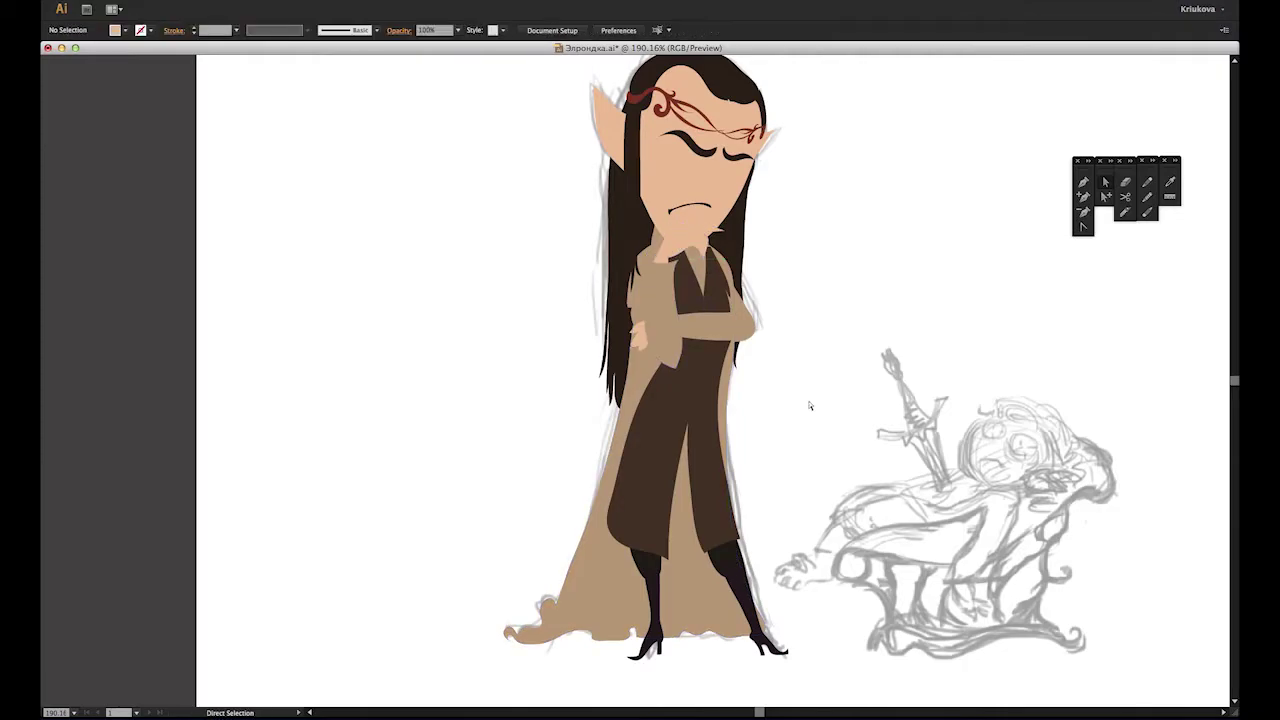
Step: Push the right hair edge outward and draw a hand shape over the chin, sent backward
drag(641, 205, 735, 388)
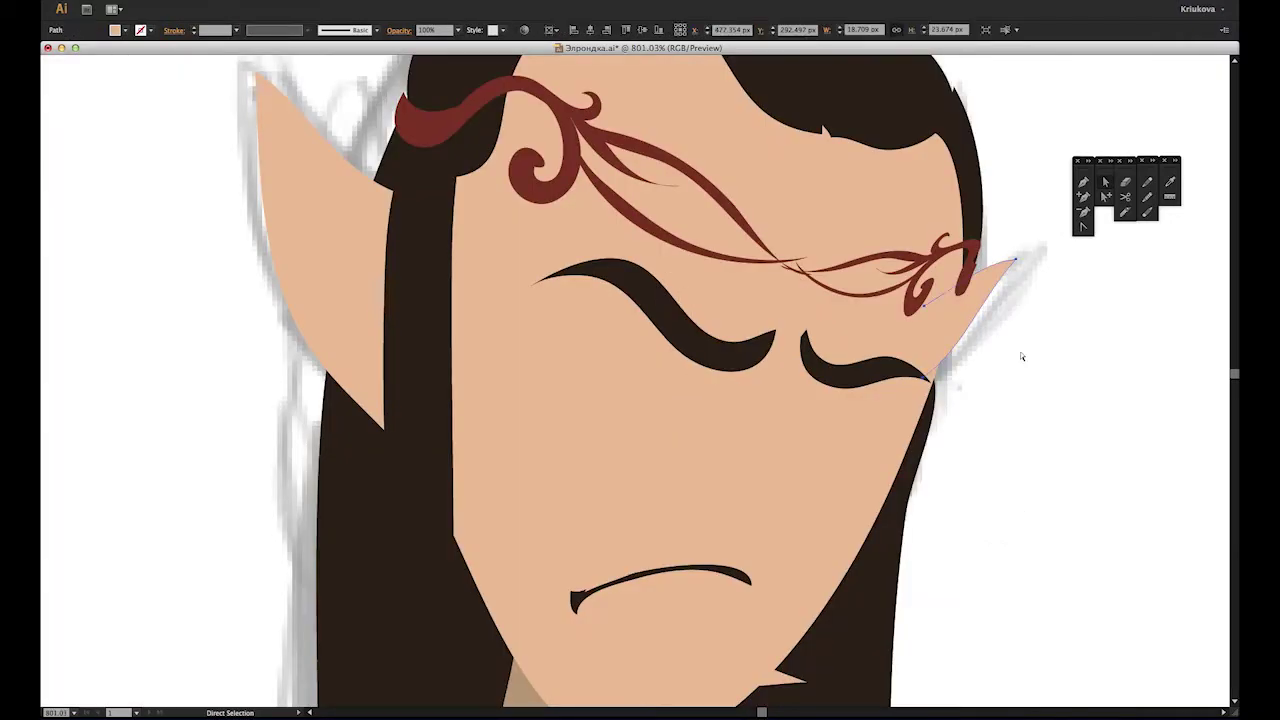
drag(963, 380, 958, 591)
scroll(1043, 263, down, 5)
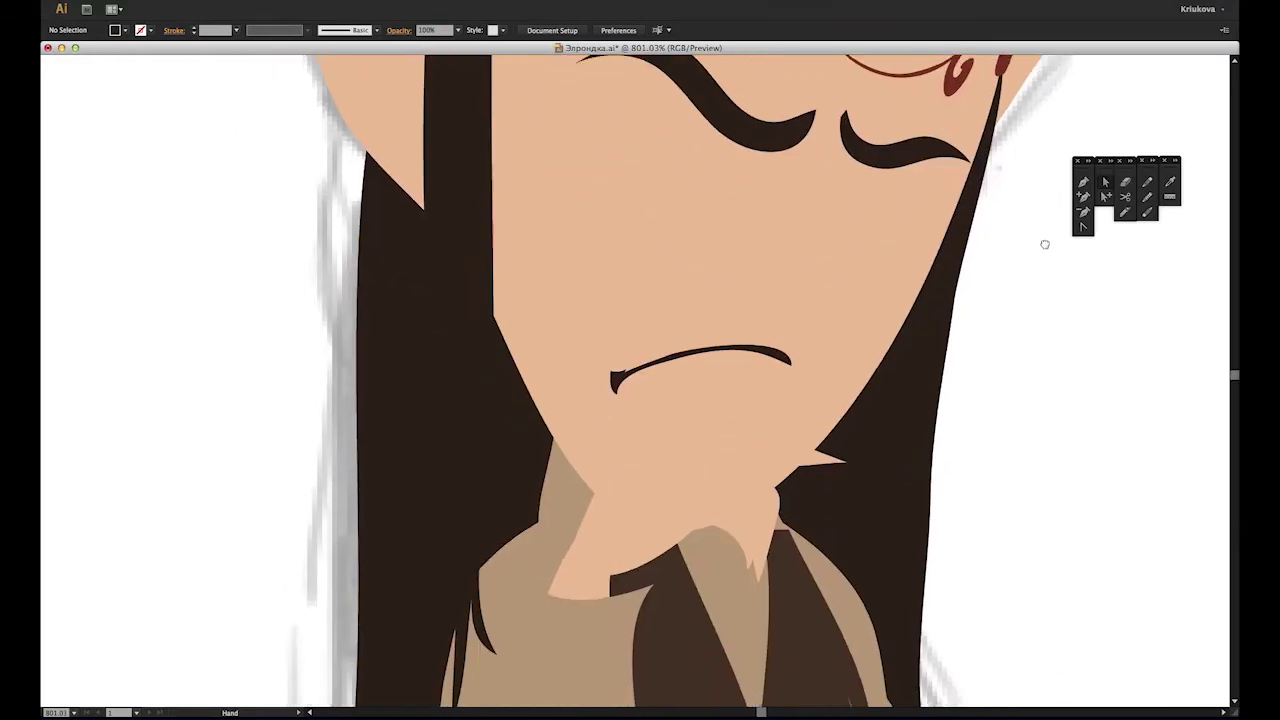
click(1006, 244)
key(n)
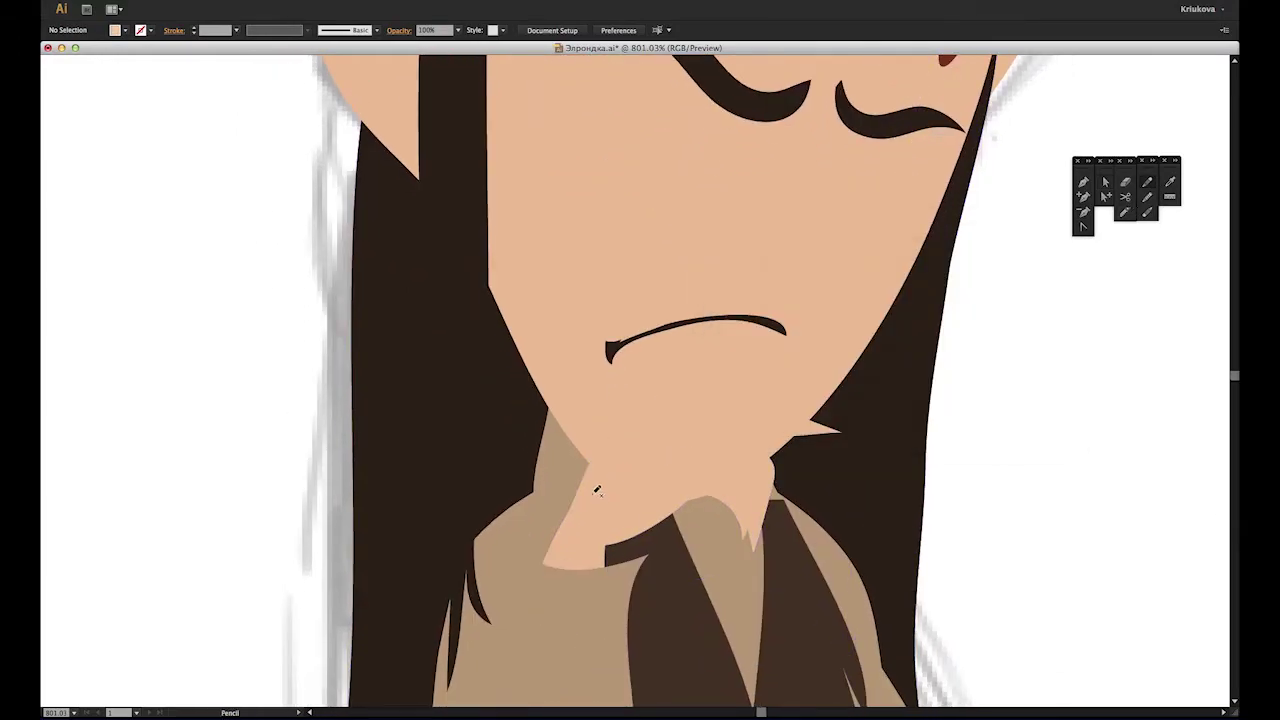
drag(610, 425, 600, 430)
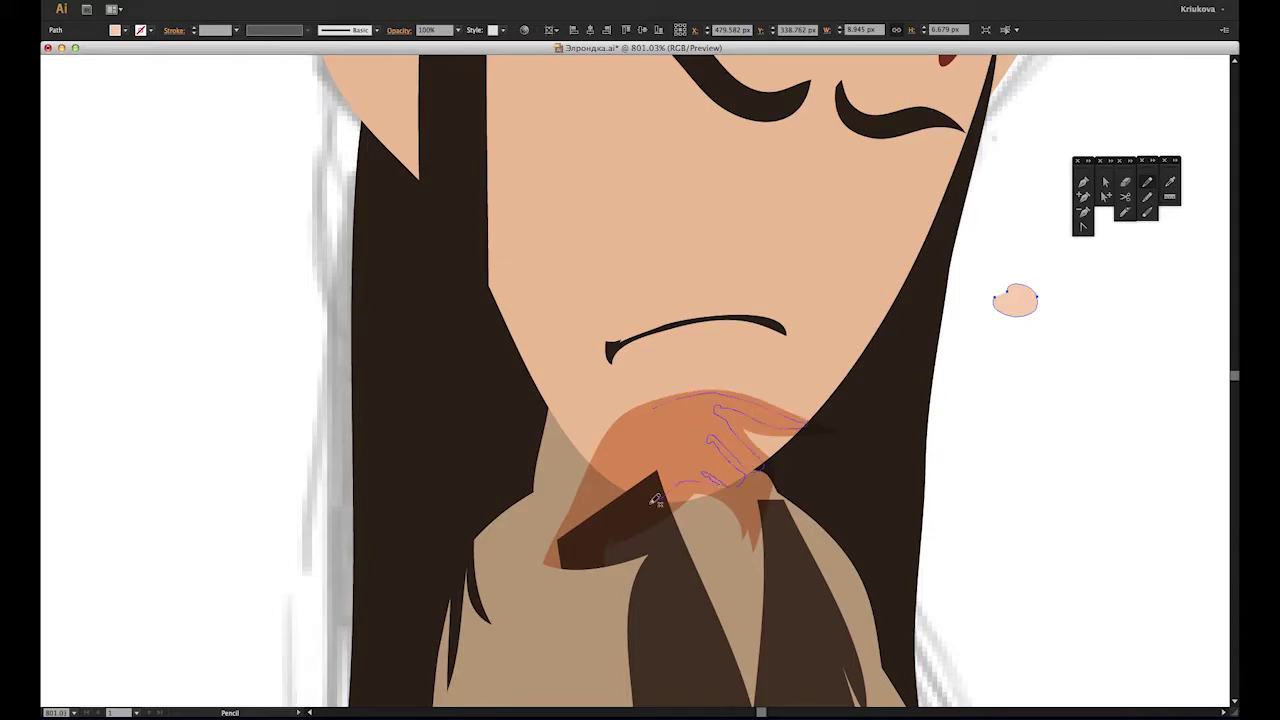
key(ctrl+bracketleft)
Step: Give the hand shape the skin colour and reshape its fingertip anchors
key(a)
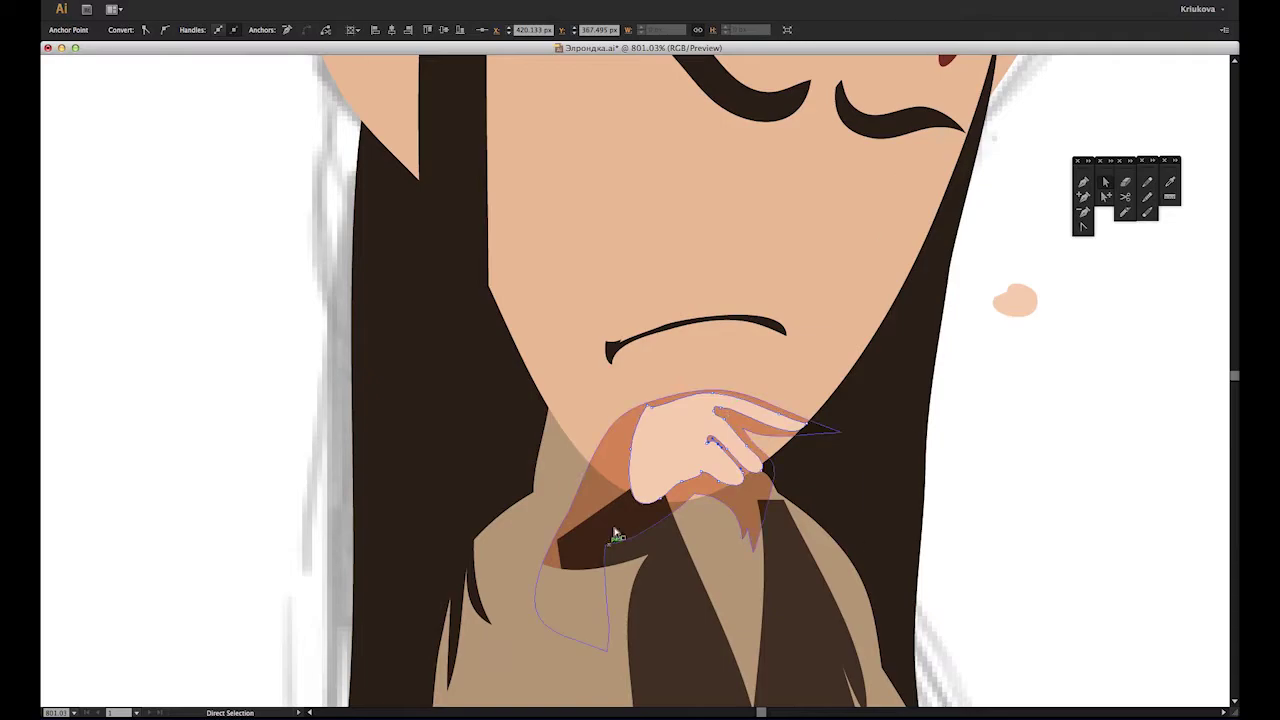
key(i)
click(690, 450)
key(a)
click(1052, 518)
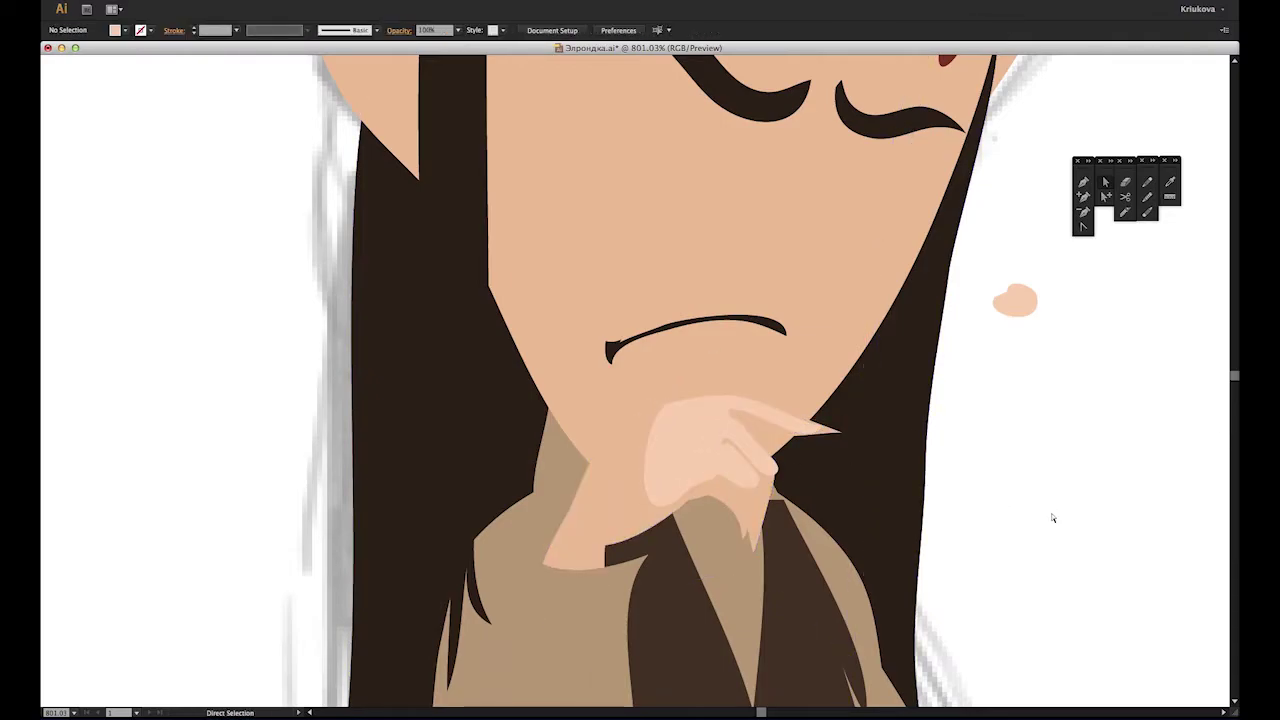
drag(743, 438, 742, 424)
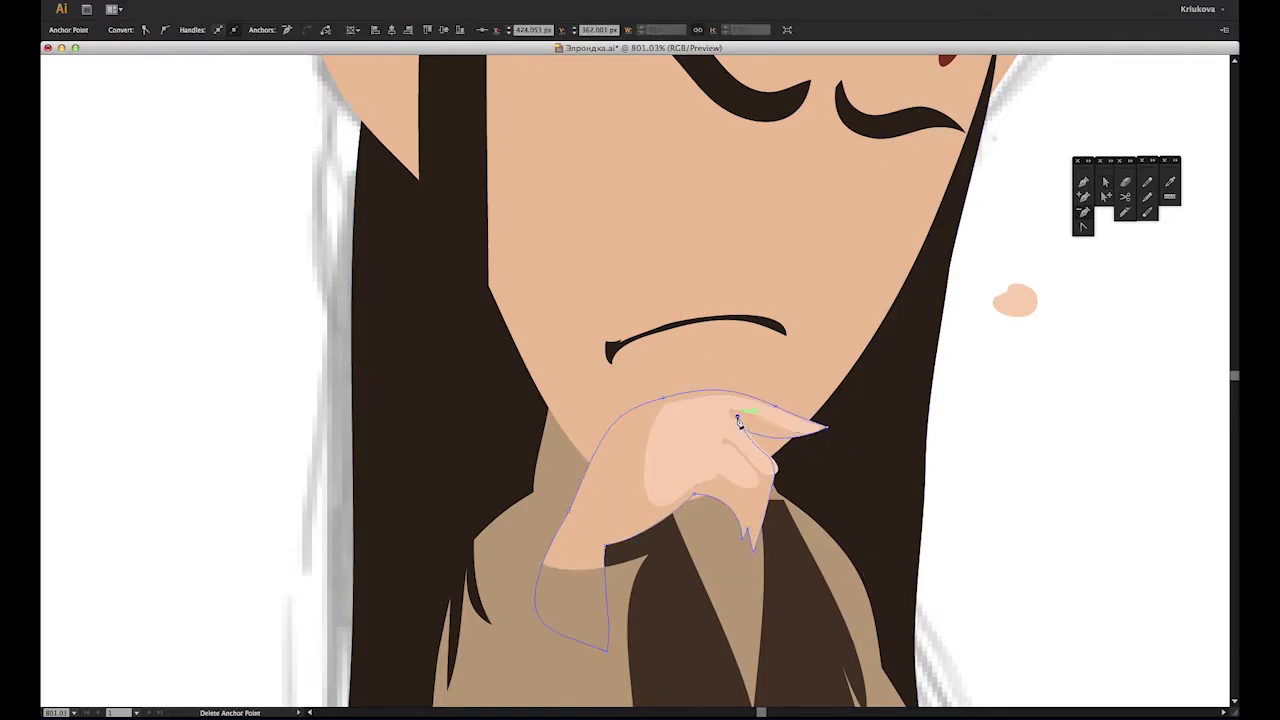
key(a)
click(750, 420)
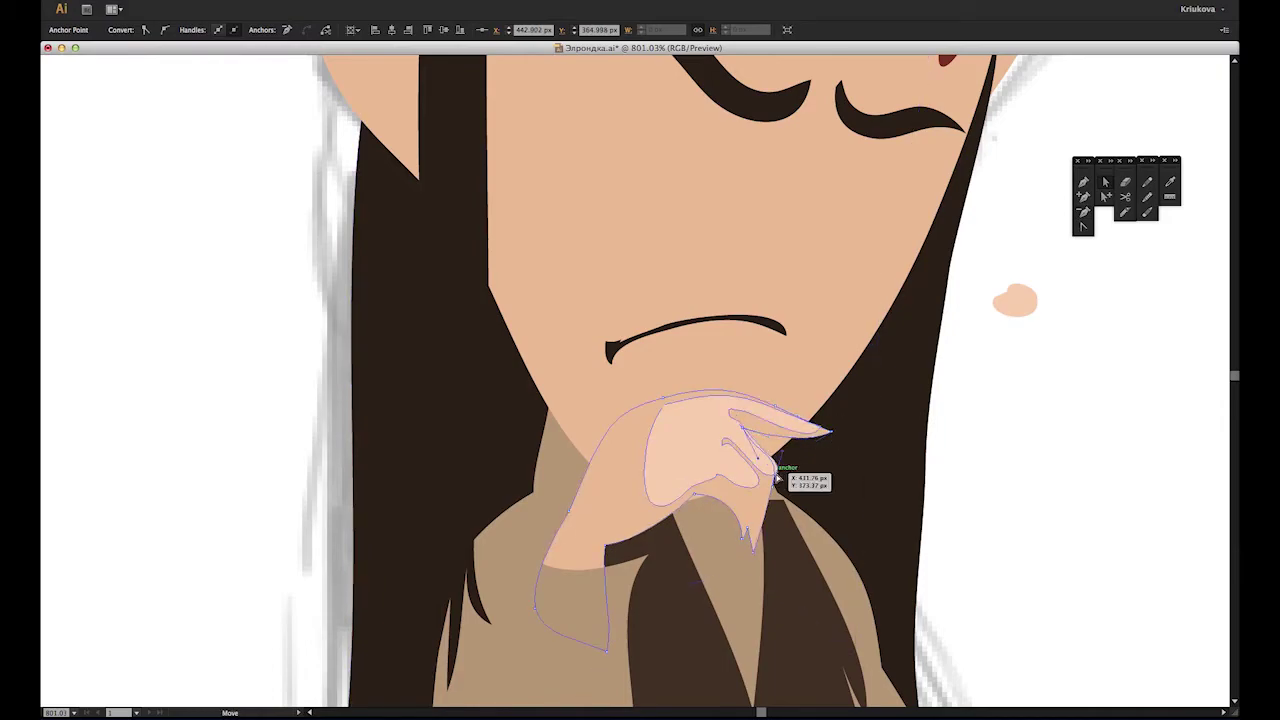
drag(779, 480, 758, 515)
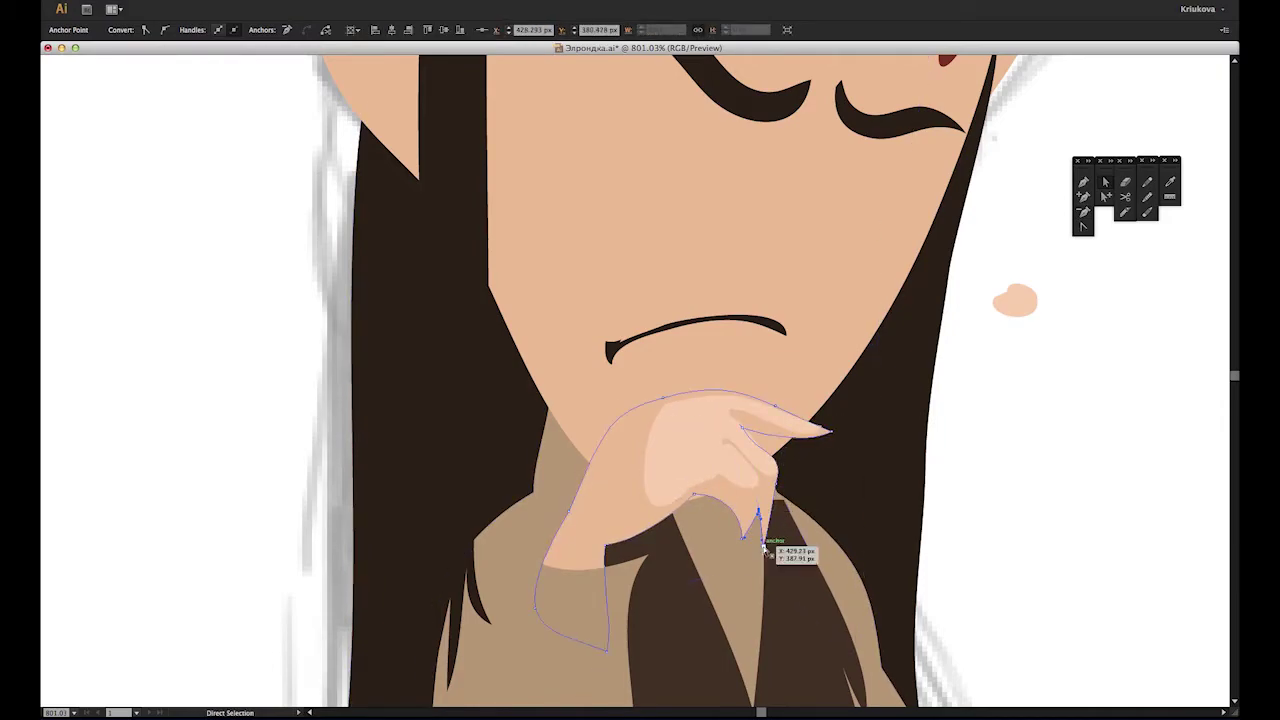
Step: Give the peach blob a darker fill, move the hand under the chin, and erase across it
click(1015, 300)
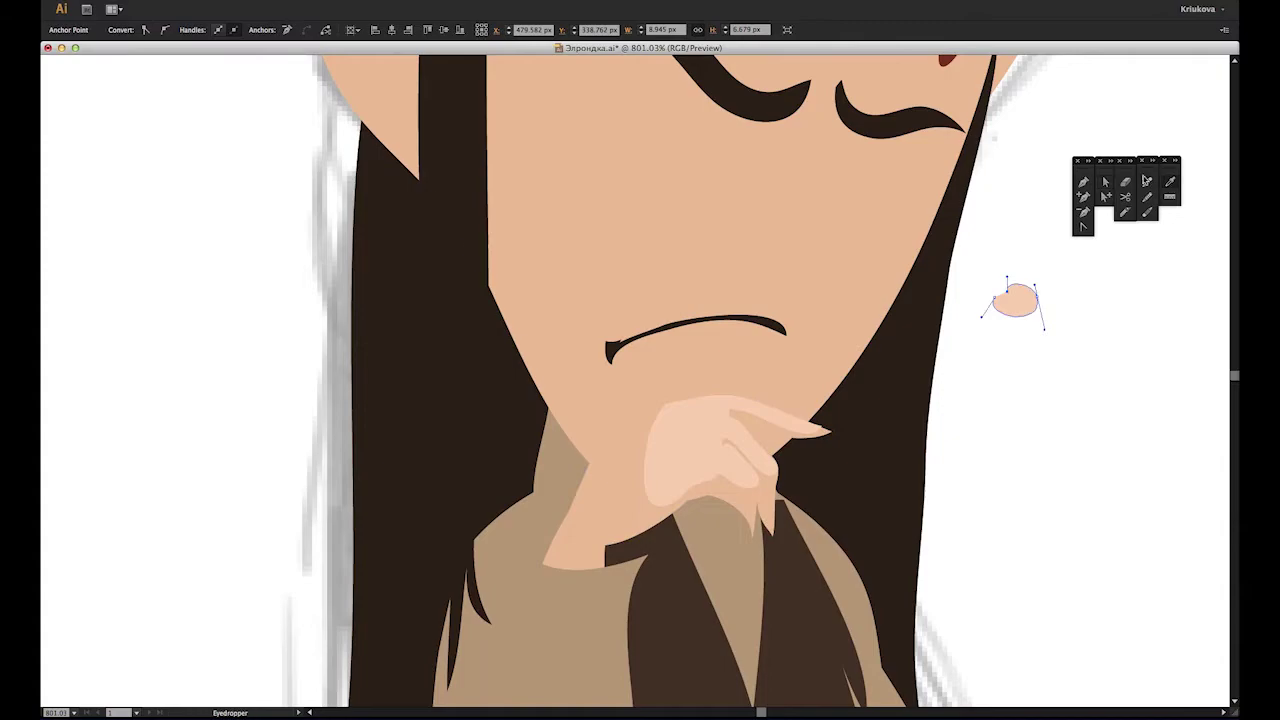
click(1152, 186)
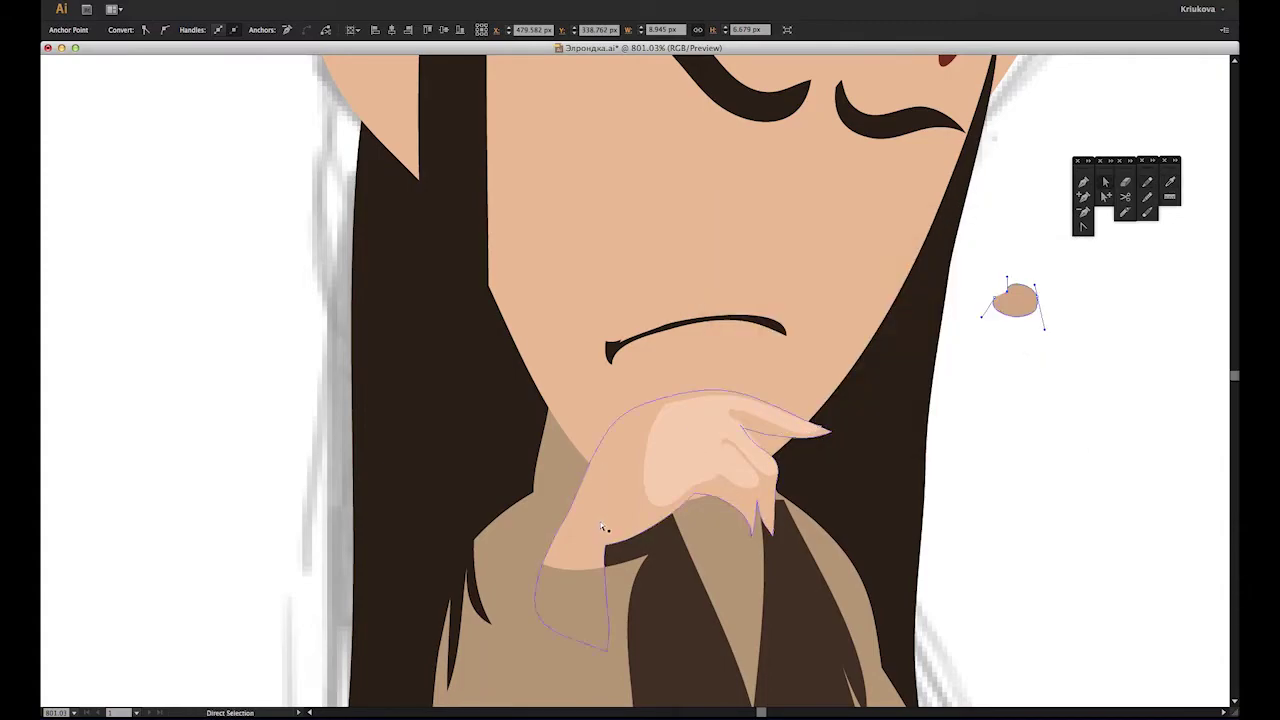
key(v)
drag(673, 470, 694, 457)
key(a)
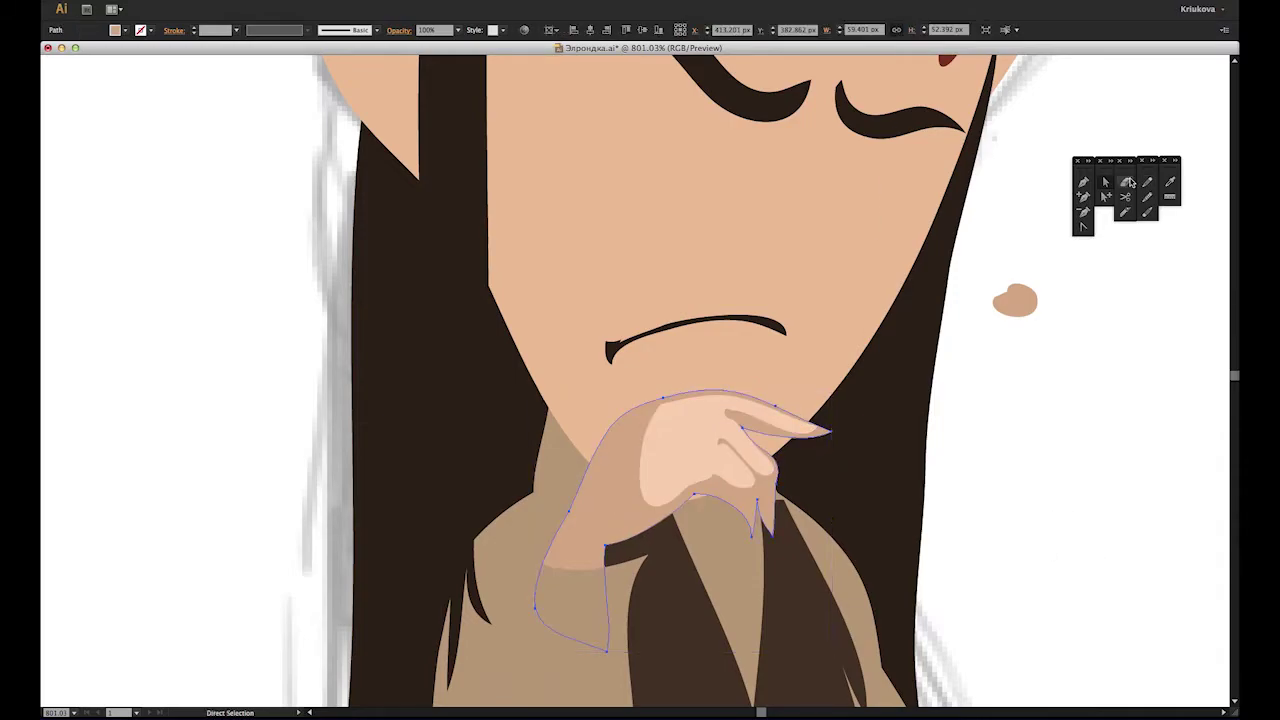
drag(553, 527, 825, 358)
Step: Apply the light skin colour to the hand and erase along the face's left edge and jaw
key(i)
click(865, 242)
key(a)
click(831, 357)
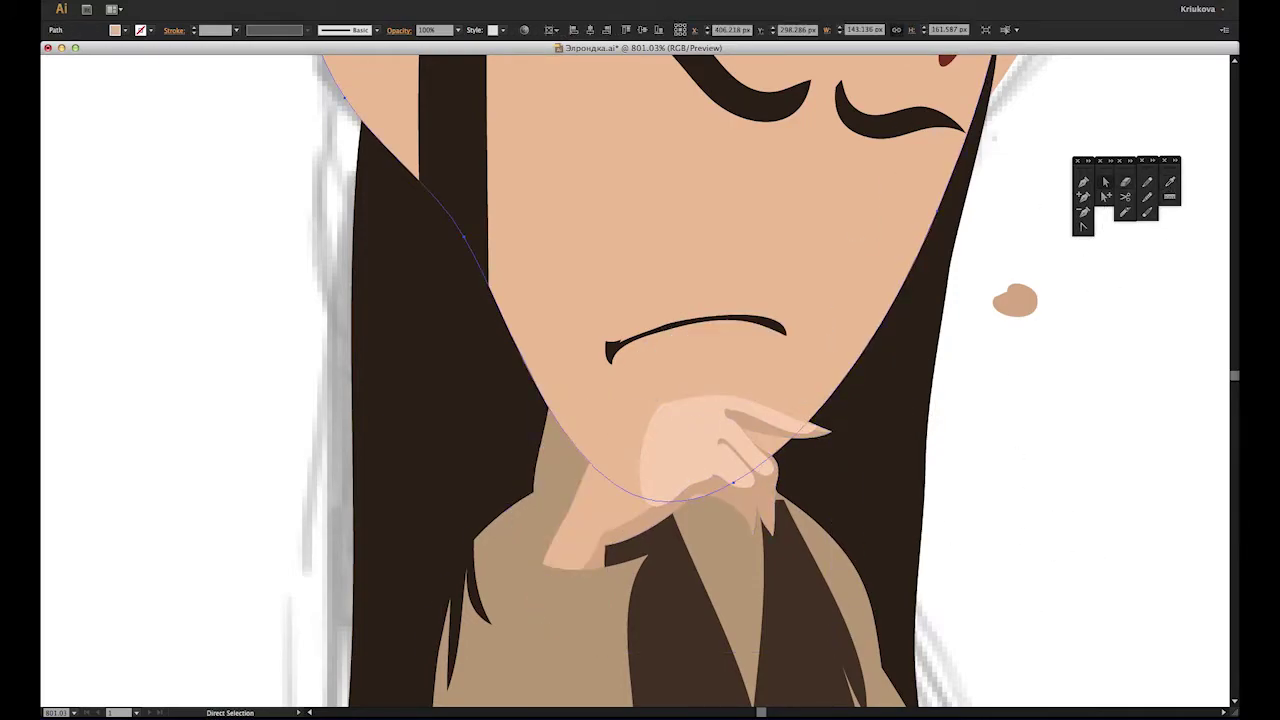
key(ctrl+minus)
key(ctrl+minus)
drag(616, 177, 640, 520)
drag(652, 150, 672, 430)
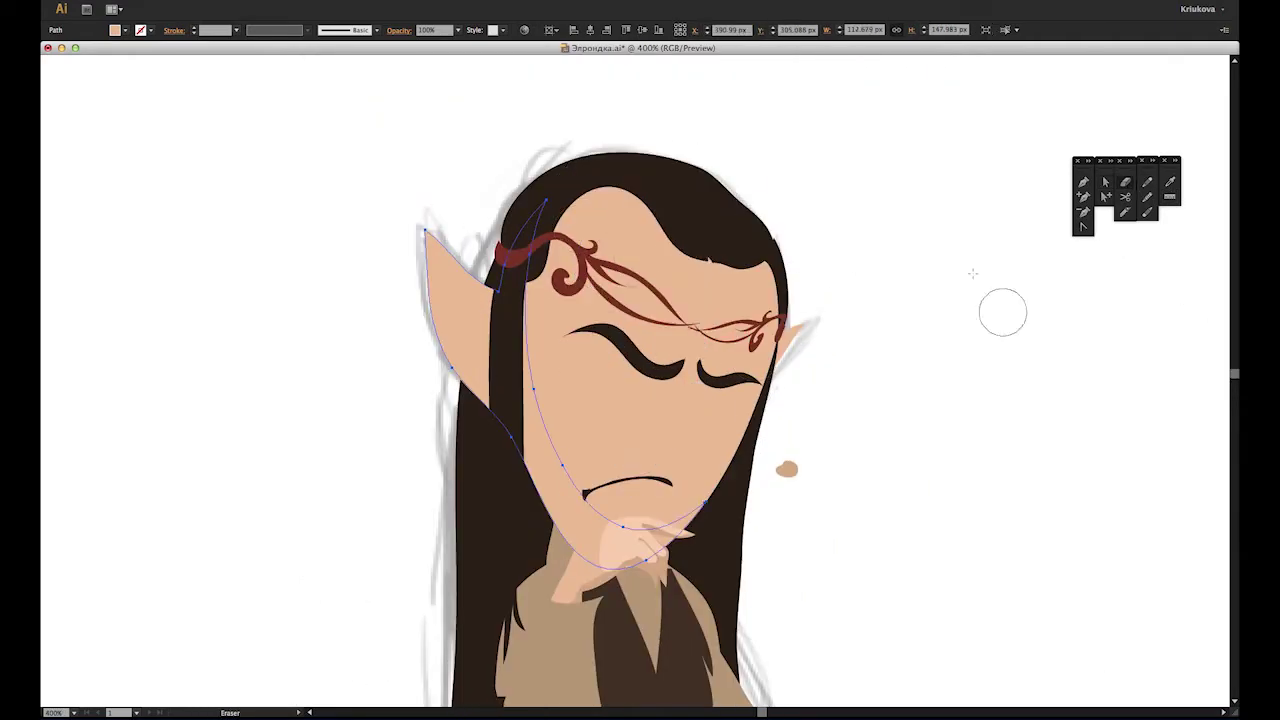
Step: Erase the ear section off the face shape and adjust the skin fill in the Color Picker
drag(437, 217, 471, 486)
key(i)
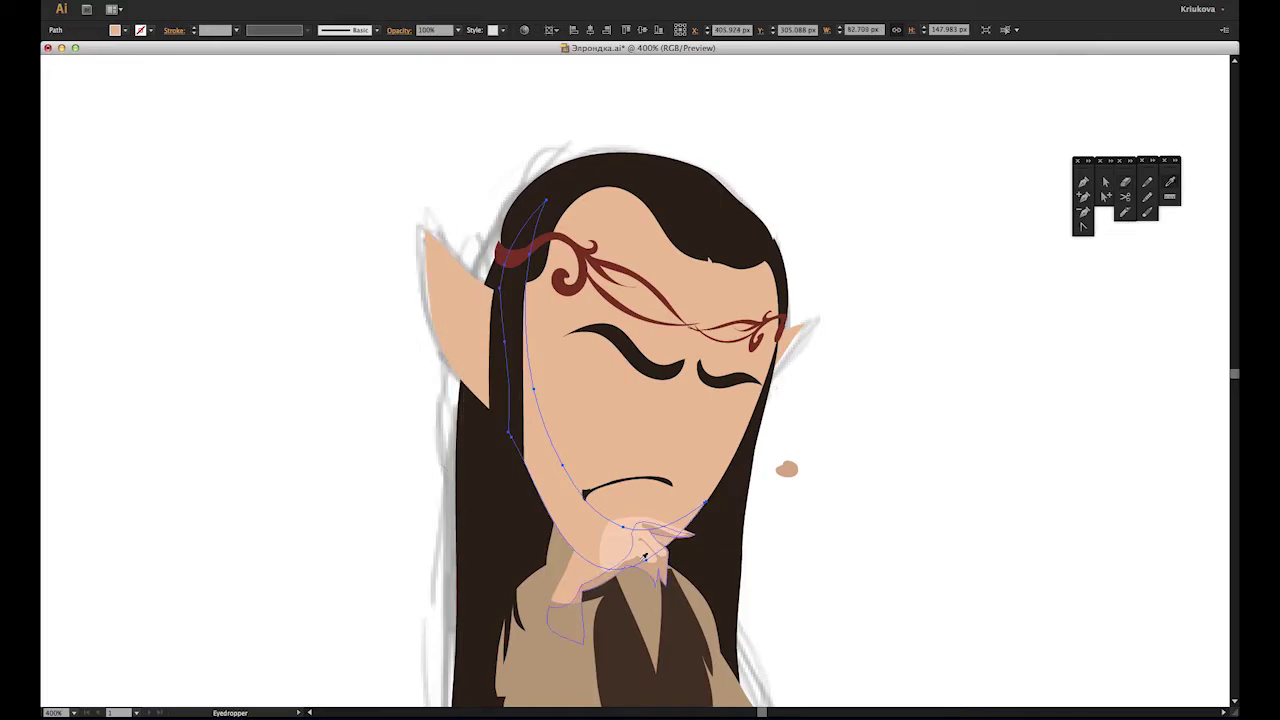
key(a)
click(694, 516)
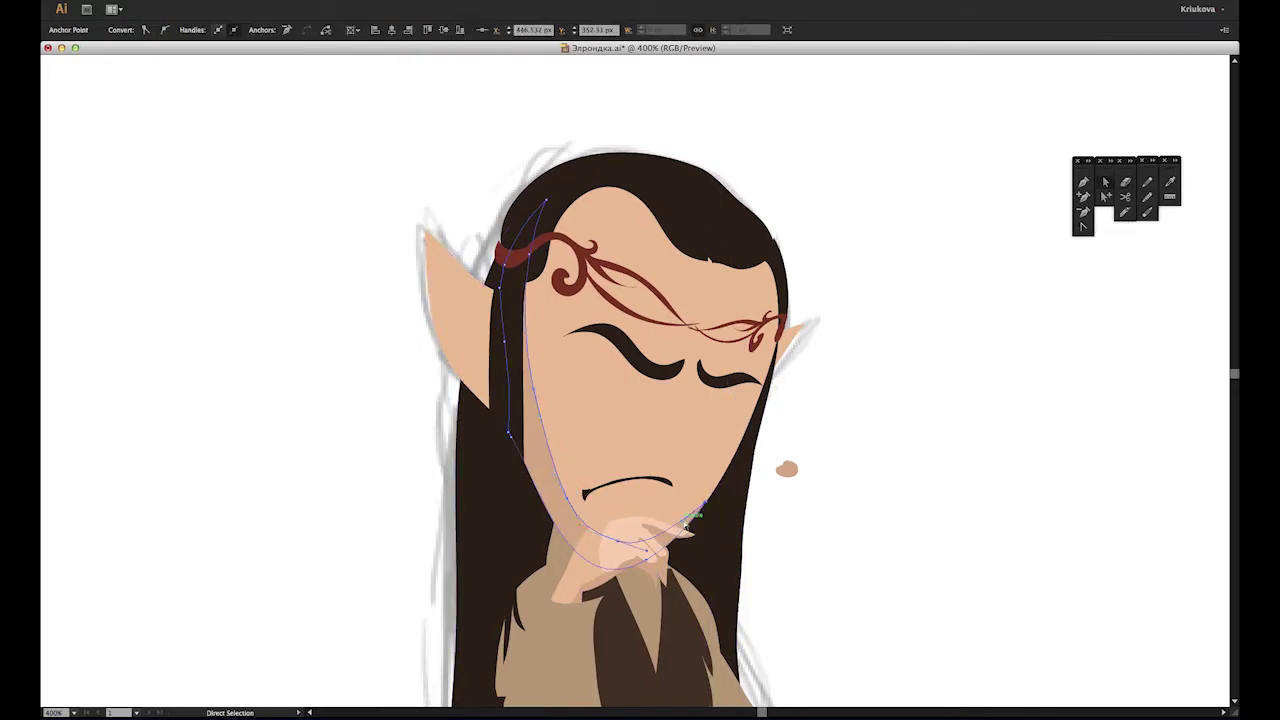
key(i)
scroll(931, 471, up, 2)
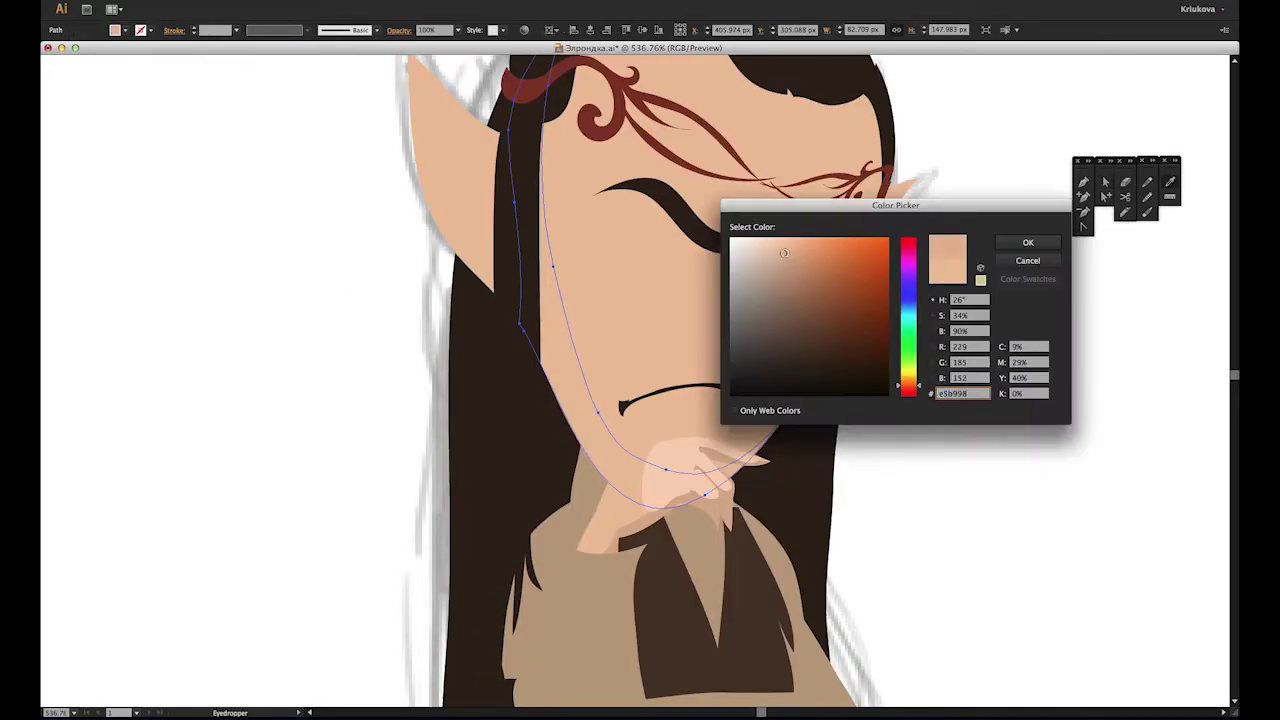
key(Return)
key(a)
Step: Recolour the hand shape a lighter skin tone
click(622, 500)
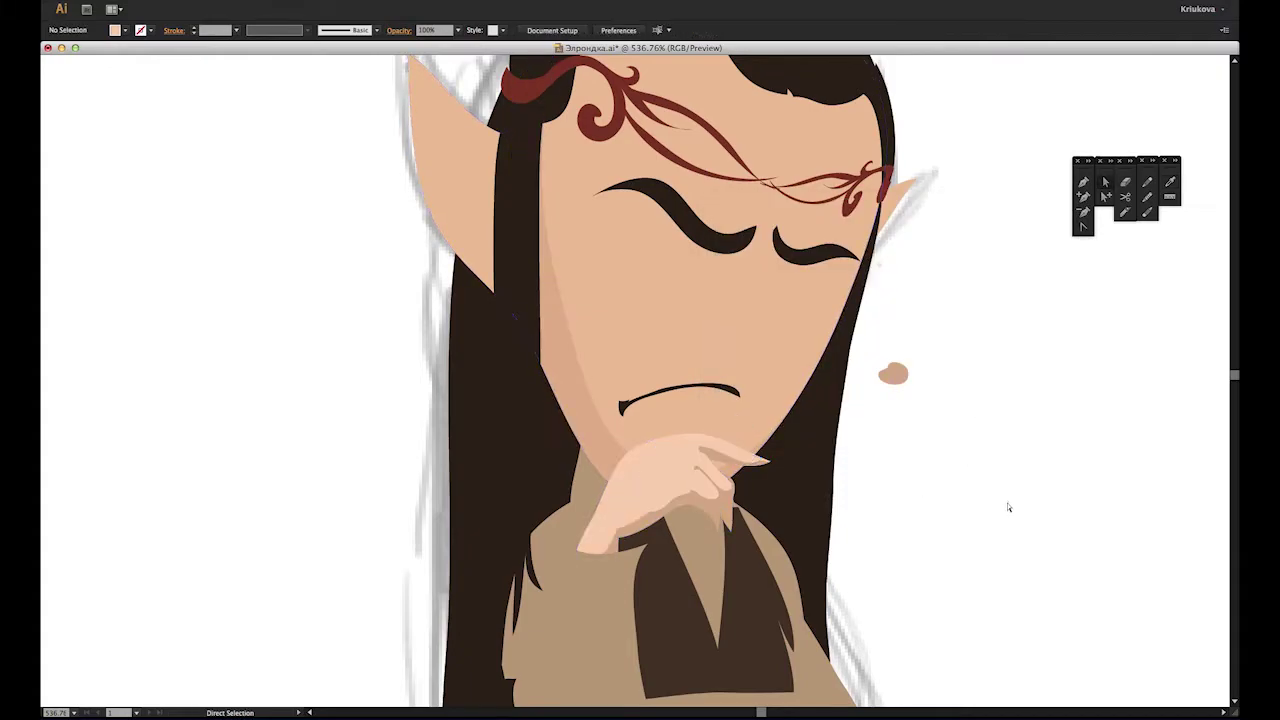
key(i)
click(584, 383)
scroll(666, 534, up, 9)
key(a)
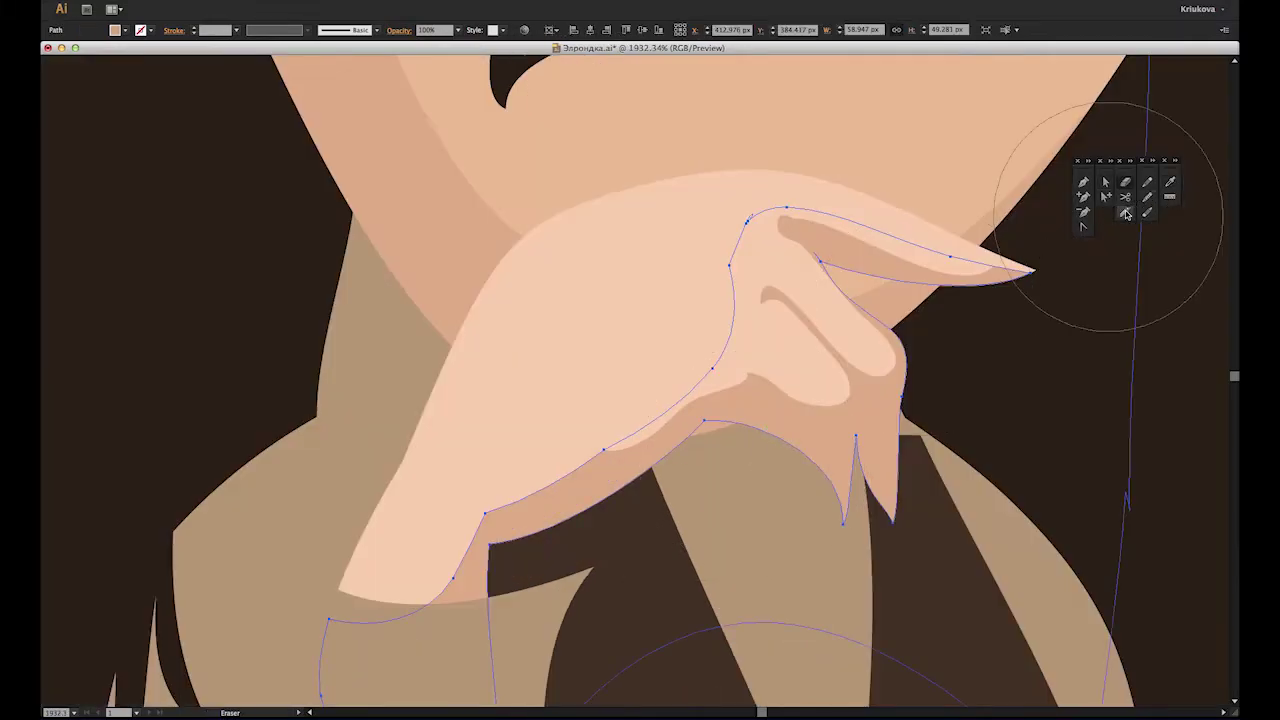
Step: Redraw the upper hand's finger outline more smoothly with the Pencil
click(806, 426)
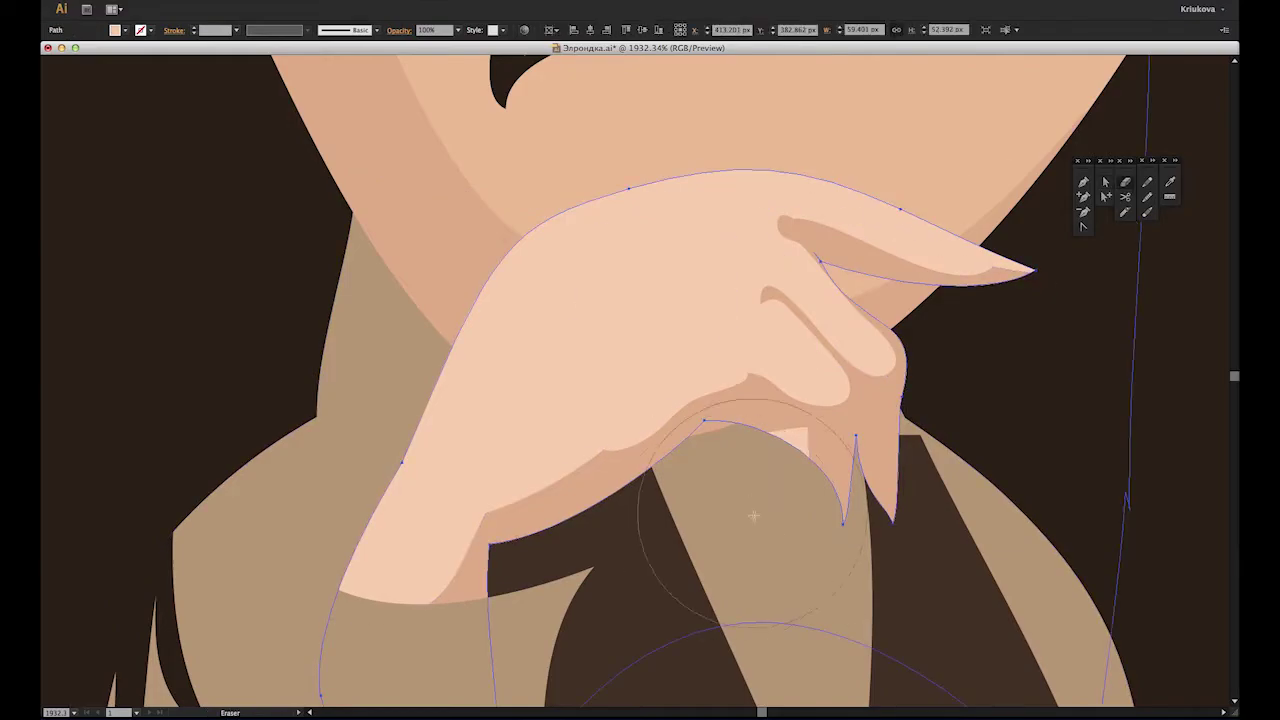
click(853, 233)
key(n)
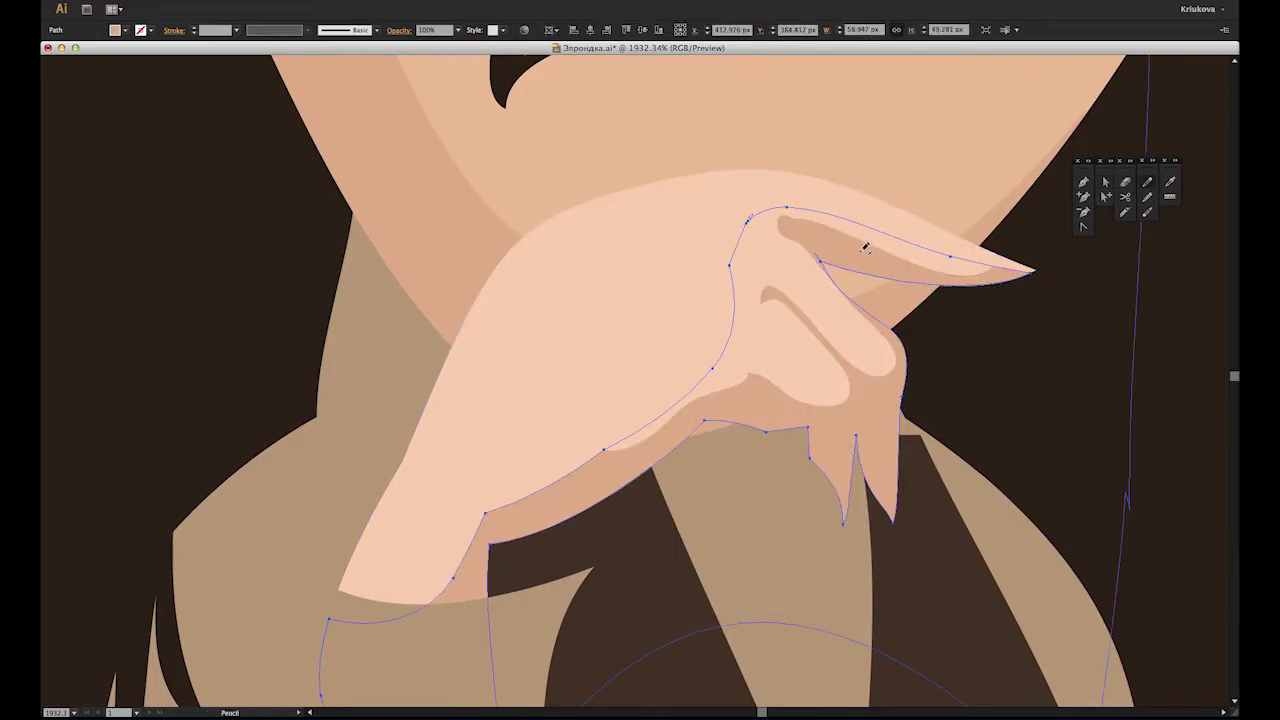
ctrl+click(969, 357)
ctrl+click(866, 363)
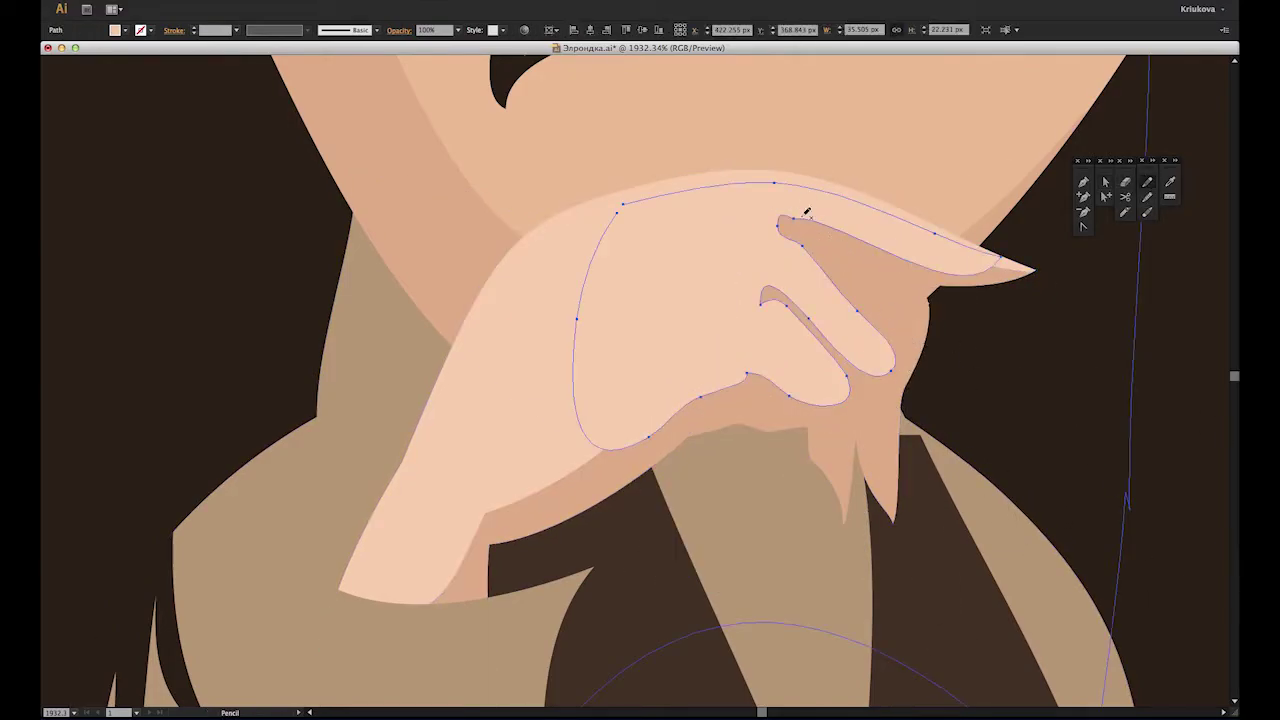
drag(898, 323, 908, 262)
ctrl+click(845, 521)
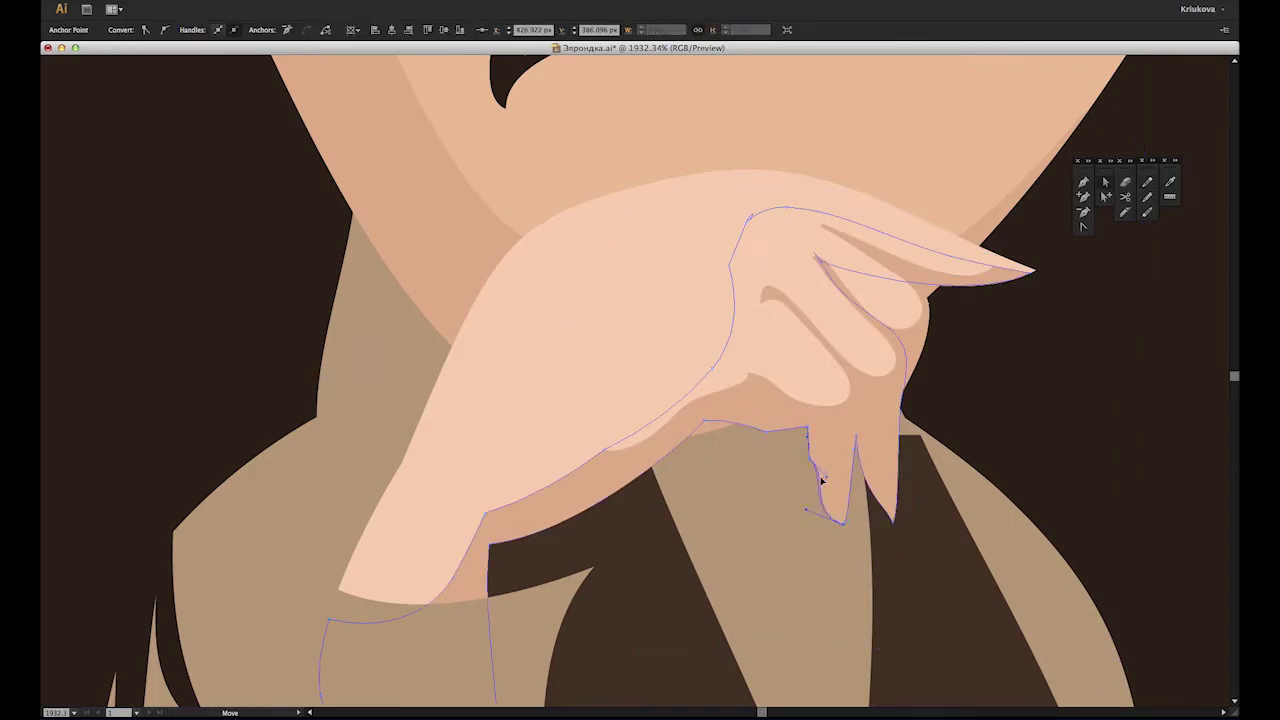
Step: Zoom out to the whole artboard, then zoom in on the elf's face
key(ctrl+0)
drag(480, 230, 770, 450)
drag(832, 332, 912, 242)
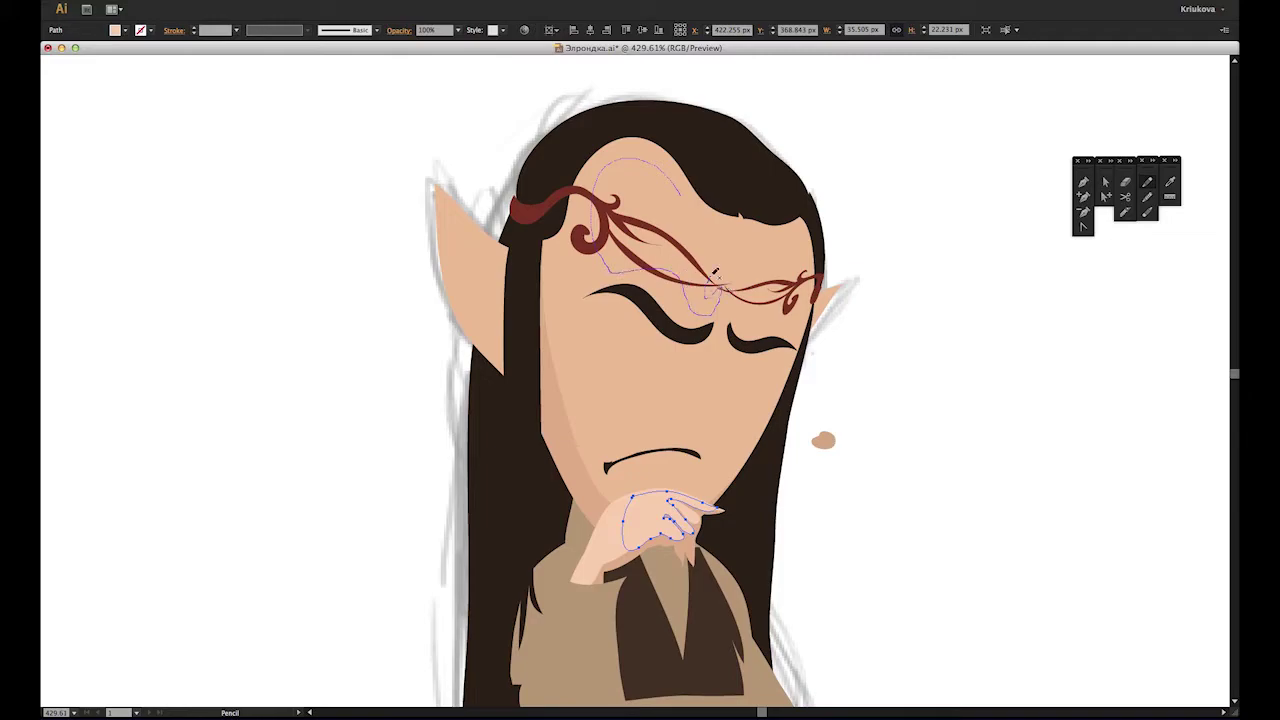
Step: Try a light highlight shape on the forehead, then undo it
drag(685, 191, 763, 265)
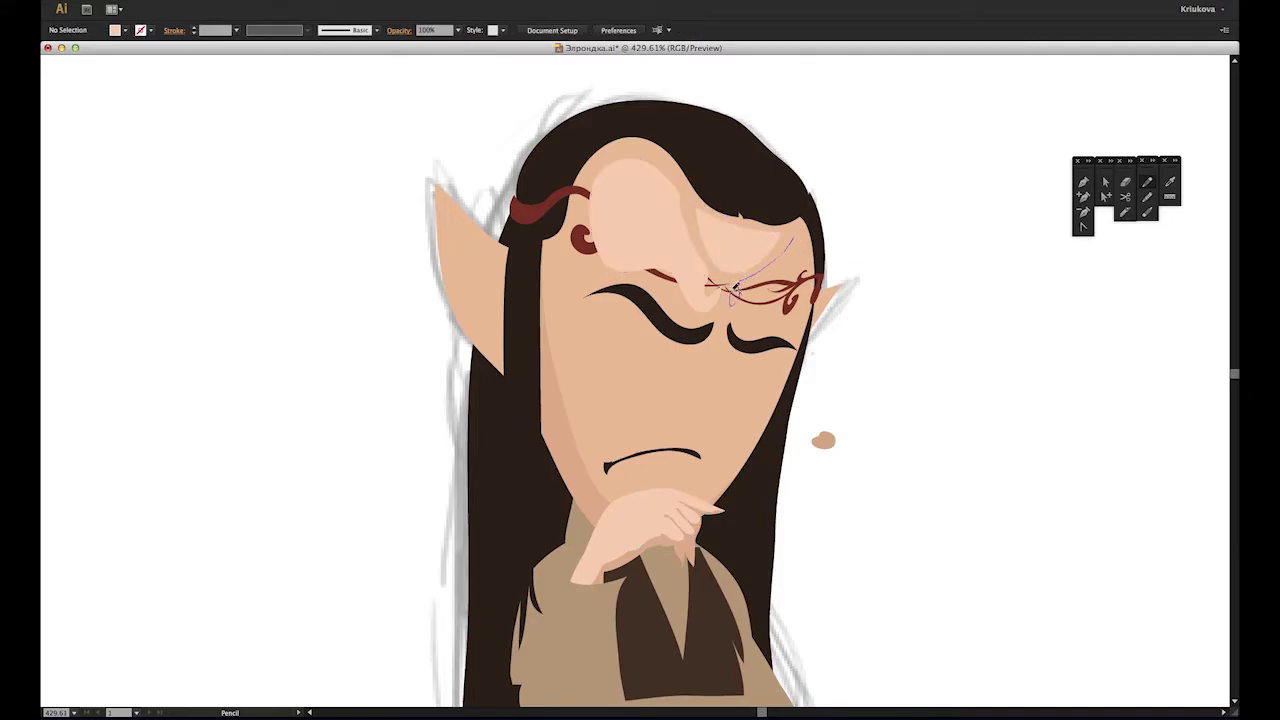
key(ctrl+z)
key(v)
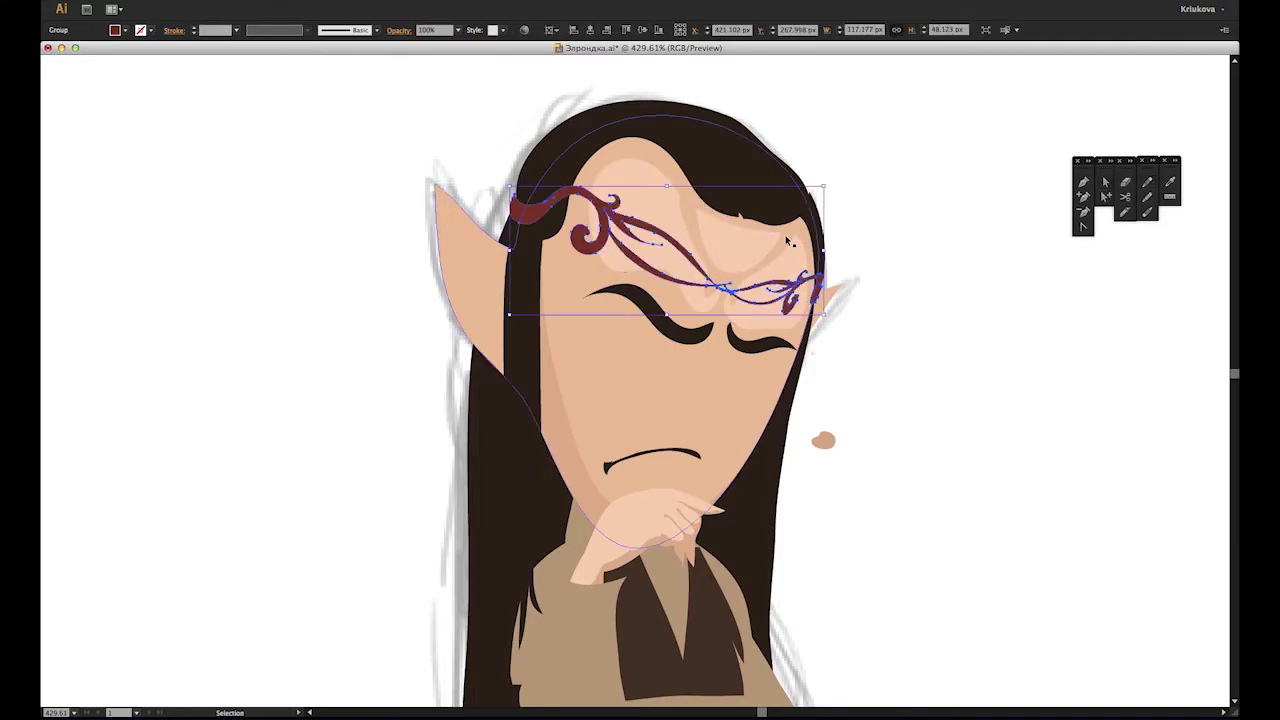
click(675, 297)
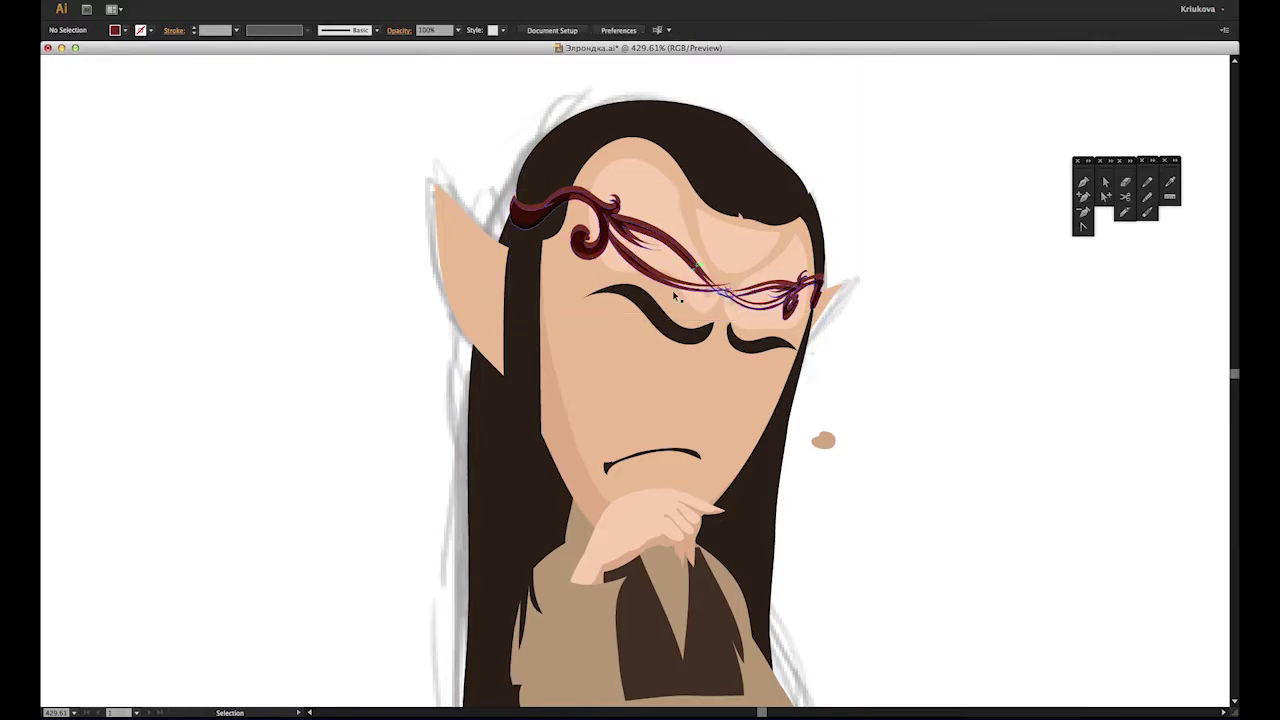
Step: Adjust the ear outline's edge and draw a shading shape inside the ear
scroll(968, 490, up, 3)
click(480, 300)
key(a)
click(490, 373)
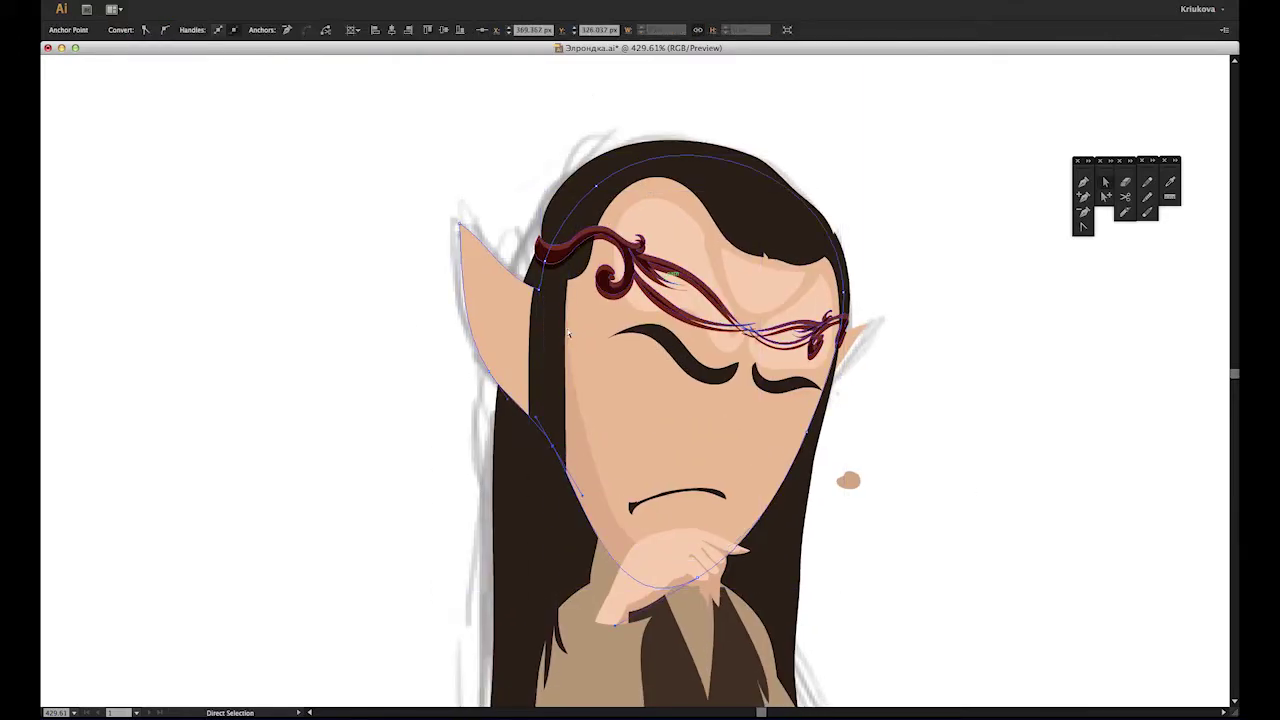
drag(521, 380, 521, 380)
click(757, 289)
click(400, 541)
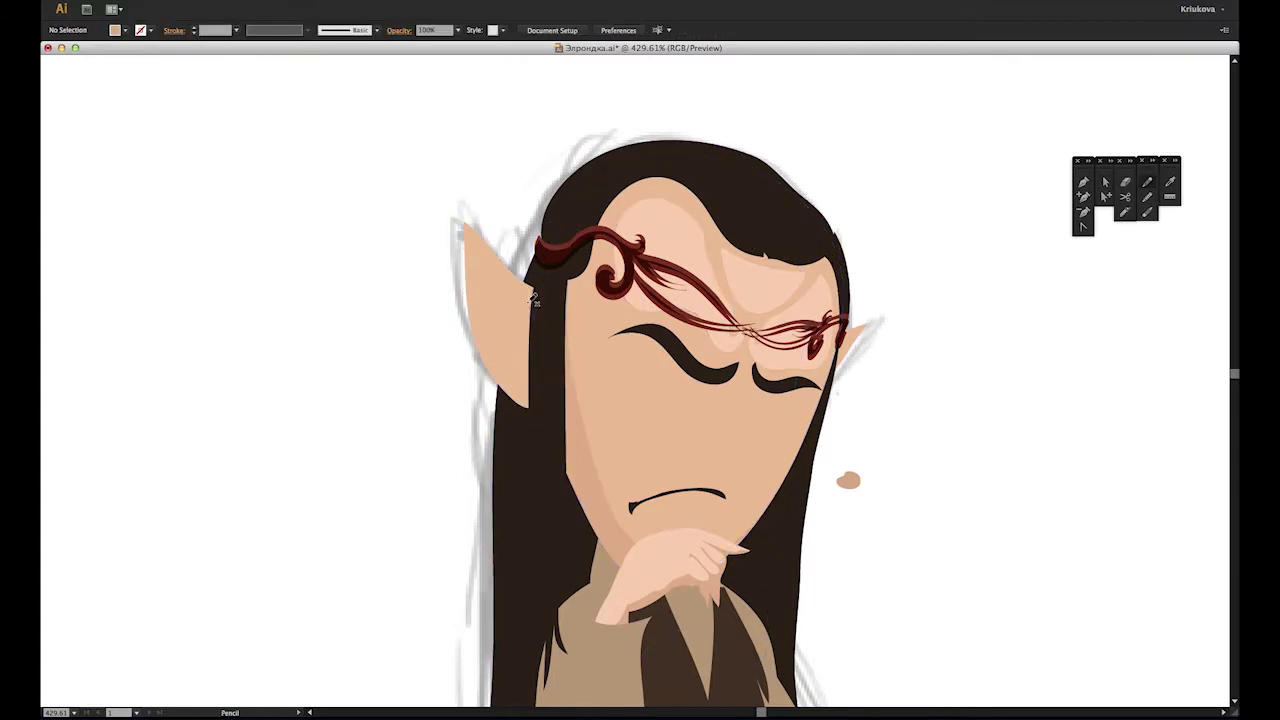
drag(499, 323, 535, 380)
key(a)
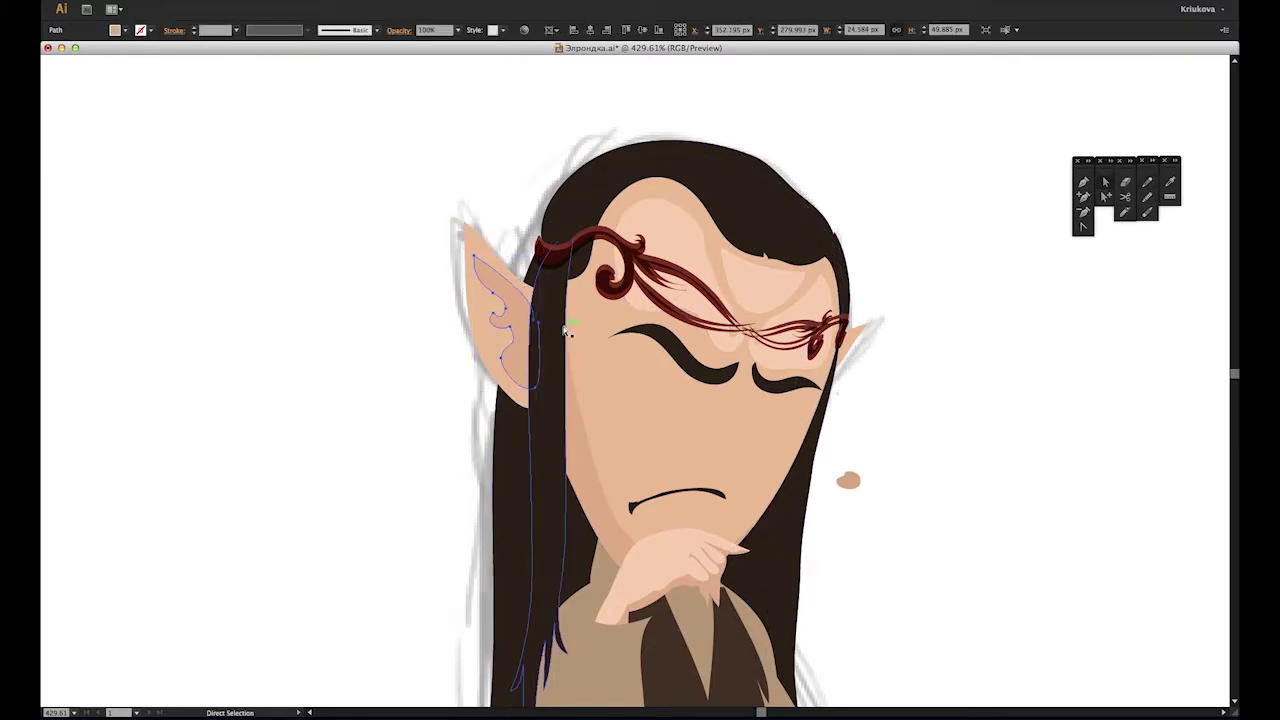
click(990, 510)
Step: Try erasing the circlet's left end, then undo the erase
key(v)
click(643, 286)
click(981, 377)
click(640, 270)
key(shift+e)
drag(543, 236, 546, 231)
key(ctrl+z)
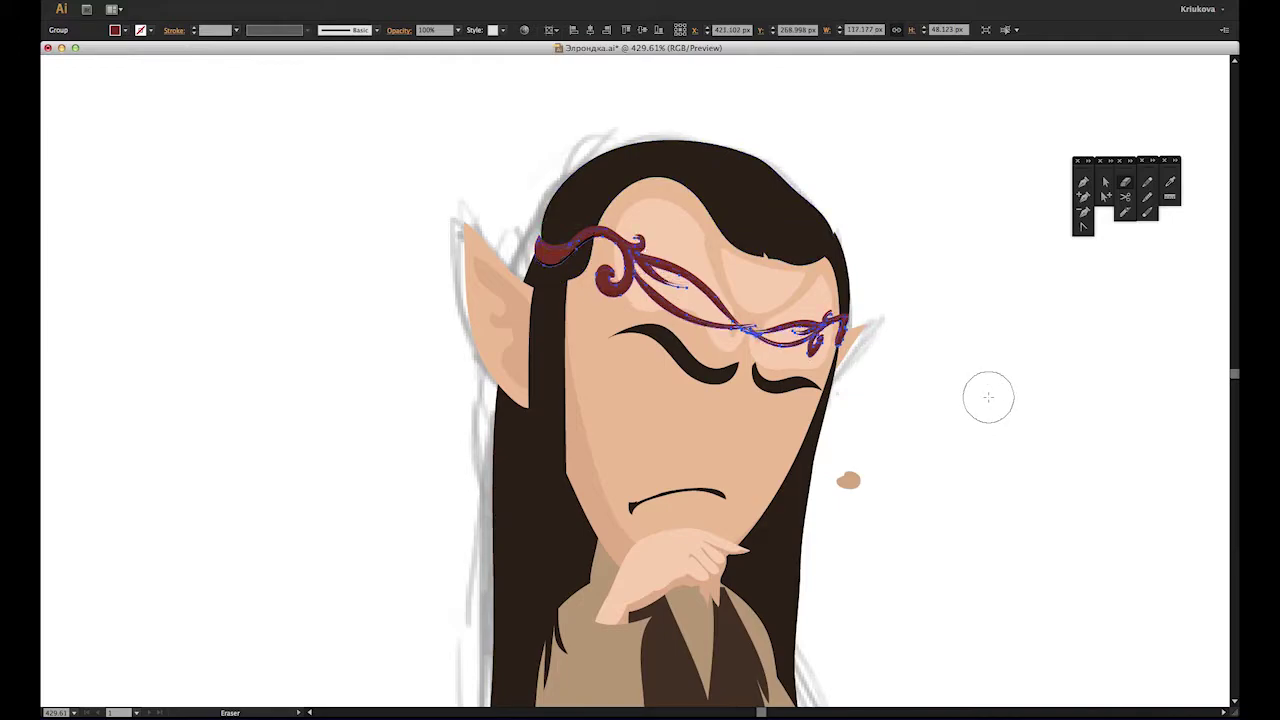
Step: Set the Eraser options and erase curves through the forehead highlight shape
key(a)
click(660, 215)
key(shift+e)
key(Return)
click(534, 447)
key(Return)
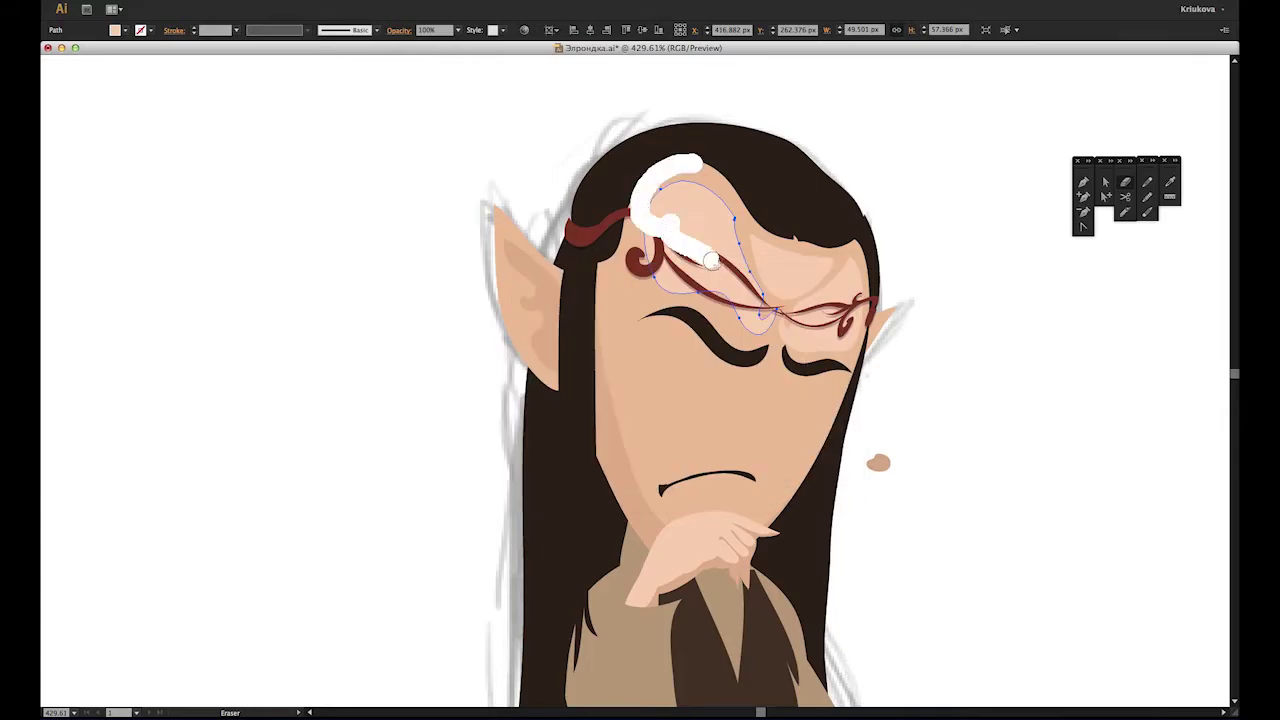
drag(759, 301, 760, 303)
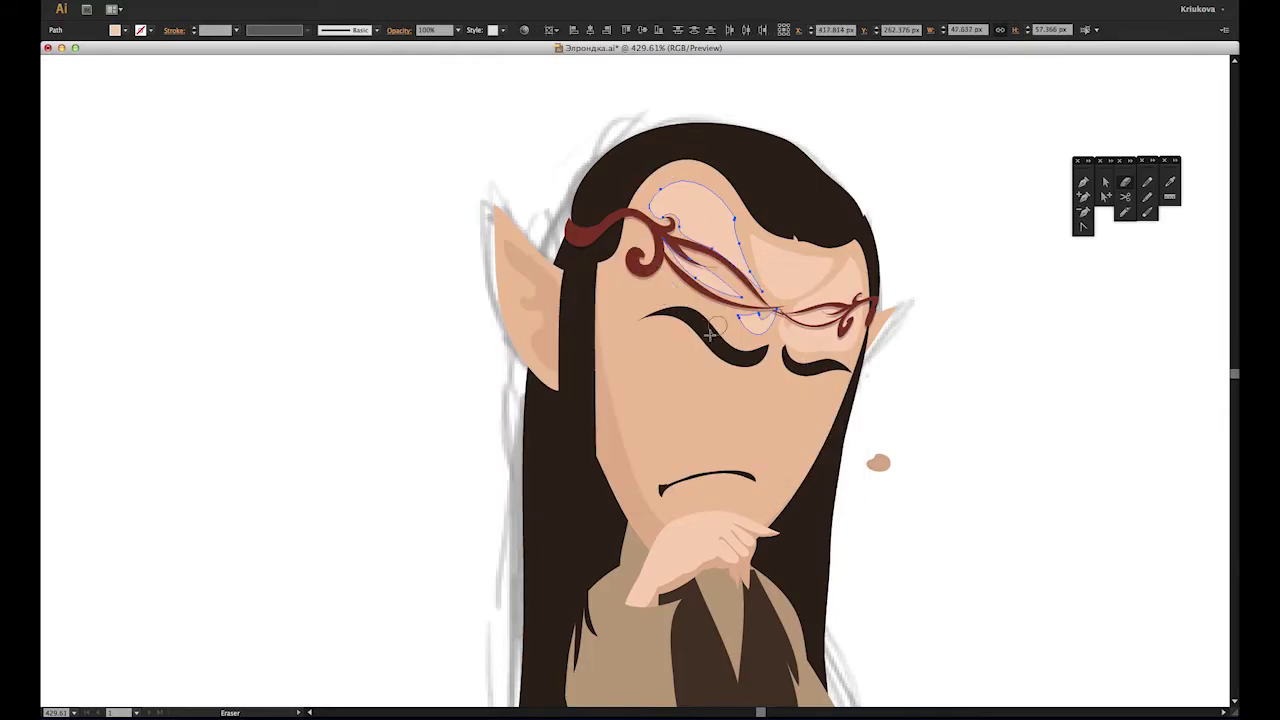
drag(675, 290, 676, 292)
Step: Slice the leftover forehead piece and round it into an oval
click(1147, 196)
drag(745, 228, 840, 258)
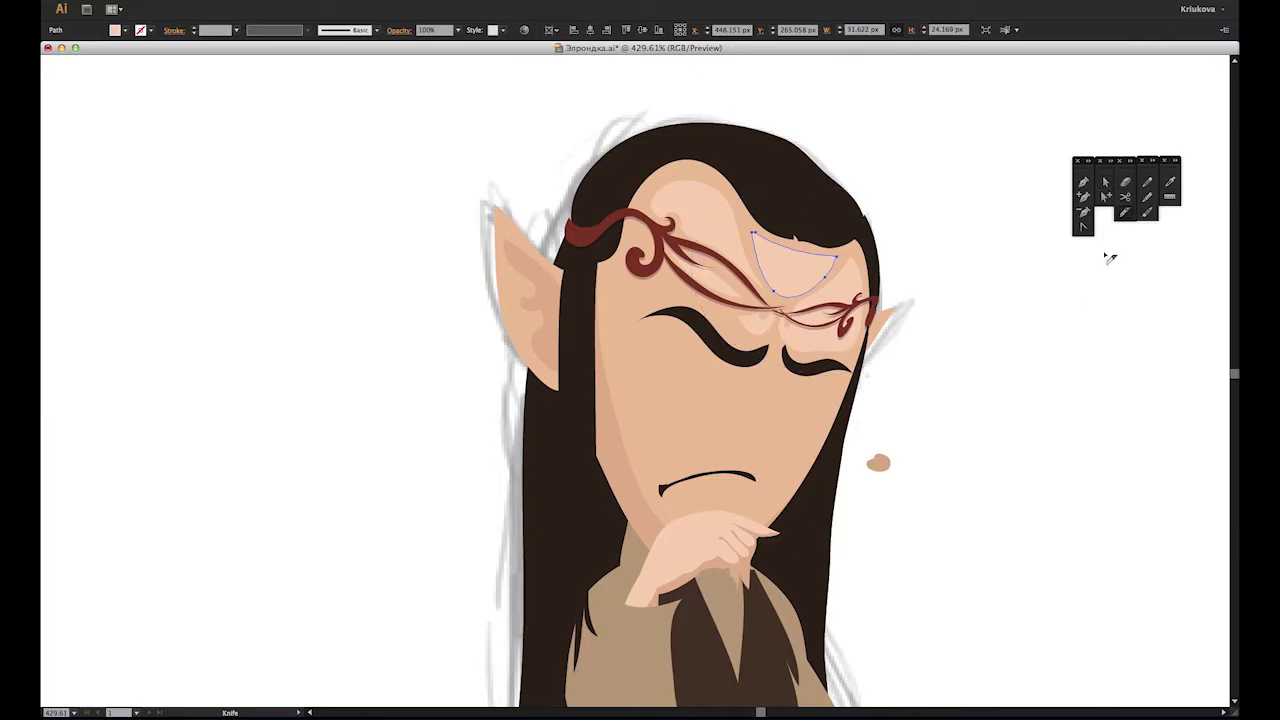
click(820, 277)
drag(766, 266, 796, 299)
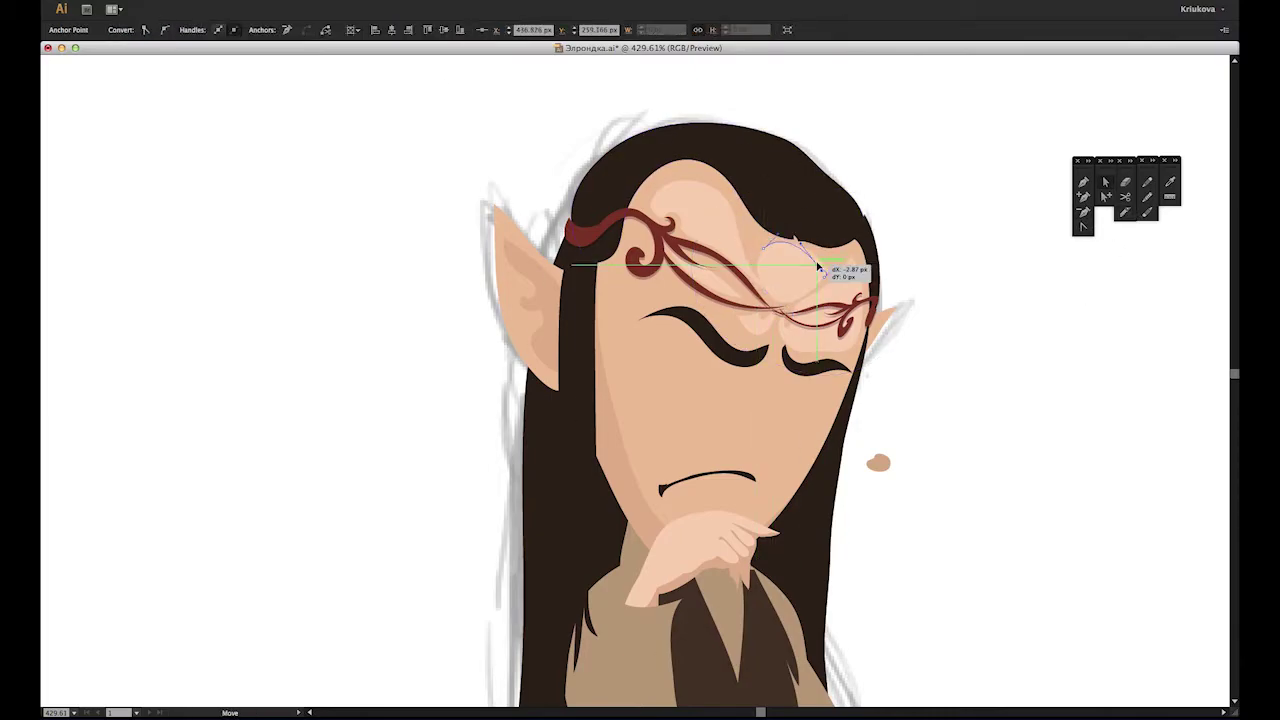
drag(818, 268, 823, 252)
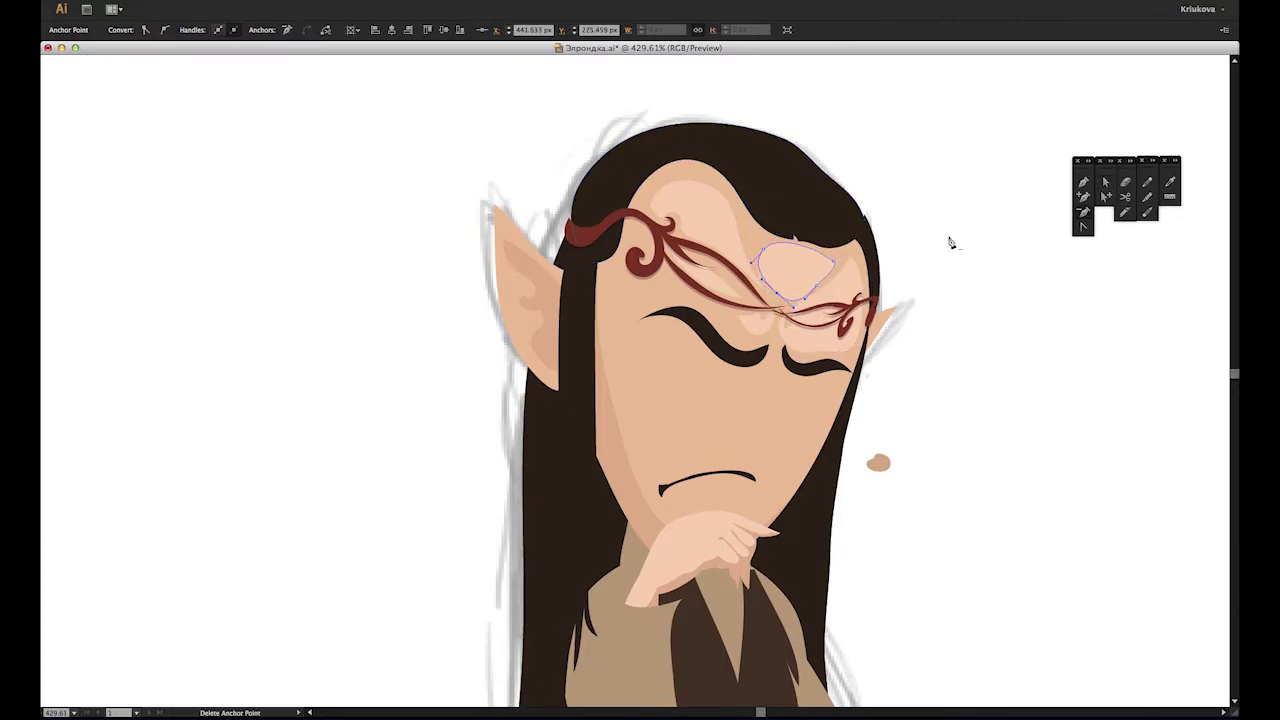
Step: Erase part of the highlight above the right eye
key(shift+e)
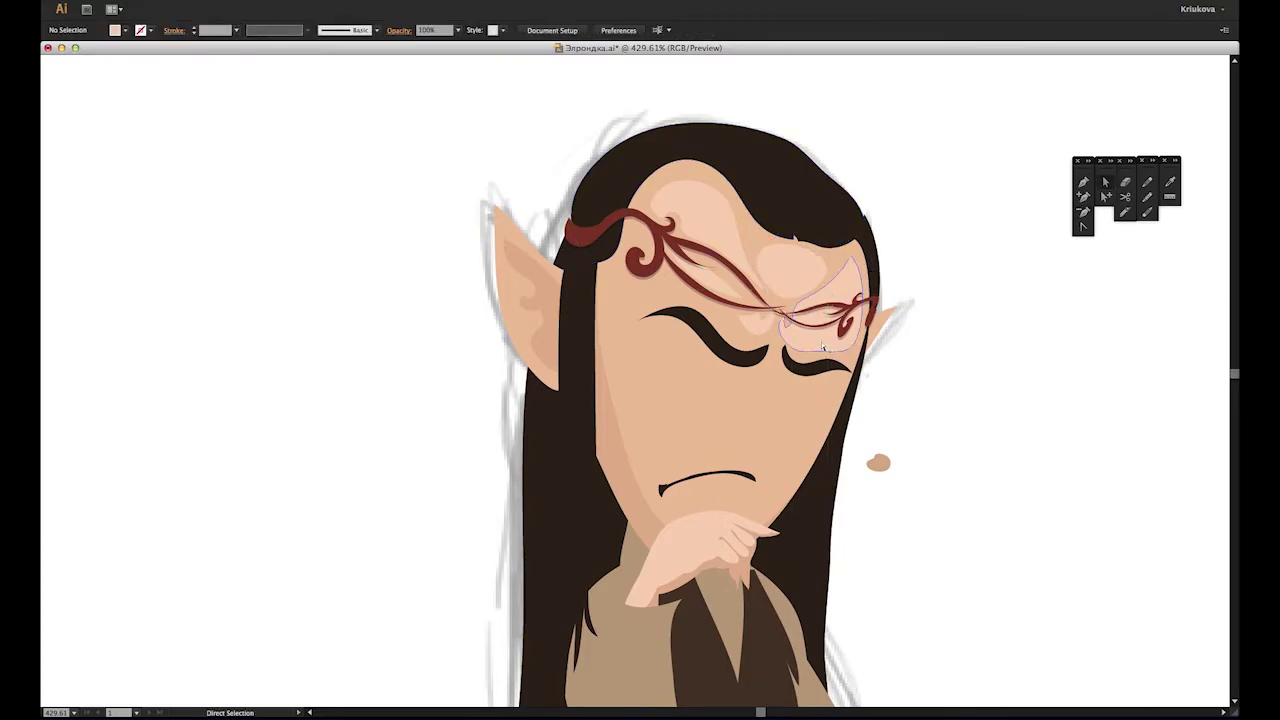
mouse_move(824, 314)
mouse_down()
mouse_move(792, 316)
mouse_move(840, 335)
mouse_up()
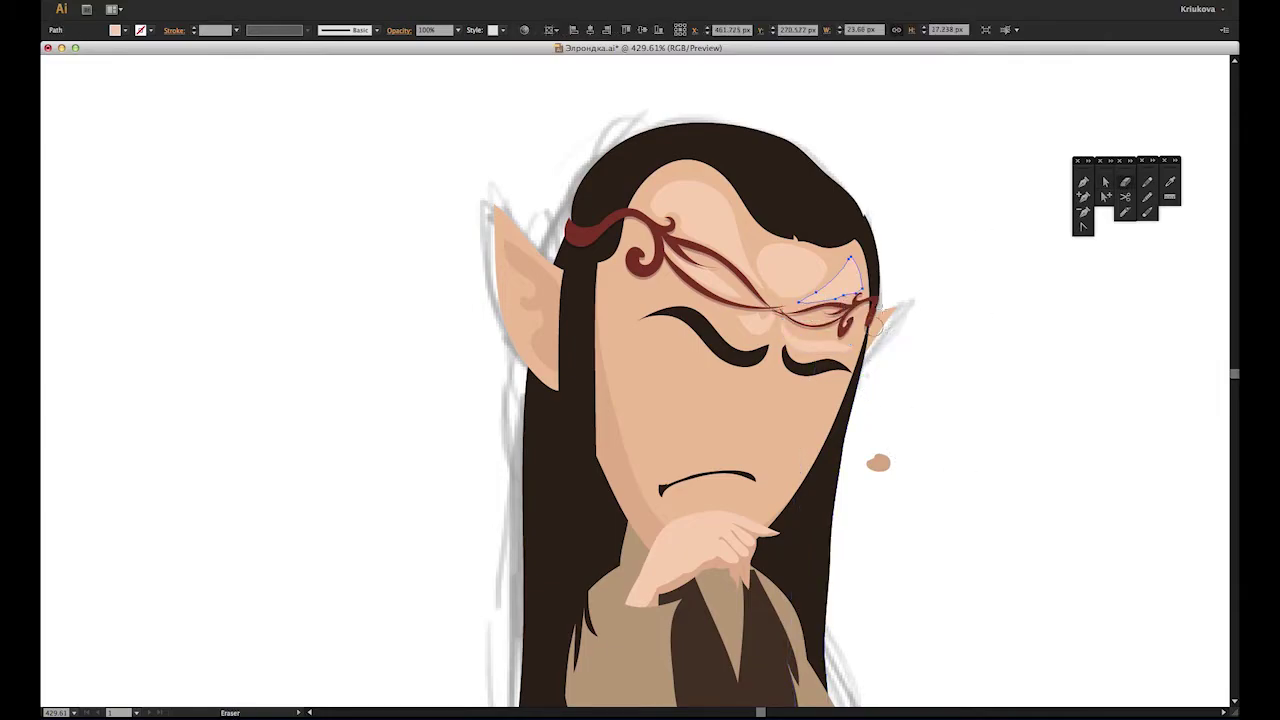
key(a)
click(978, 445)
click(755, 335)
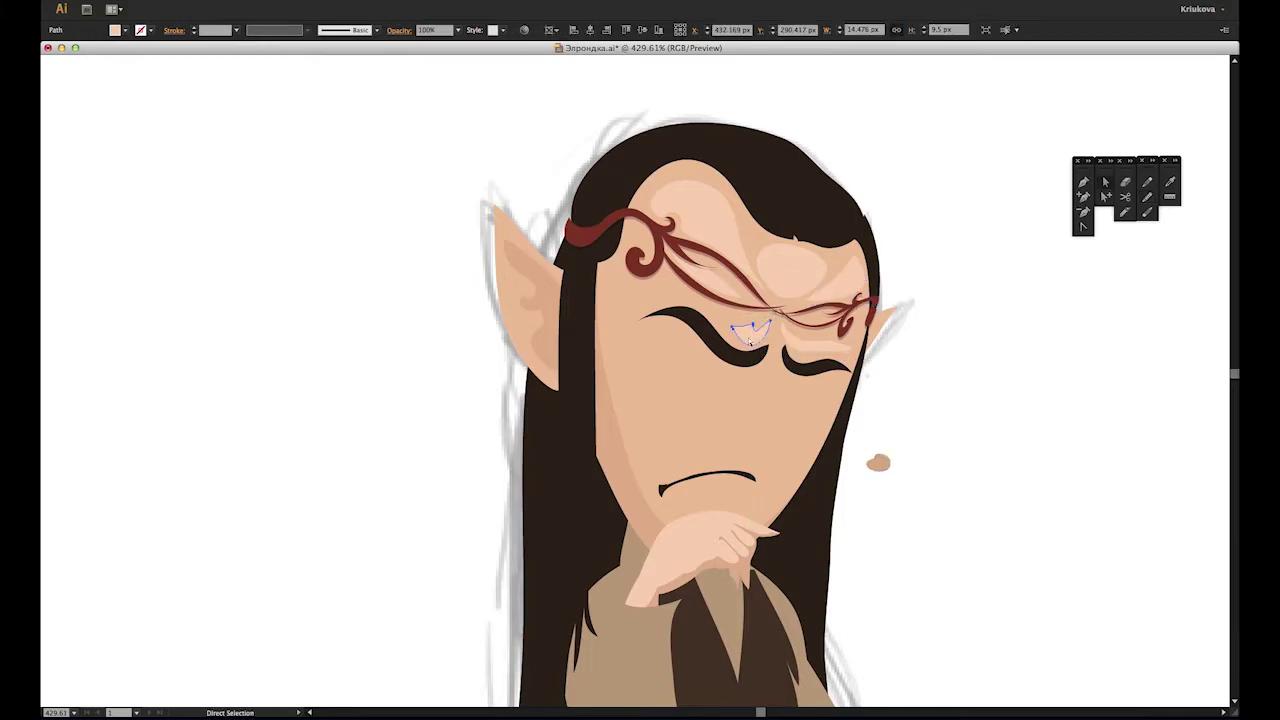
Step: Draw a freehand highlight along the left ear's edge with the Pencil
key(n)
drag(507, 240, 563, 318)
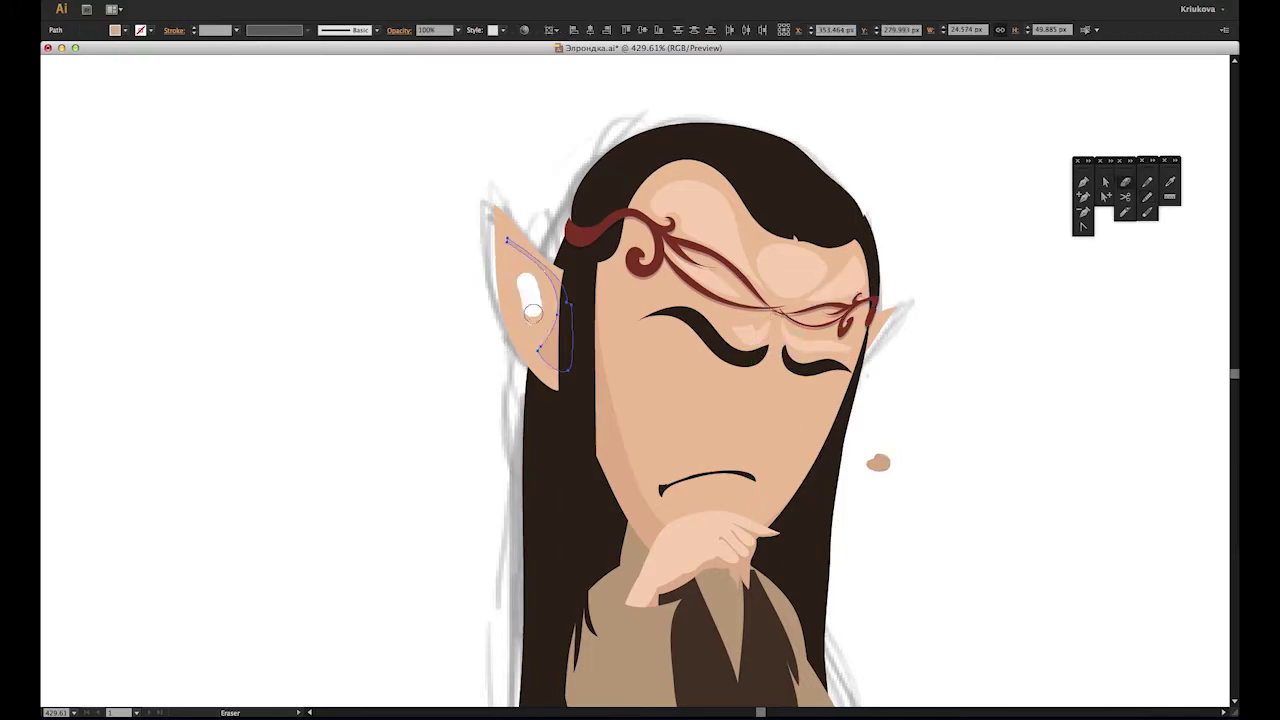
ctrl+click(570, 313)
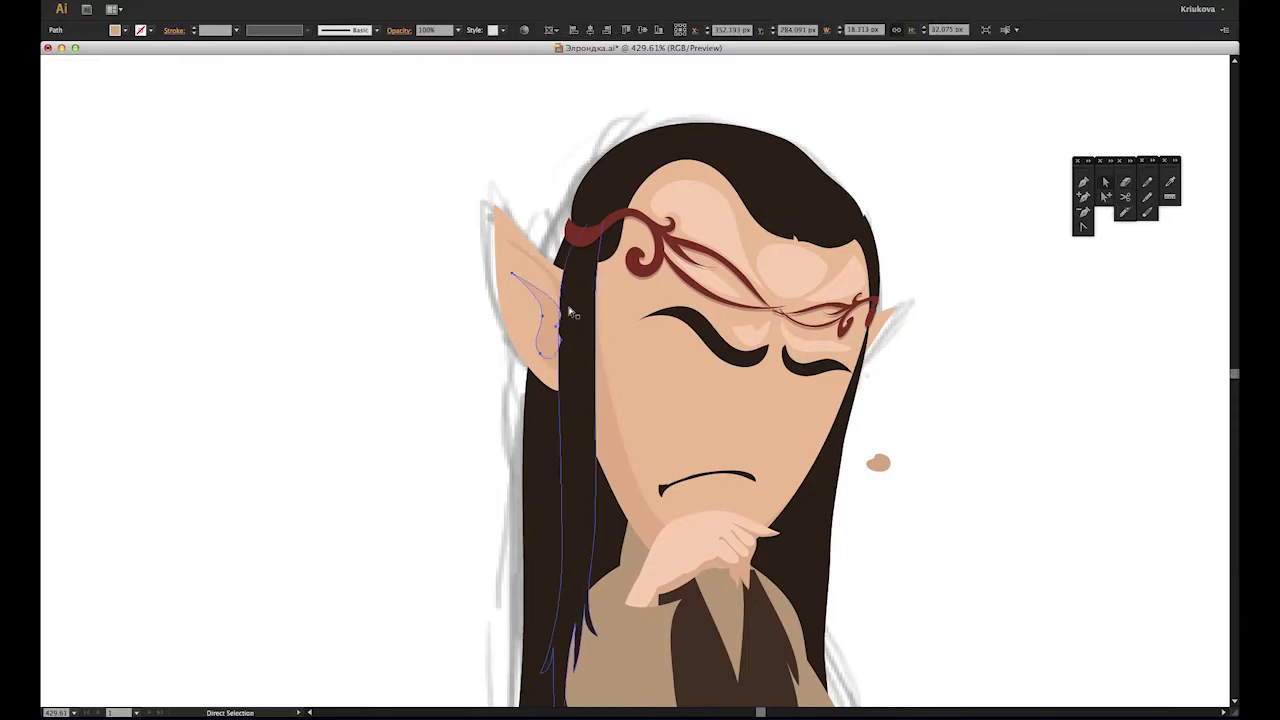
click(1037, 423)
click(720, 540)
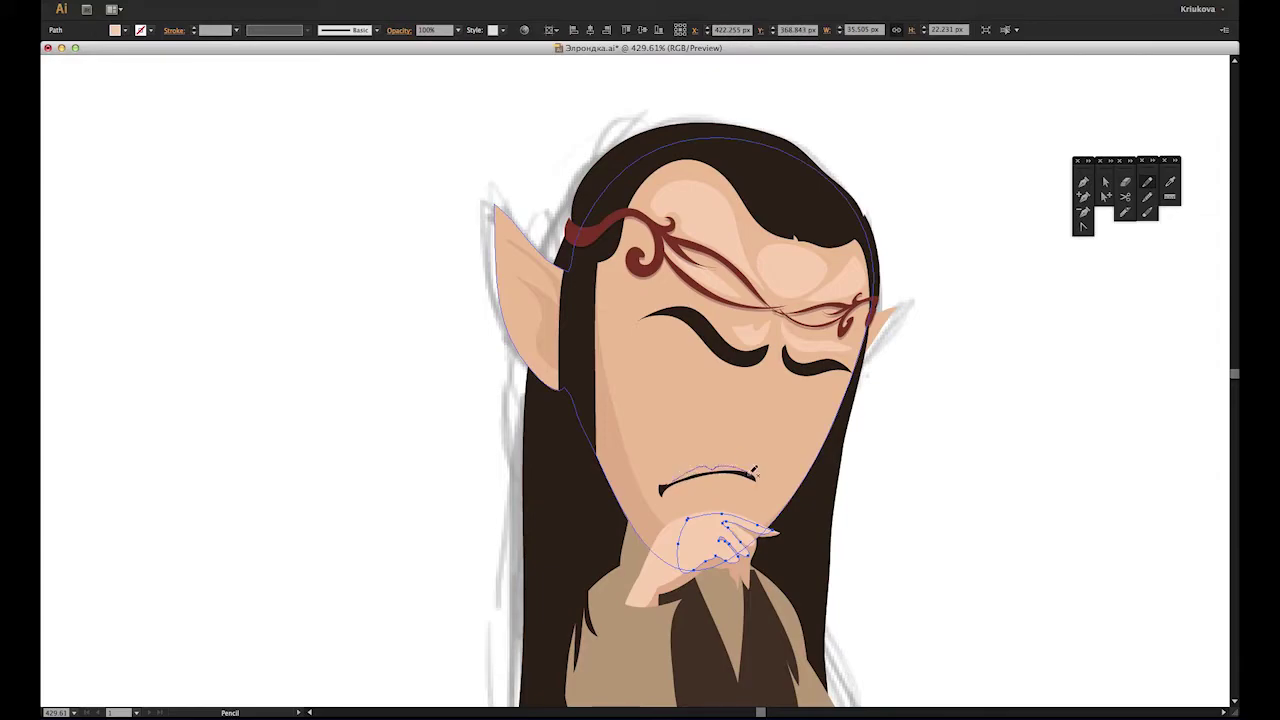
Step: Recolour the mouth highlight shape pink
key(ctrl+shift+a)
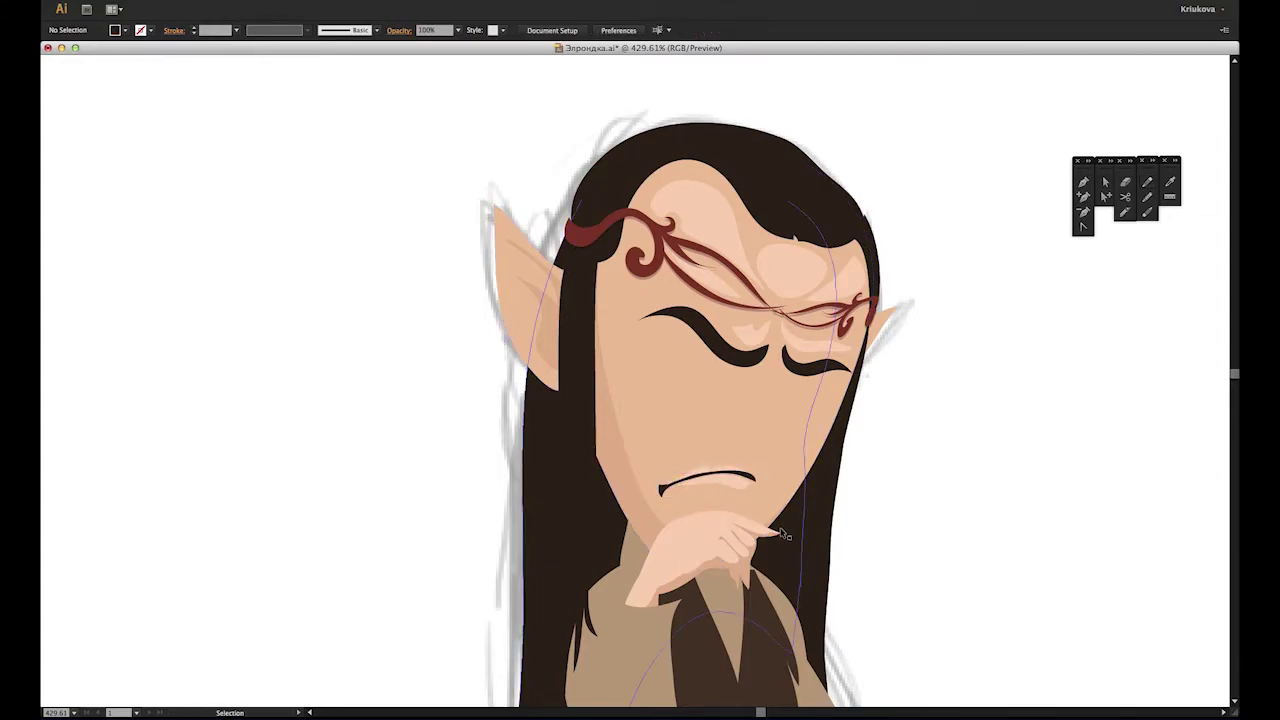
click(716, 479)
click(1026, 246)
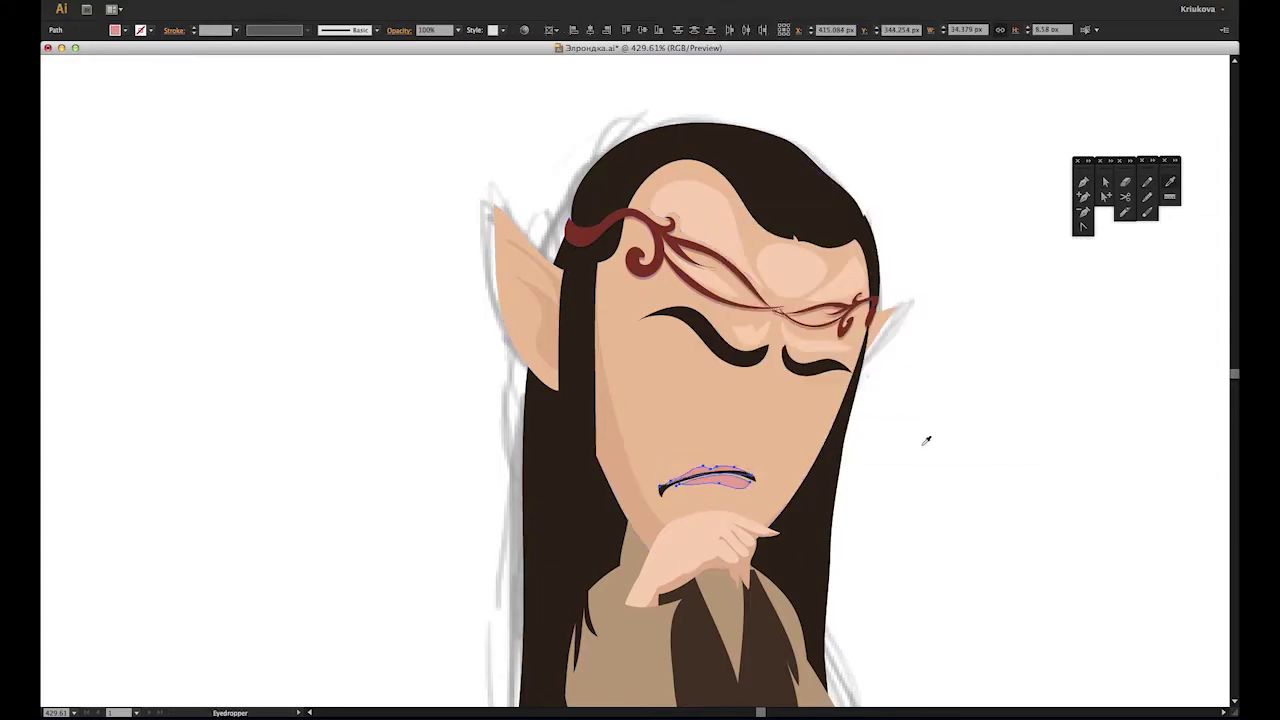
key(ctrl+equal)
key(ctrl+equal)
click(640, 373)
Step: Give the lower lip a lighter pink fill through the fill colour chooser
key(a)
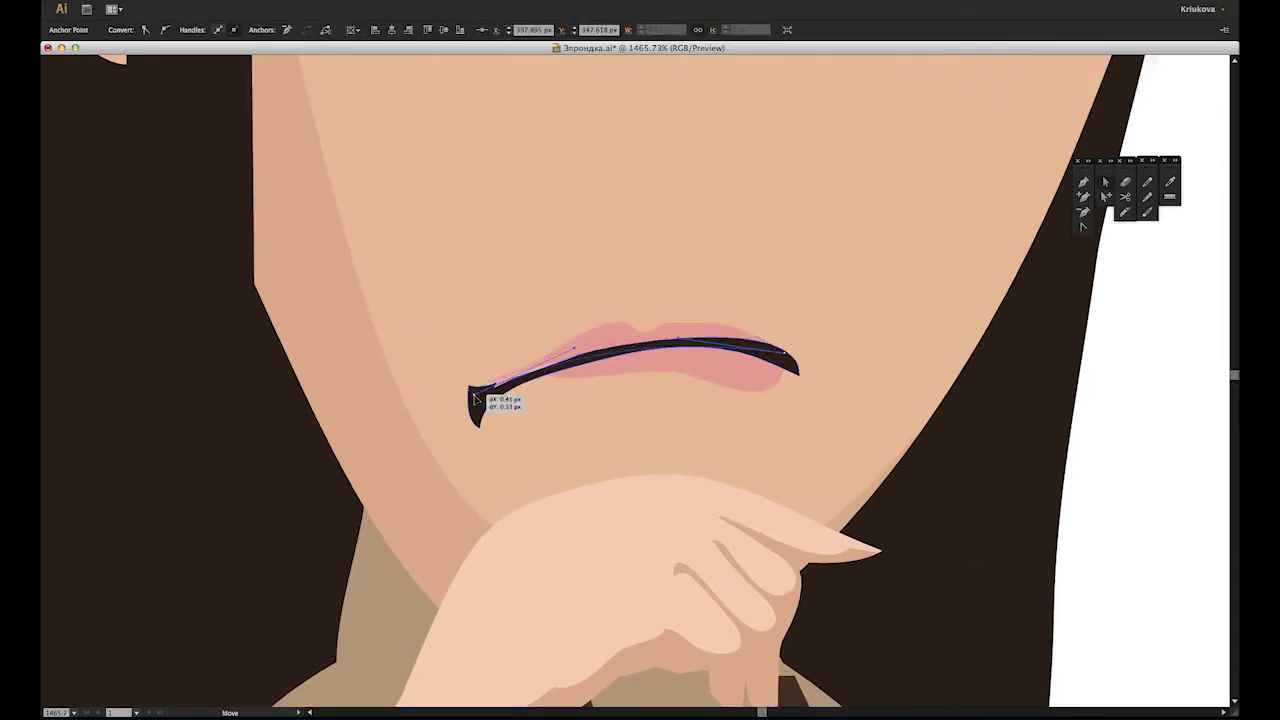
click(484, 409)
click(571, 392)
double_click(114, 29)
click(1026, 246)
key(ctrl+shift+a)
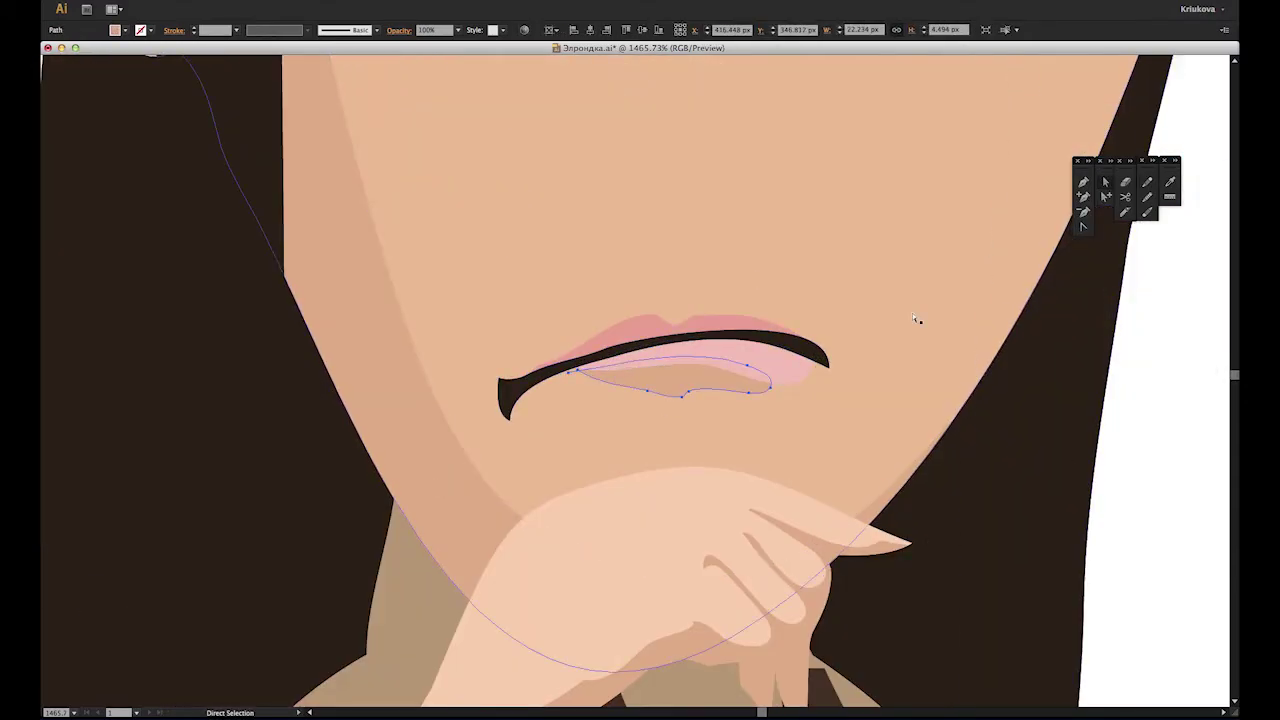
Step: Select the inner lip path and the whole lip path with Direct Selection
key(a)
drag(740, 360, 790, 408)
key(ctrl+0)
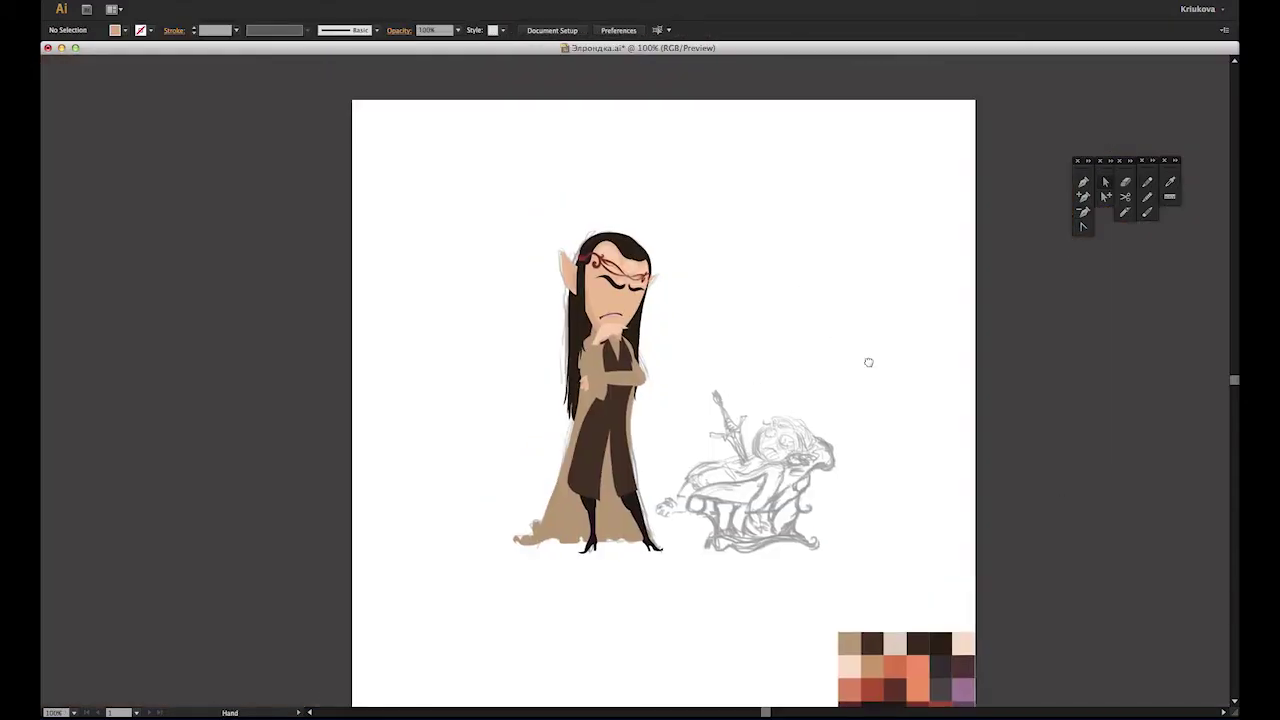
scroll(600, 434, up, 5)
click(580, 430)
key(i)
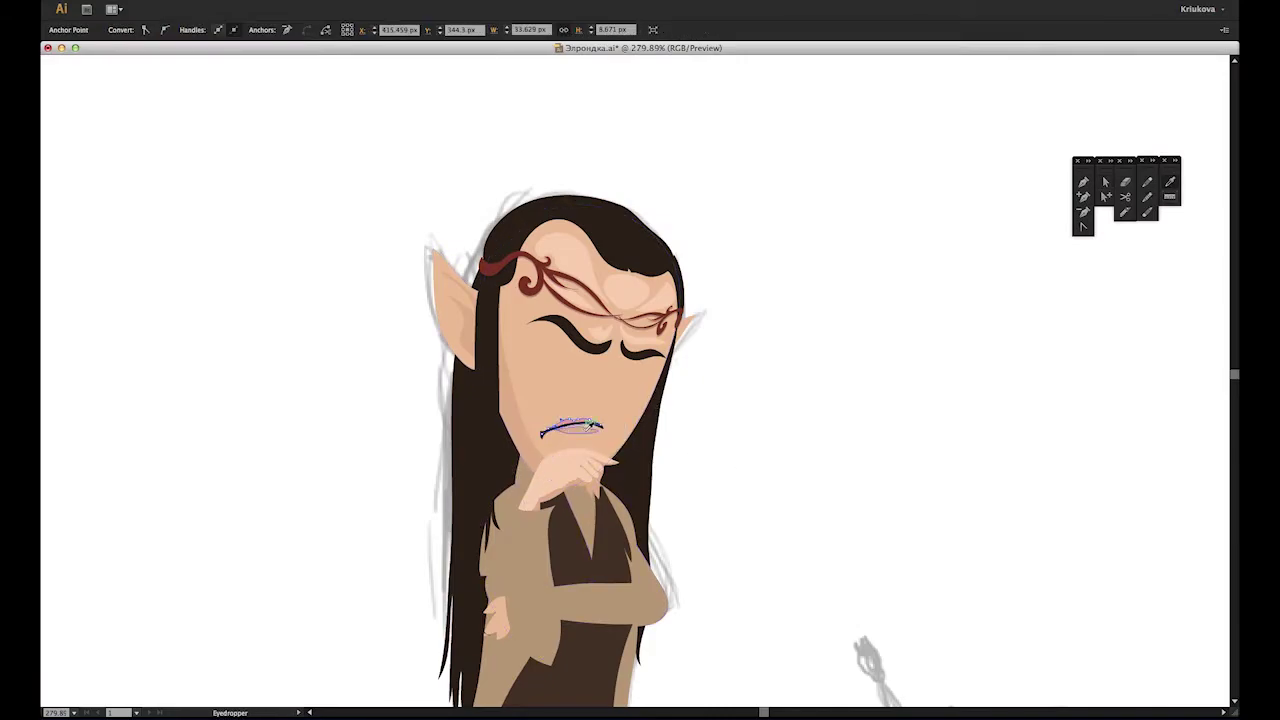
key(a)
click(898, 487)
Step: Inspect the lip path's anchors and handles close up, then return to the face
drag(708, 478, 716, 485)
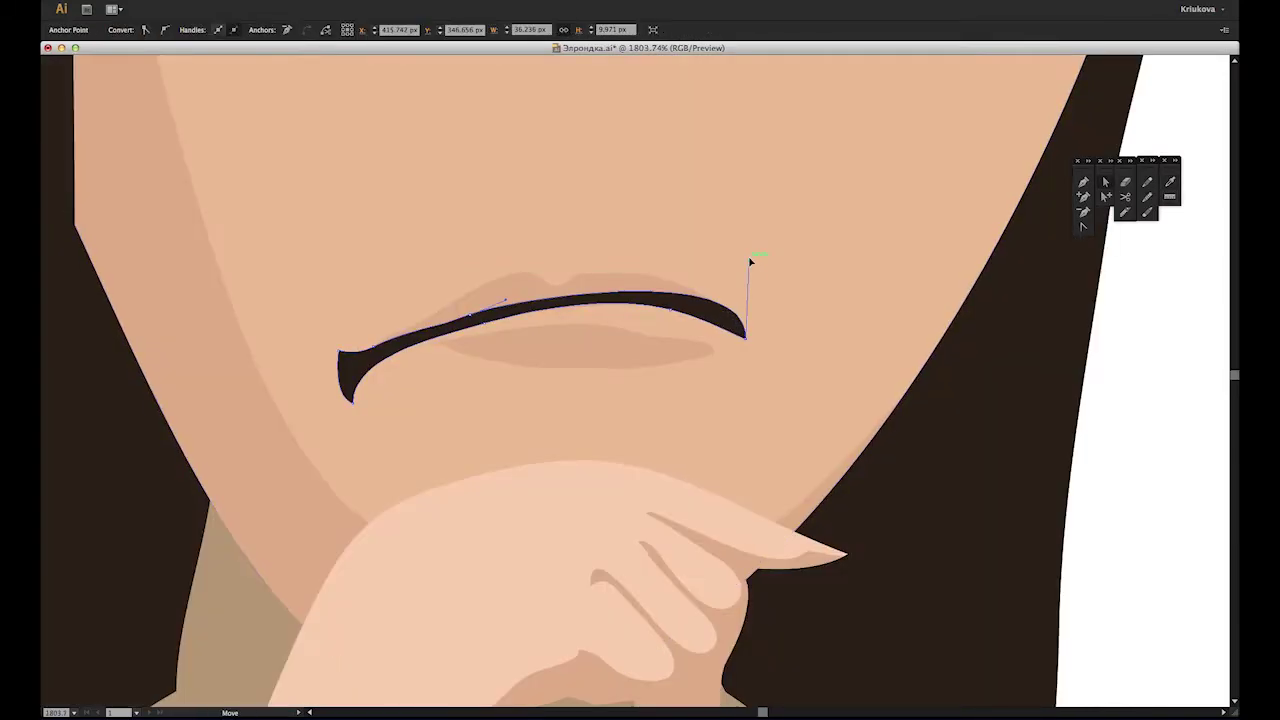
click(712, 322)
click(1146, 446)
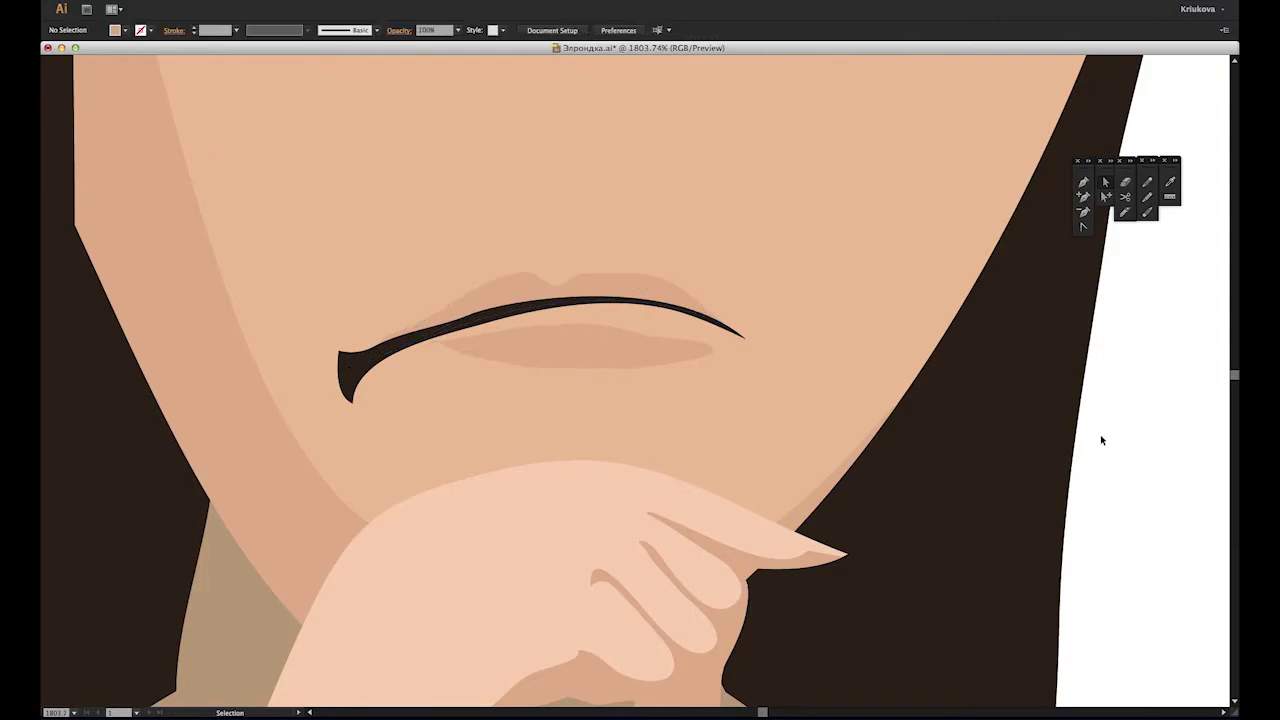
key(ctrl+1)
drag(496, 256, 688, 368)
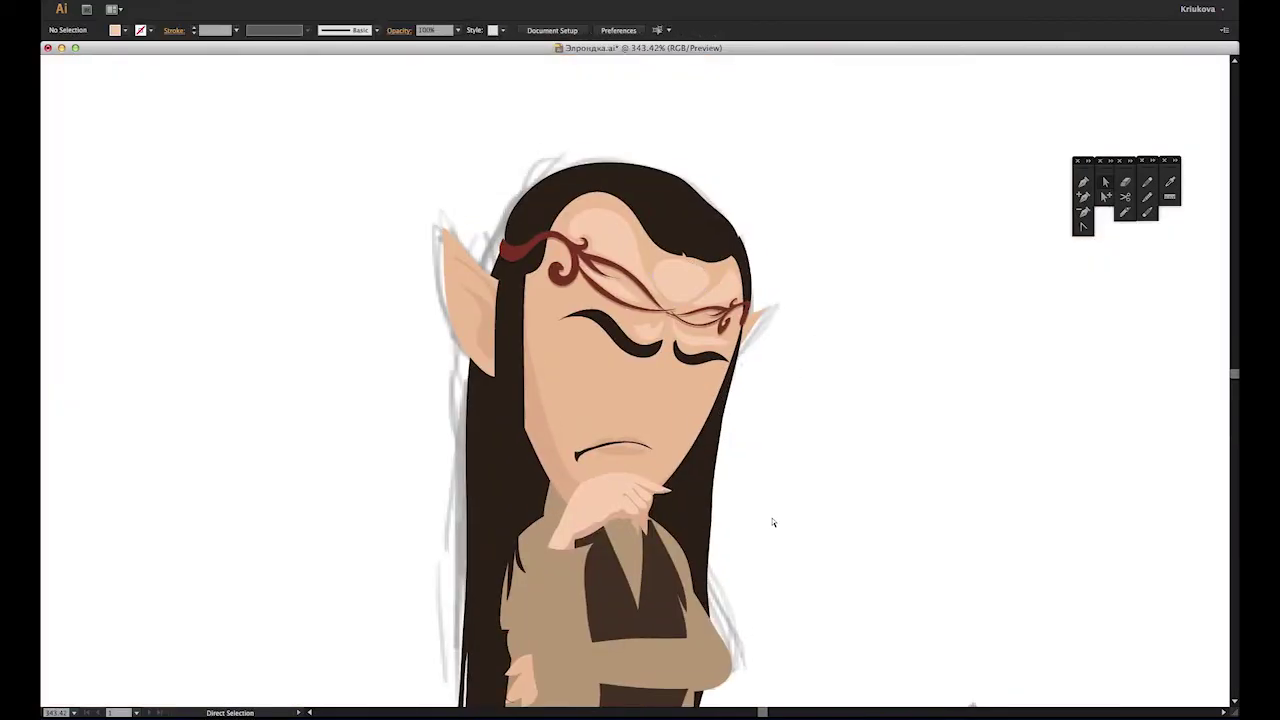
Step: Fill the face shape with the lighter skin tone efcdb6
ctrl+click(676, 409)
click(1170, 182)
double_click(115, 29)
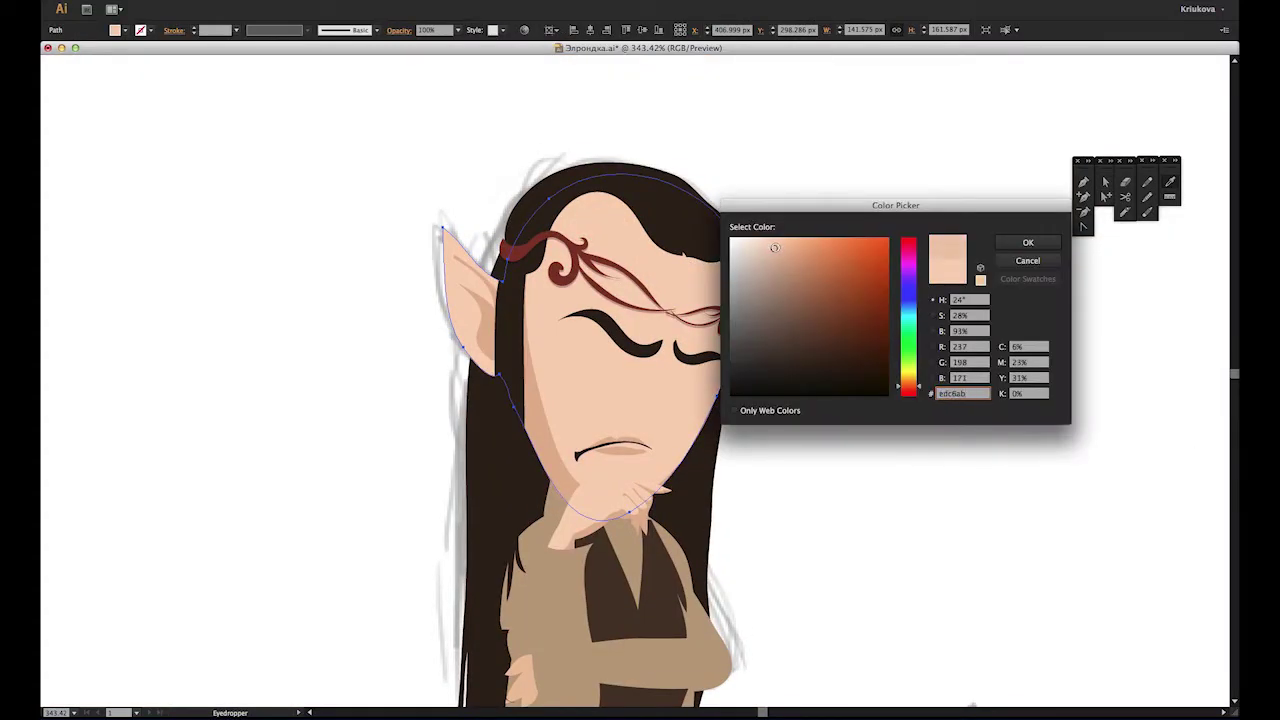
click(1028, 242)
Step: Set the darker ear and chin shading shapes to e0b392
ctrl+click(640, 495)
double_click(115, 29)
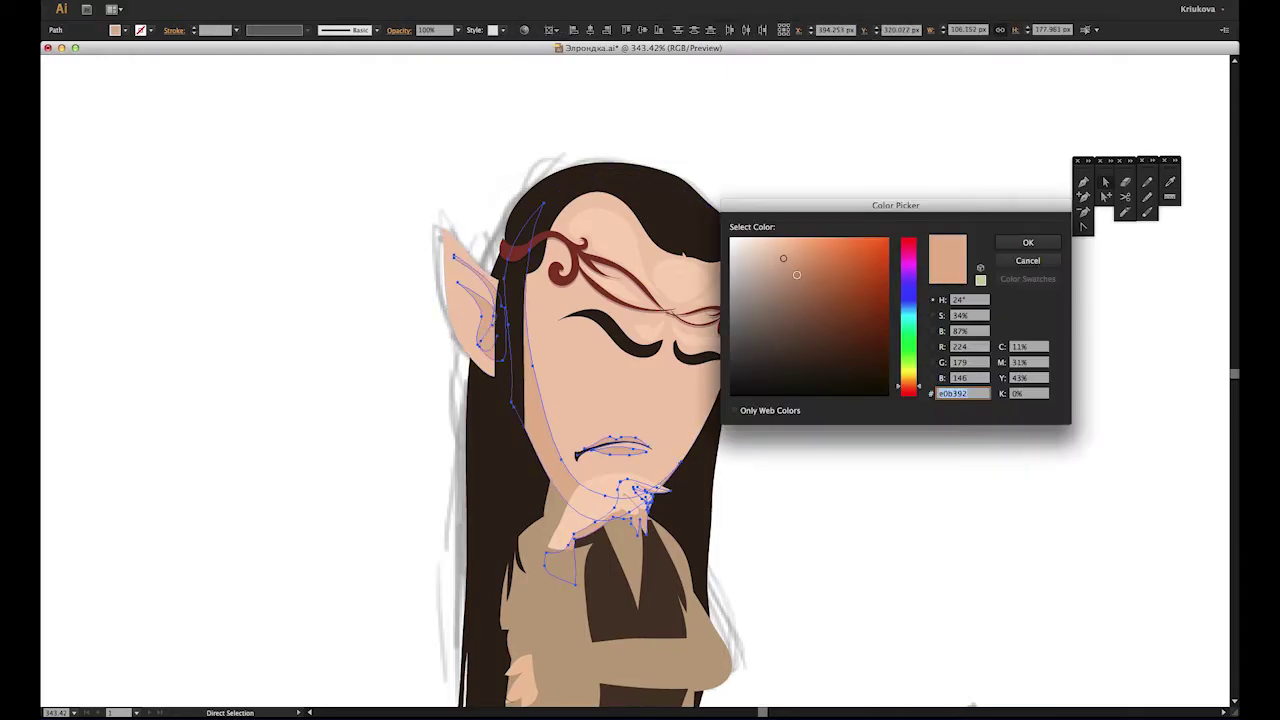
click(1028, 242)
double_click(115, 29)
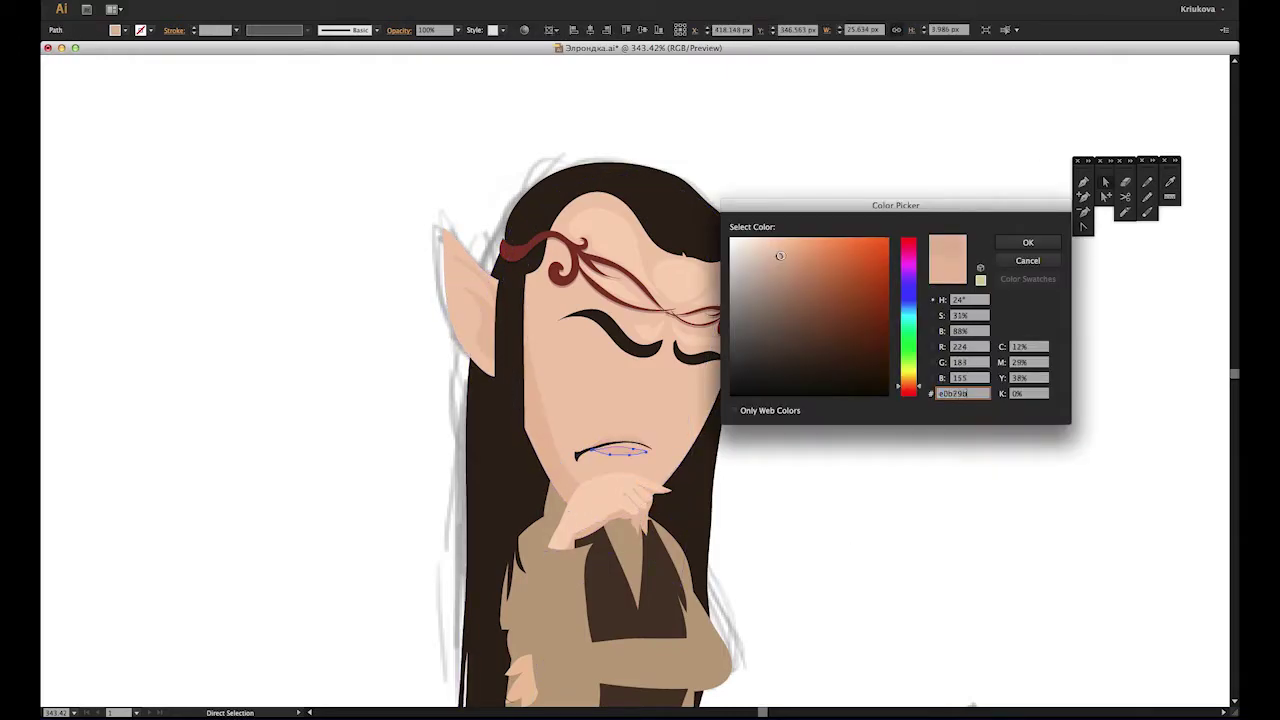
click(1028, 242)
Step: Drag the mouth line's left anchor so it hooks downward into a sharp point
click(604, 450)
drag(521, 405, 705, 509)
click(509, 296)
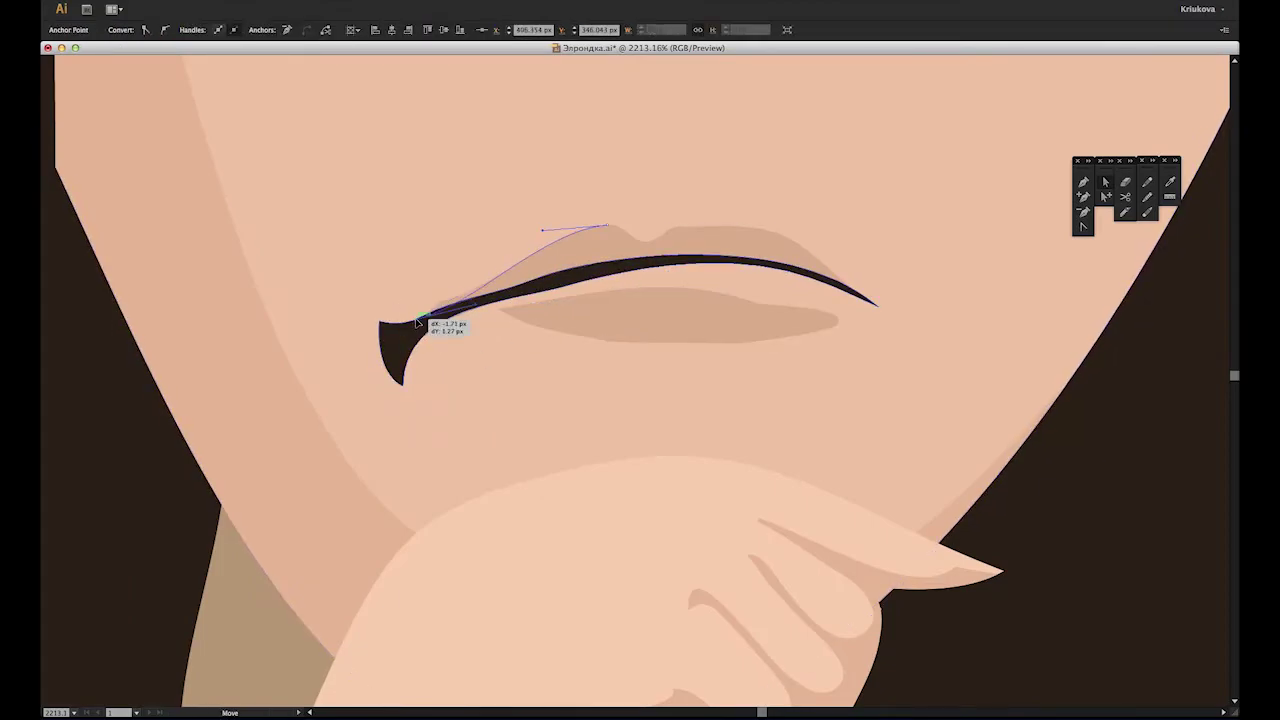
key(ctrl+0)
Step: Reshape the finger's tip and remove the extra lower fingertip from the hand
key(i)
key(a)
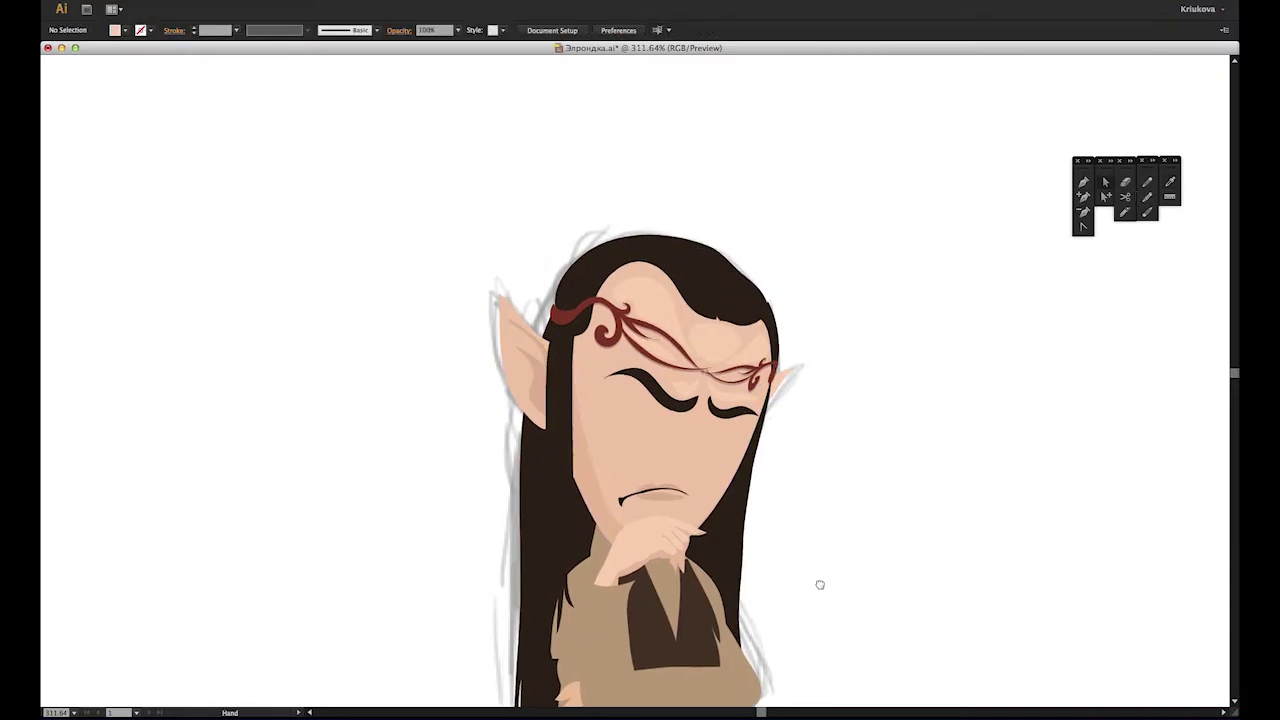
scroll(672, 573, up, 5)
drag(769, 437, 740, 352)
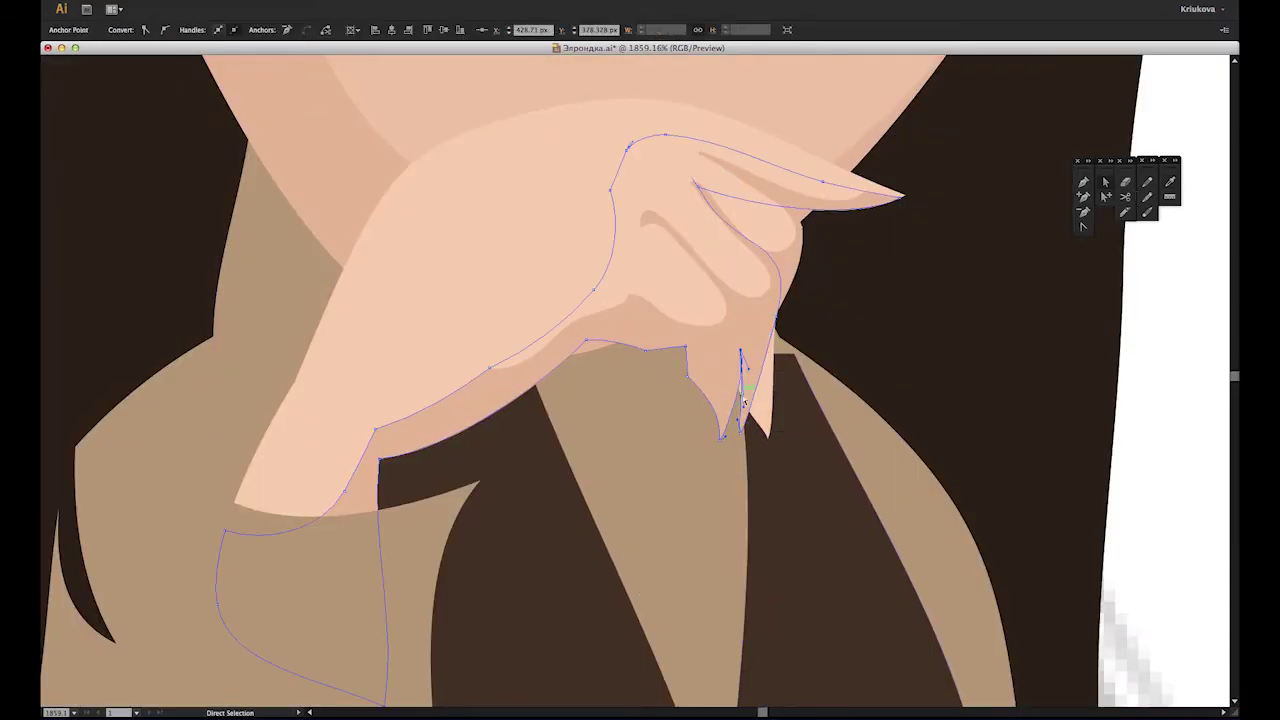
key(ctrl+z)
key(v)
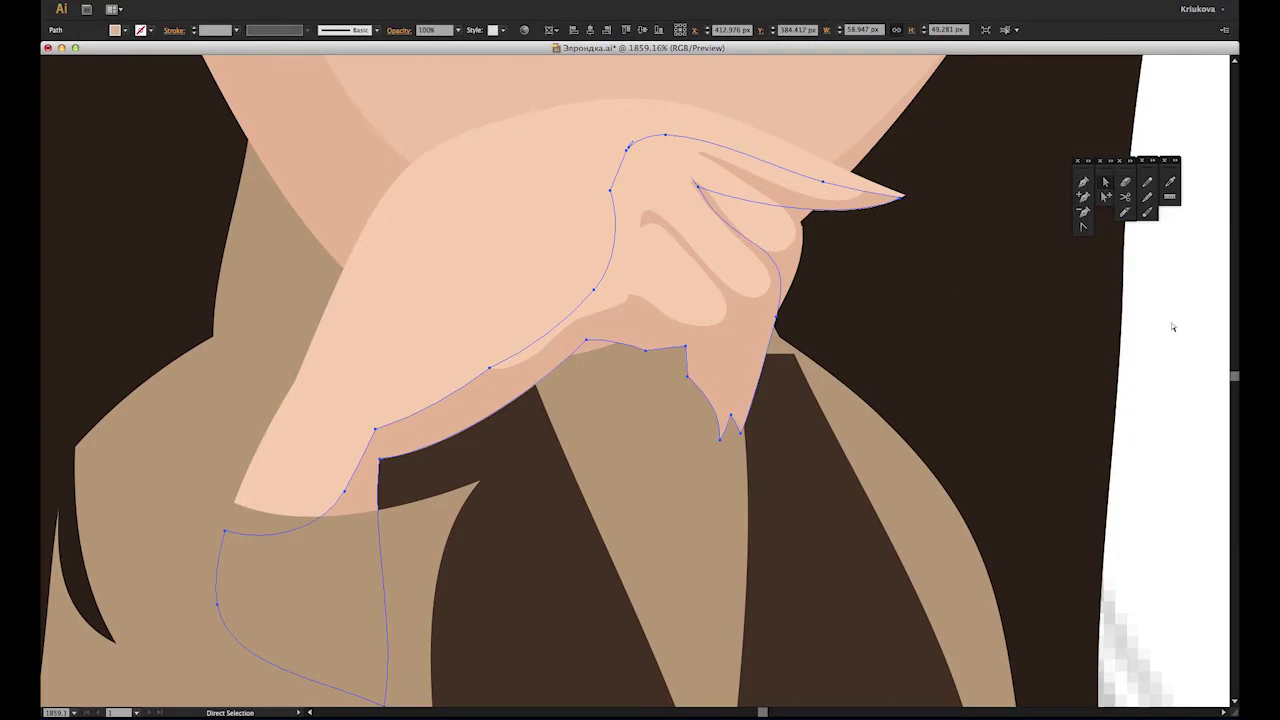
click(1205, 370)
scroll(911, 543, down, 5)
Step: Select the chin-and-neck shadow and arm outline paths with Direct Selection
key(a)
click(543, 429)
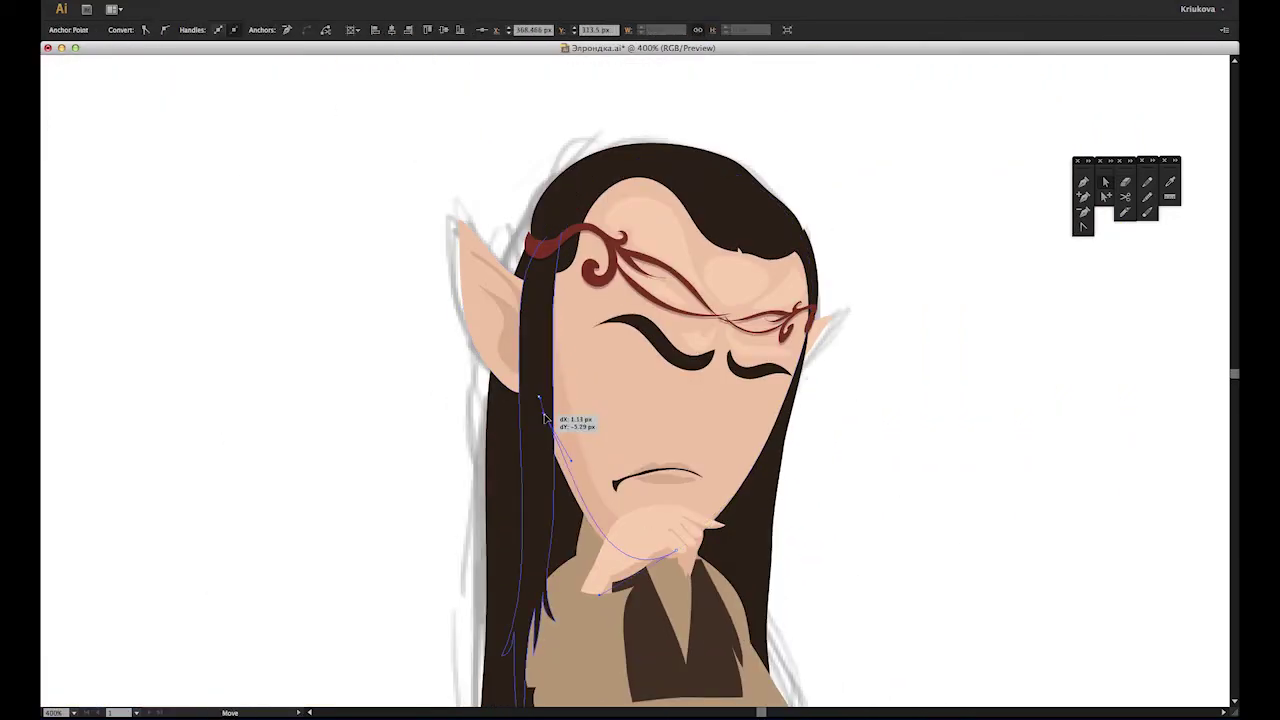
click(622, 550)
click(966, 531)
scroll(966, 531, down, 3)
click(600, 357)
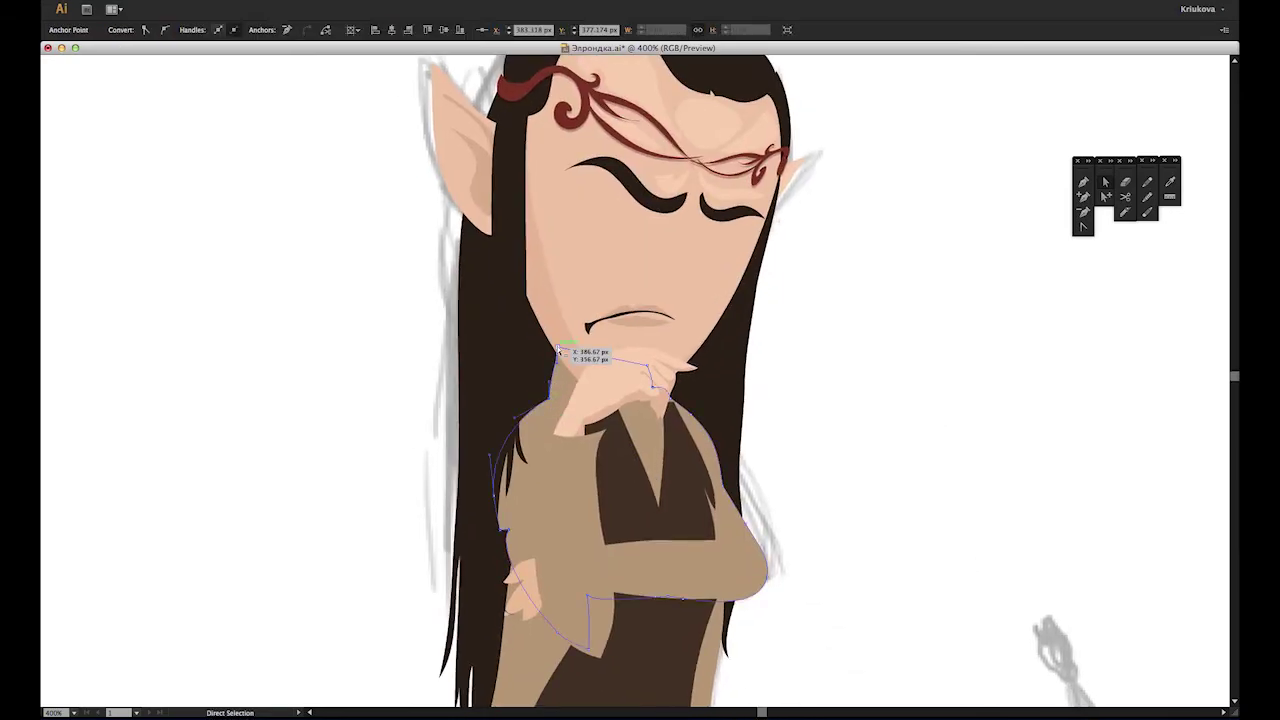
scroll(692, 287, up, 2)
Step: Give the neck shadow the lower lip's colour and move its point beside the hand
click(614, 349)
key(i)
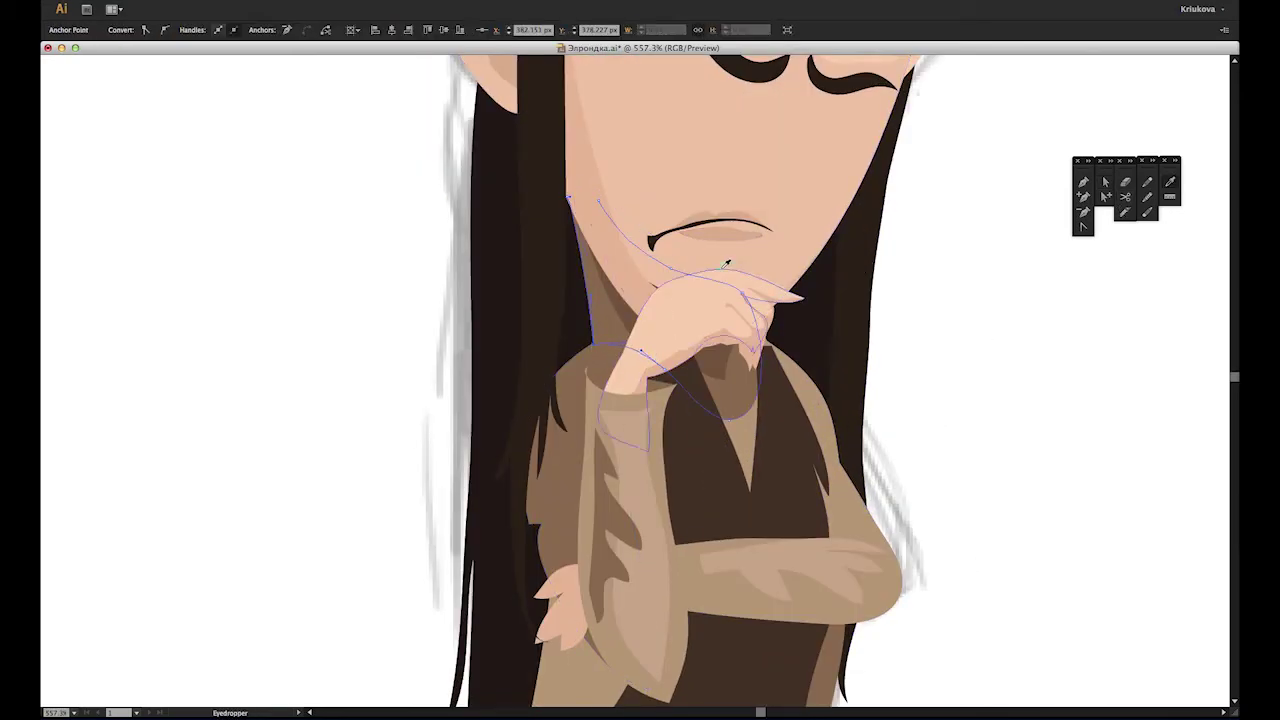
click(586, 251)
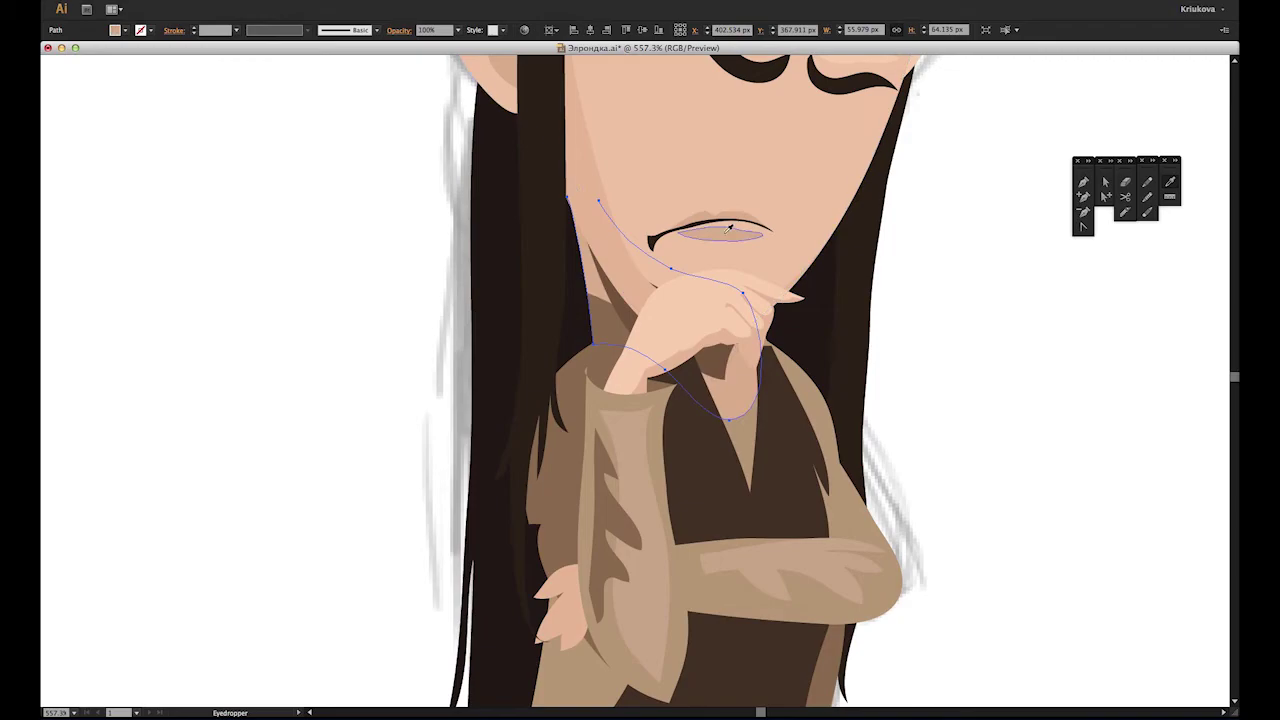
key(Return)
key(a)
drag(601, 346, 604, 345)
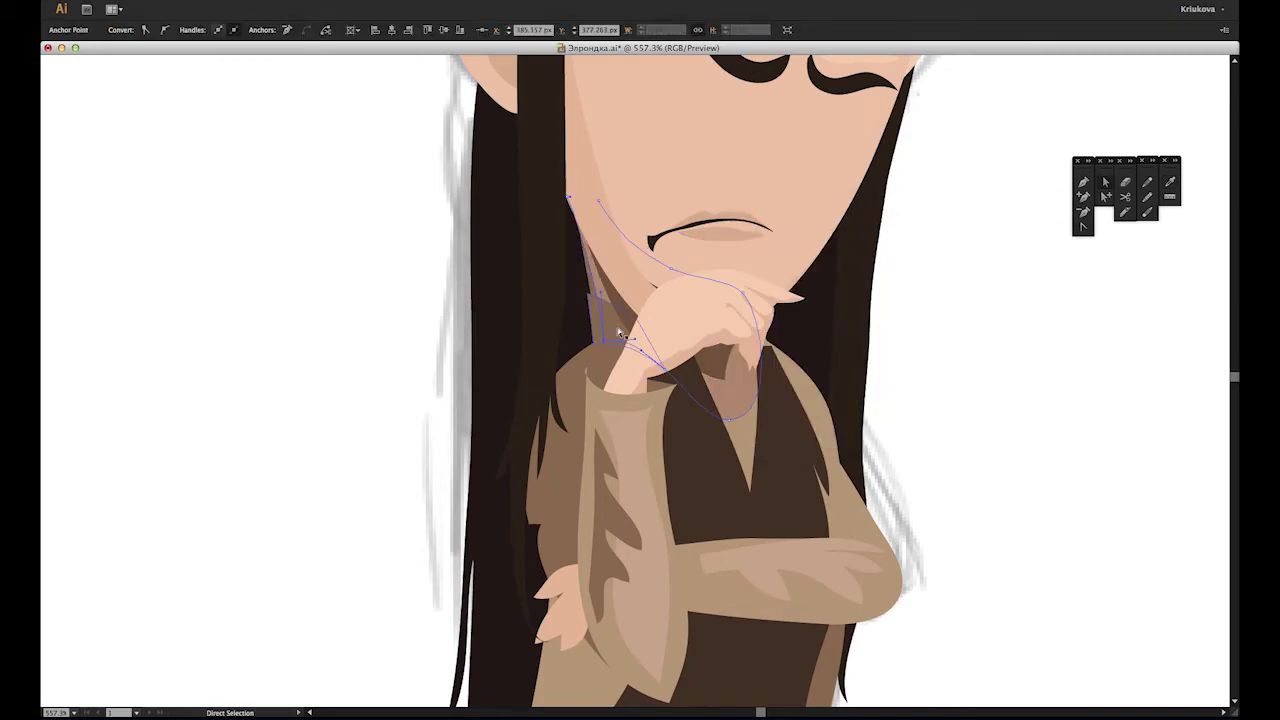
Step: Adjust the chin shadow outline and reshape the sleeve cuff's top edge at the wrist
click(767, 404)
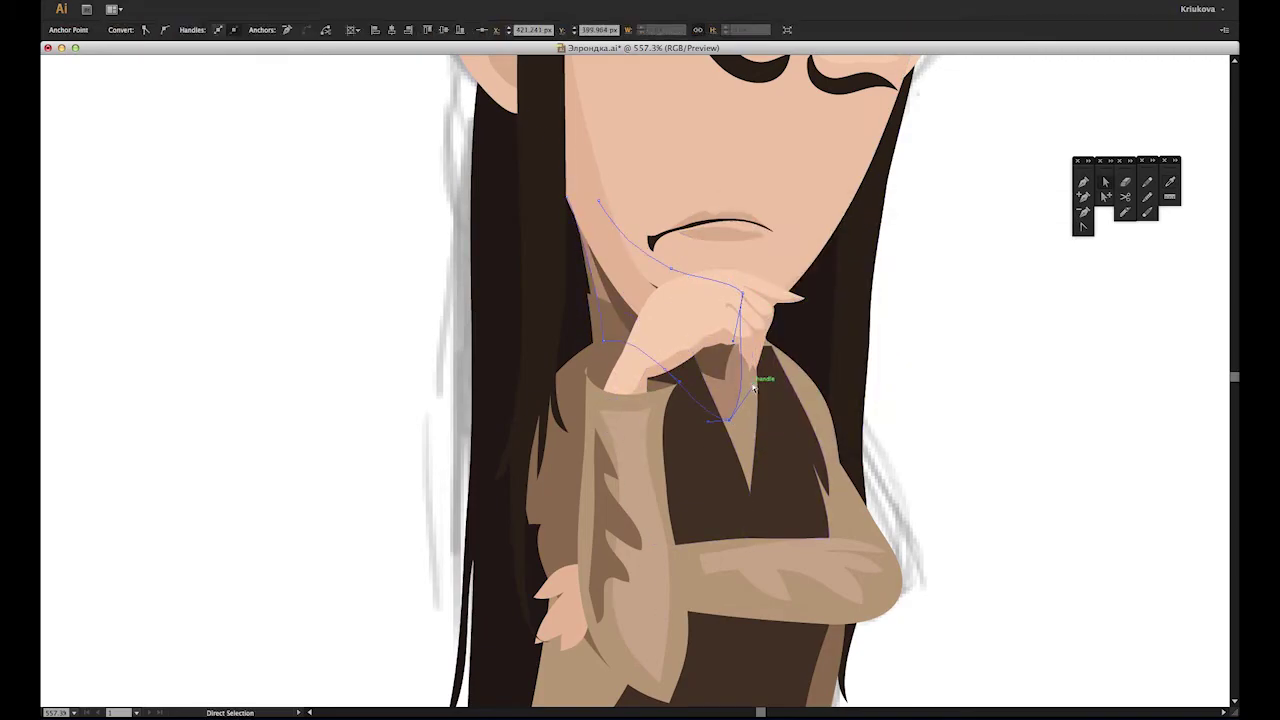
click(971, 371)
drag(971, 371, 927, 456)
click(616, 398)
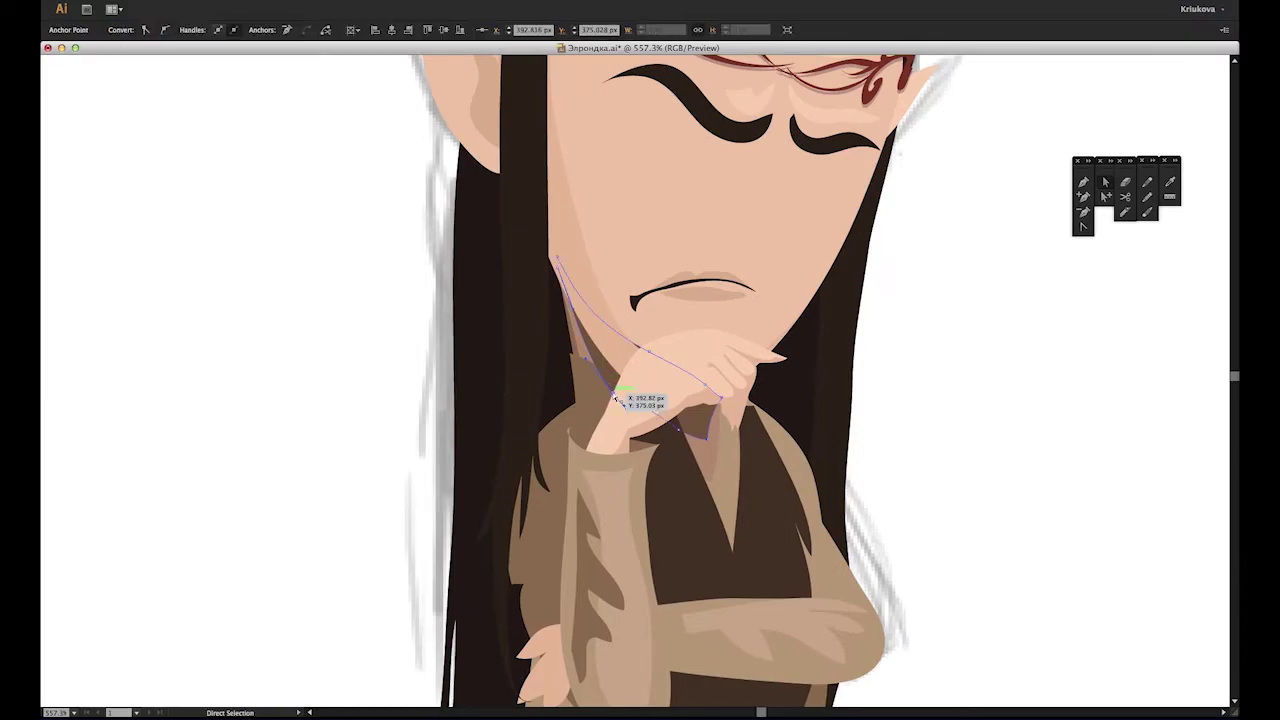
scroll(1013, 444, down, 5)
scroll(1013, 444, up, 3)
click(605, 285)
click(1125, 211)
drag(575, 268, 640, 300)
Step: Draw a closed brown cuff shape at the end of the crossed forearm
key(z)
scroll(963, 536, down, 2)
click(615, 262)
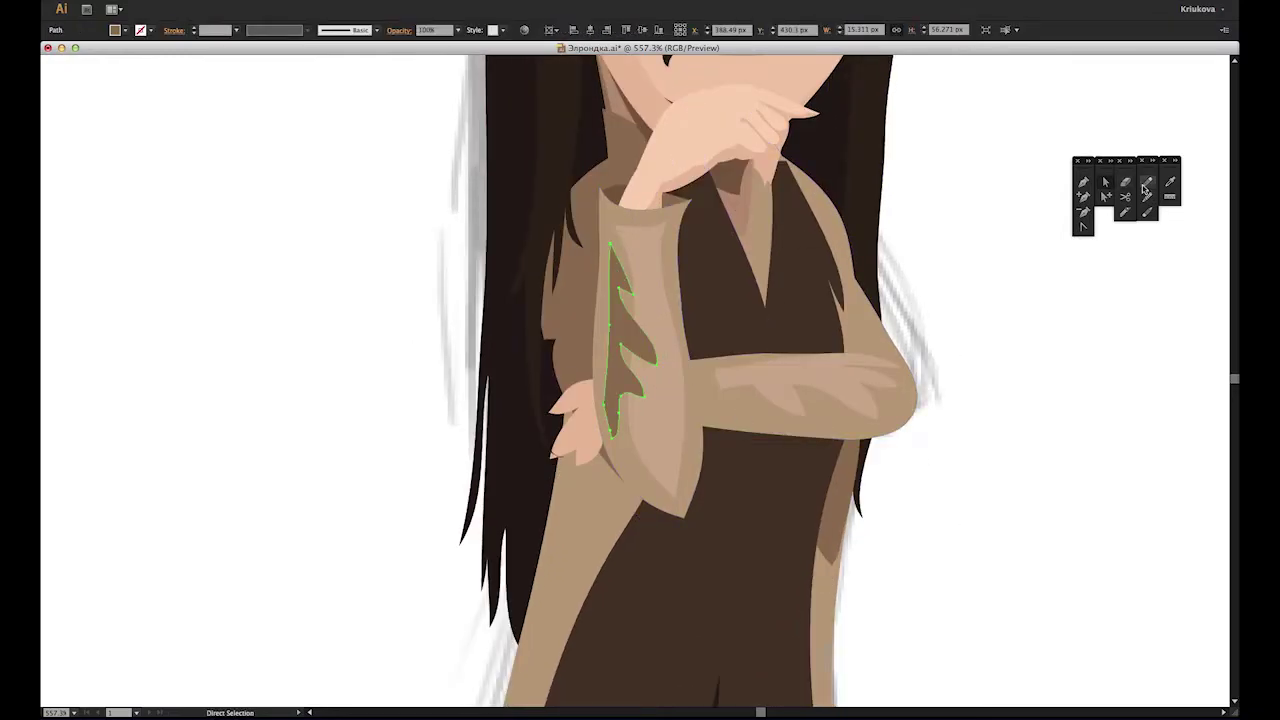
click(740, 365)
click(750, 428)
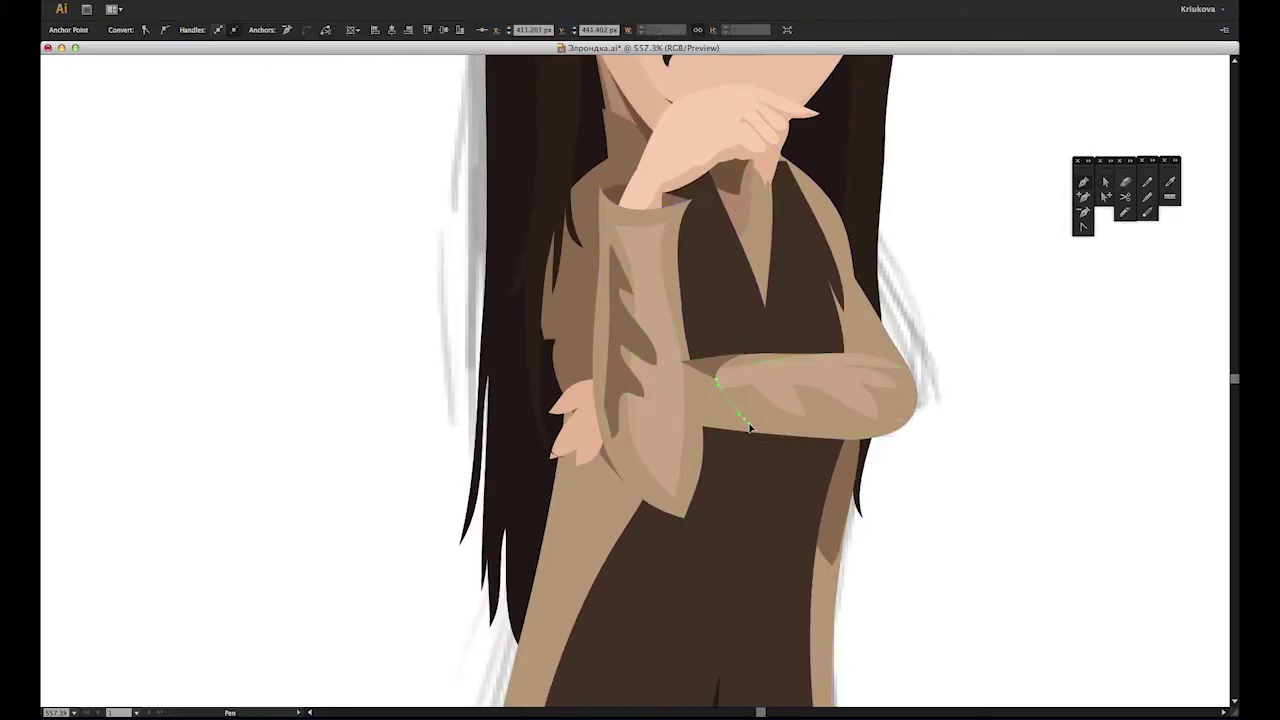
click(688, 424)
click(680, 362)
key(a)
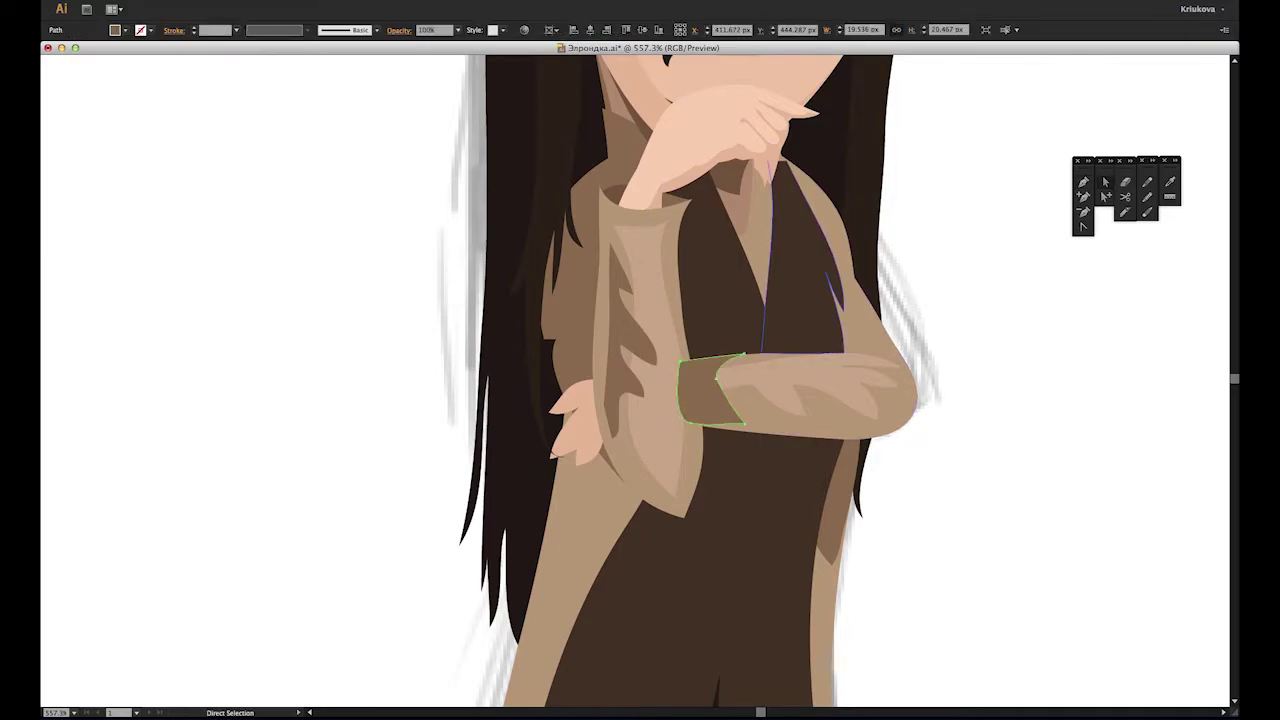
Step: Send the cuff behind the sleeve and adjust an anchor on the sleeve shape
key(ctrl+bracketleft)
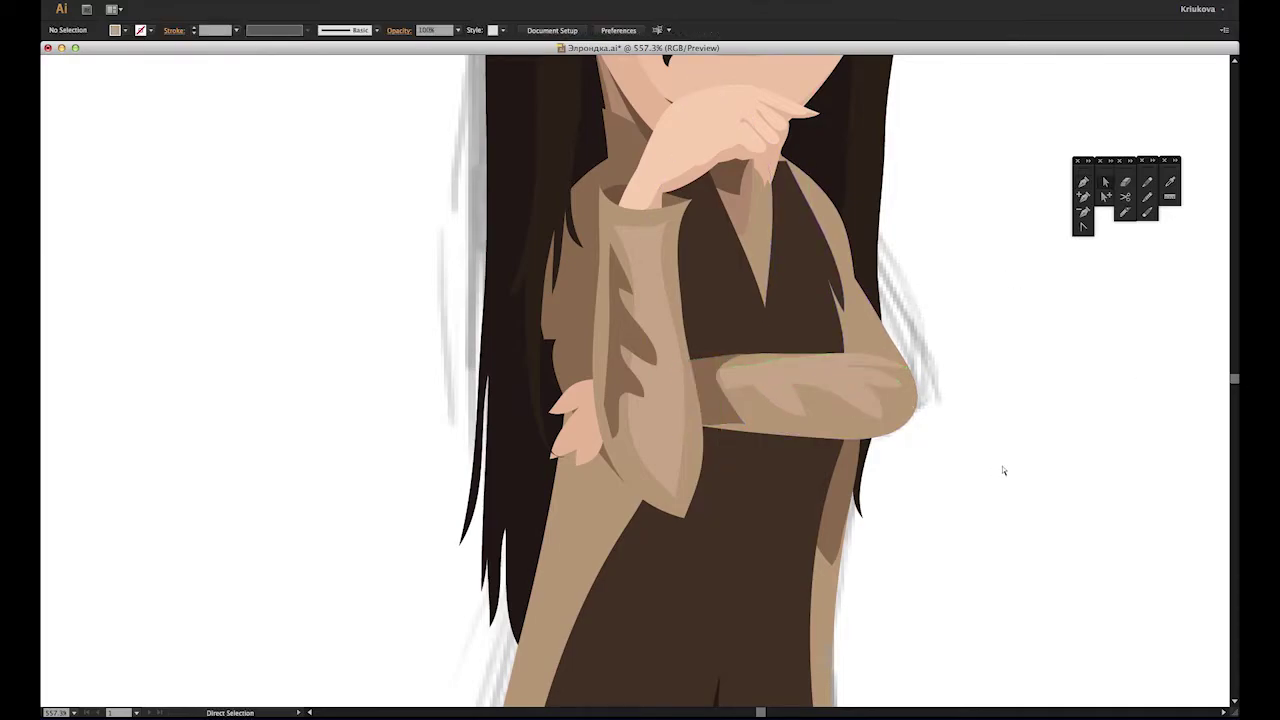
scroll(1000, 466, up, 1)
click(716, 405)
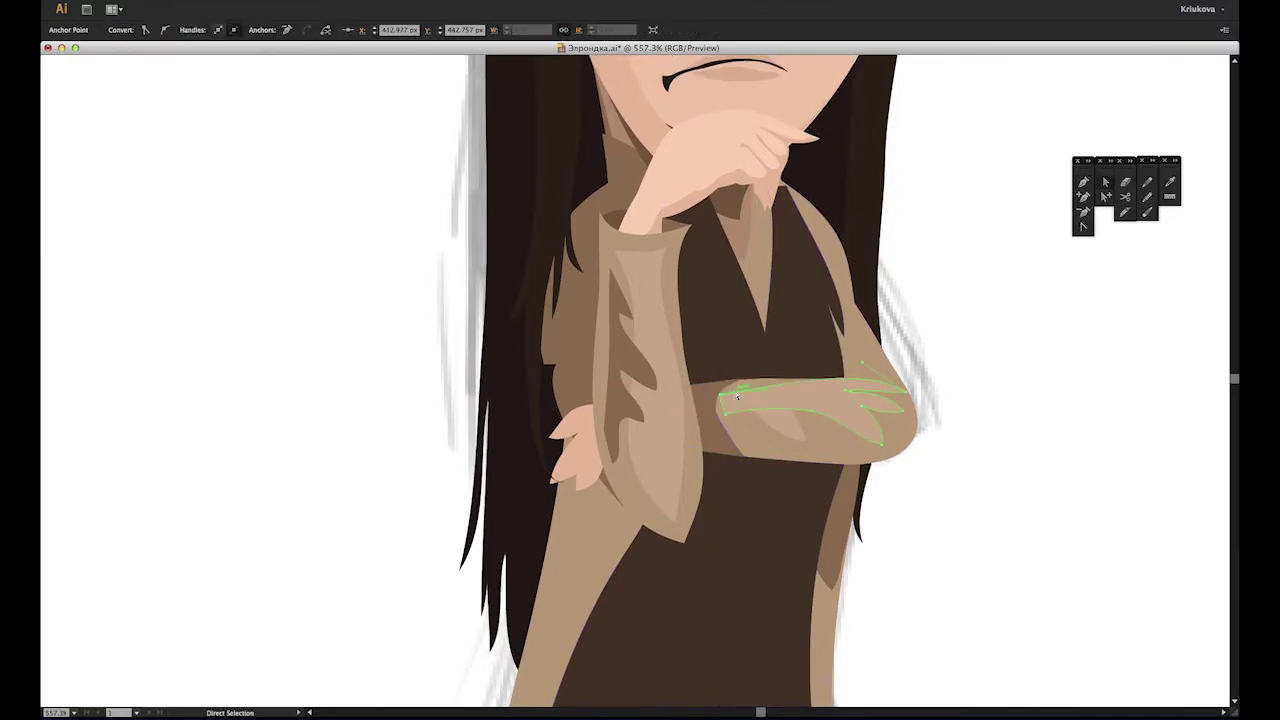
click(906, 529)
scroll(906, 529, down, 3)
scroll(906, 529, down, 5)
key(ctrl+minus)
key(ctrl+minus)
key(ctrl+minus)
Step: Set the whole elf figure to 40% opacity over the sketch
drag(507, 178, 760, 377)
click(754, 349)
drag(464, 136, 770, 574)
key(4)
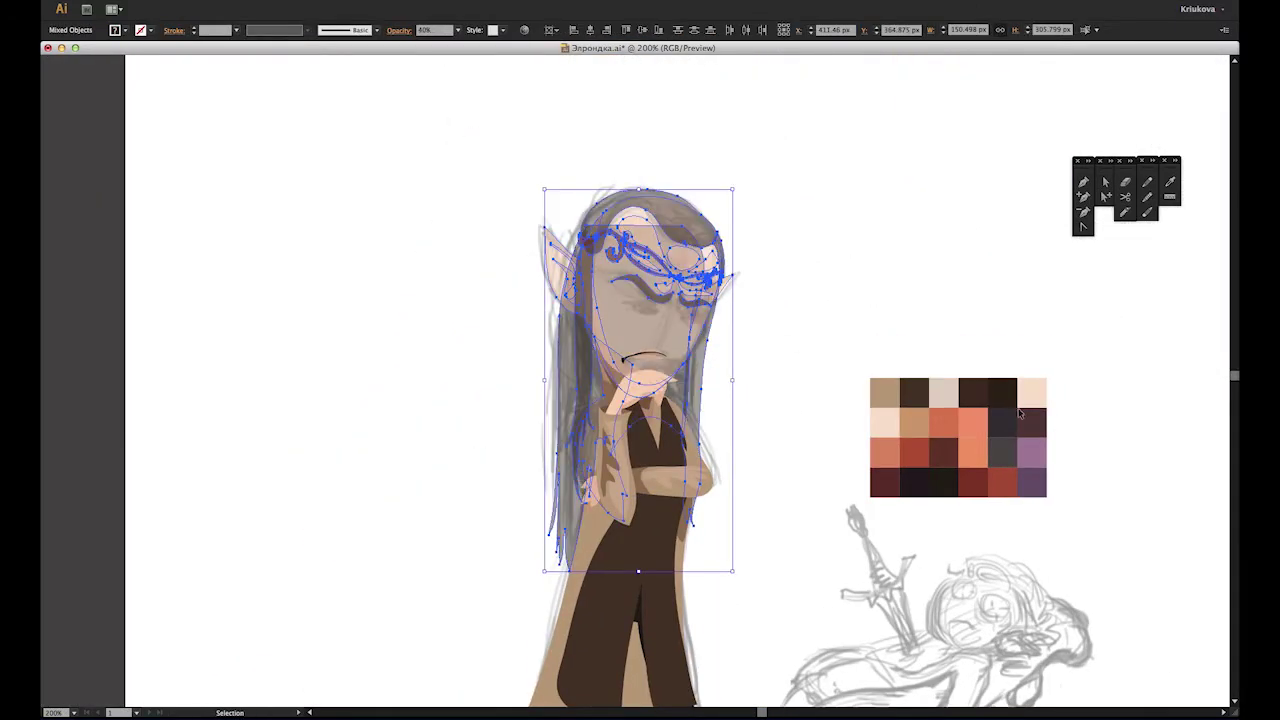
key(ctrl+shift+a)
key(a)
scroll(630, 263, up, 5)
Step: Draw a round dark pupil with highlight and copy it onto the other eye
click(835, 427)
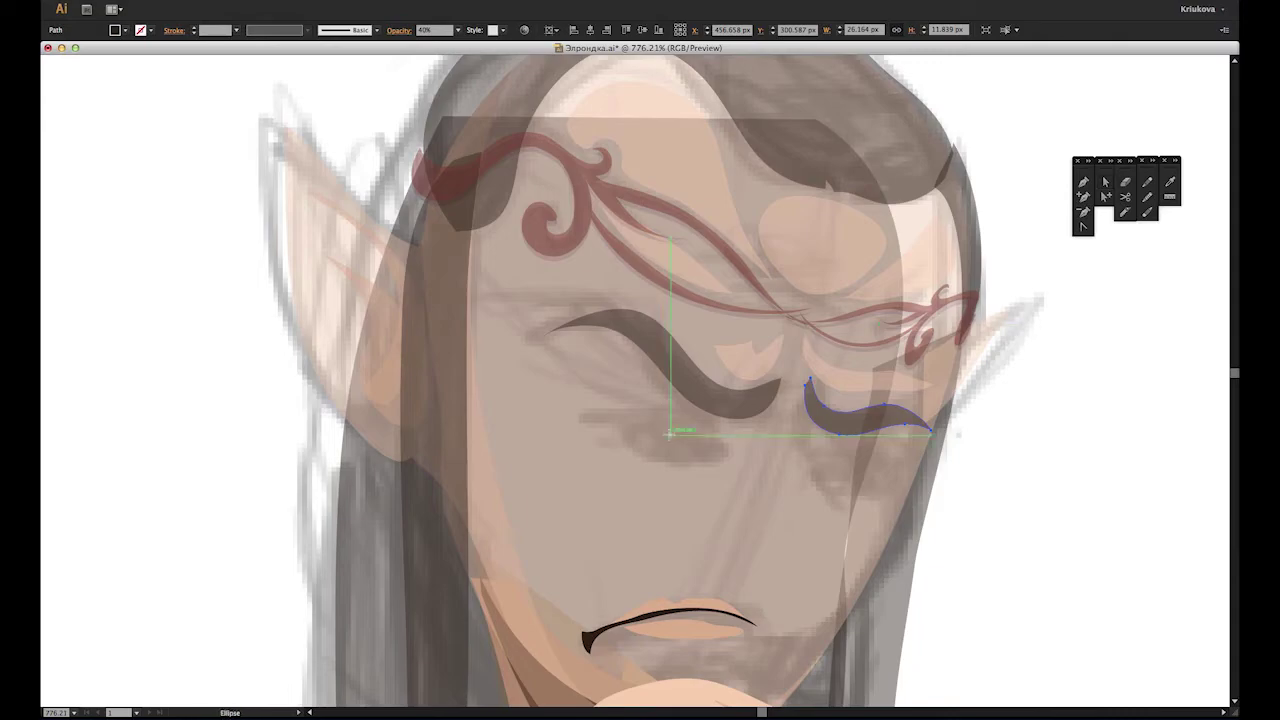
drag(725, 476, 727, 477)
key(v)
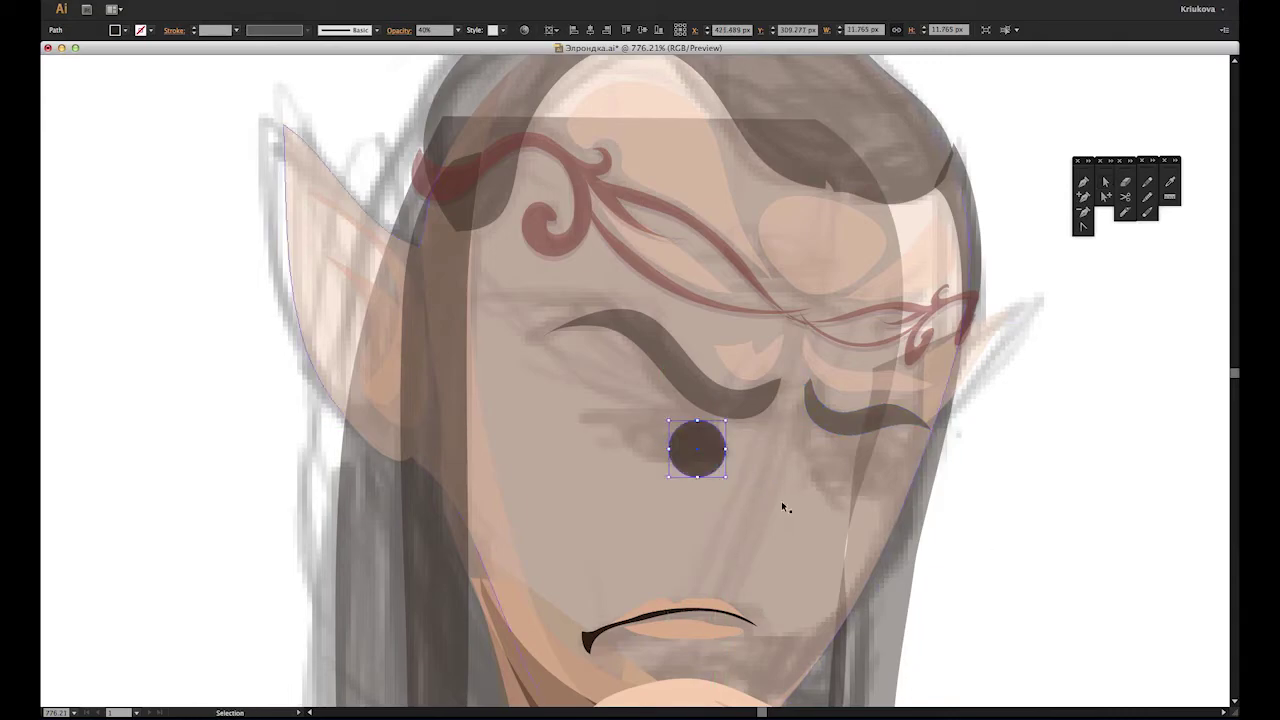
drag(672, 440, 845, 482)
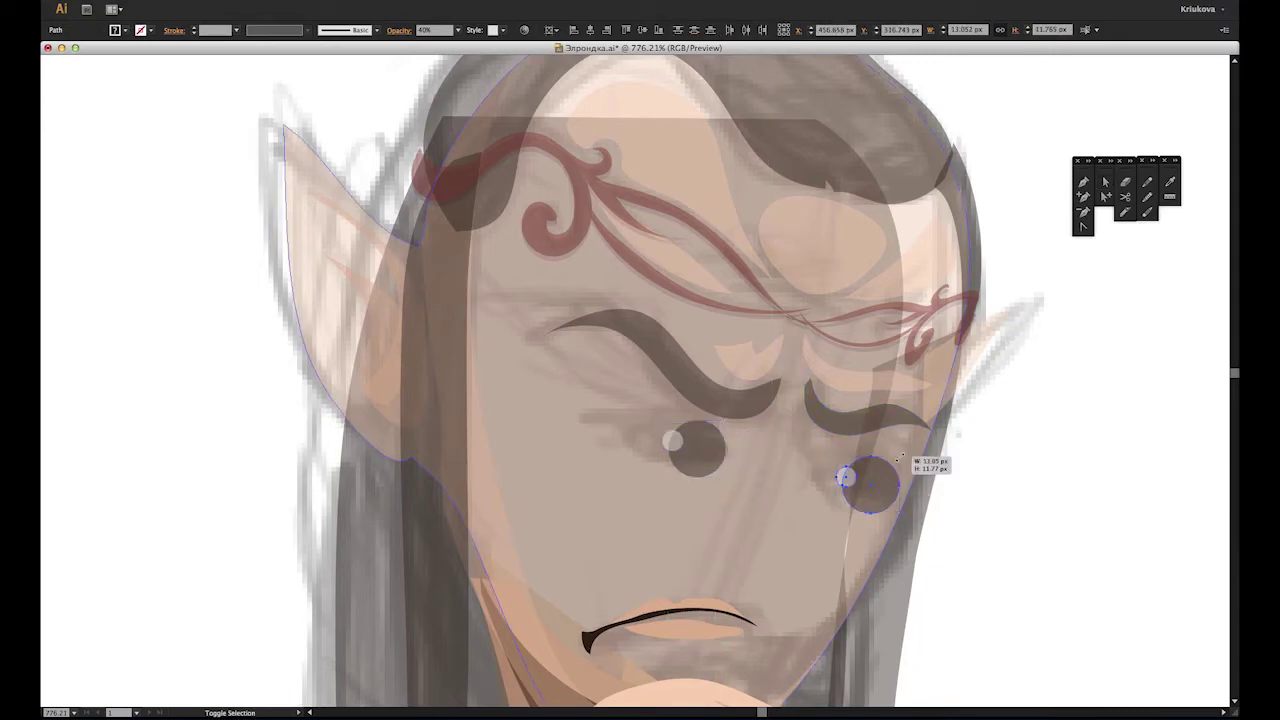
click(1110, 423)
Step: Draw pale bluish-grey whites for both eyes
drag(834, 314, 723, 259)
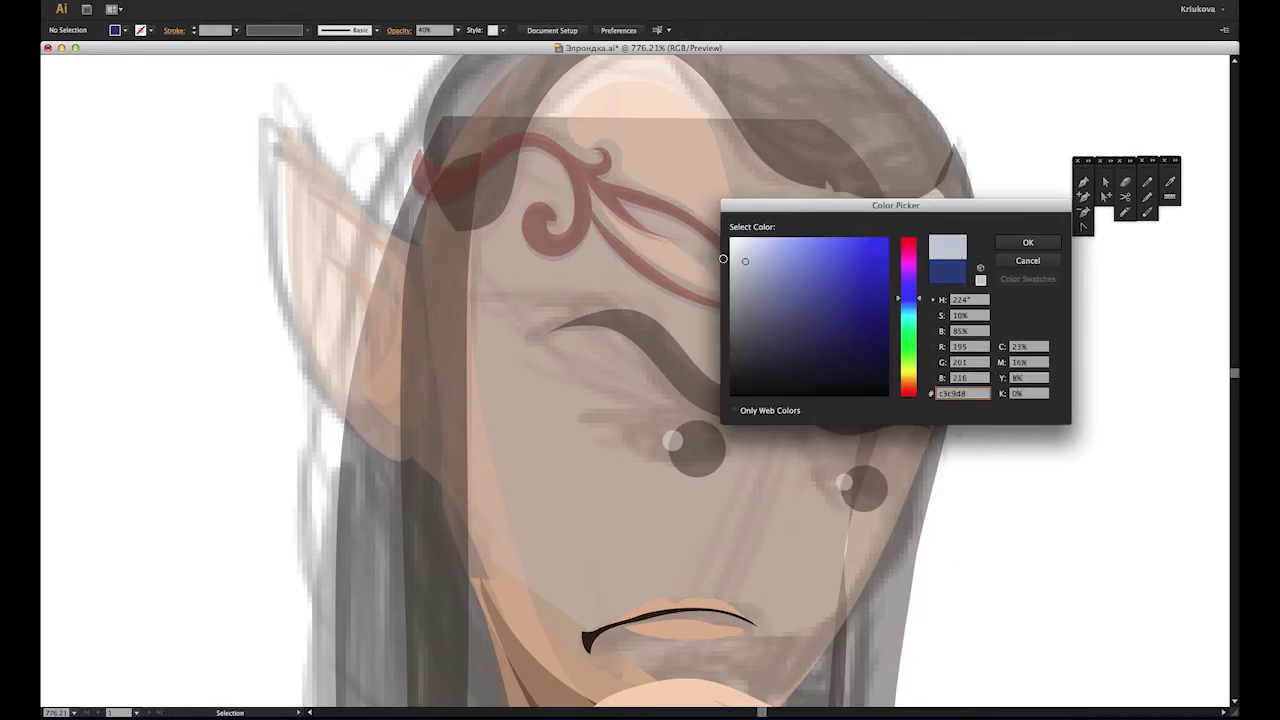
key(Return)
scroll(626, 568, up, 2)
key(n)
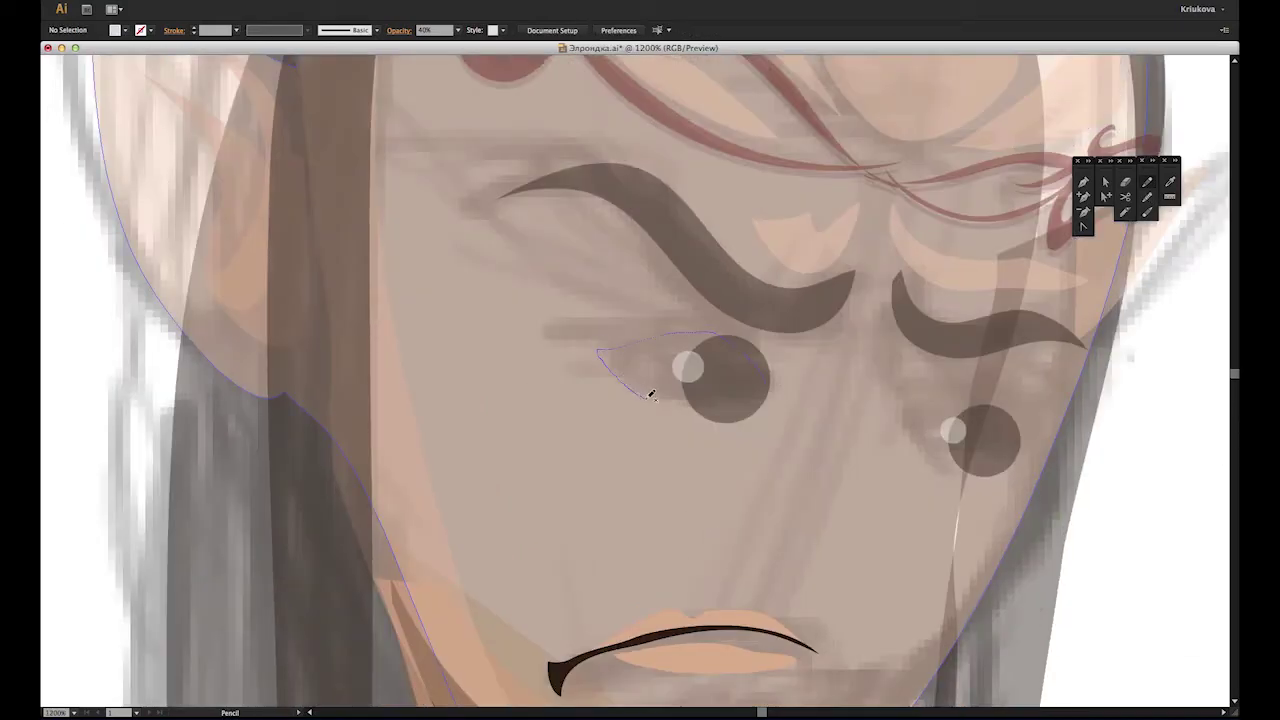
drag(651, 395, 765, 385)
drag(921, 404, 921, 406)
key(v)
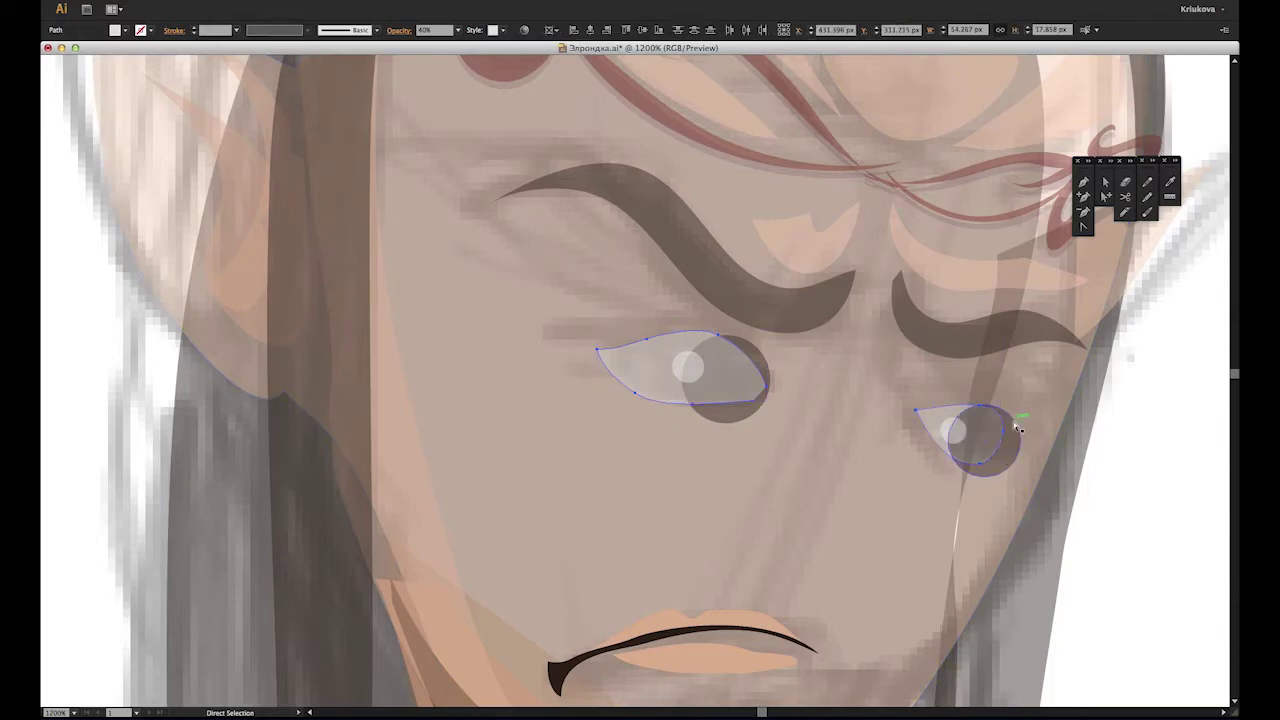
key(ctrl+shift+a)
Step: Draw dark upper and lower eyelids around both eyes in the eyebrow colour
key(ctrl+minus)
key(ctrl+minus)
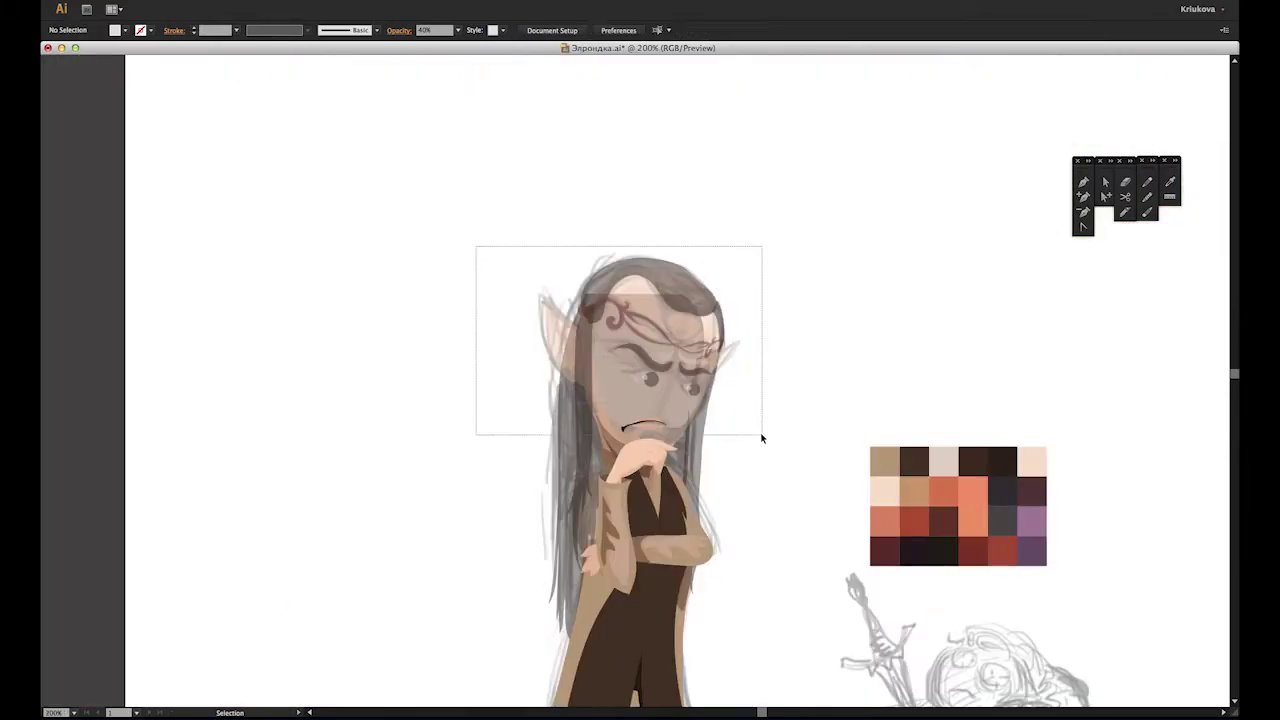
drag(474, 249, 760, 434)
click(928, 474)
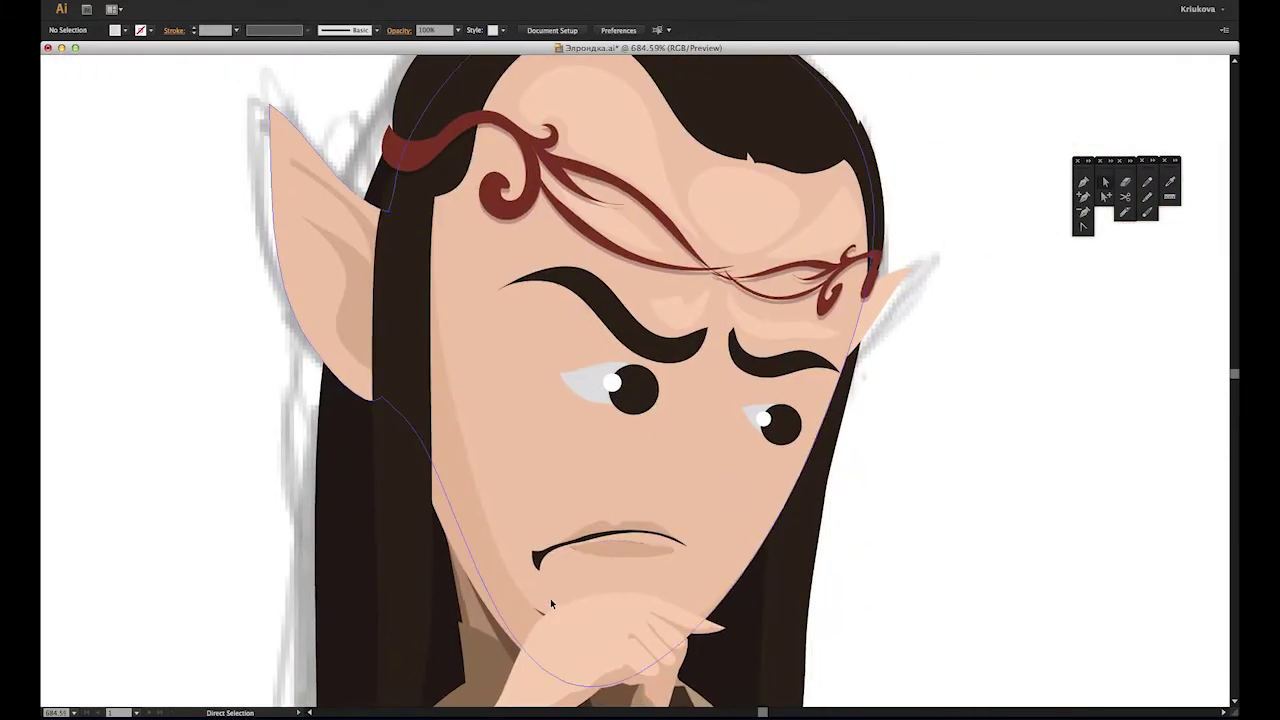
scroll(617, 561, down, 3)
click(596, 470)
scroll(596, 470, up, 3)
click(745, 547)
key(n)
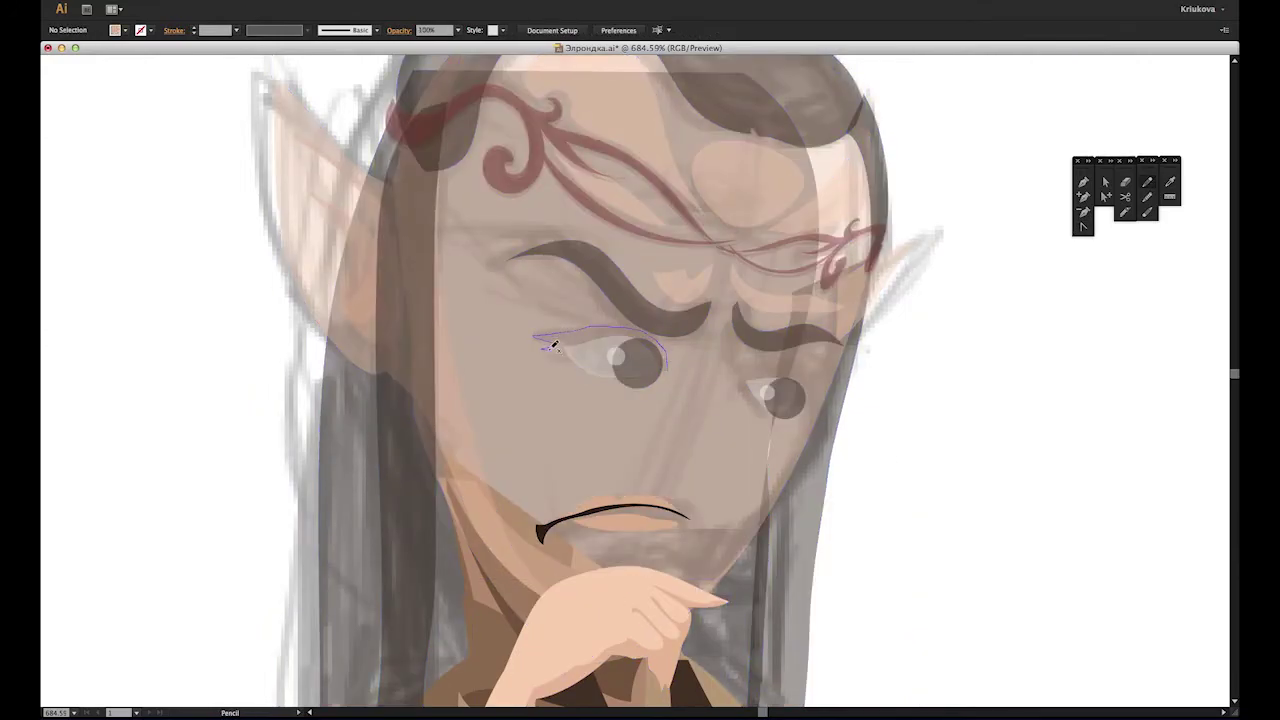
drag(653, 344, 664, 366)
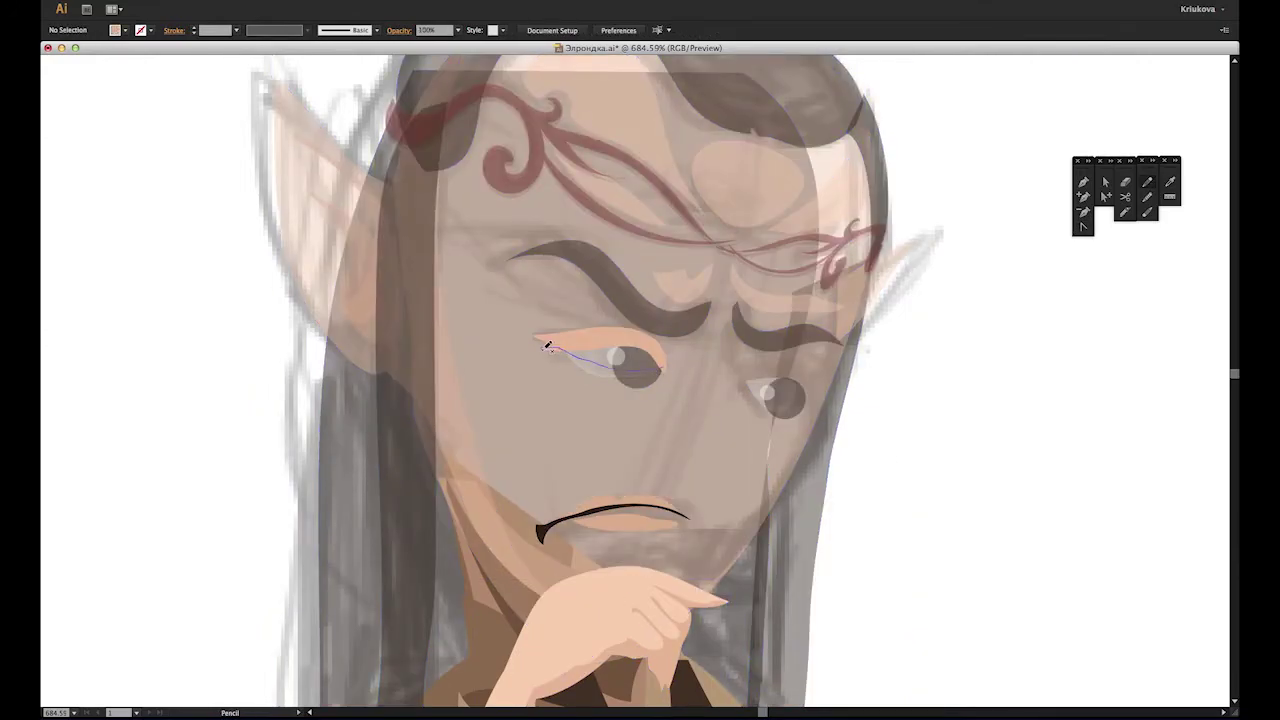
drag(547, 345, 658, 373)
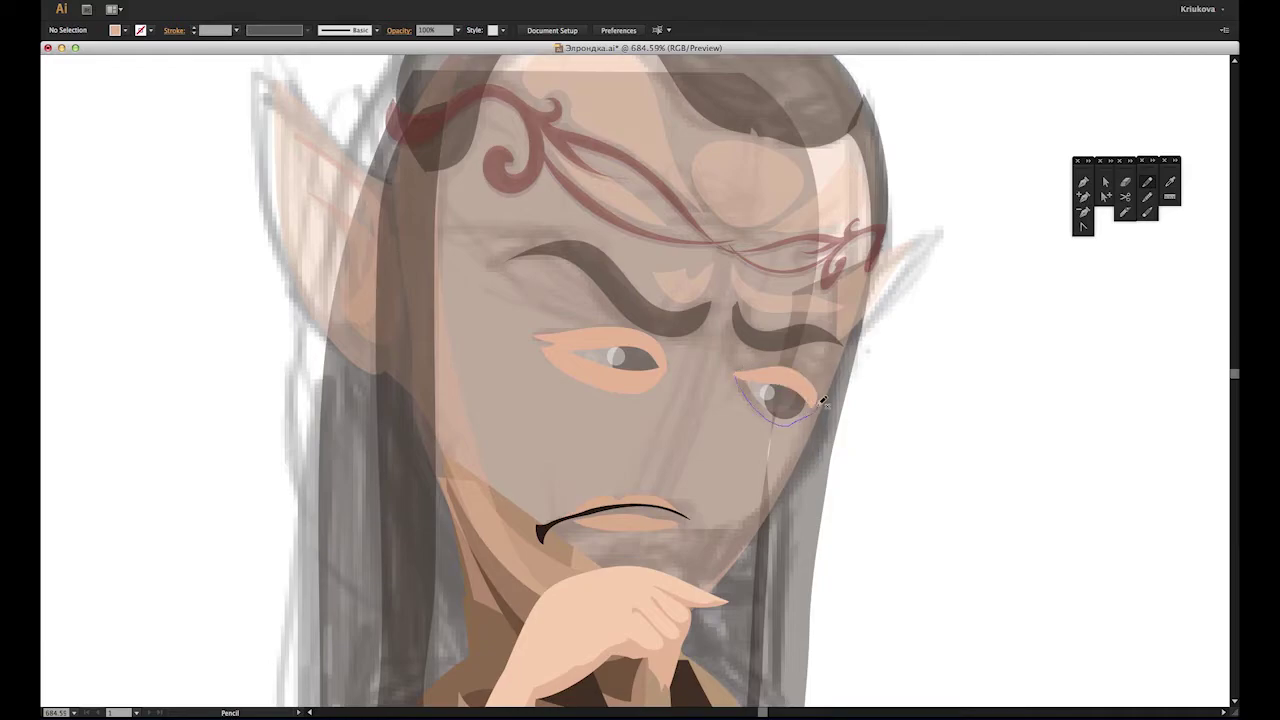
drag(757, 387, 789, 378)
click(785, 333)
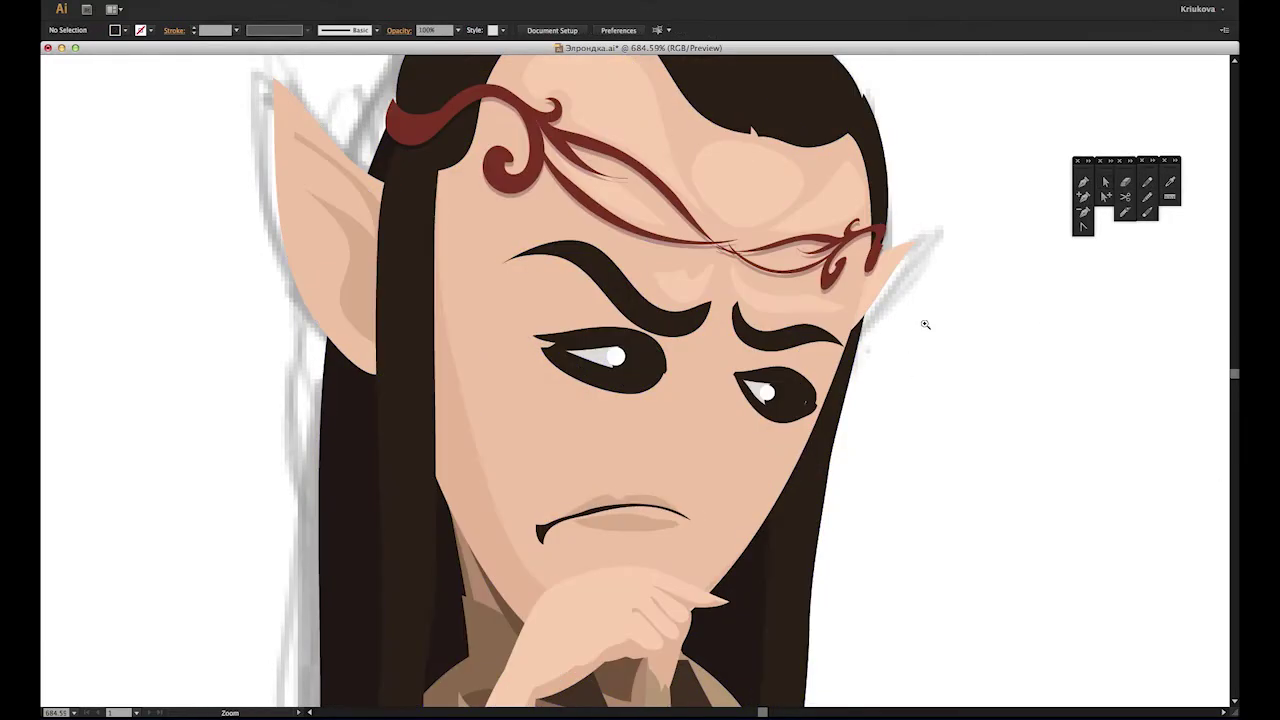
Step: Pull out the outer tips of both eyes
scroll(741, 423, up, 3)
key(a)
drag(913, 365, 940, 368)
drag(545, 293, 536, 296)
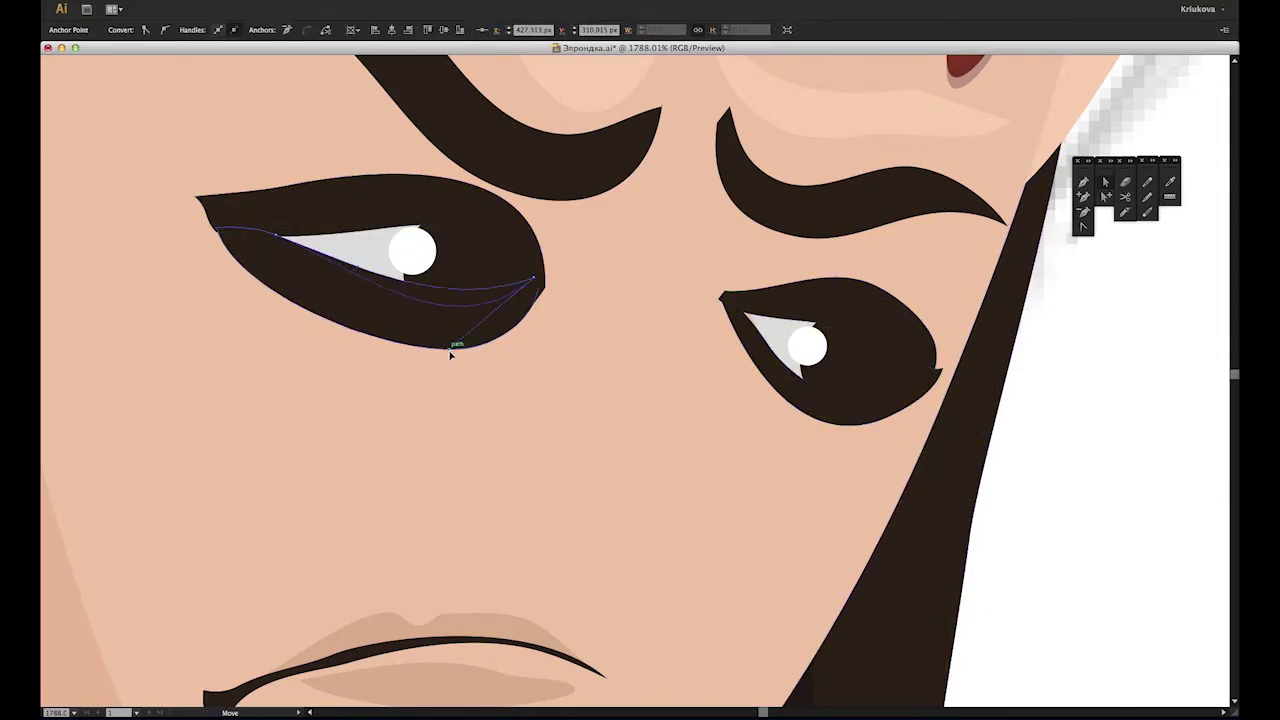
Step: Reshape the right eye's white shape at its inner corner
click(766, 328)
click(913, 333)
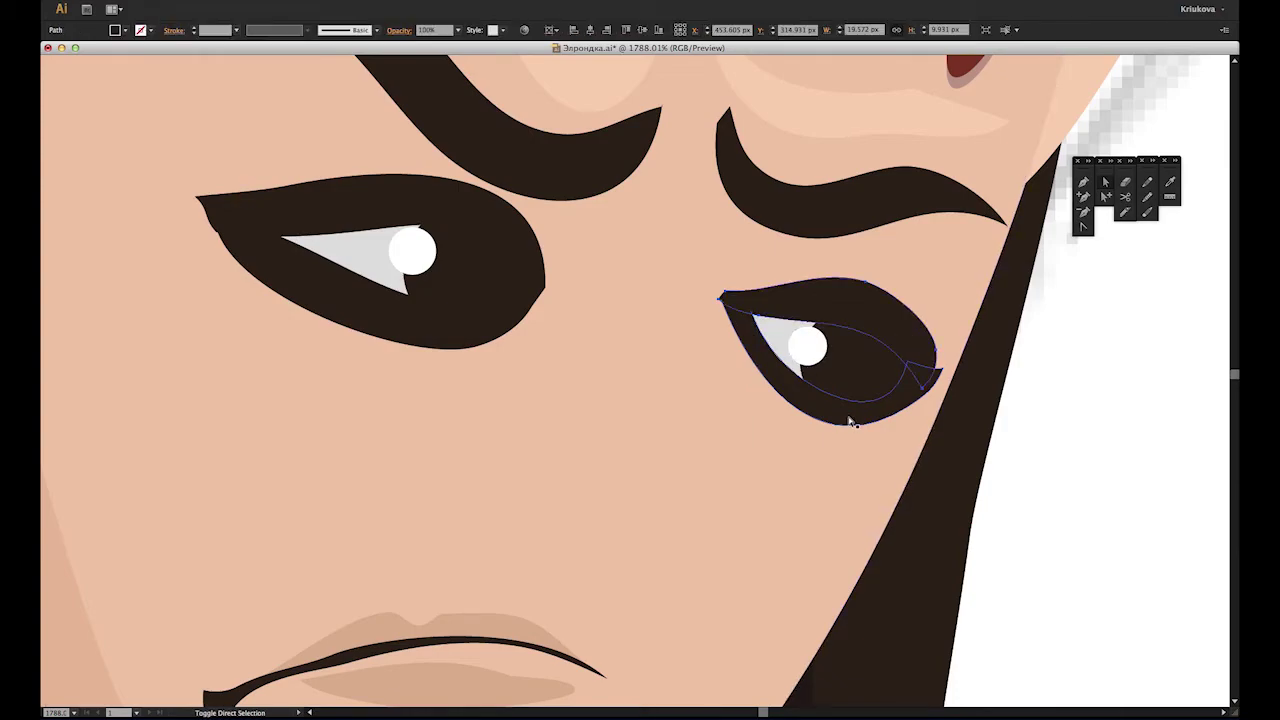
scroll(980, 597, up, 3)
key(i)
key(ctrl+shift+a)
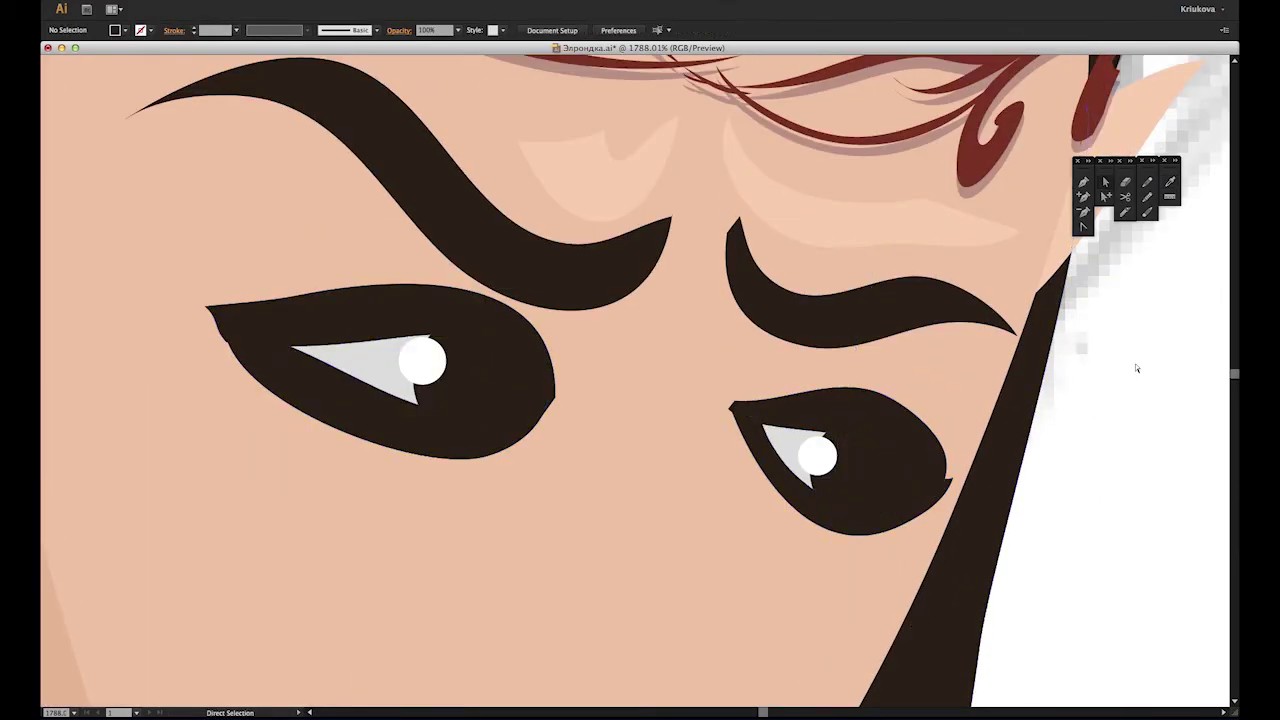
key(ctrl+0)
drag(457, 214, 657, 457)
key(a)
click(842, 392)
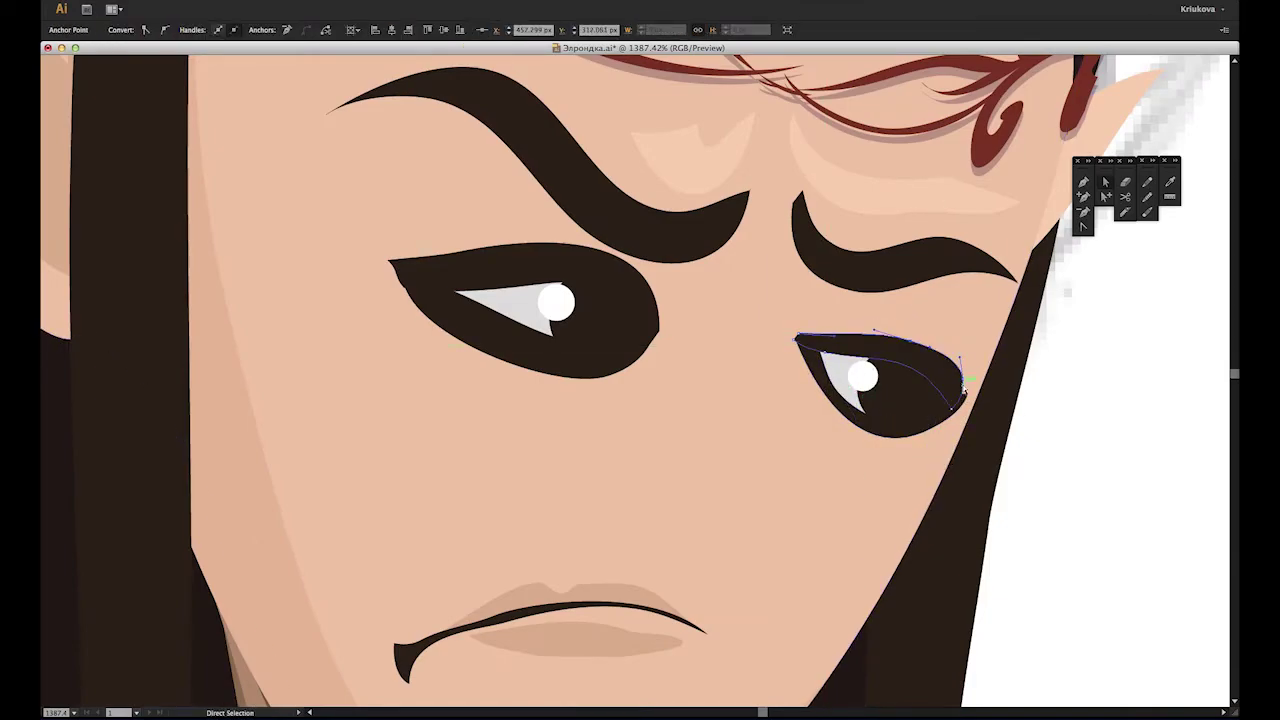
drag(790, 333, 798, 338)
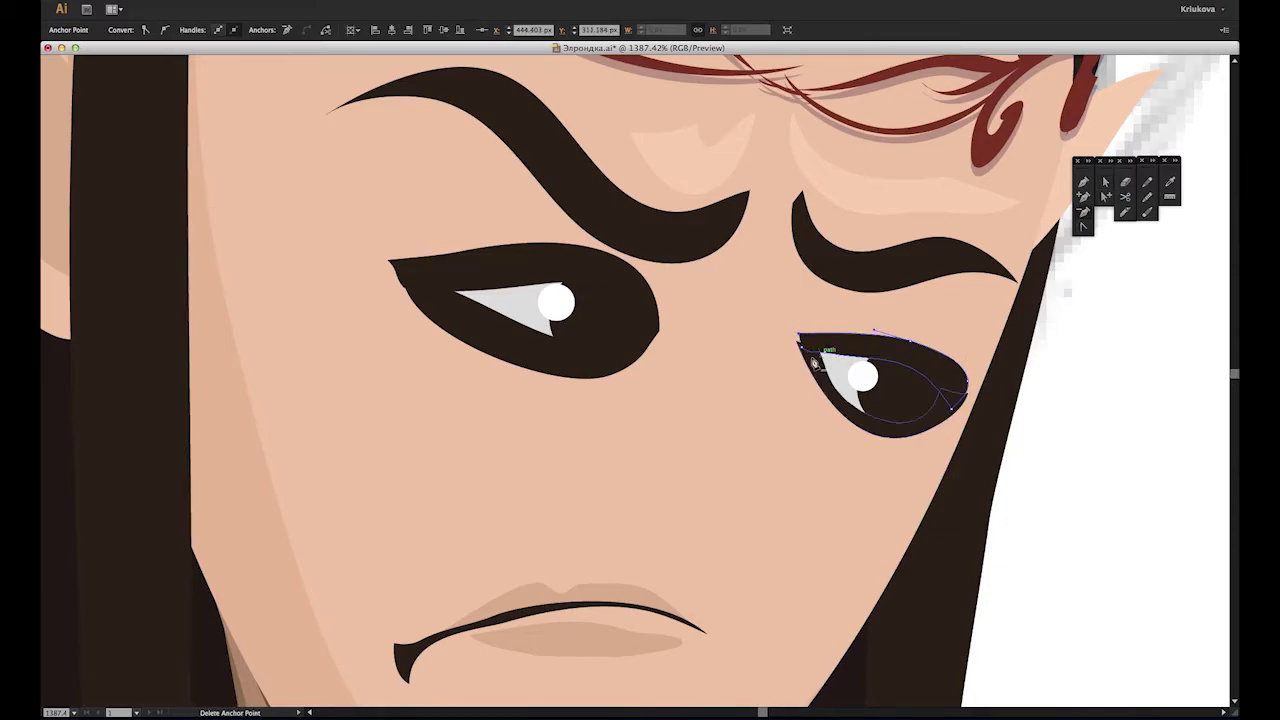
click(899, 348)
drag(800, 344, 804, 348)
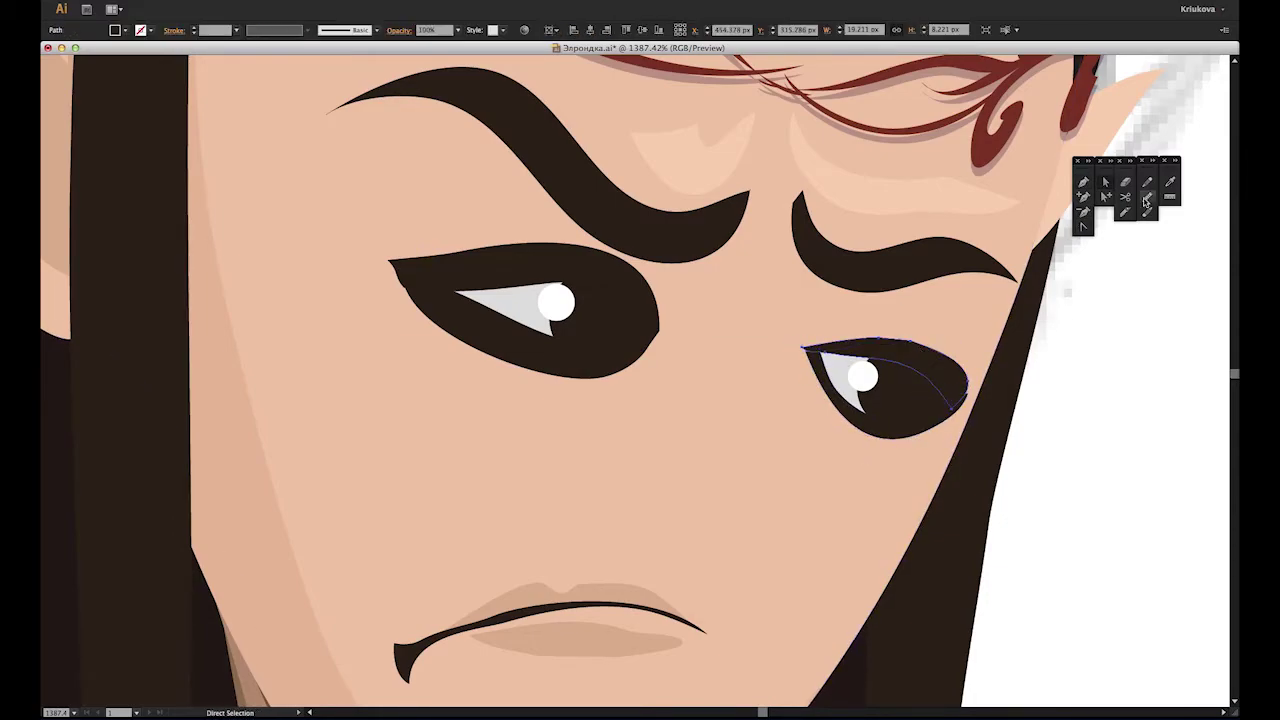
Step: Reshape the left eye's top edge and move its inner corner to a sharp point
key(a)
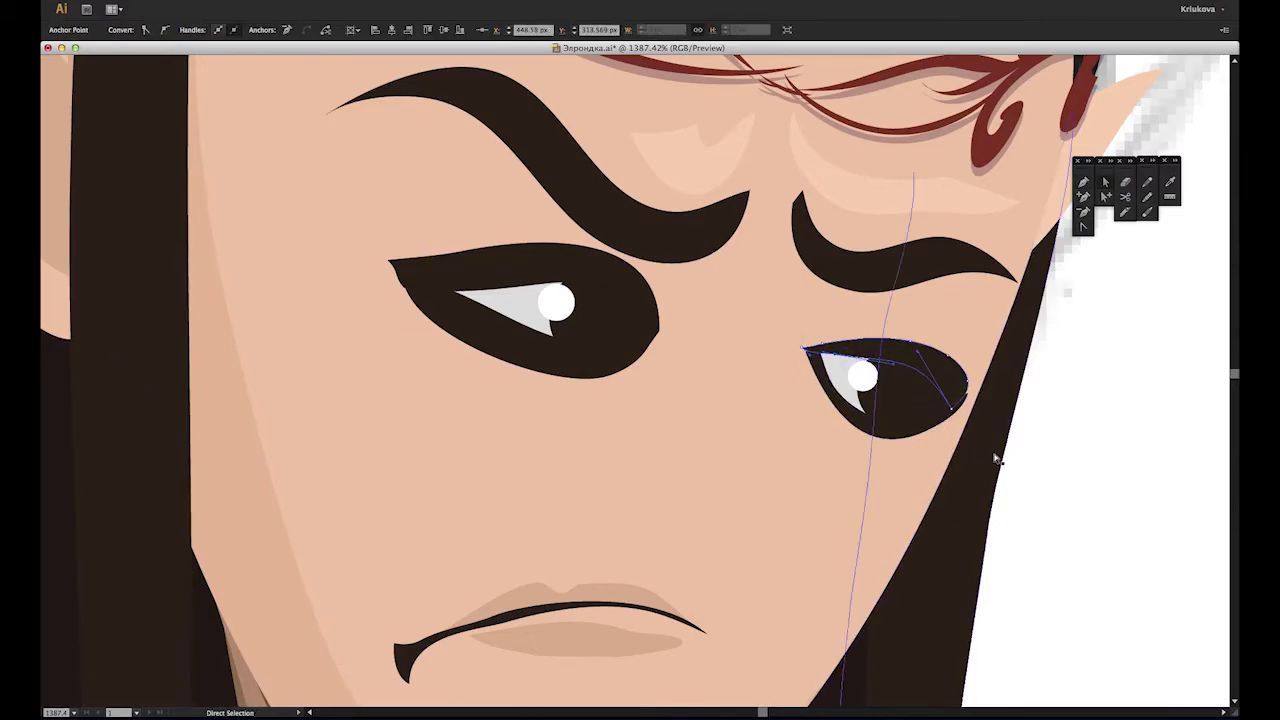
scroll(766, 389, up, 3)
scroll(766, 389, left, 4)
click(625, 408)
mouse_move(625, 408)
mouse_down()
mouse_move(538, 358)
mouse_move(775, 312)
mouse_up()
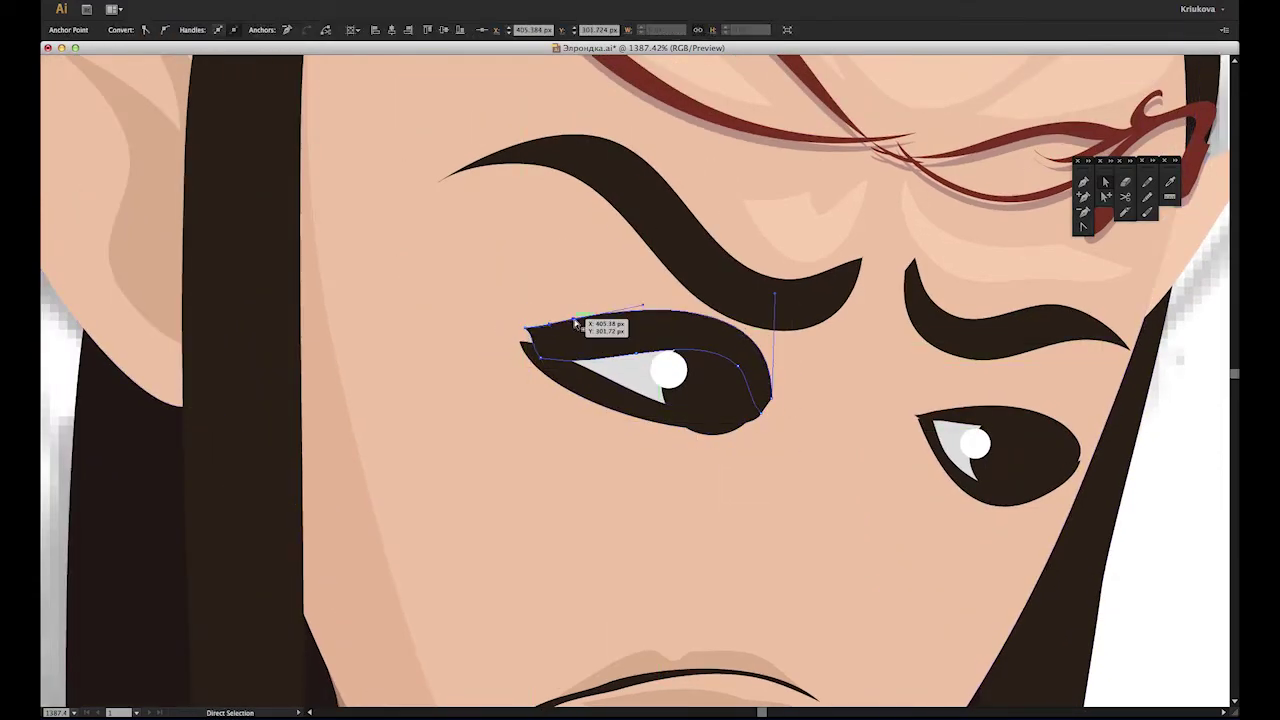
key(-)
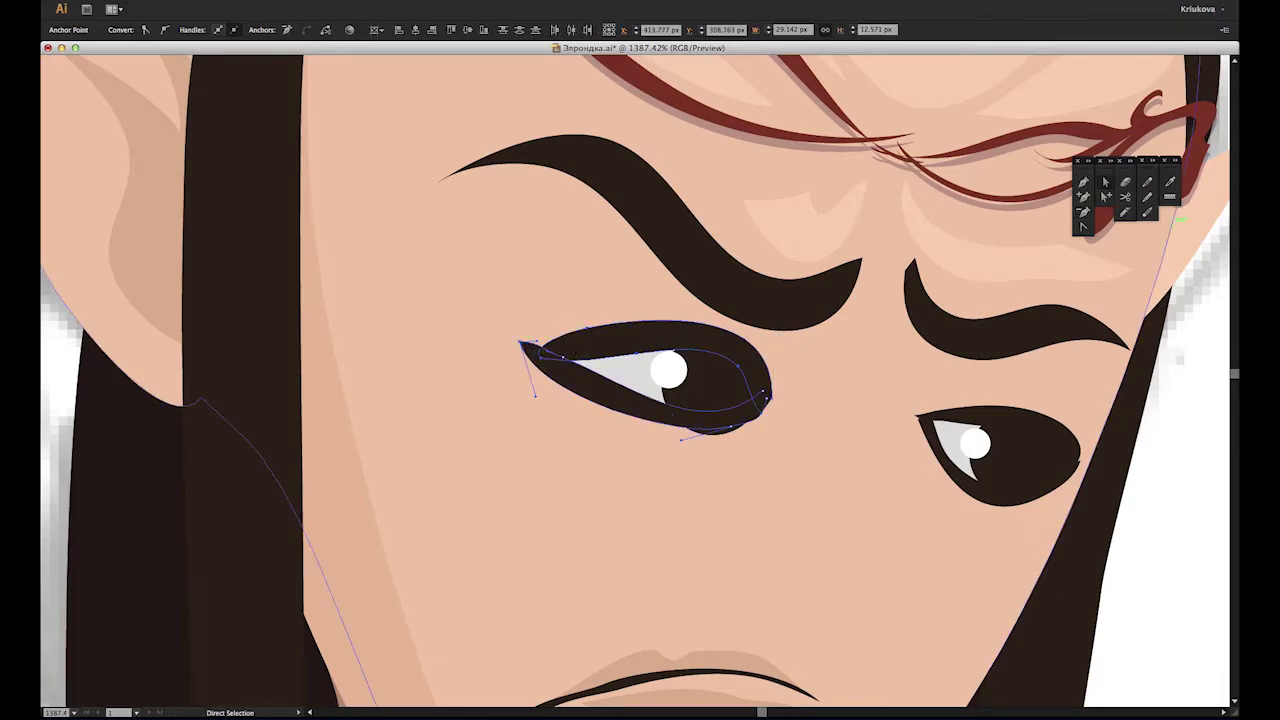
key(a)
click(730, 427)
drag(520, 343, 531, 343)
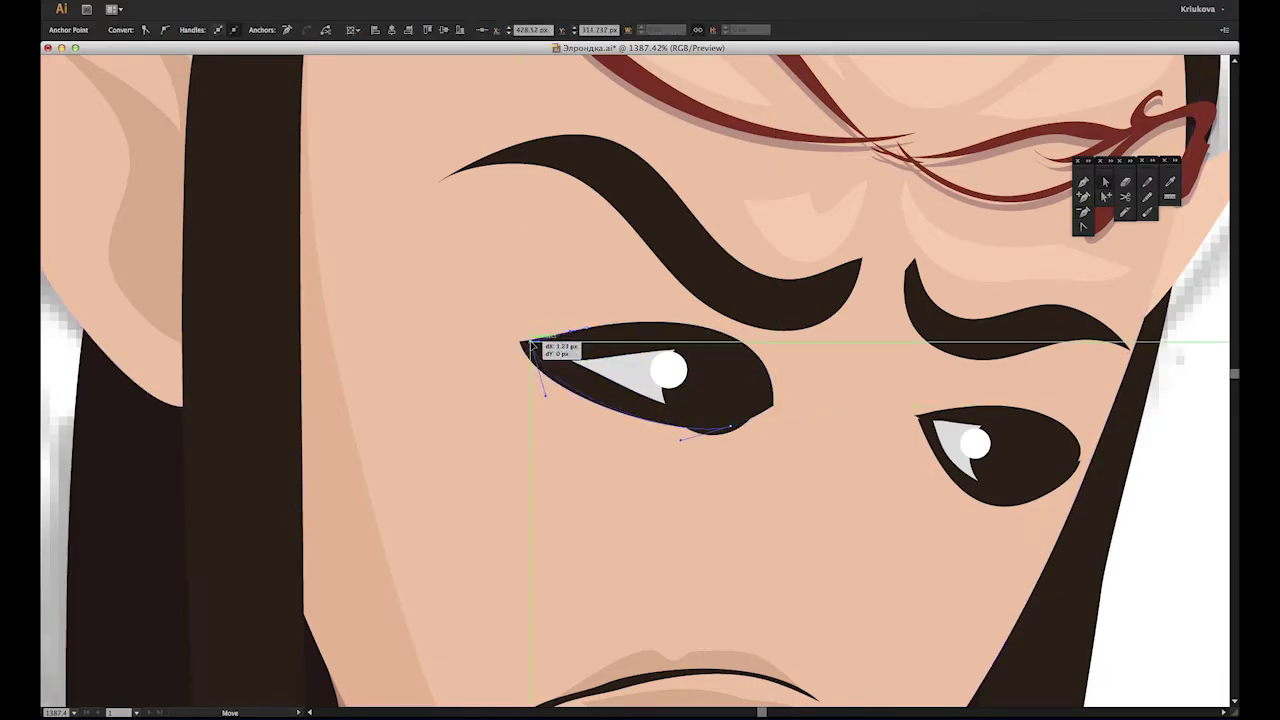
Step: Smooth the notch at the right eye's lower corner
key(shift+e)
click(1007, 508)
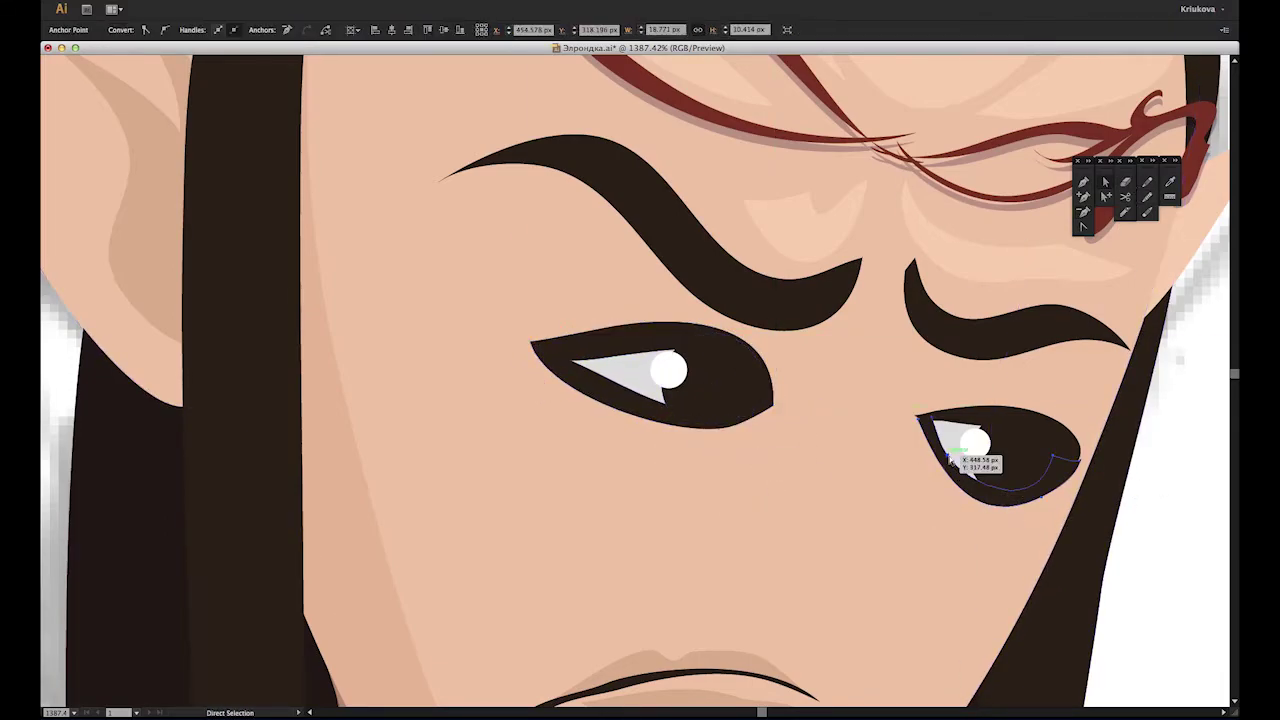
click(1077, 480)
drag(1077, 482, 990, 605)
click(1195, 510)
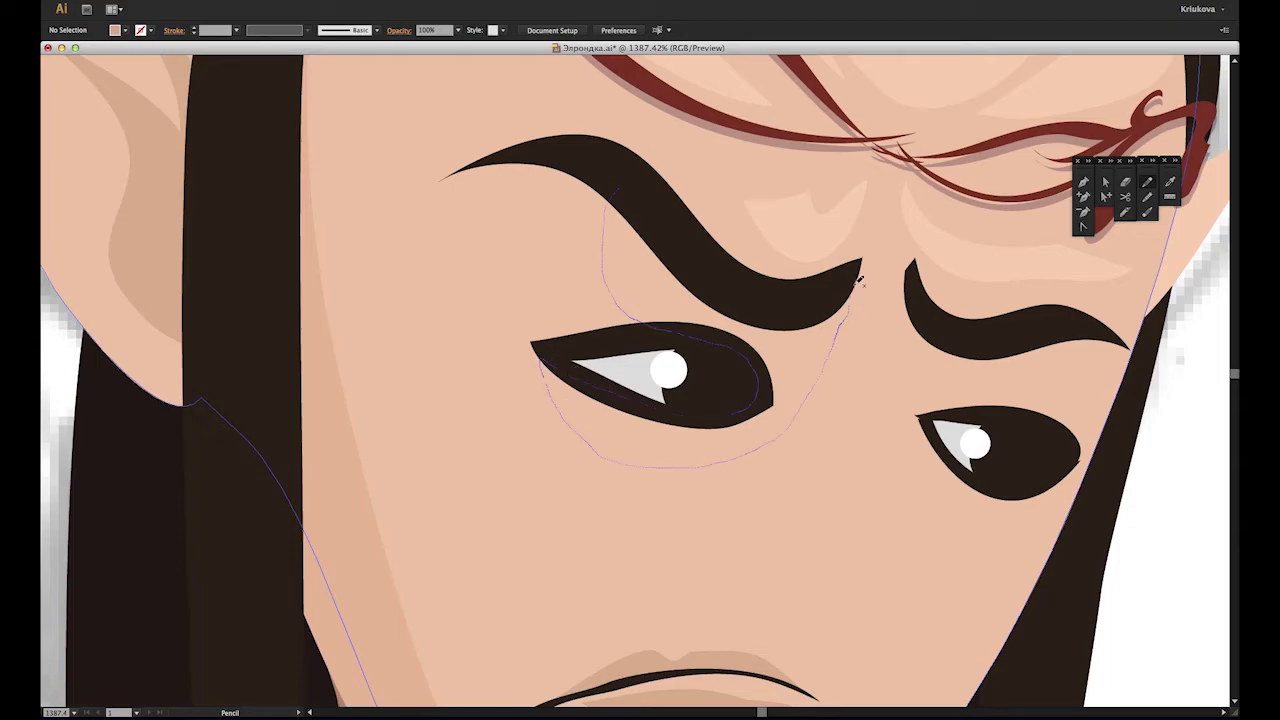
Step: Draw tan shadow shapes around both eyes and send them behind the brows
drag(855, 300, 861, 258)
key(v)
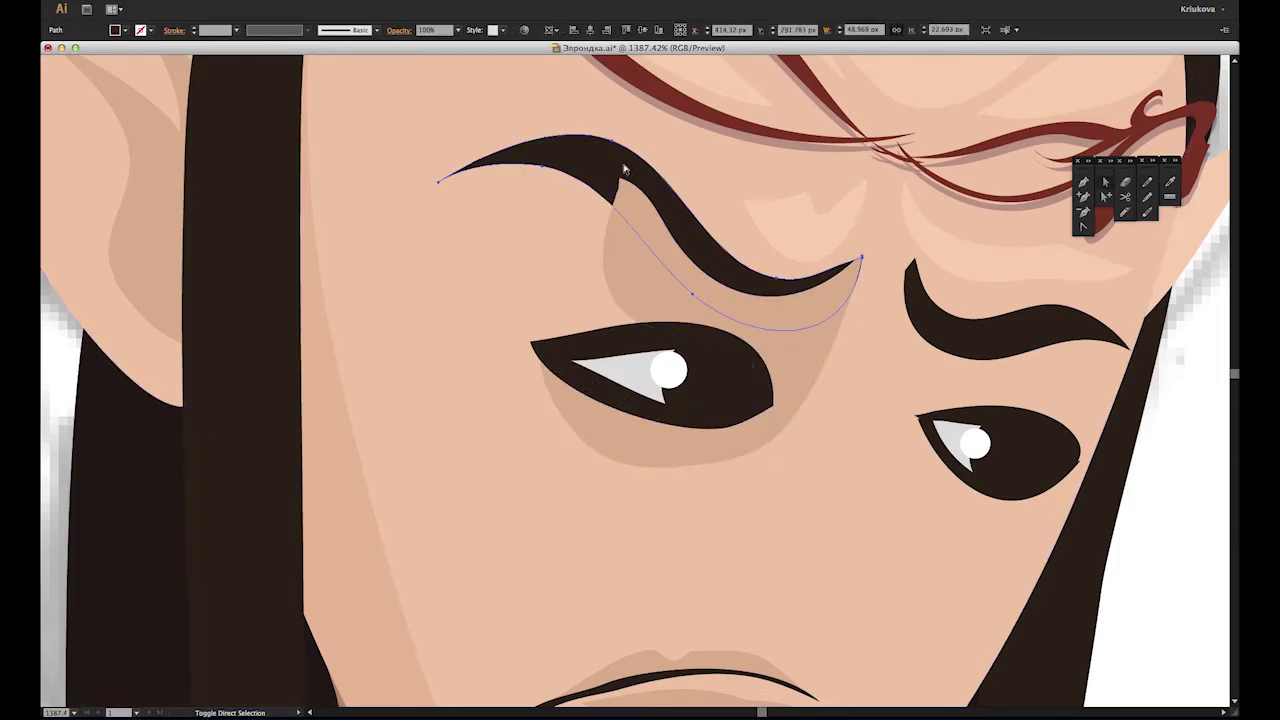
key(ctrl+bracketleft)
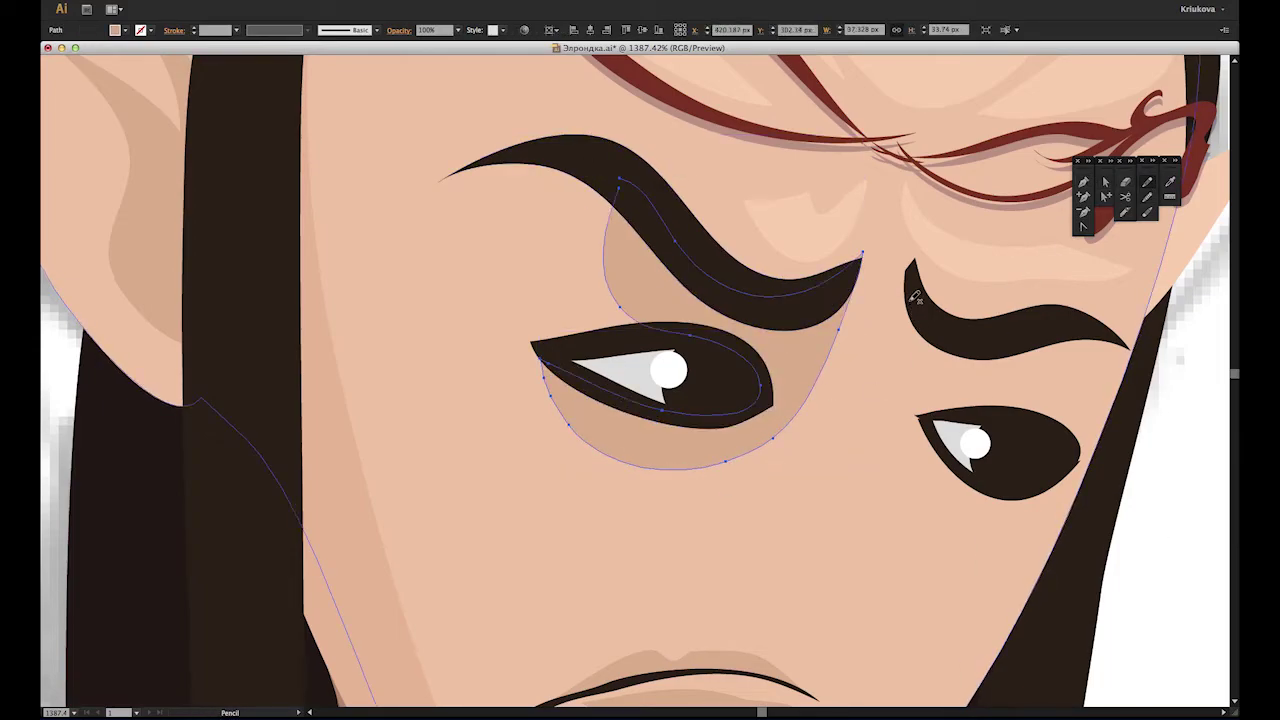
drag(1025, 401, 905, 308)
key(v)
key(ctrl+bracketleft)
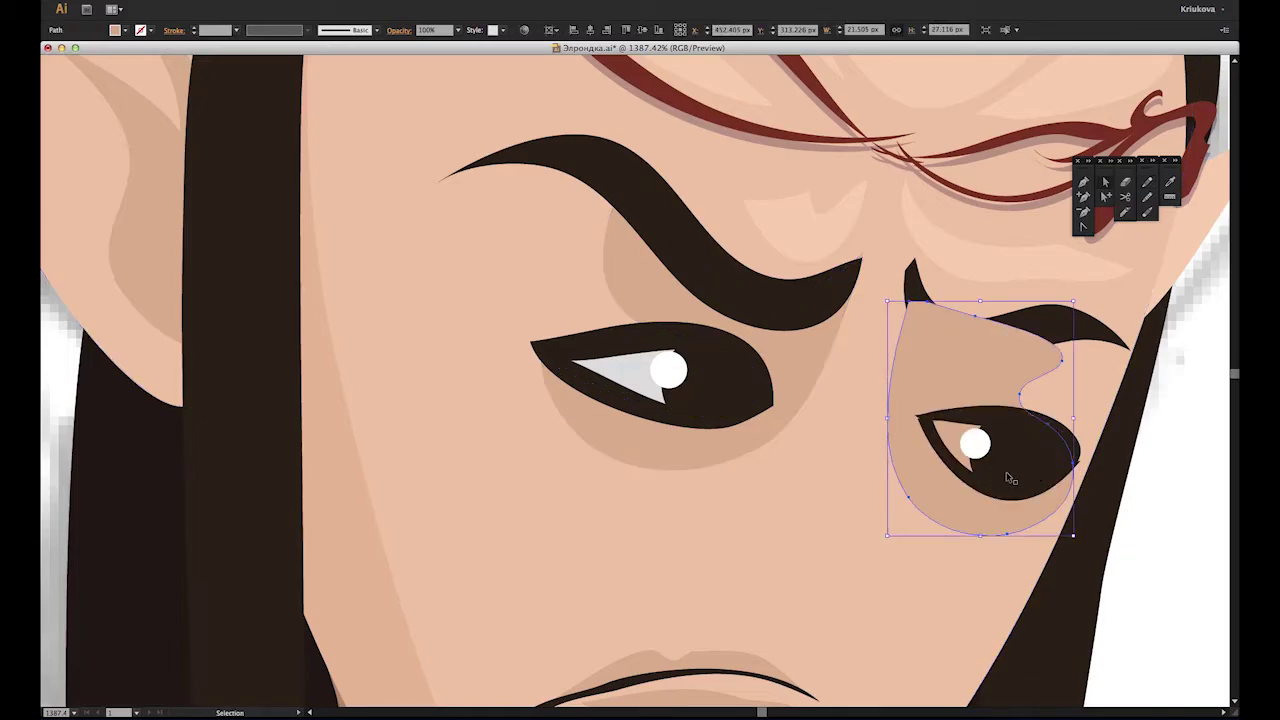
Step: Reshape the right eye shadow's anchors to follow the eyebrow
key(a)
drag(1047, 330, 1040, 350)
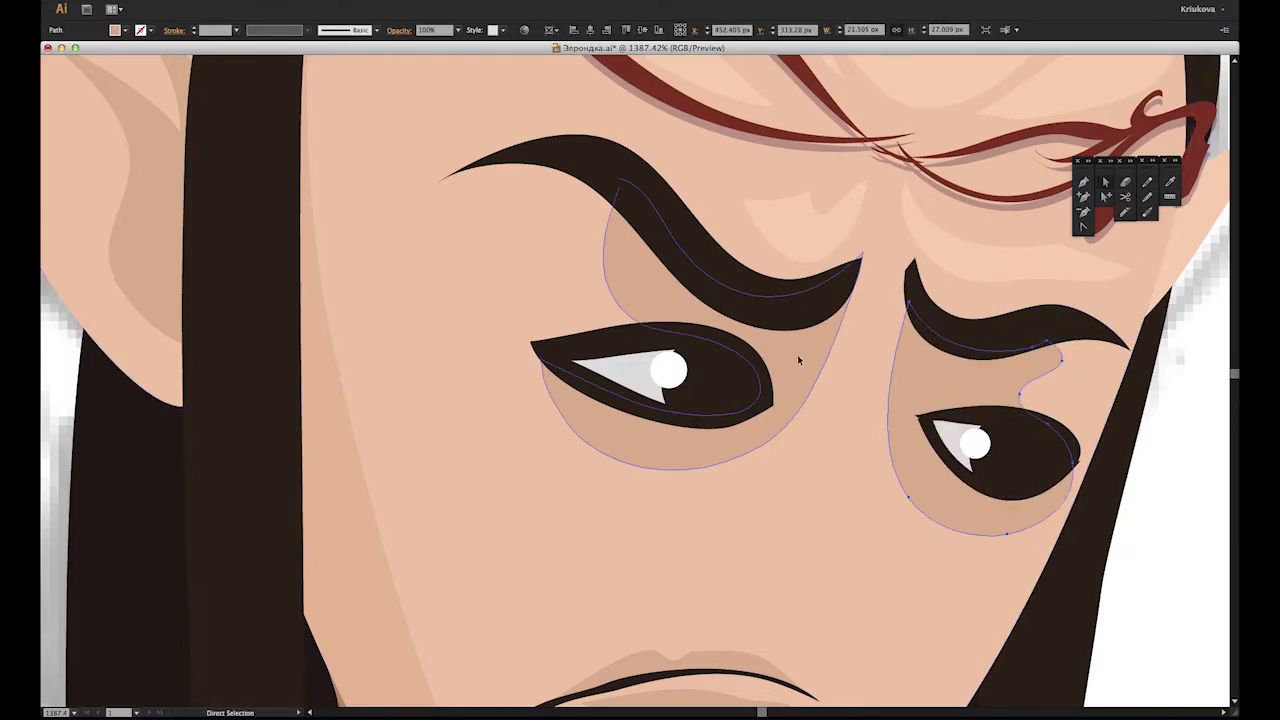
click(1087, 207)
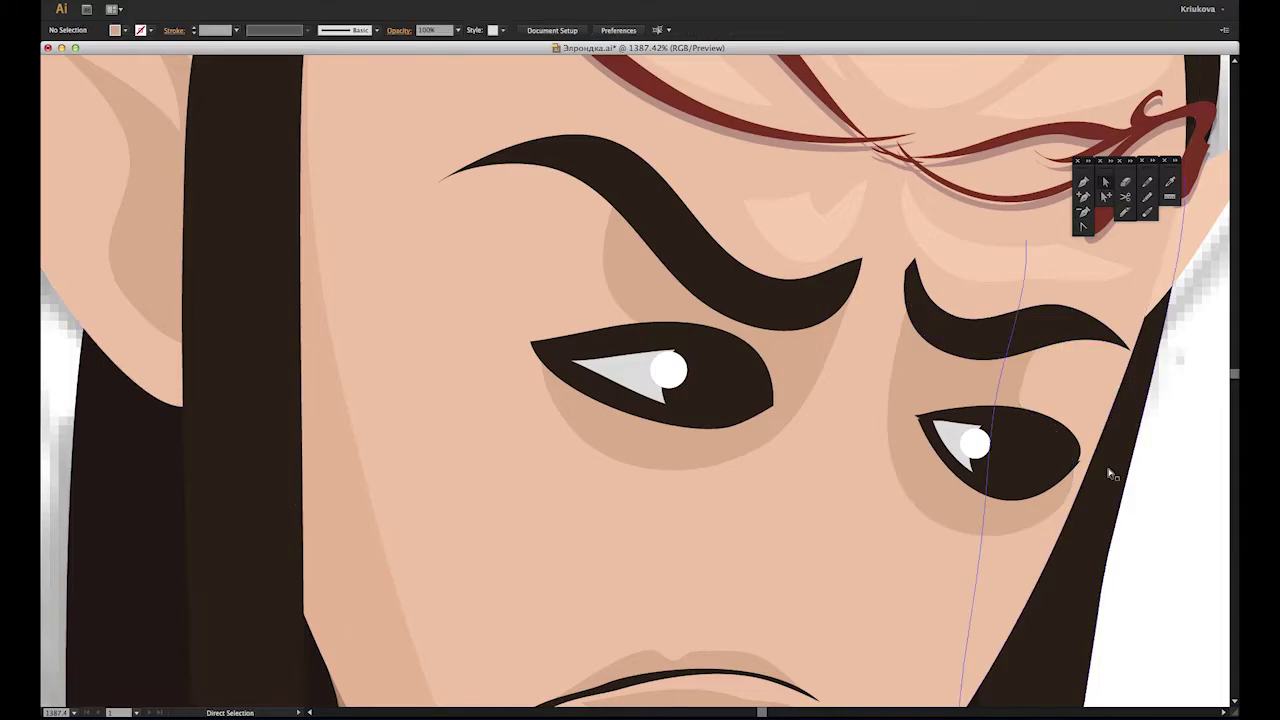
scroll(1080, 460, down, 2)
mouse_move(978, 476)
mouse_down()
mouse_move(978, 460)
mouse_move(1020, 430)
mouse_up()
click(1137, 434)
key(ctrl+1)
Step: Set the fill colour to dark hair brown #31241d
drag(557, 194, 789, 400)
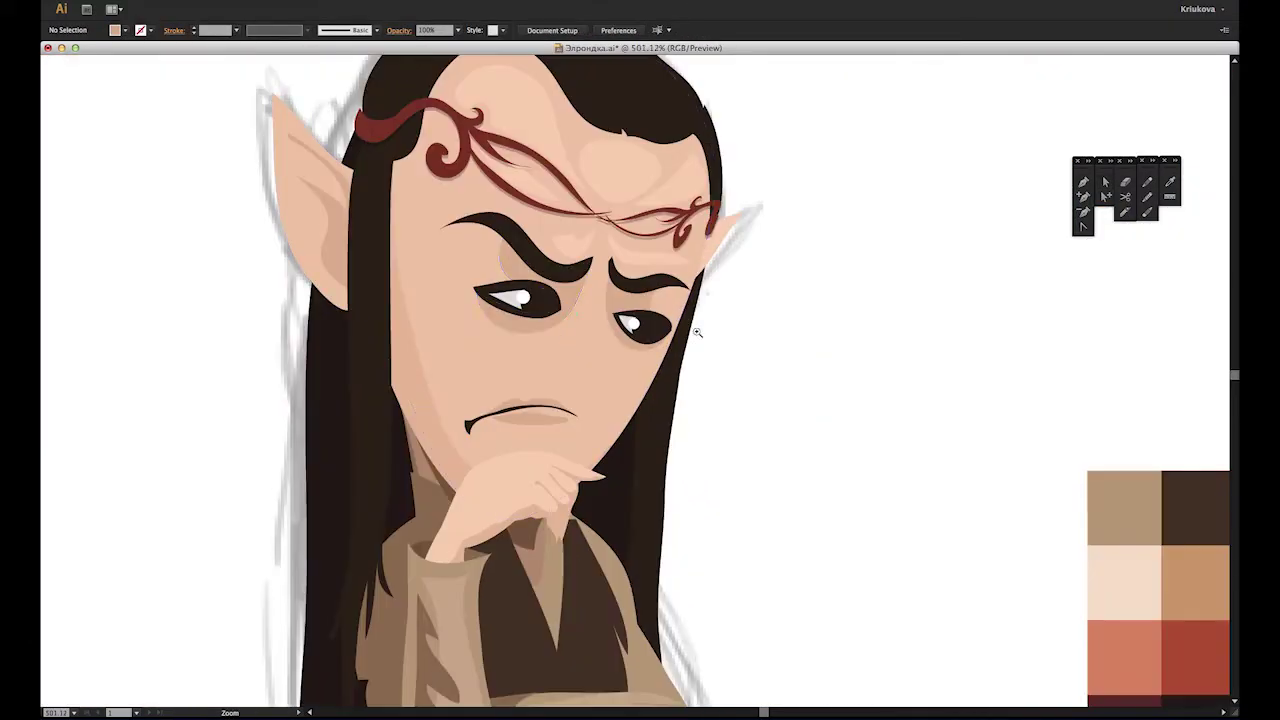
scroll(585, 364, up, 3)
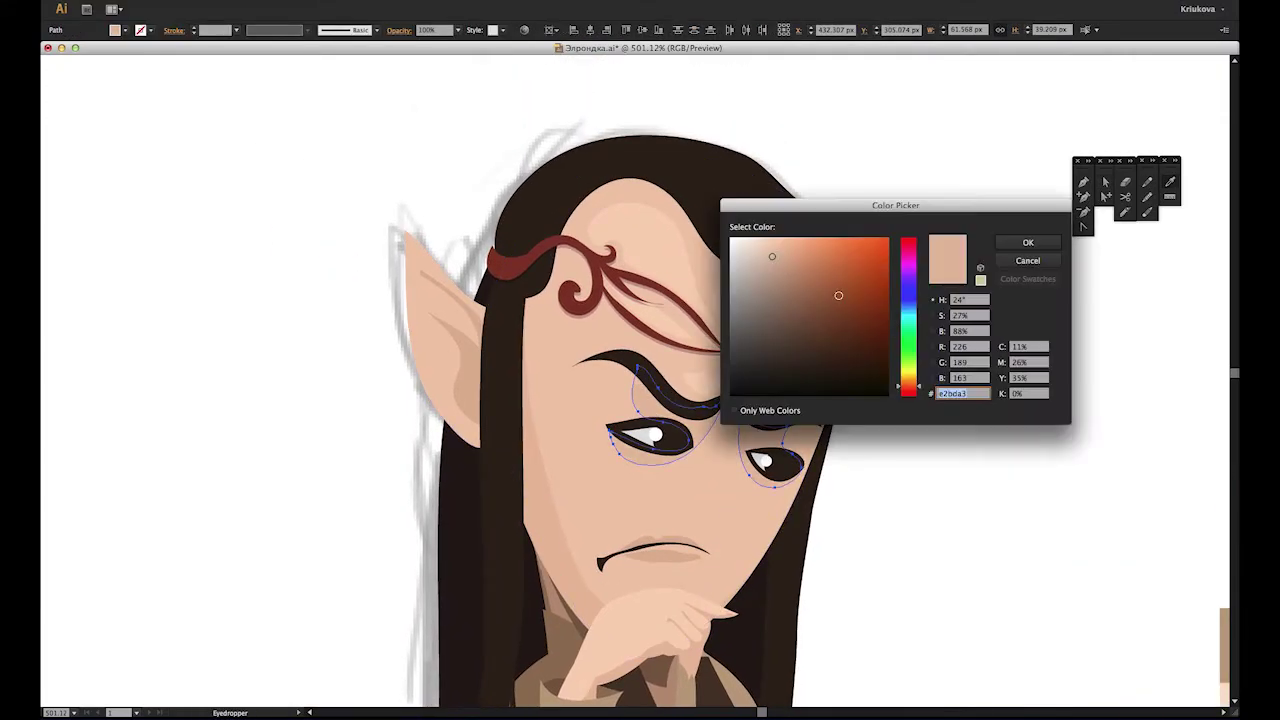
key(Return)
key(ctrl+shift+a)
key(a)
scroll(757, 288, up, 2)
click(757, 288)
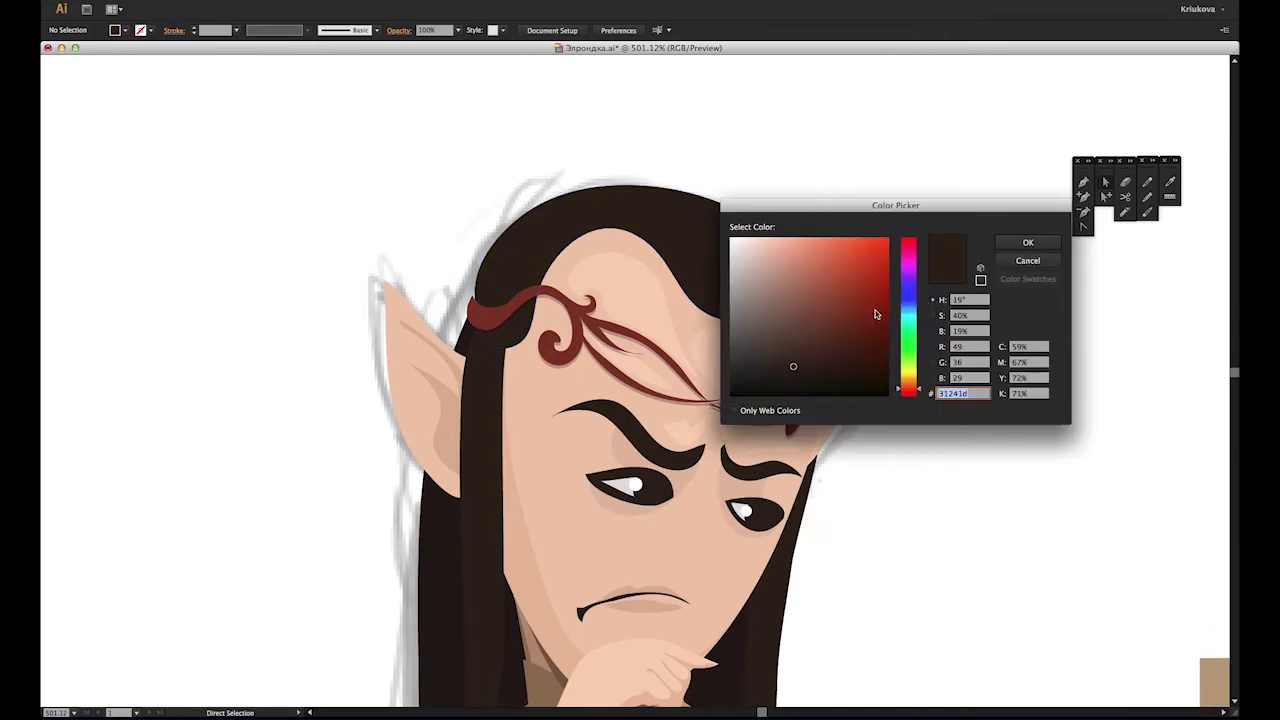
key(Return)
Step: Draw brown highlight shapes across the top of the hair and slice them into strips
key(n)
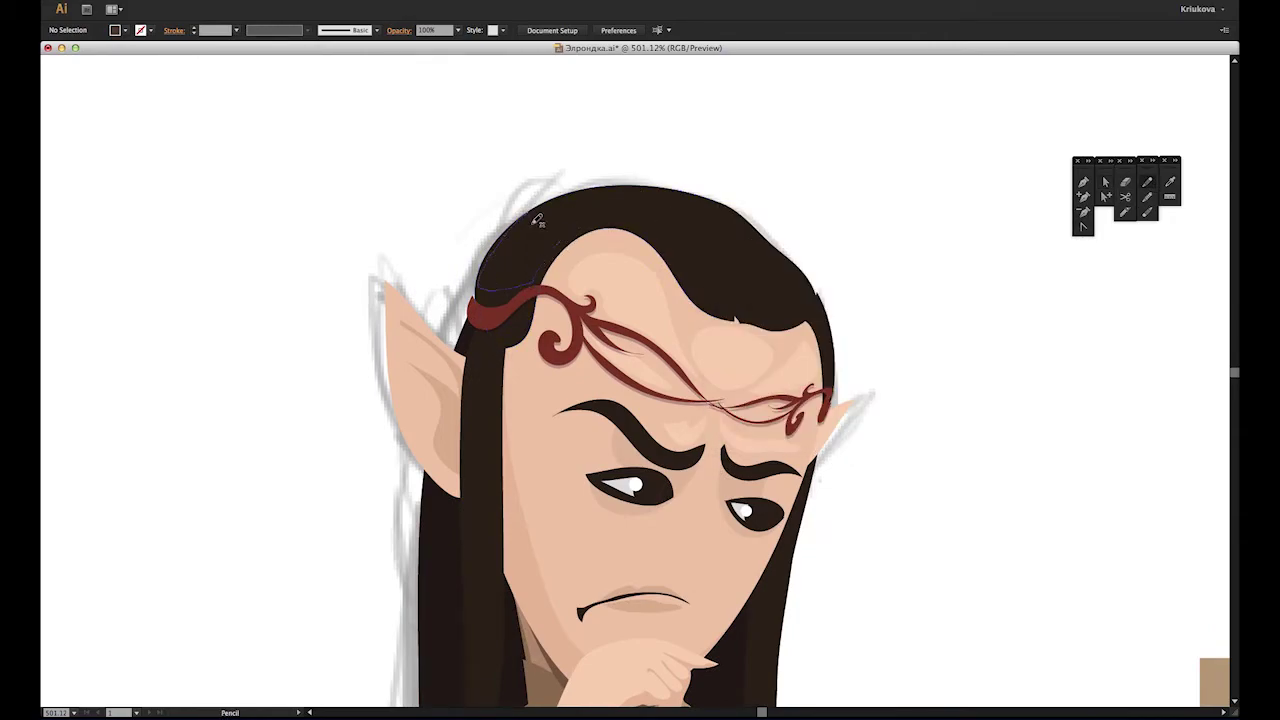
drag(652, 198, 718, 282)
drag(697, 213, 698, 212)
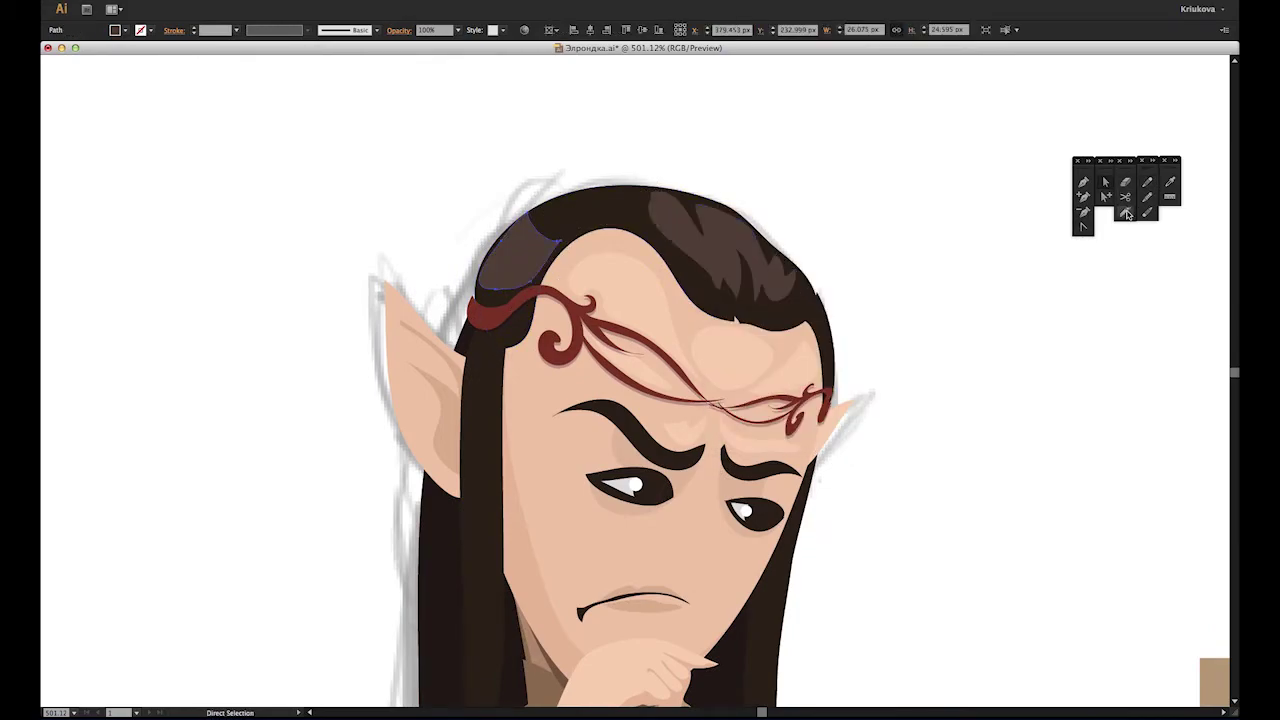
key(a)
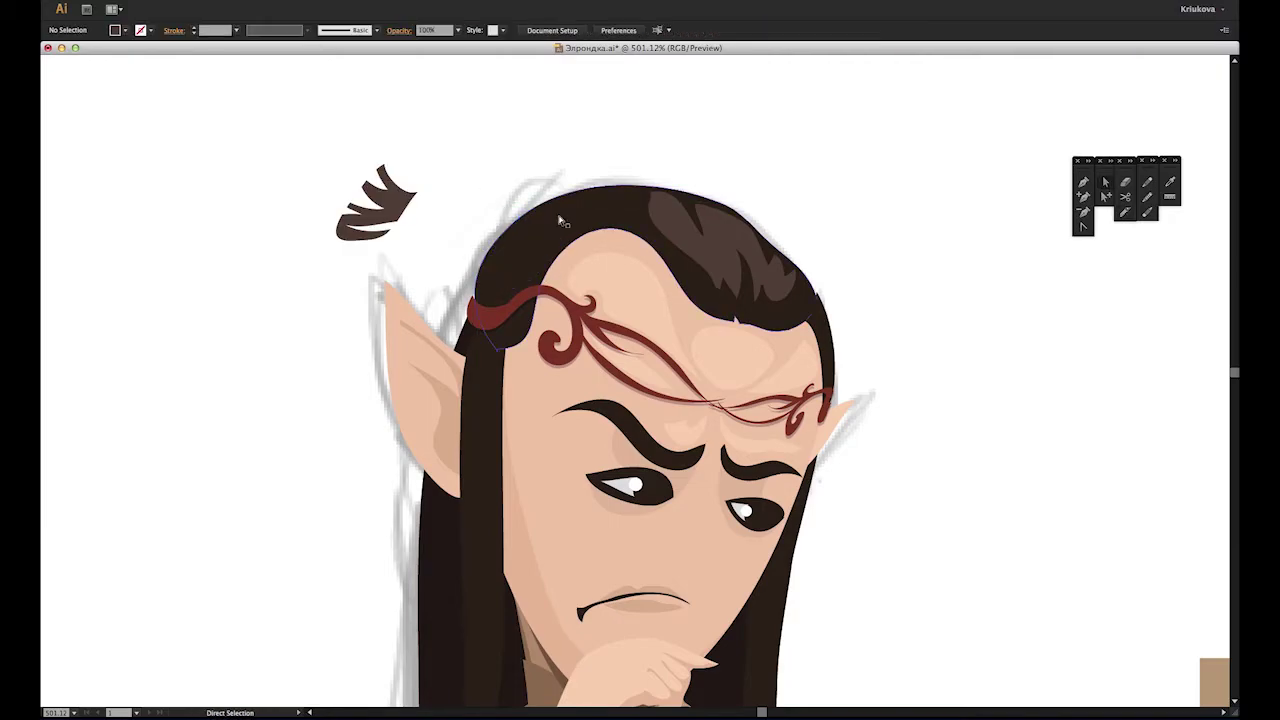
click(537, 252)
scroll(914, 280, down, 5)
scroll(882, 453, down, 3)
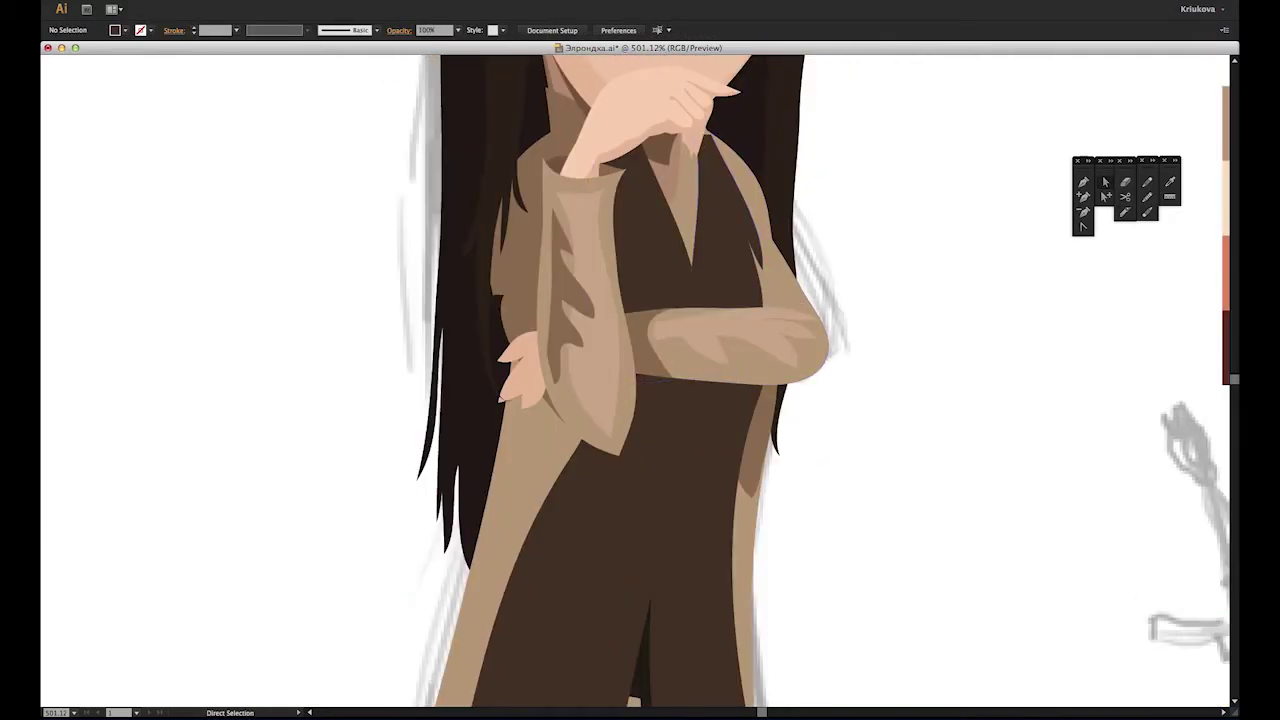
Step: Draw dark shading shapes over the chest, under the crossed arm and down the coat
scroll(662, 355, up, 3)
key(n)
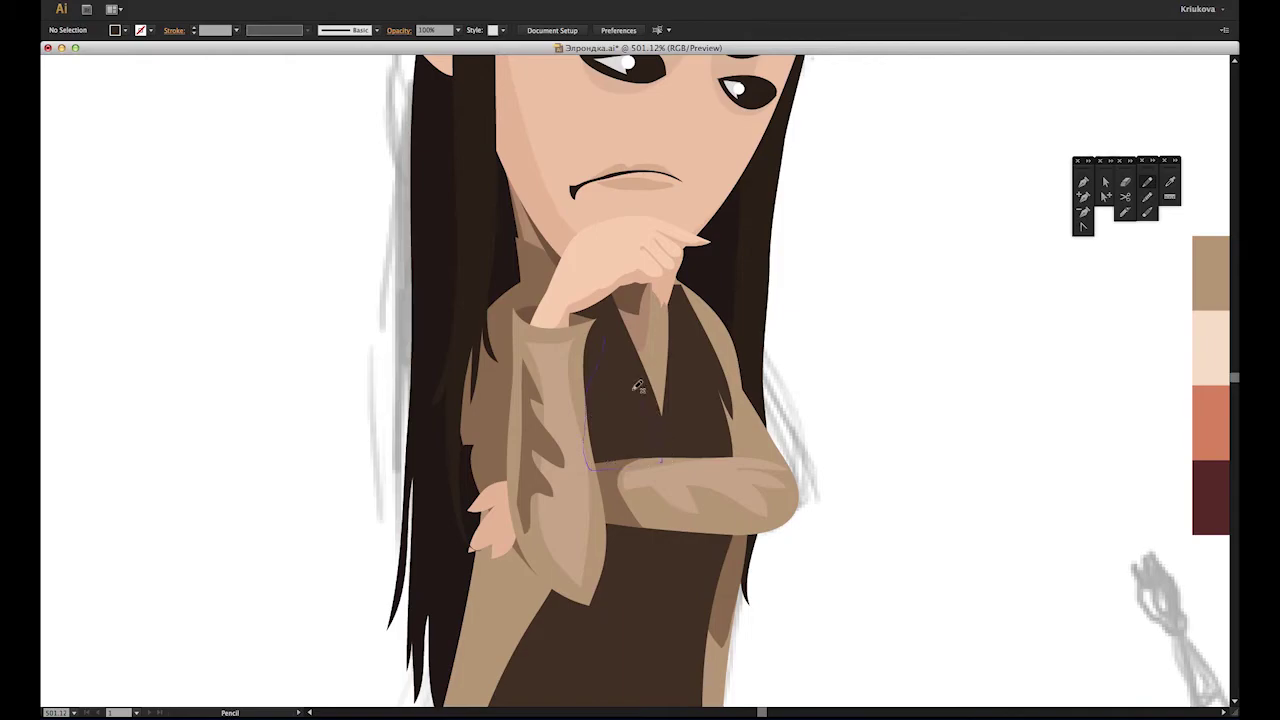
drag(652, 410, 680, 392)
scroll(703, 344, down, 5)
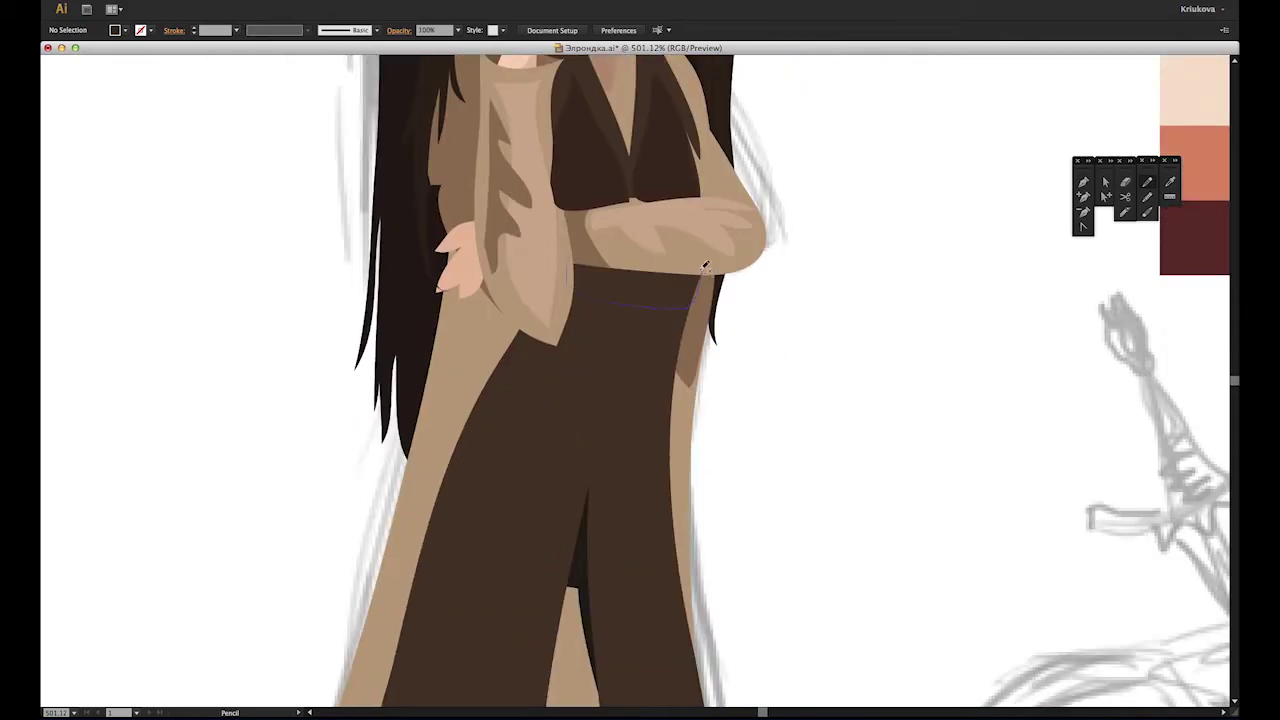
drag(706, 270, 697, 303)
click(1149, 183)
scroll(698, 300, down, 4)
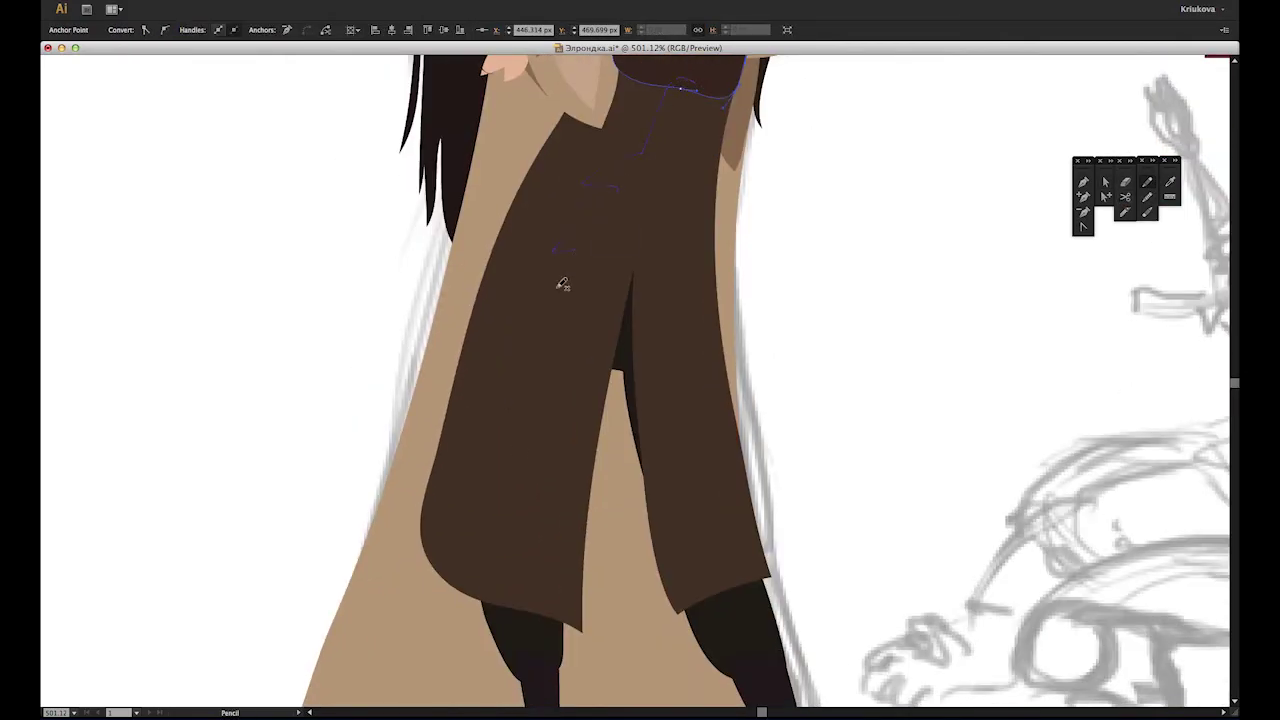
drag(602, 95, 471, 586)
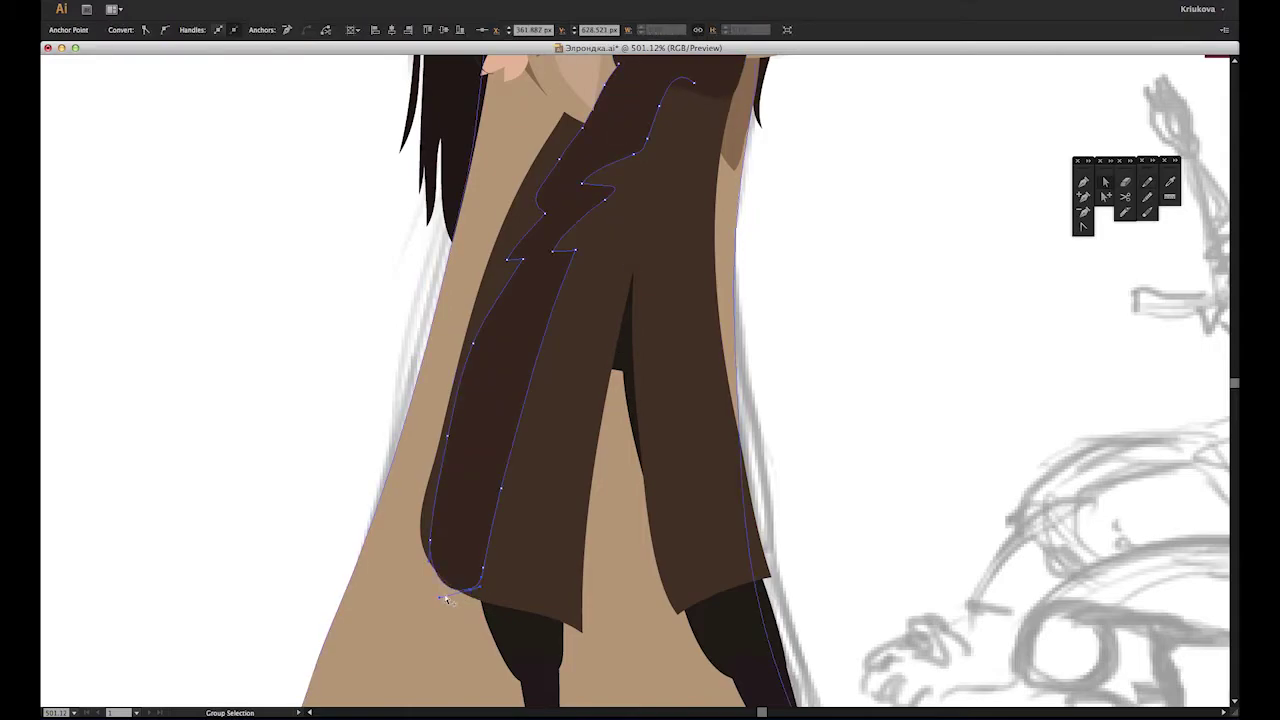
scroll(908, 297, up, 5)
click(730, 234)
alt+click(710, 256)
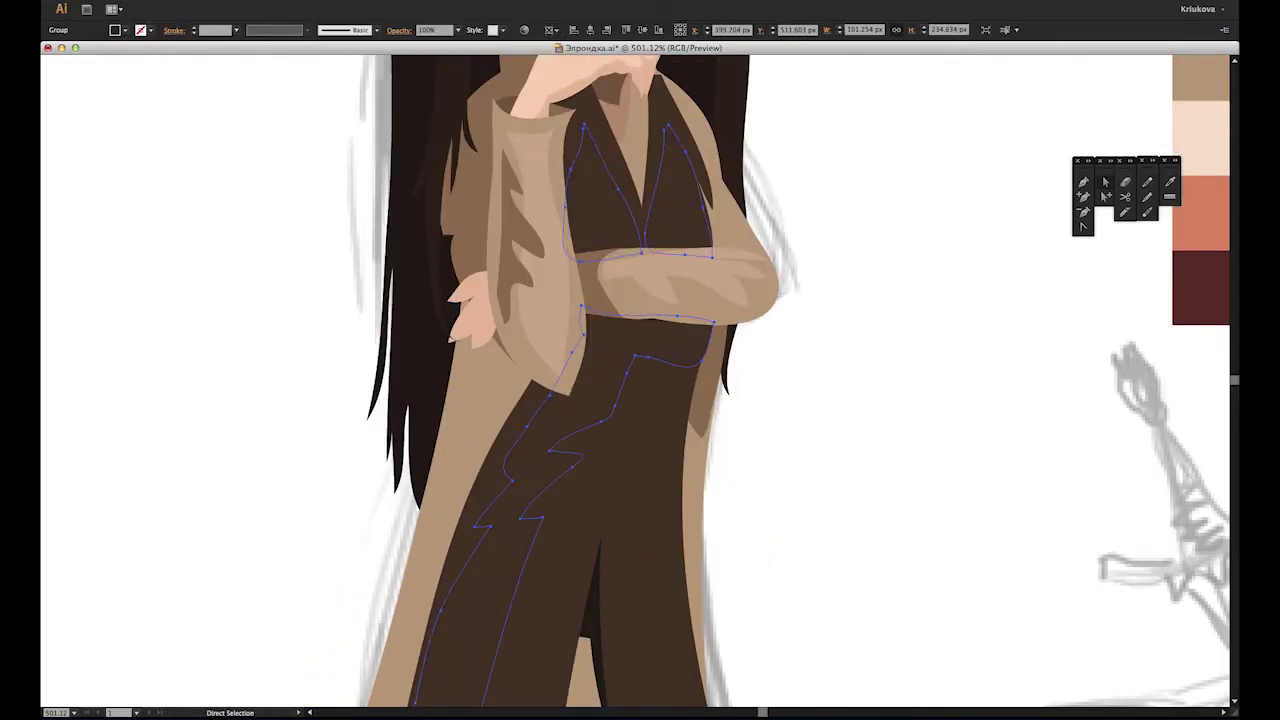
Step: Erase the dark shading where it overlaps the arm's edge
drag(430, 140, 829, 341)
mouse_move(430, 382)
mouse_down()
mouse_move(780, 371)
mouse_move(557, 372)
mouse_move(589, 375)
mouse_up()
scroll(780, 371, down, 3)
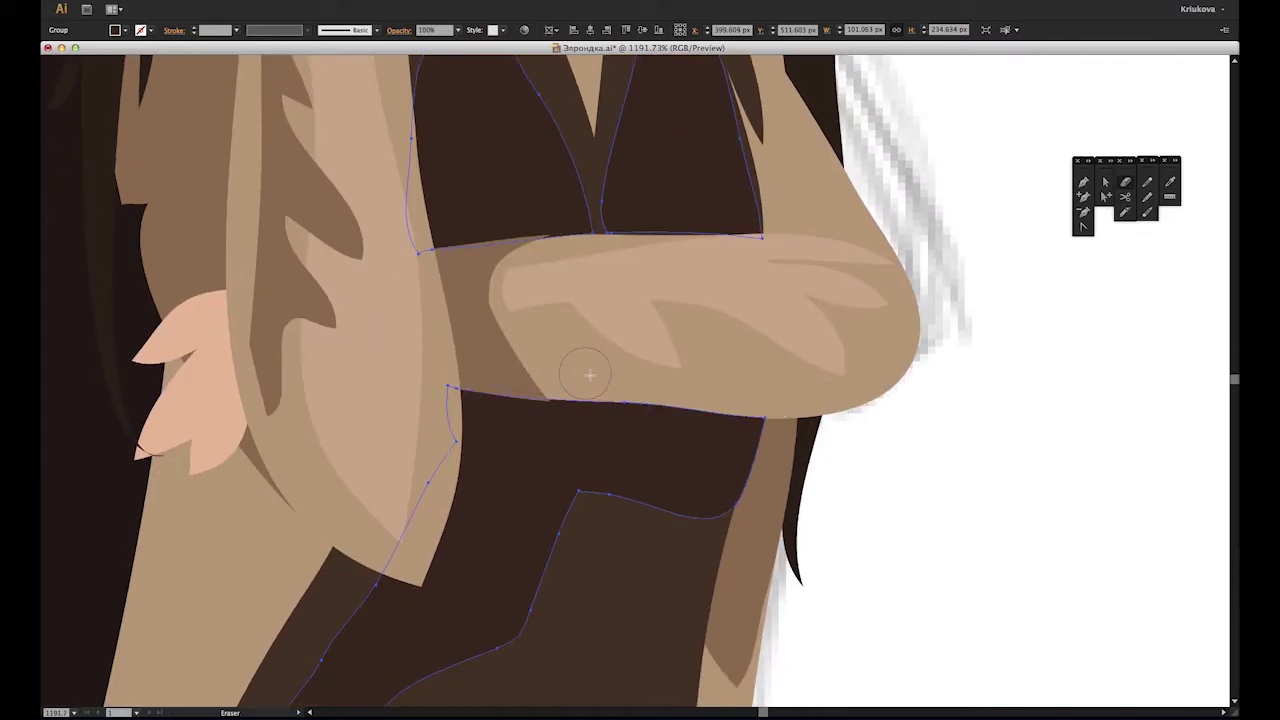
key(ctrl+shift+a)
drag(851, 330, 843, 537)
scroll(914, 414, down, 5)
scroll(537, 586, down, 5)
scroll(668, 330, up, 2)
click(667, 330)
click(759, 388)
Step: Split the coat shading with the Eraser and darken it with a sampled palette colour
click(652, 553)
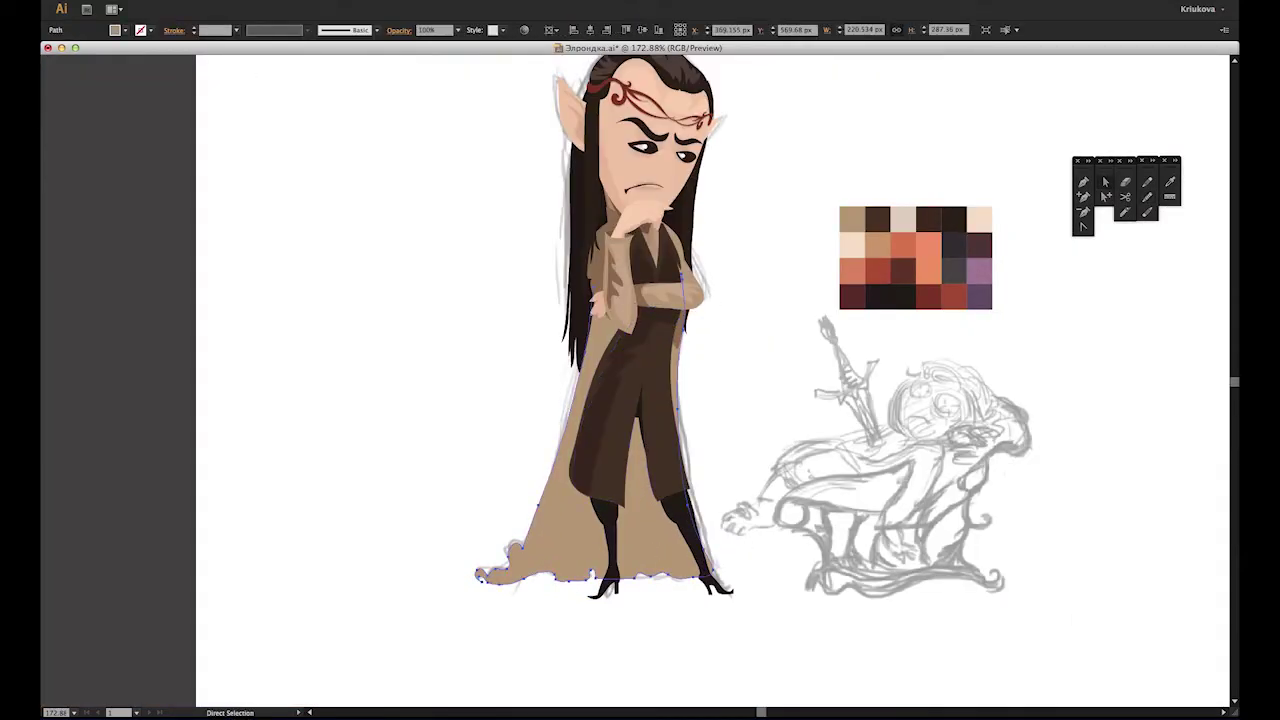
key(shift+e)
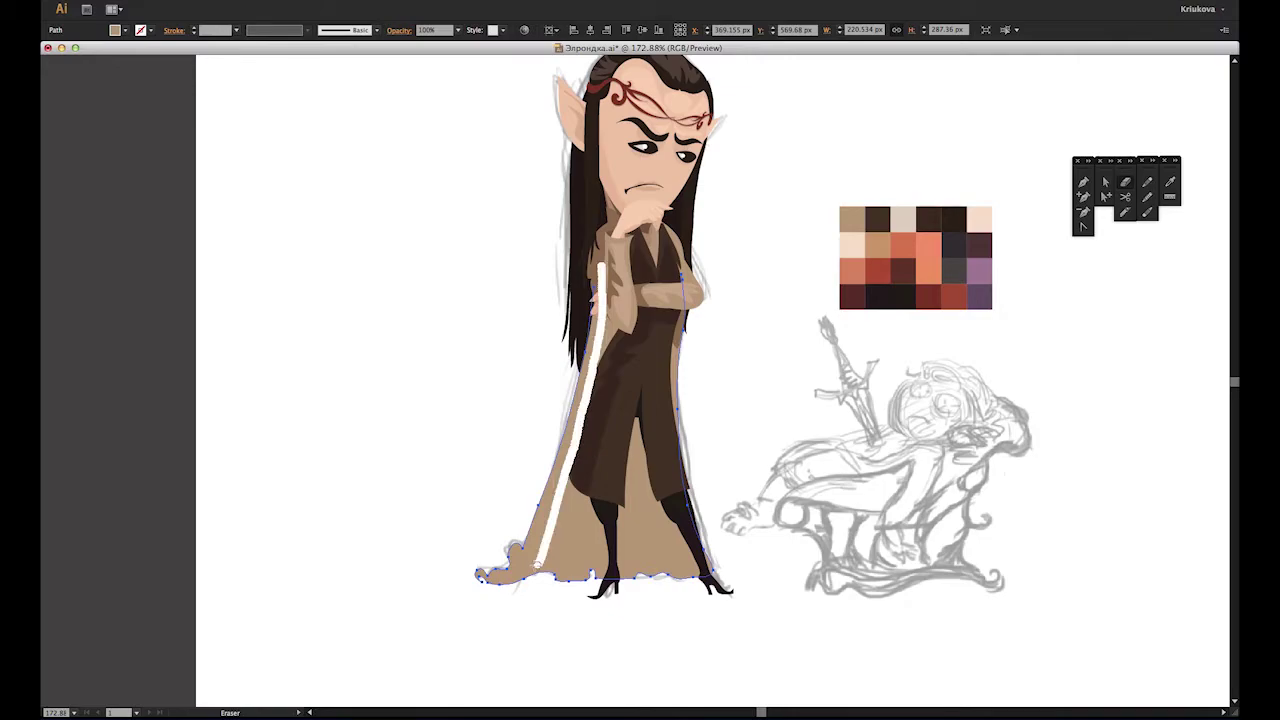
drag(540, 565, 528, 578)
drag(678, 272, 684, 565)
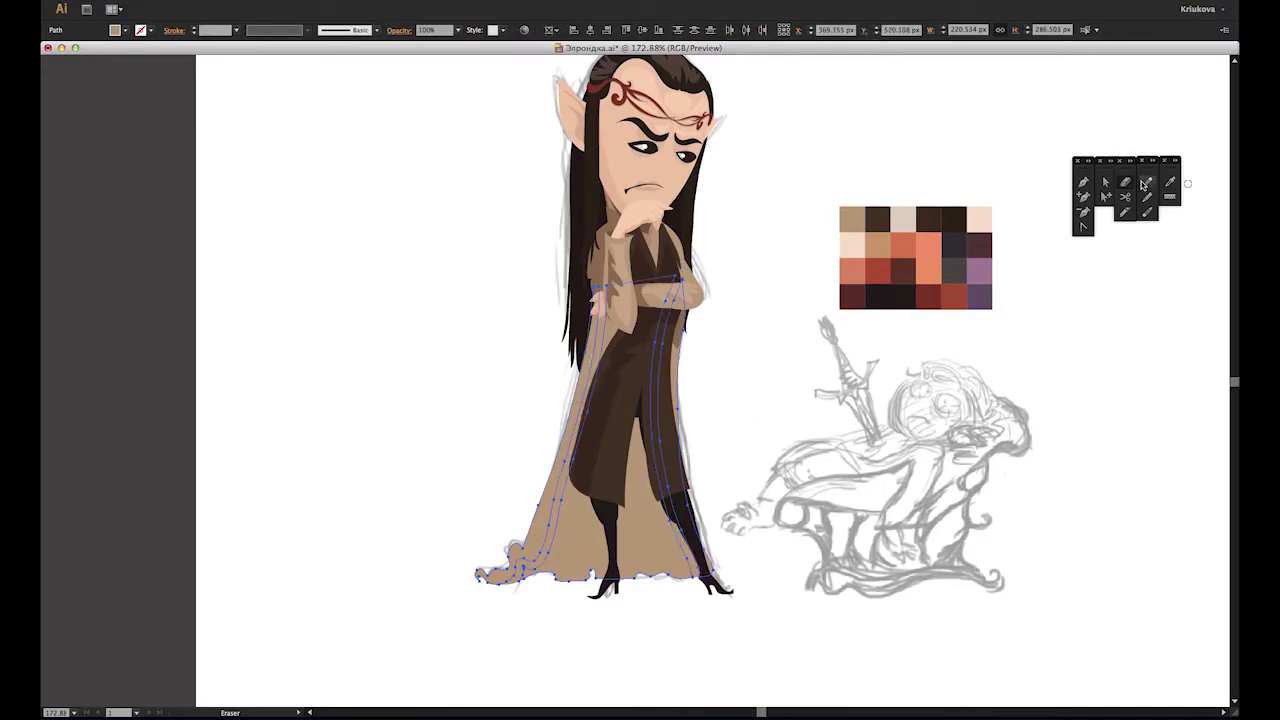
key(a)
key(ctrl+shift+a)
click(700, 513)
key(i)
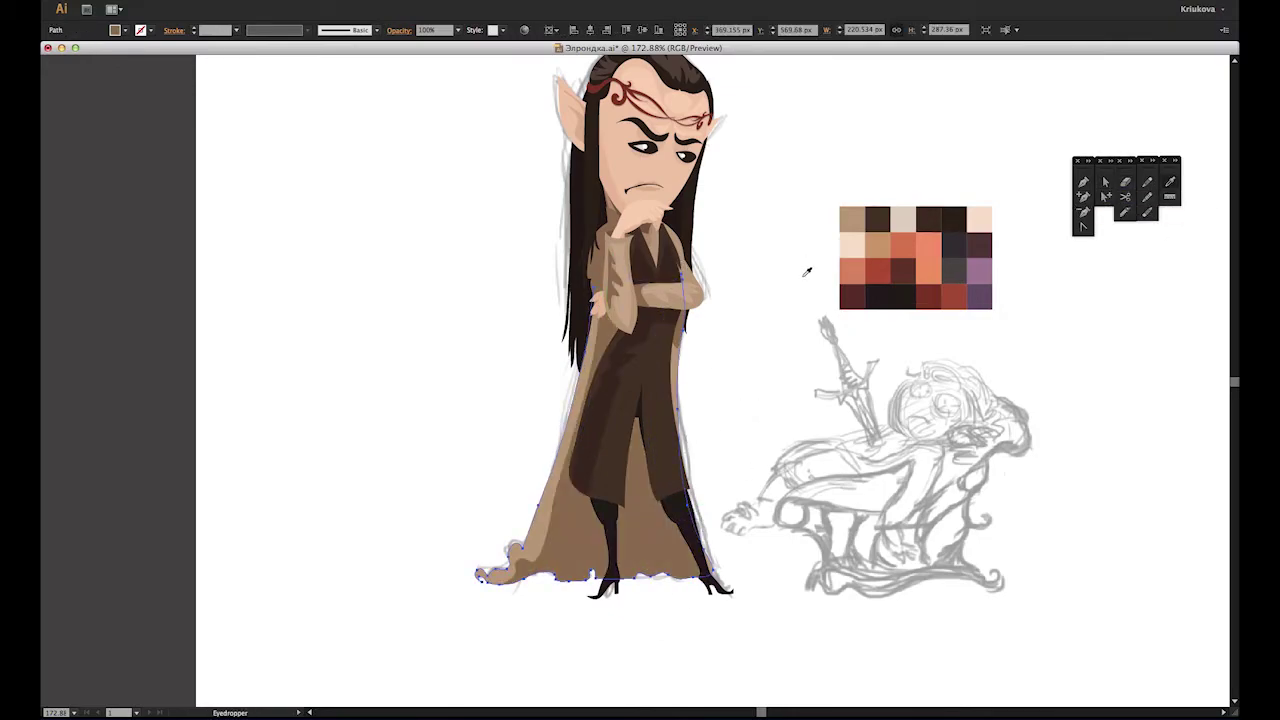
click(656, 218)
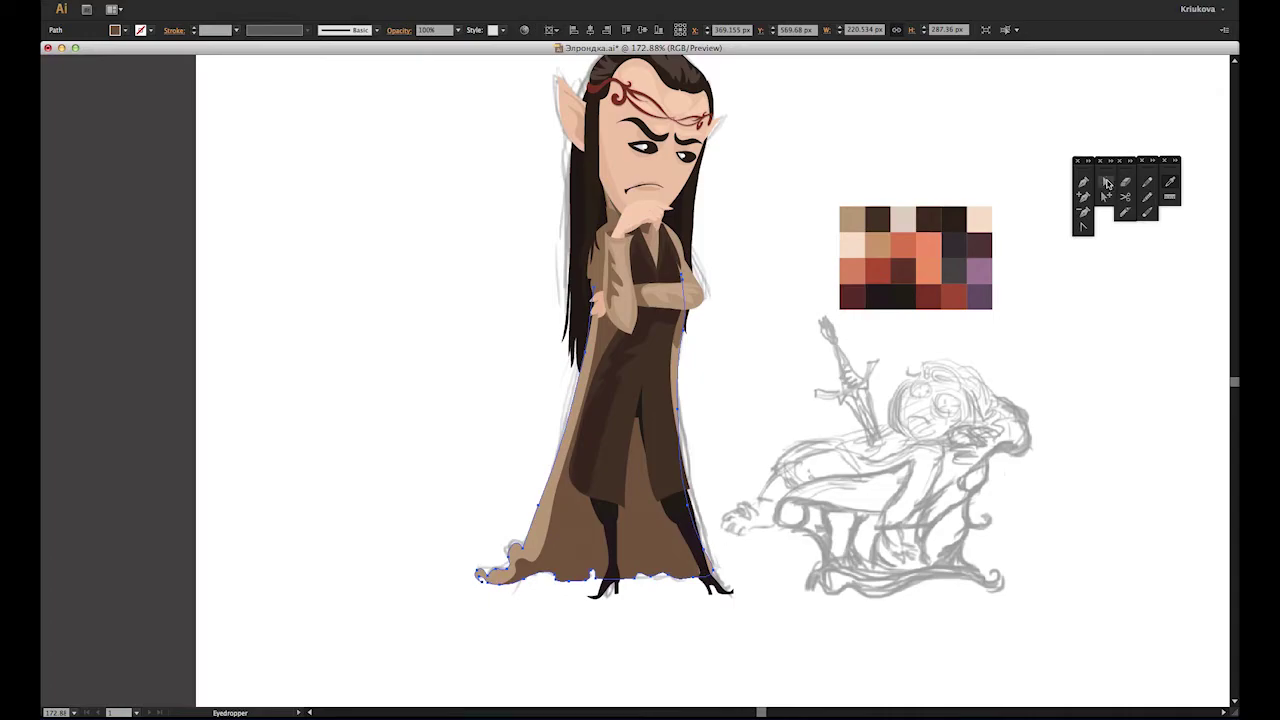
Step: Move the coat's right-edge anchor inward and erase its lower-left corner
click(1107, 183)
click(690, 330)
drag(706, 555, 712, 572)
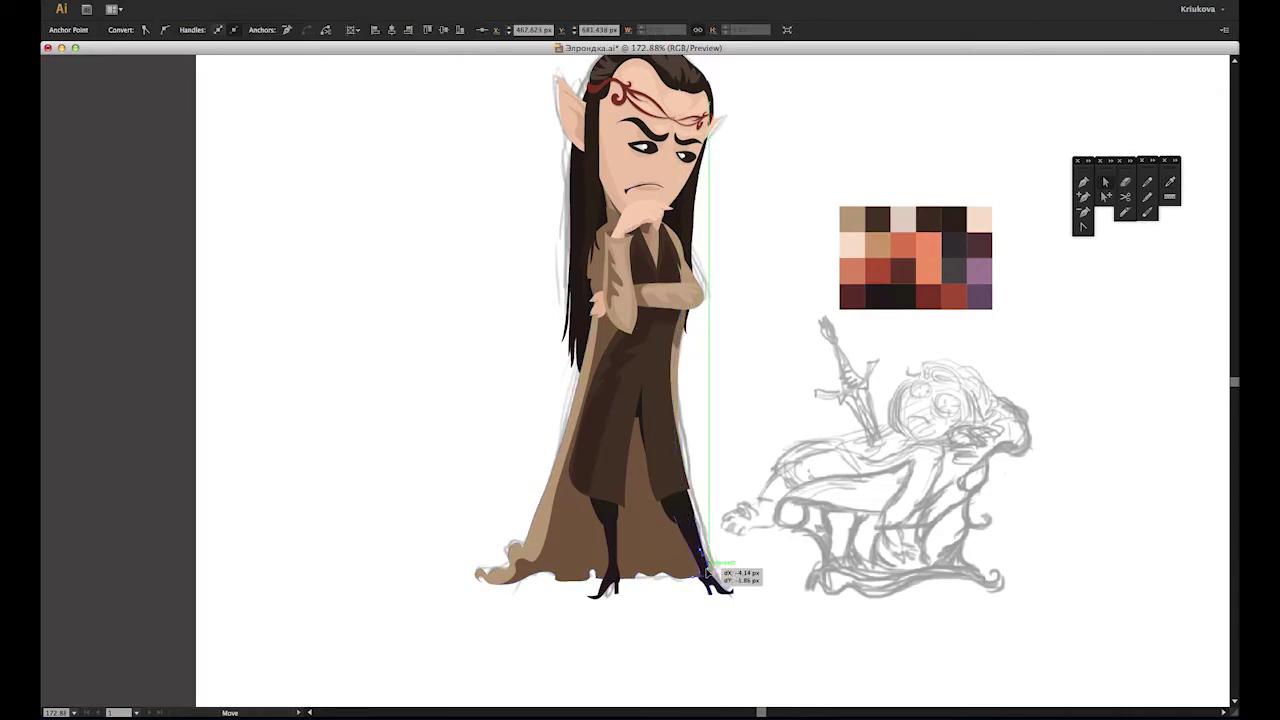
key(shift+e)
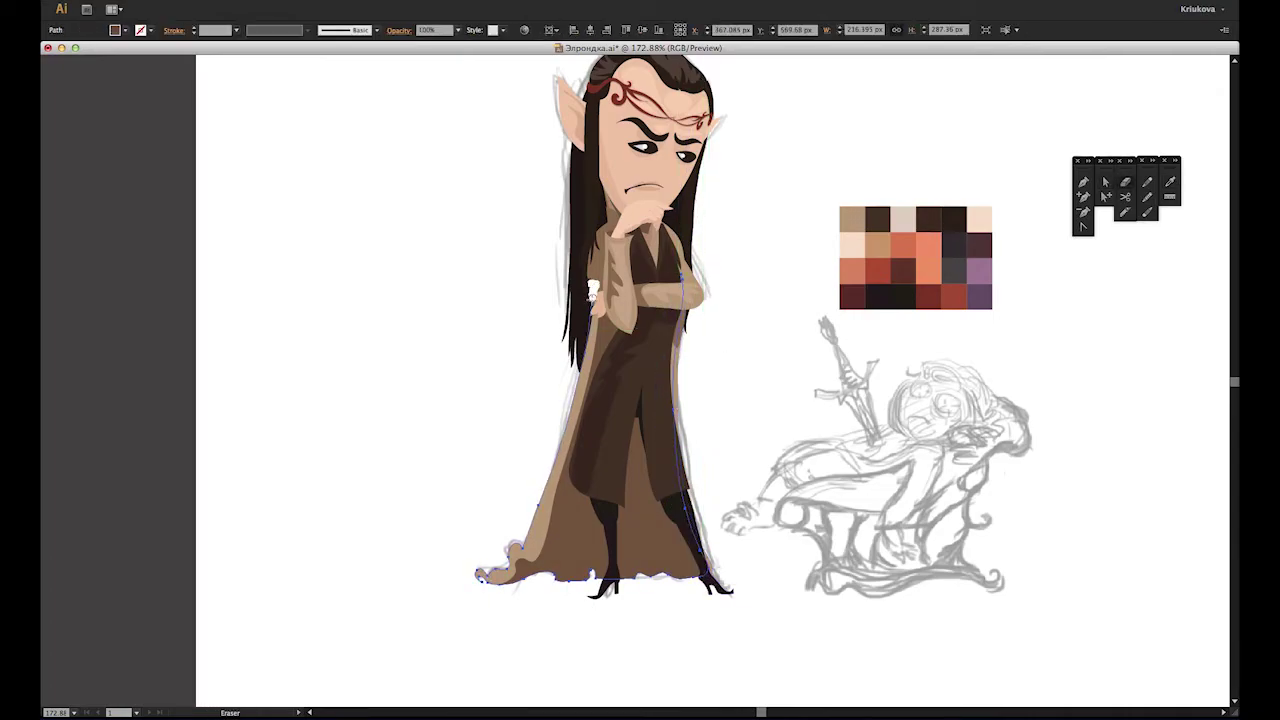
drag(474, 579, 478, 578)
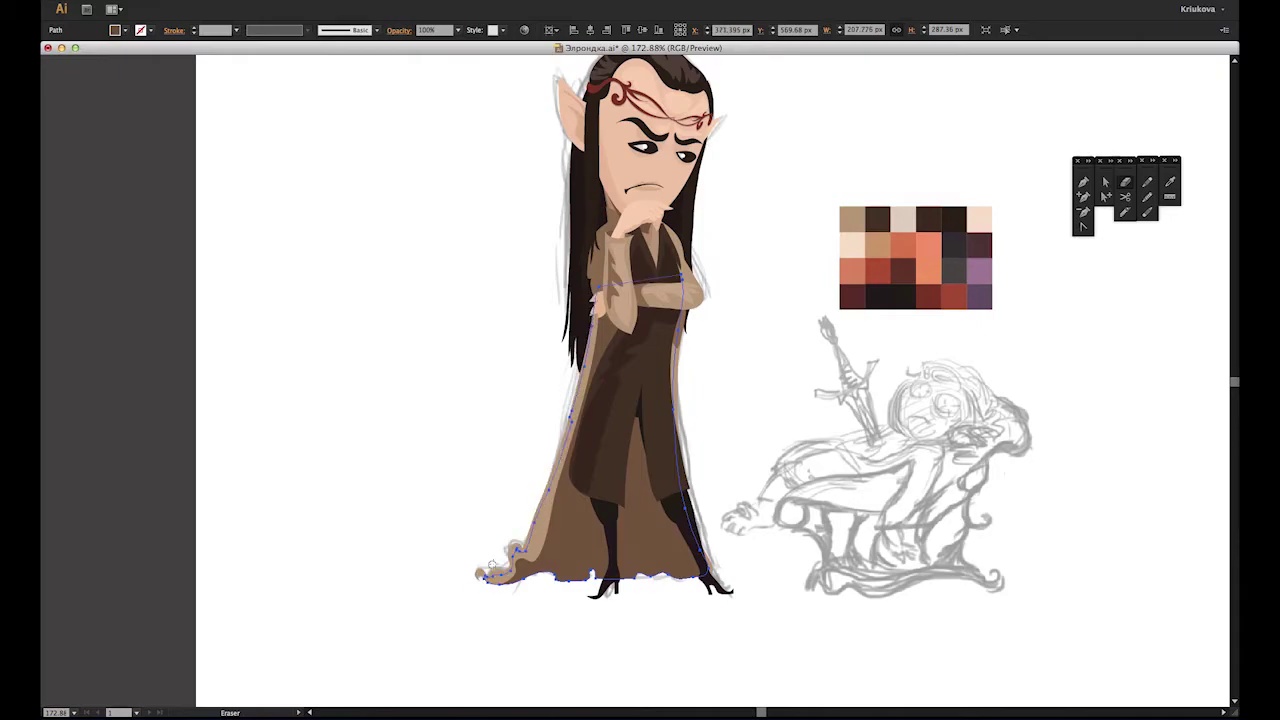
key(v)
click(1025, 378)
drag(605, 75, 720, 210)
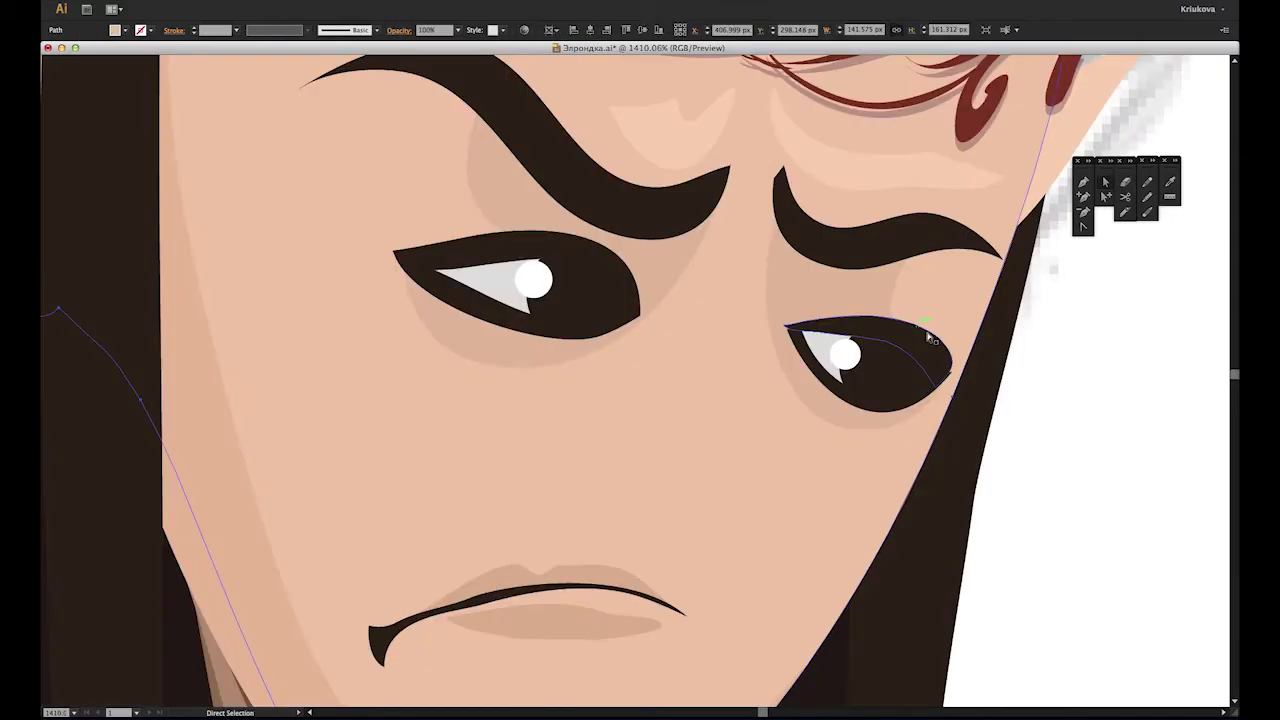
Step: Reshape the right eye's inner contour and corner anchors to enlarge its eye white
key(a)
click(860, 330)
drag(820, 338, 830, 328)
click(941, 379)
click(838, 327)
drag(938, 385, 940, 382)
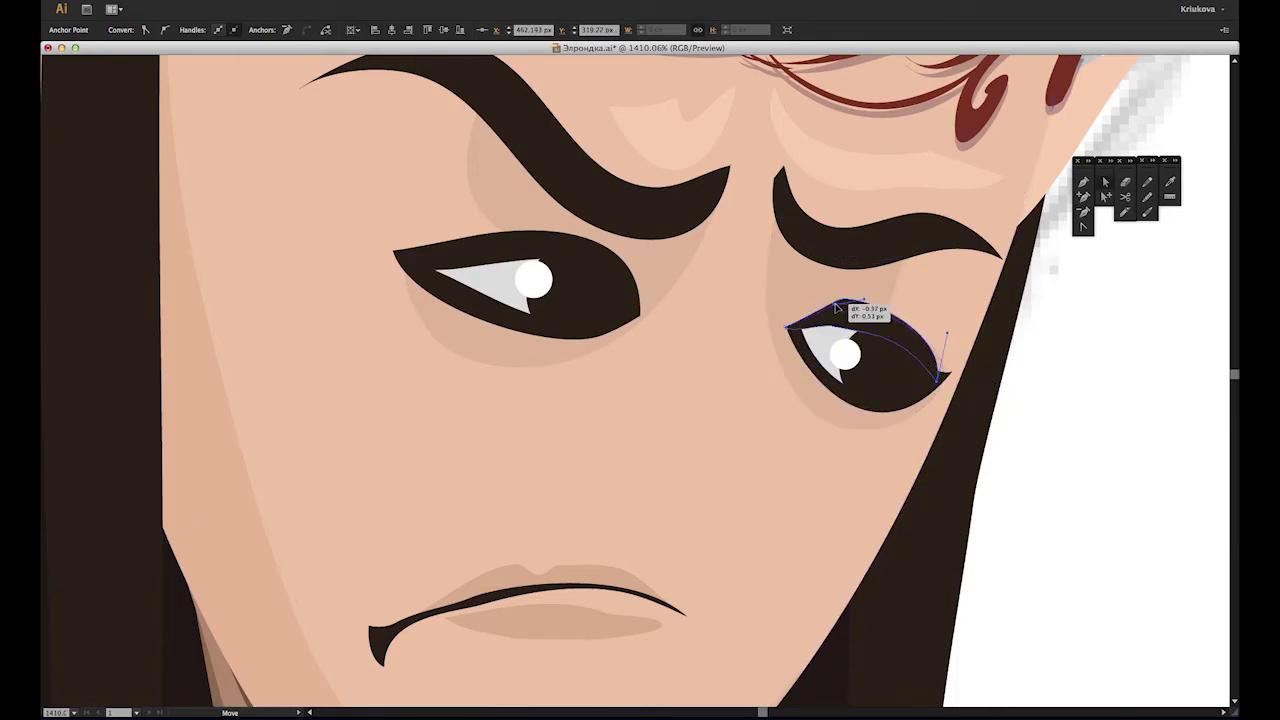
click(946, 374)
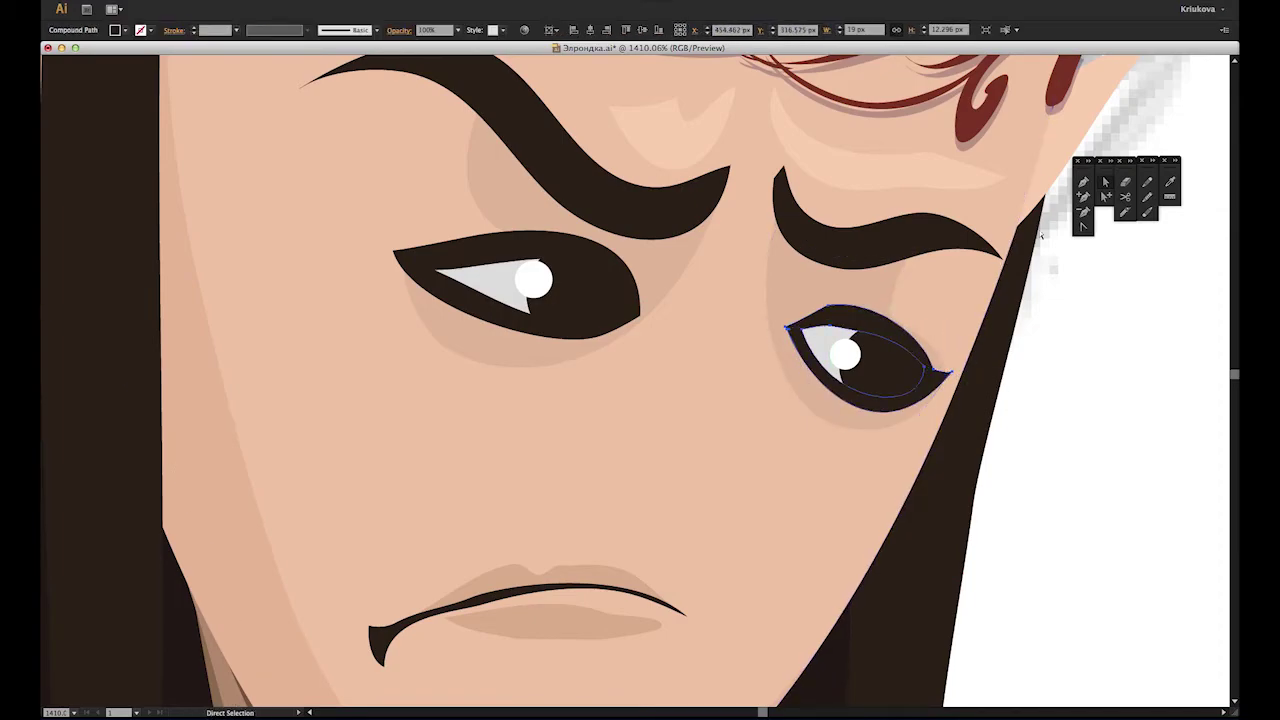
drag(936, 358, 935, 356)
click(926, 418)
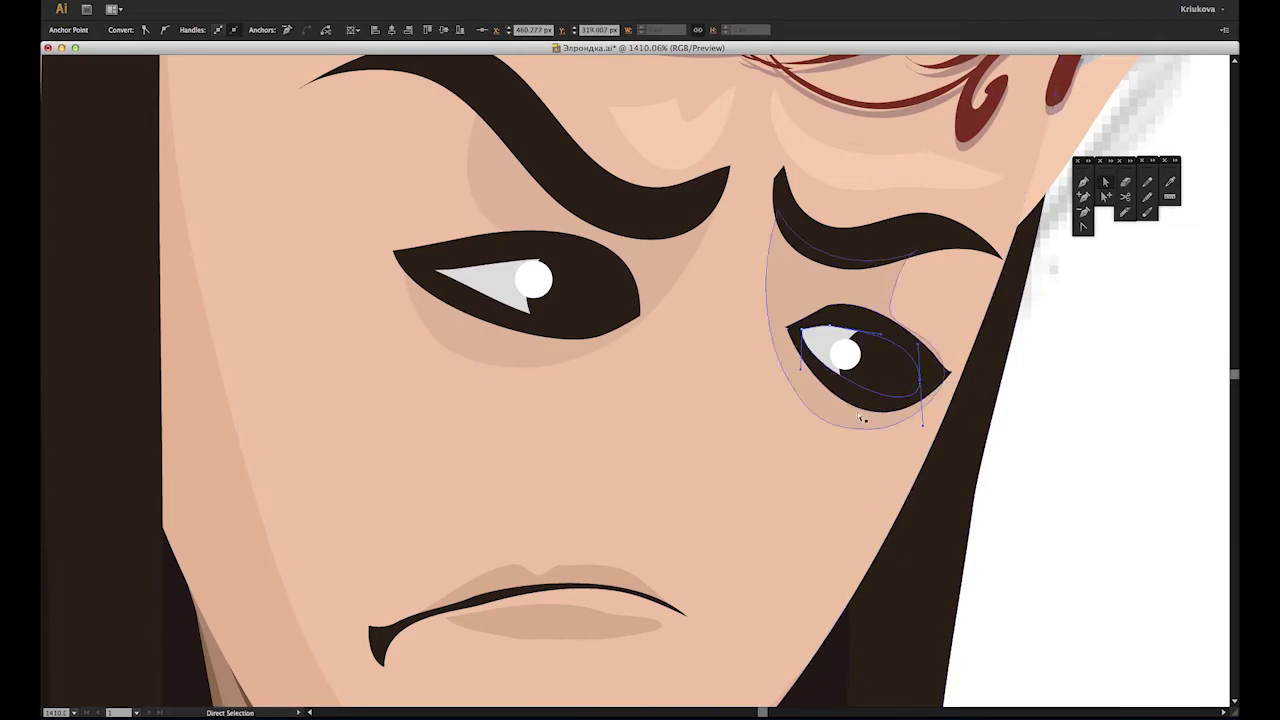
click(898, 428)
click(790, 333)
key(minus)
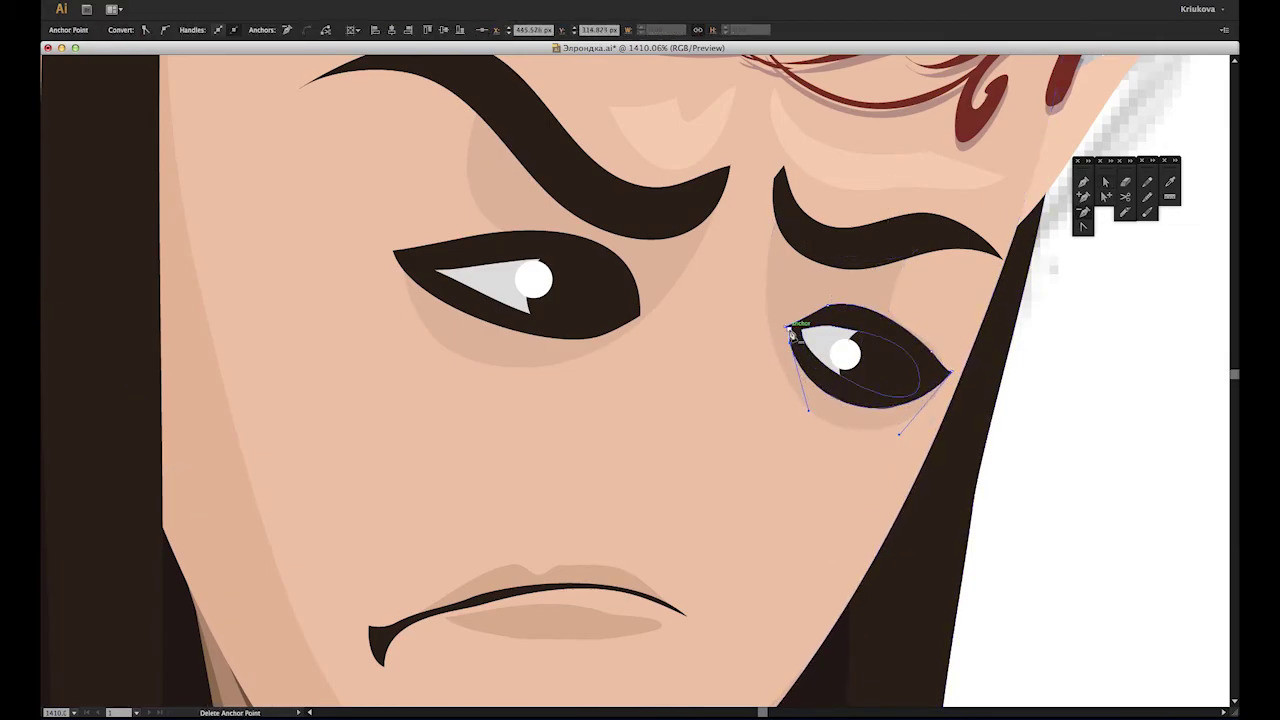
click(928, 386)
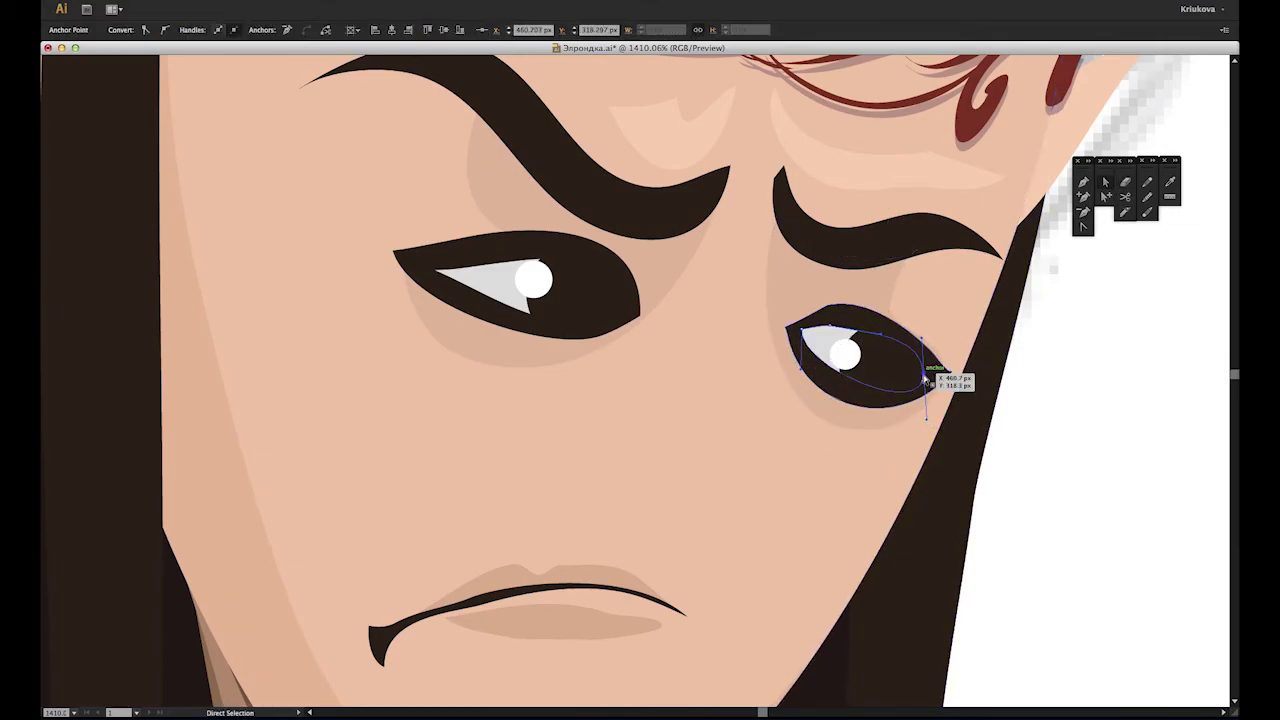
drag(805, 334, 829, 343)
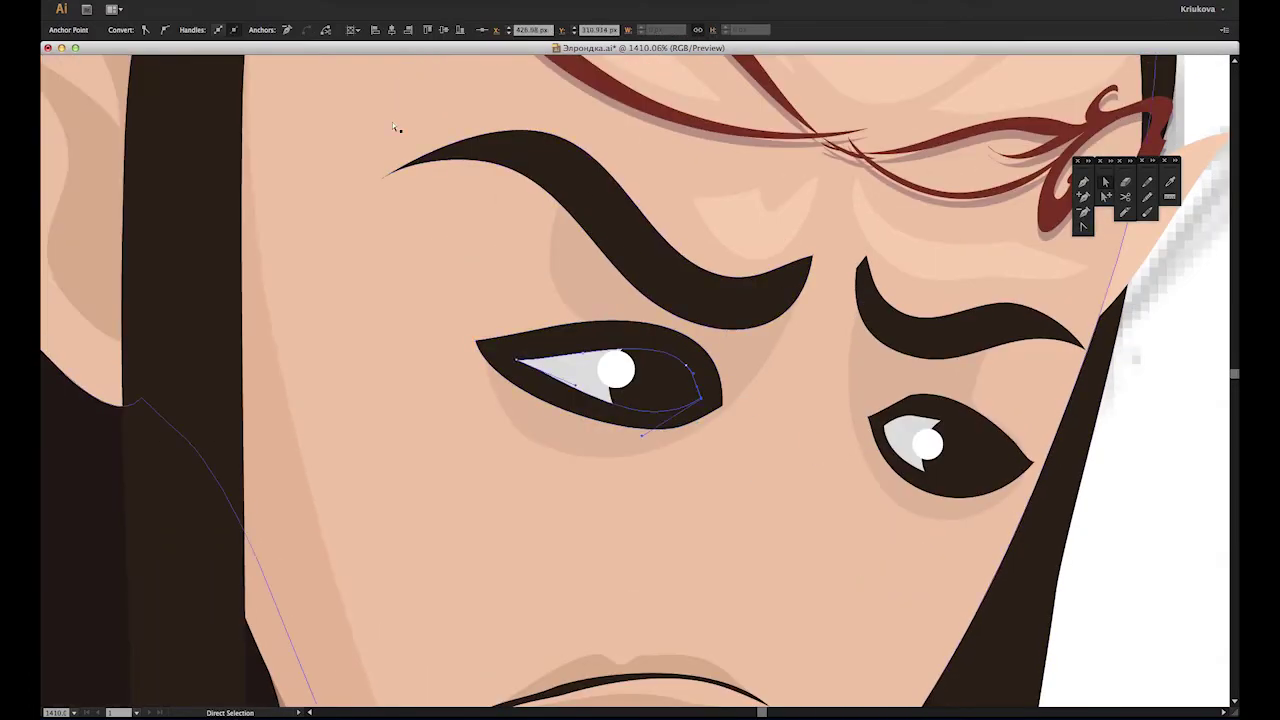
Step: Reshape the curve of the left eye white from its left tip
click(478, 344)
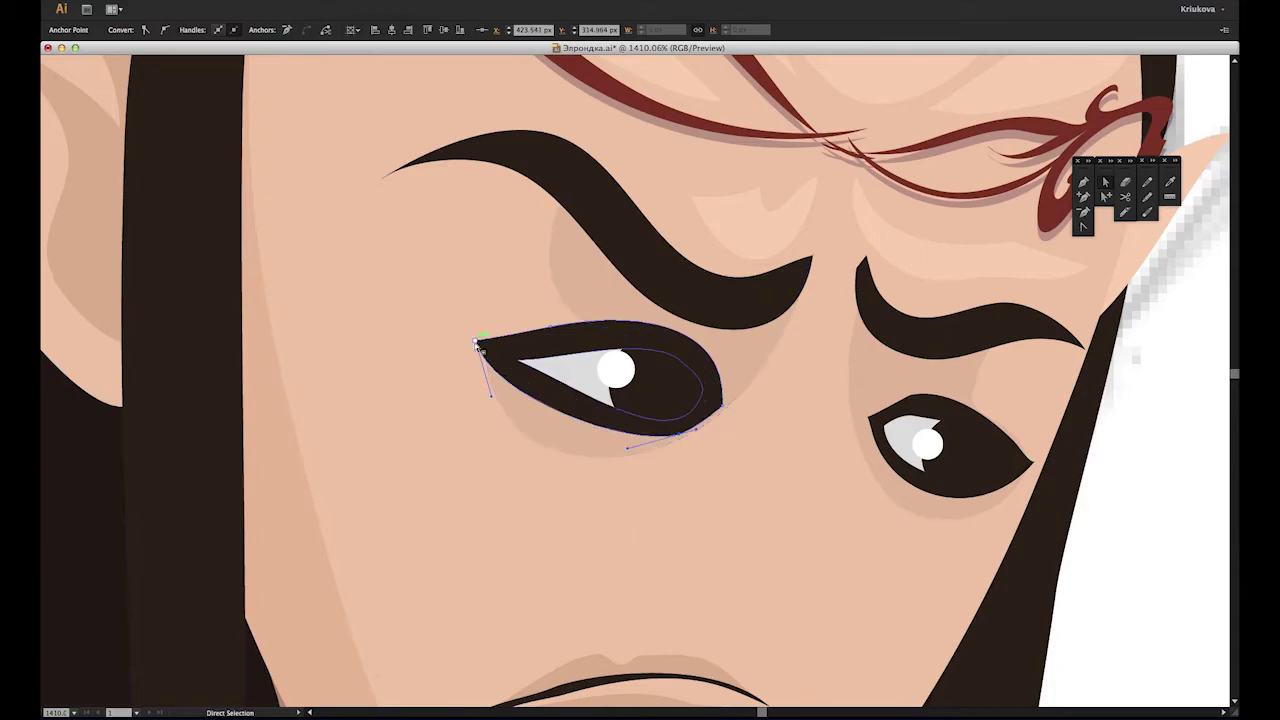
drag(584, 352, 588, 355)
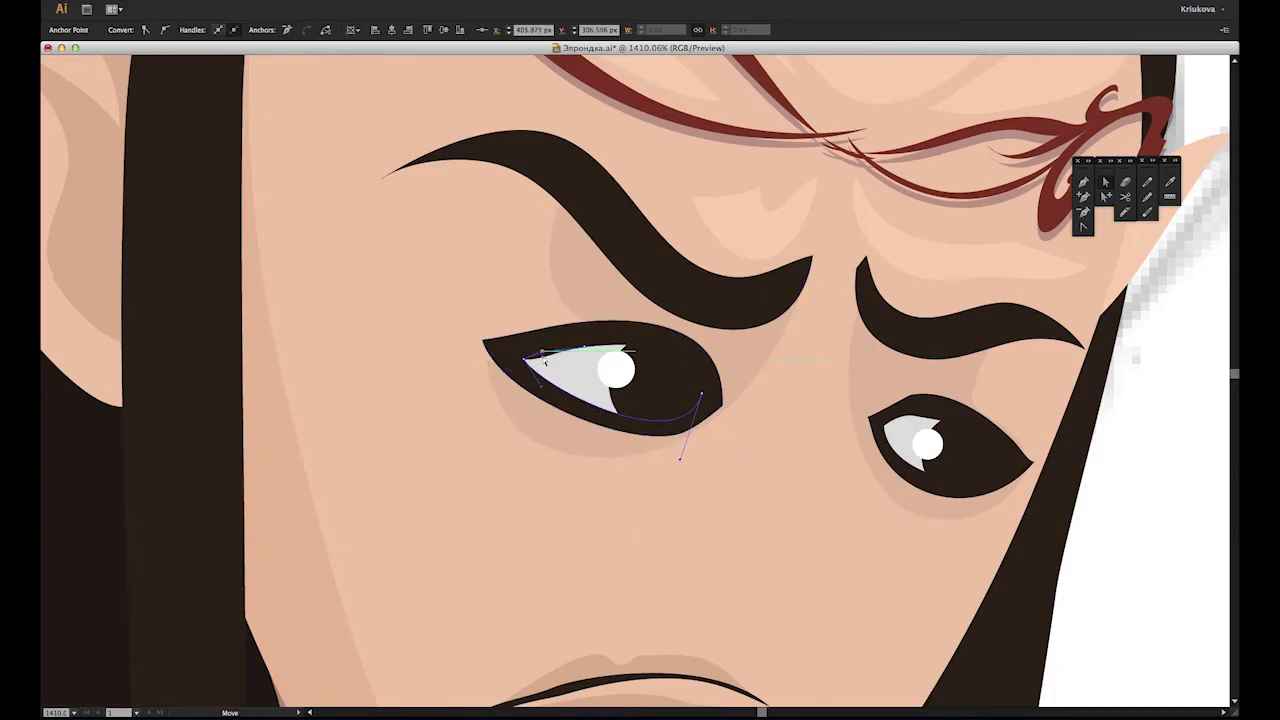
click(1183, 508)
mouse_move(588, 355)
mouse_down()
mouse_move(497, 347)
mouse_move(883, 380)
mouse_up()
key(ctrl+minus)
key(ctrl+minus)
key(ctrl+minus)
key(ctrl+minus)
key(ctrl+minus)
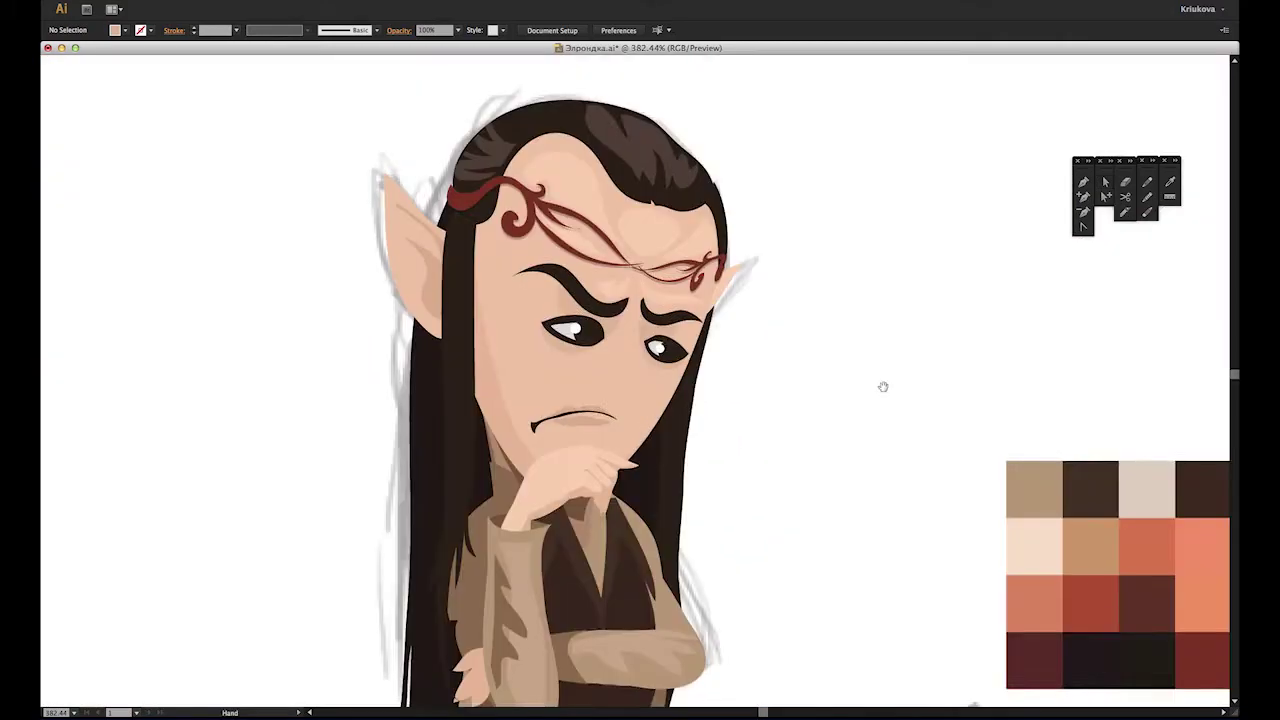
Step: Nudge both eyes' pupils and highlights left so the elf glances sideways
drag(805, 407, 577, 384)
key(Left)
key(Left)
key(Left)
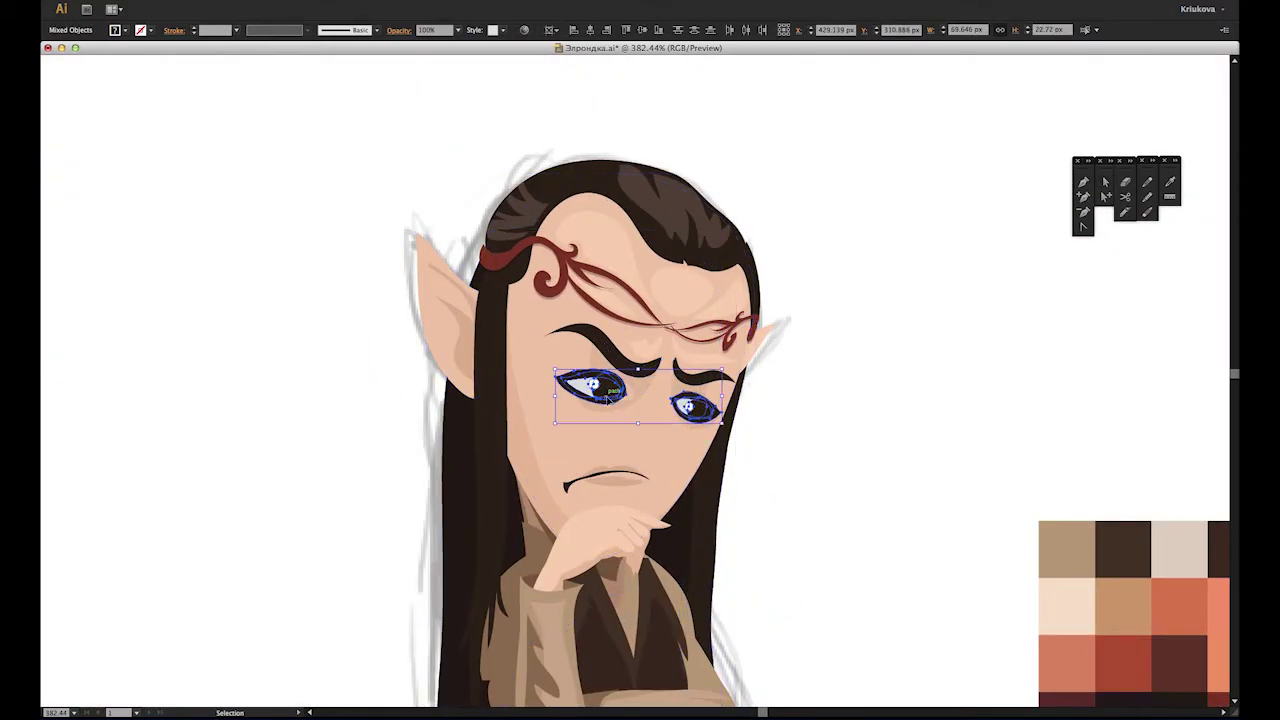
click(853, 506)
key(ctrl+plus)
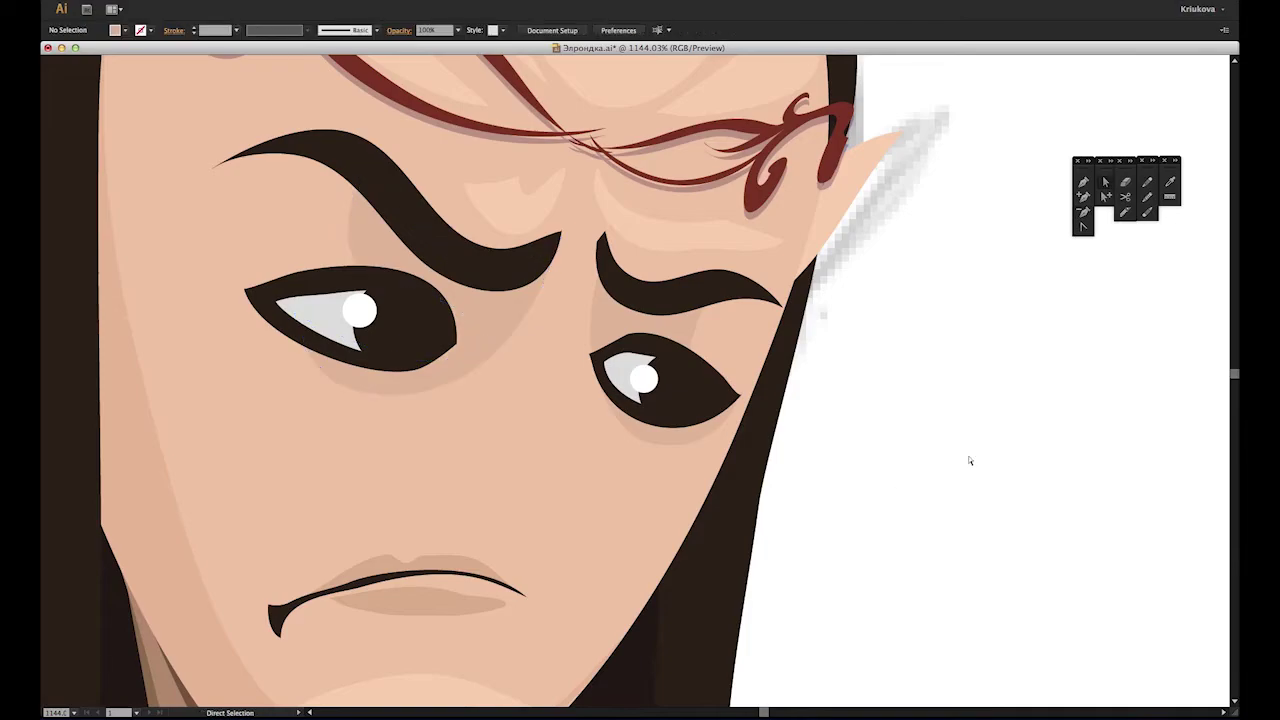
key(ctrl+1)
drag(688, 559, 667, 601)
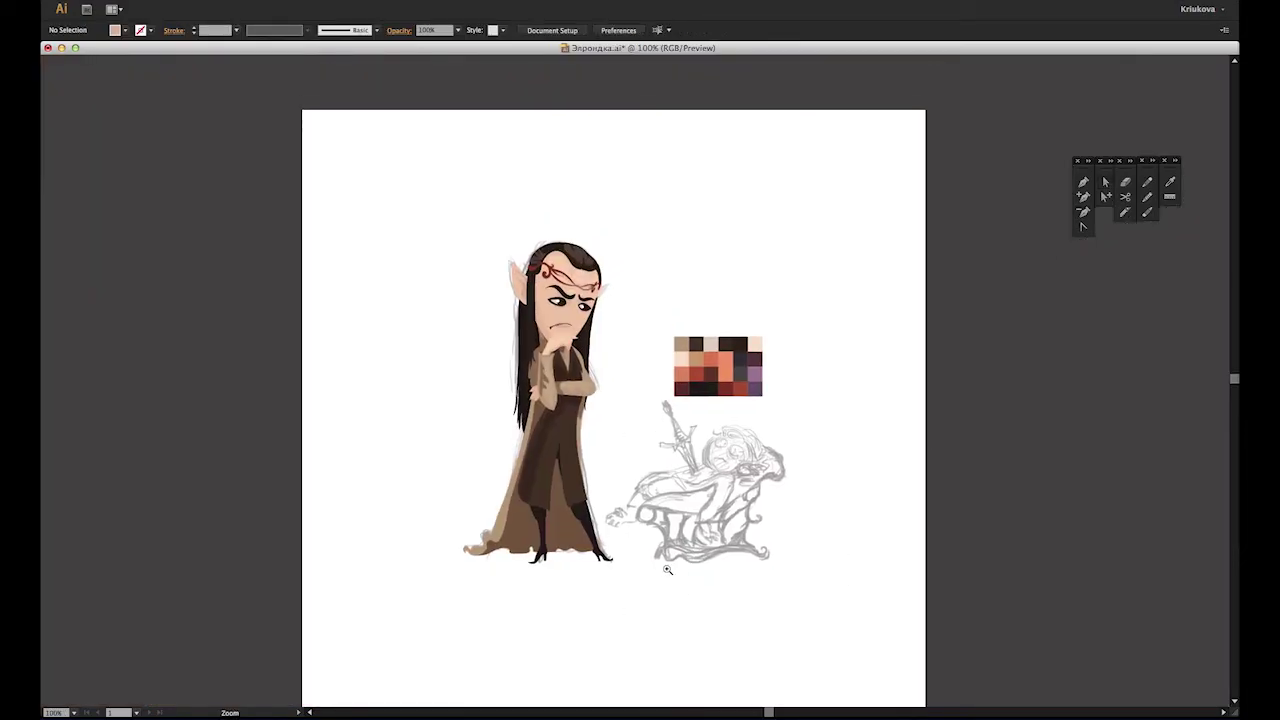
drag(620, 421, 793, 578)
key(ctrl+1)
Step: Reshape the right eye outline by dragging its outer corner and lower-curve anchors
drag(515, 268, 627, 330)
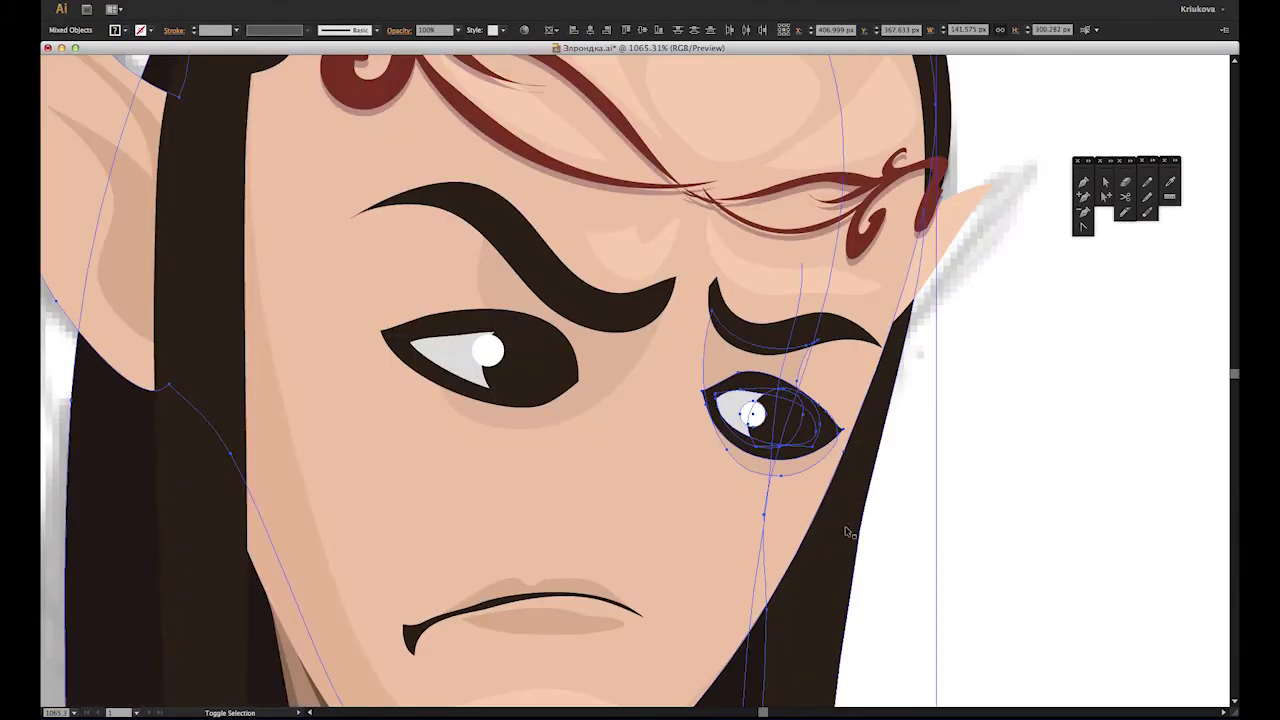
click(894, 529)
click(728, 452)
key(minus)
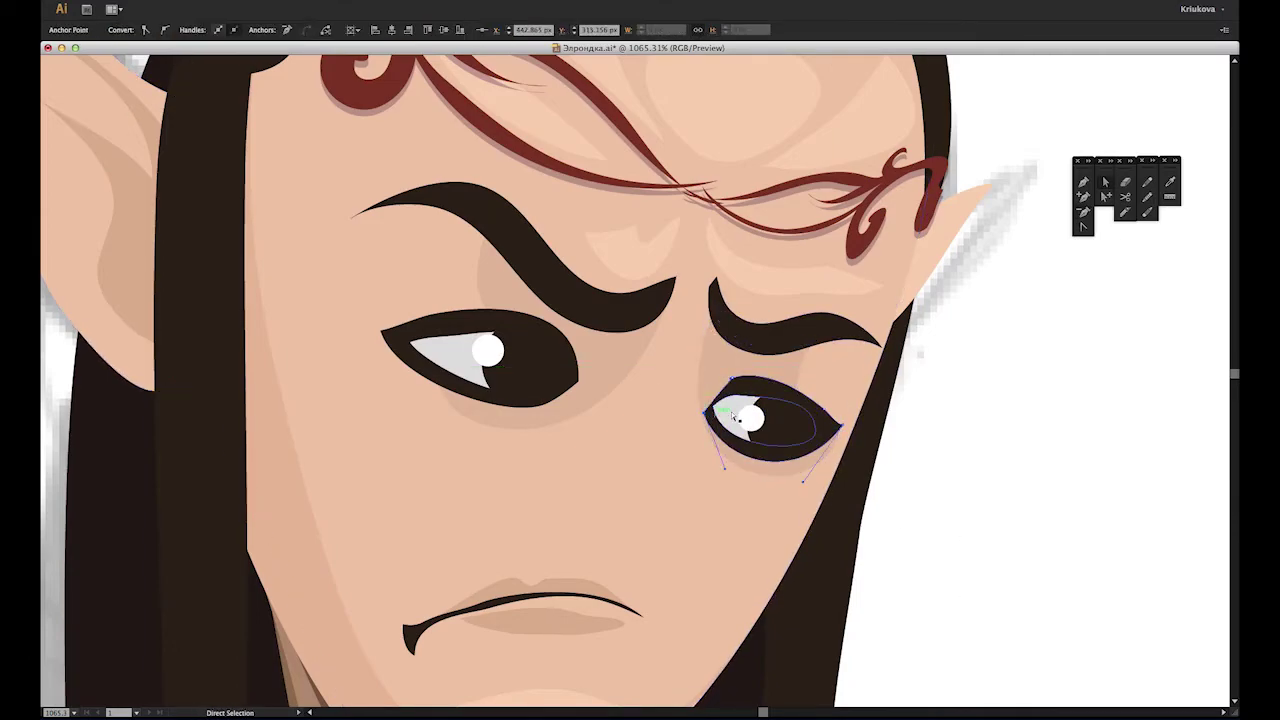
mouse_move(840, 420)
mouse_down()
mouse_move(842, 443)
mouse_move(716, 473)
mouse_up()
drag(713, 420, 710, 412)
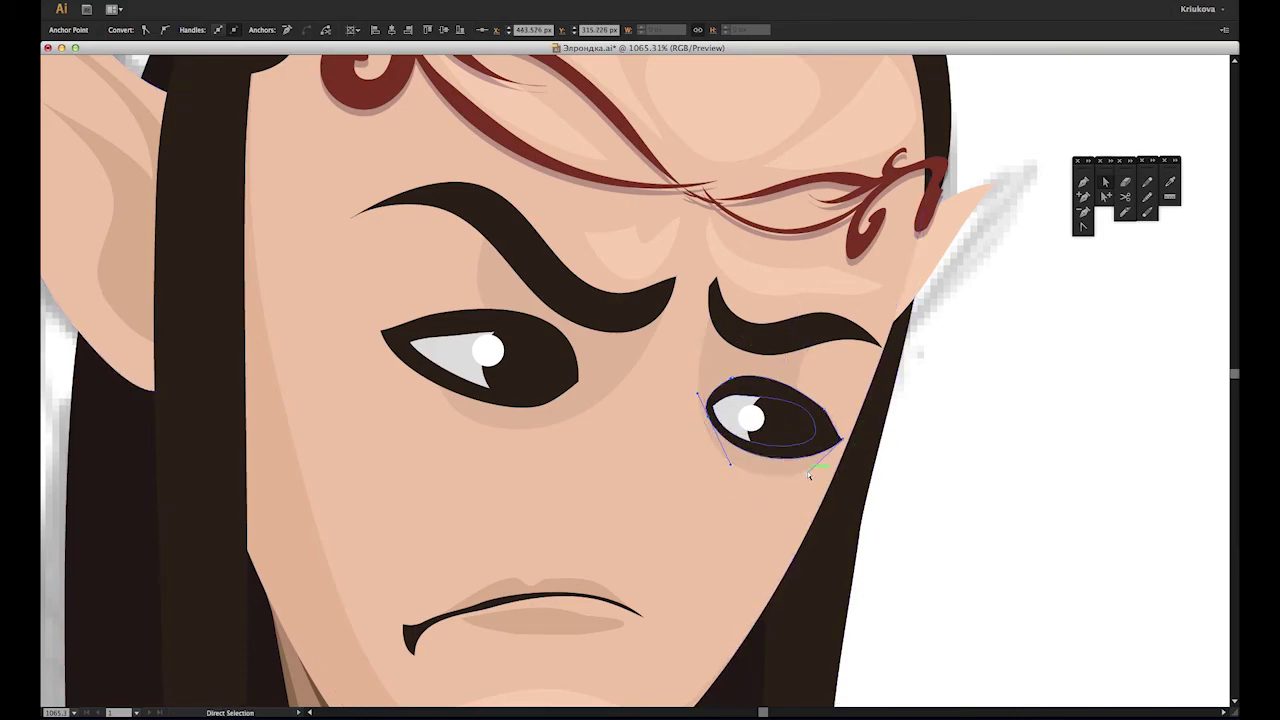
drag(808, 470, 805, 480)
key(ctrl+shift+a)
key(ctrl+0)
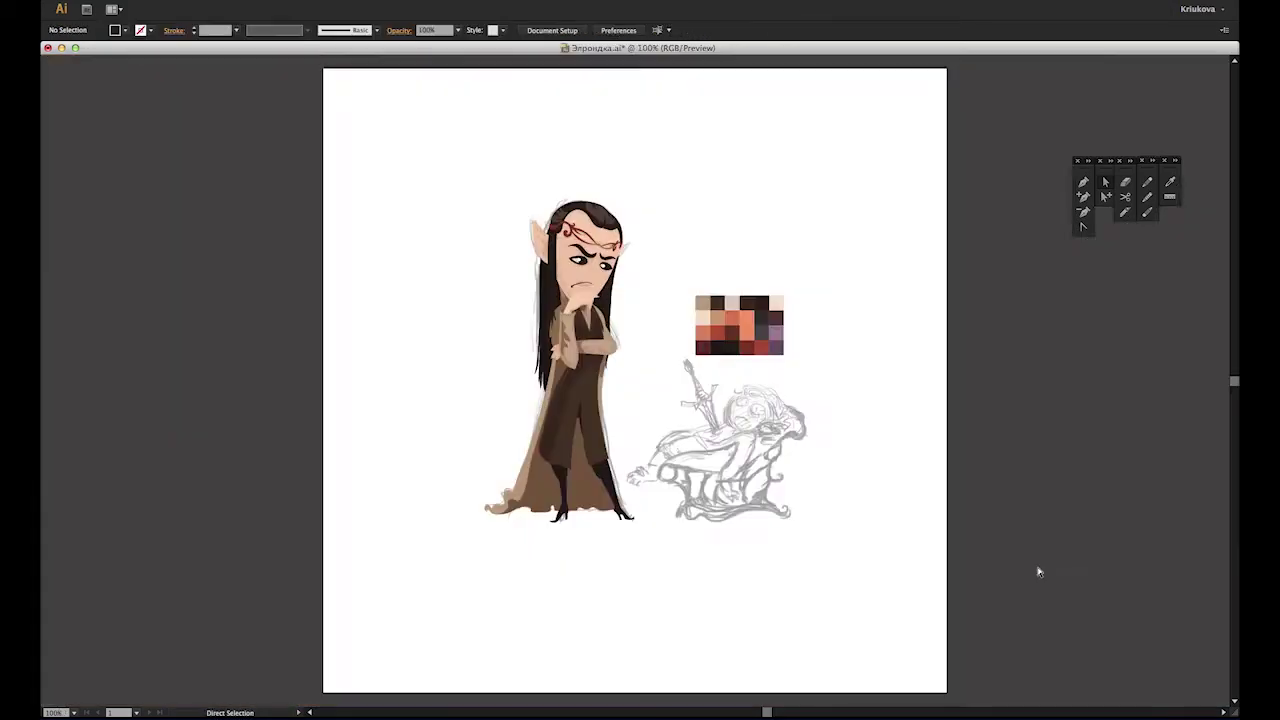
scroll(640, 400, up, 5)
Step: Draw a translucent mauve circle over the sketched head
key(ctrl+alt+l)
click(709, 298)
scroll(900, 500, up, 5)
key(l)
scroll(1037, 208, down, 4)
drag(636, 270, 808, 438)
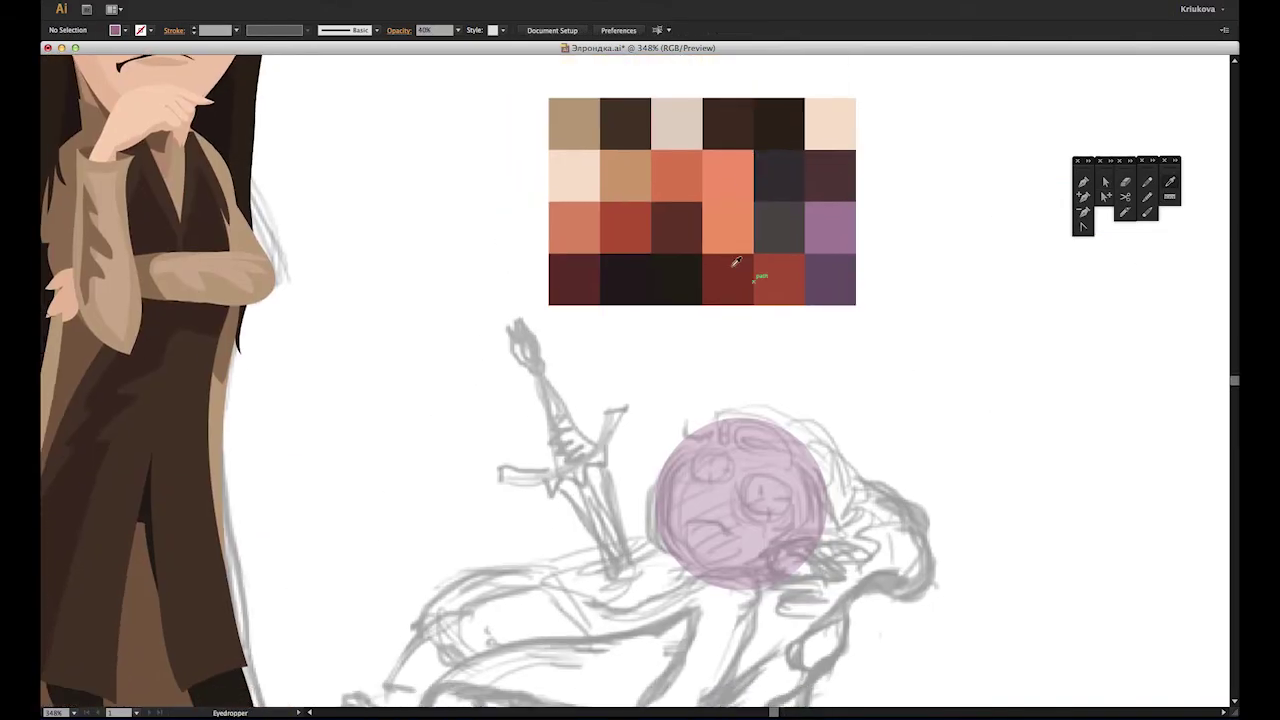
drag(892, 190, 940, 200)
scroll(941, 200, down, 3)
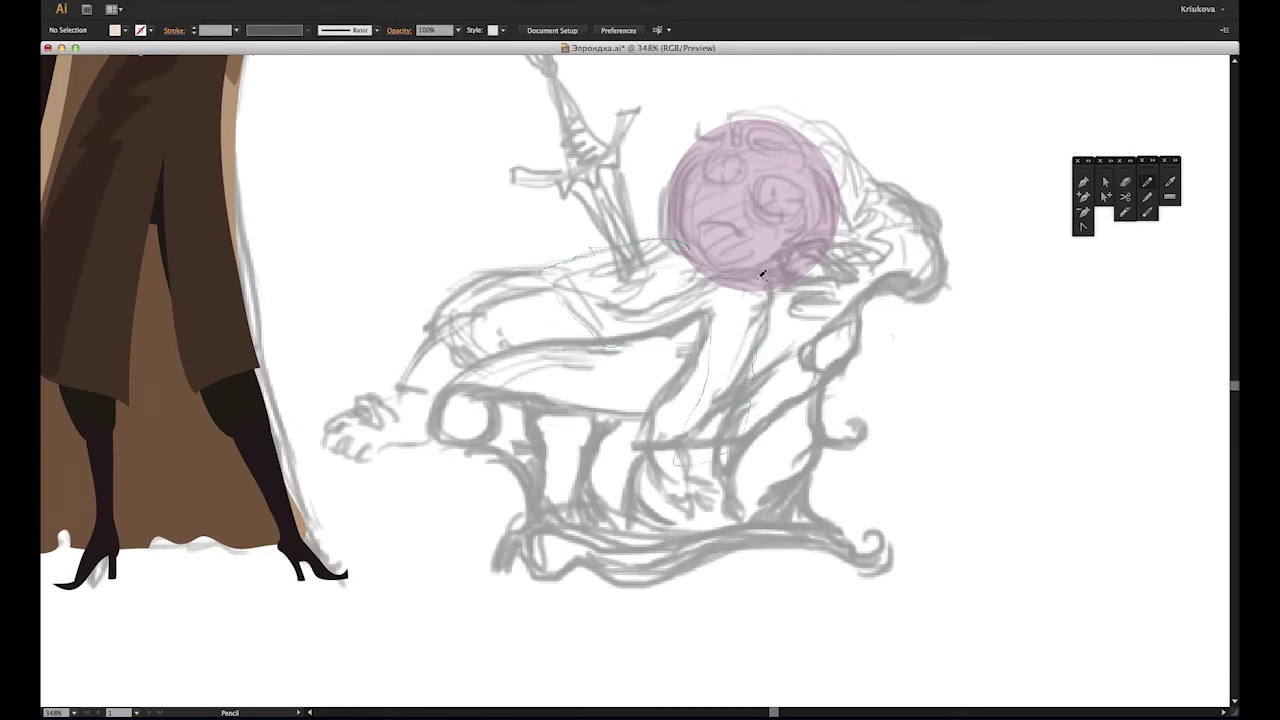
Step: Pencil-draw the pale skin torso and arm, and dark red trousers over the hips
drag(771, 286, 751, 397)
scroll(900, 300, up, 3)
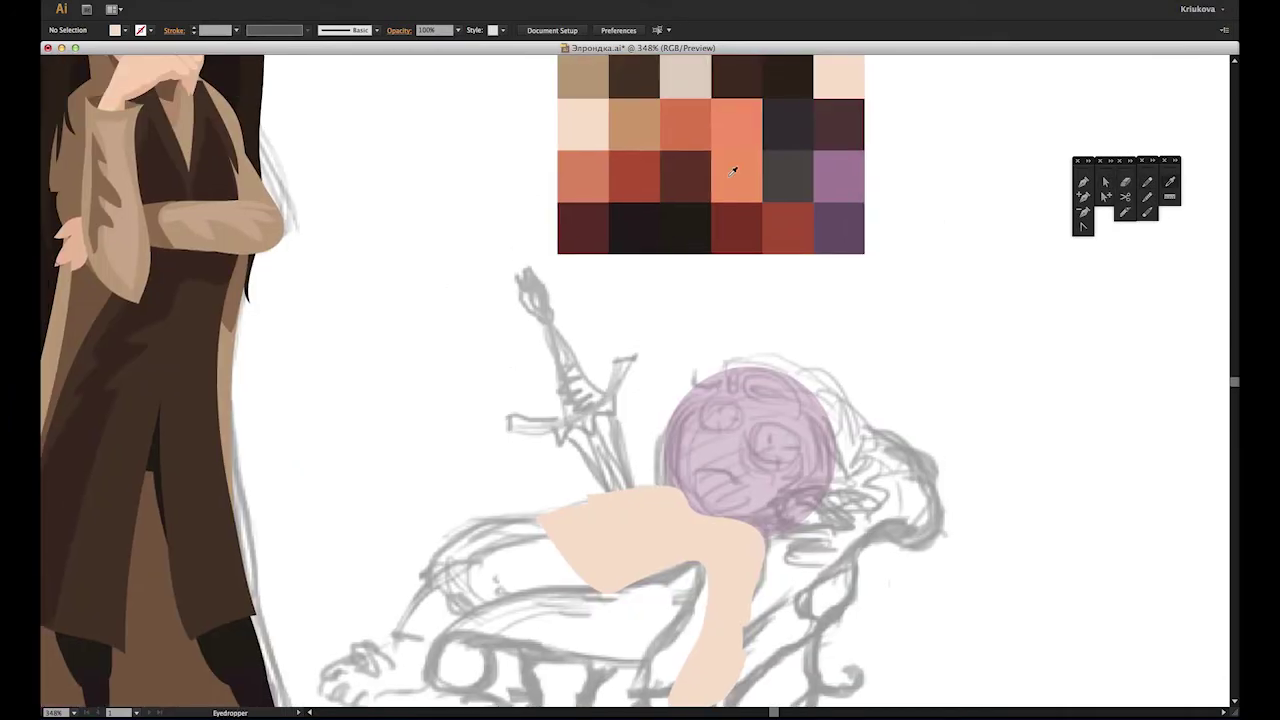
click(734, 225)
scroll(700, 300, down, 2)
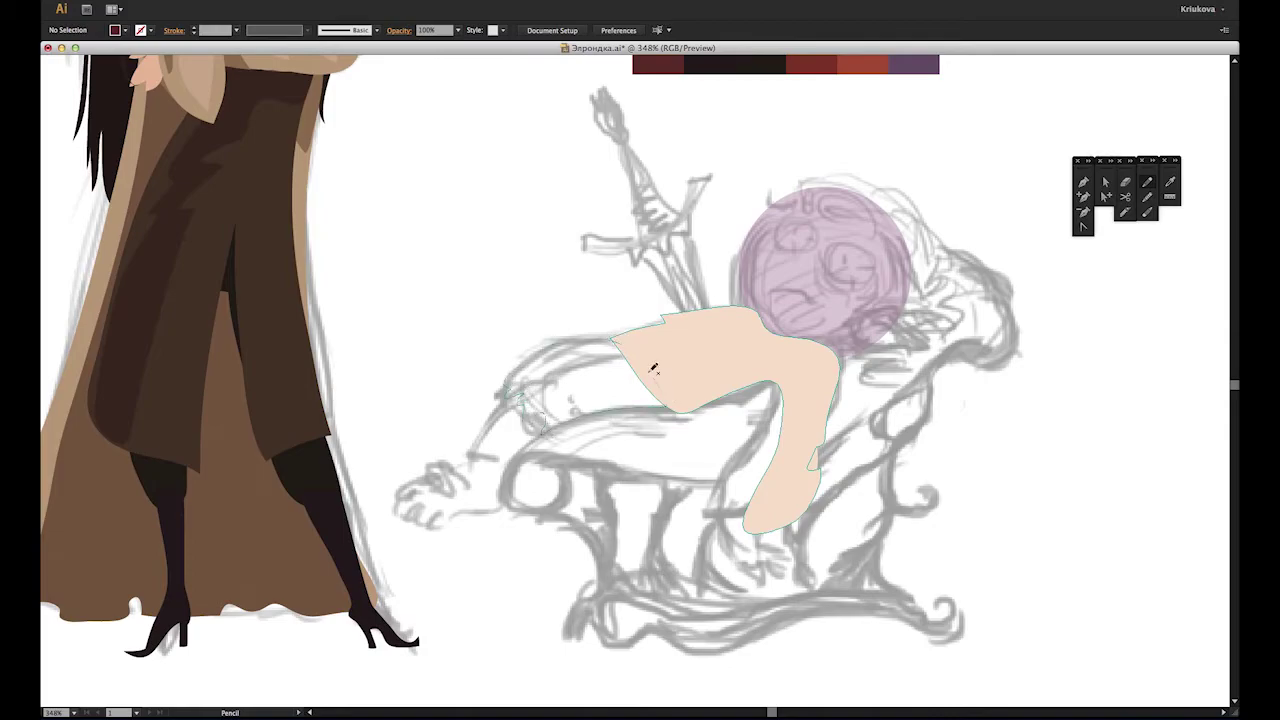
drag(653, 369, 618, 343)
Step: Cut two strips through the dark red trousers with the Eraser
click(1104, 185)
click(1125, 182)
drag(540, 385, 700, 360)
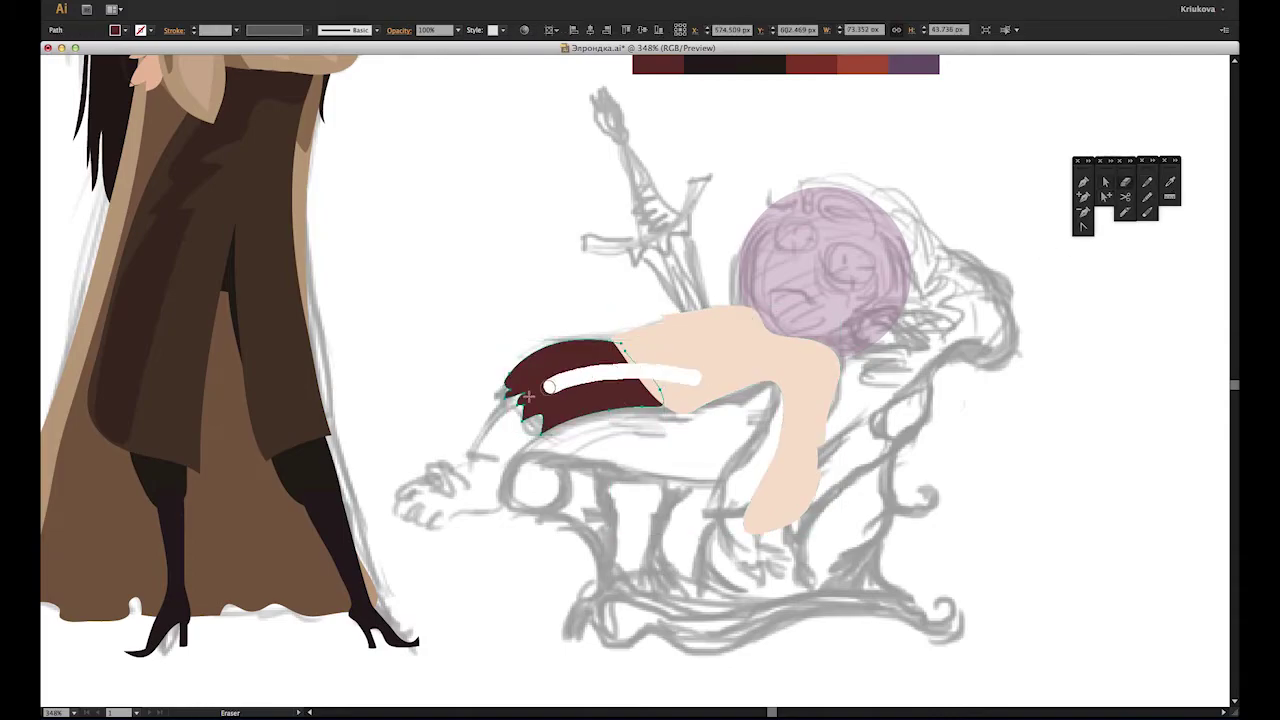
drag(520, 405, 690, 382)
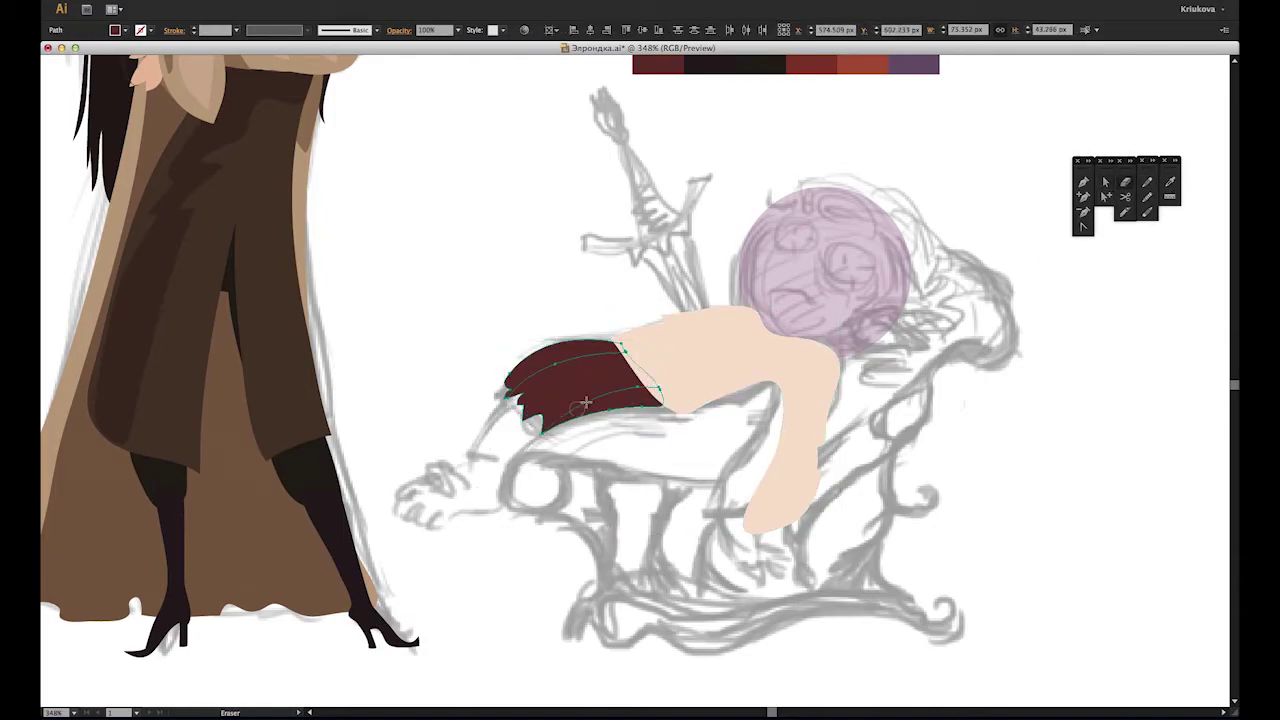
scroll(668, 300, up, 5)
key(Escape)
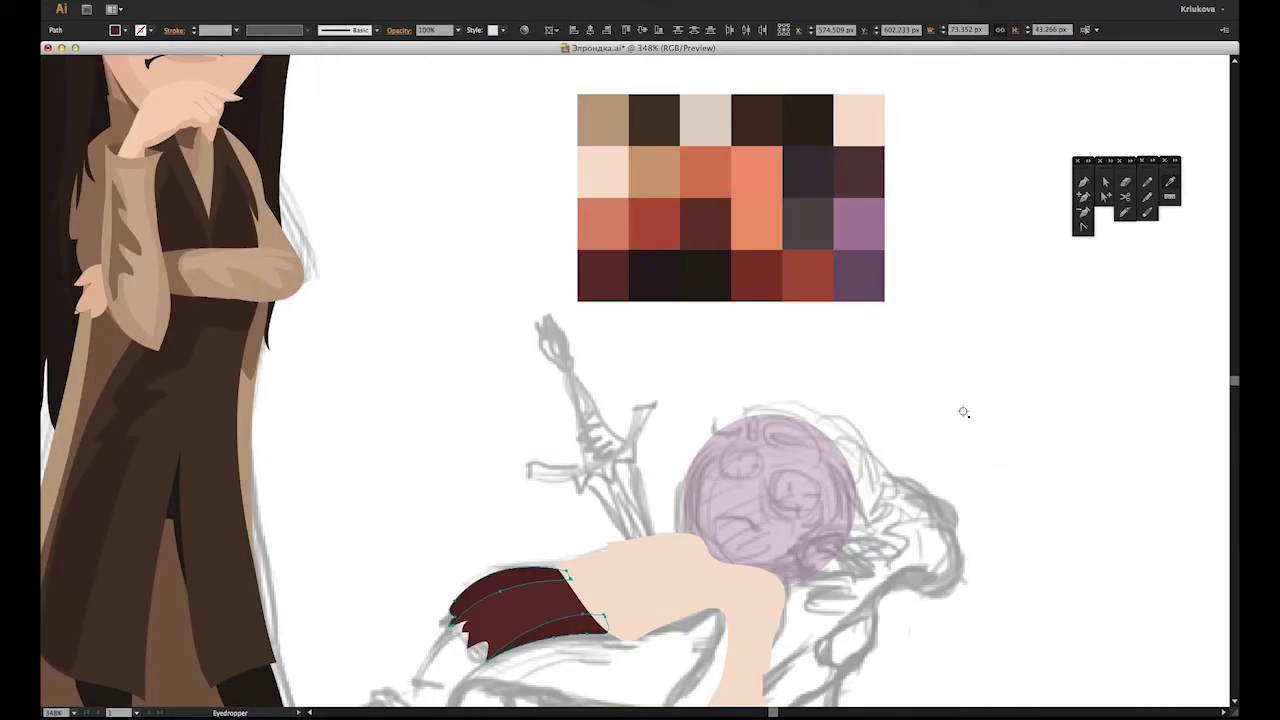
key(a)
scroll(938, 366, down, 4)
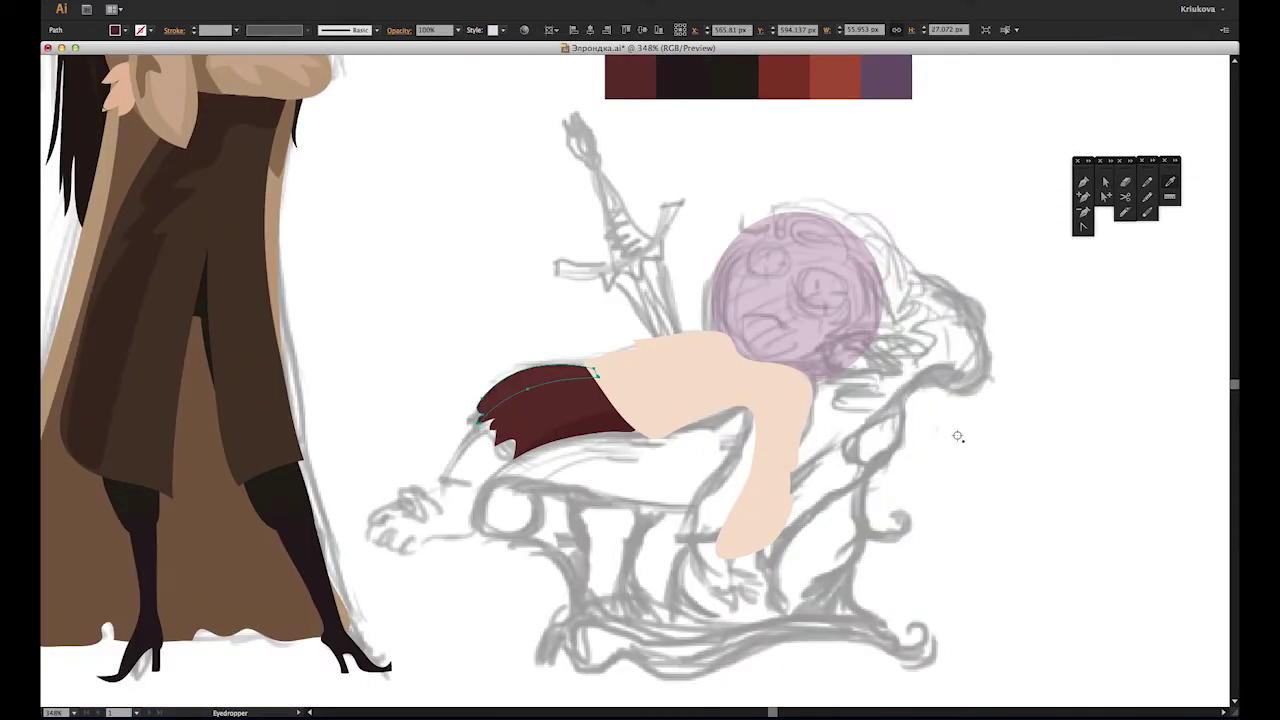
scroll(734, 502, down, 3)
Step: Pencil-draw the dangling translucent hand below the figure's arm
key(n)
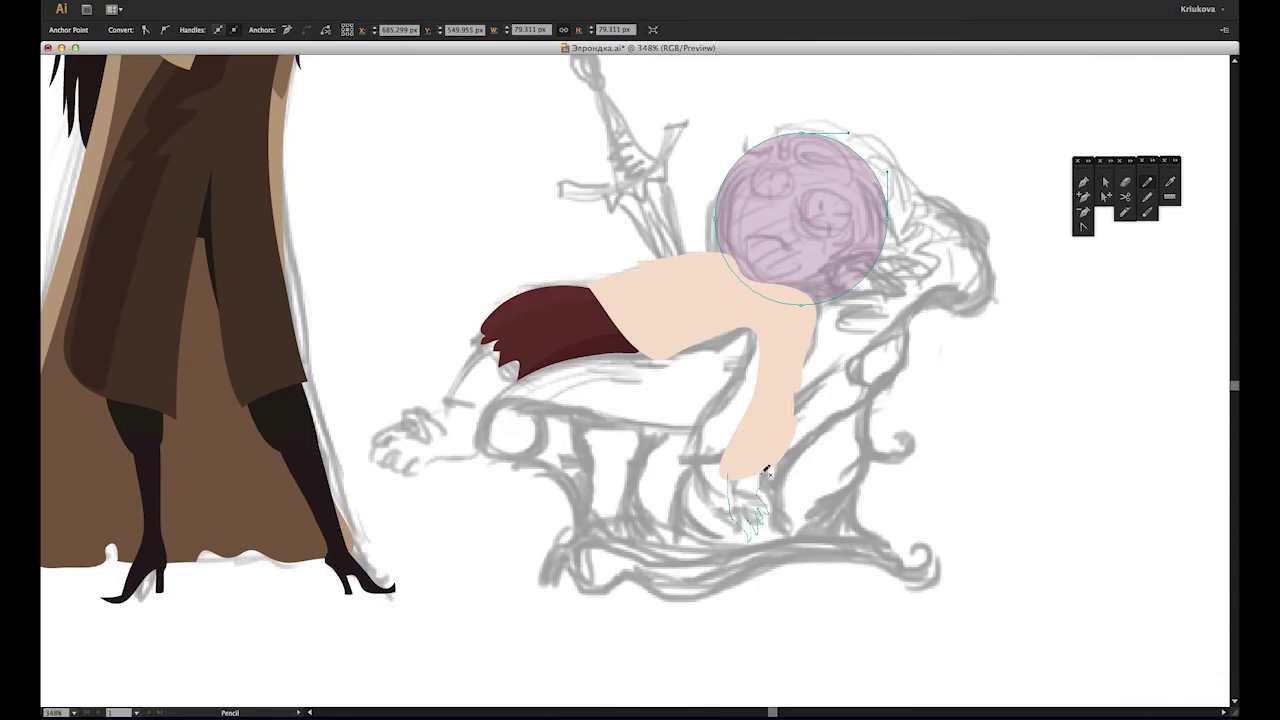
drag(760, 488, 757, 540)
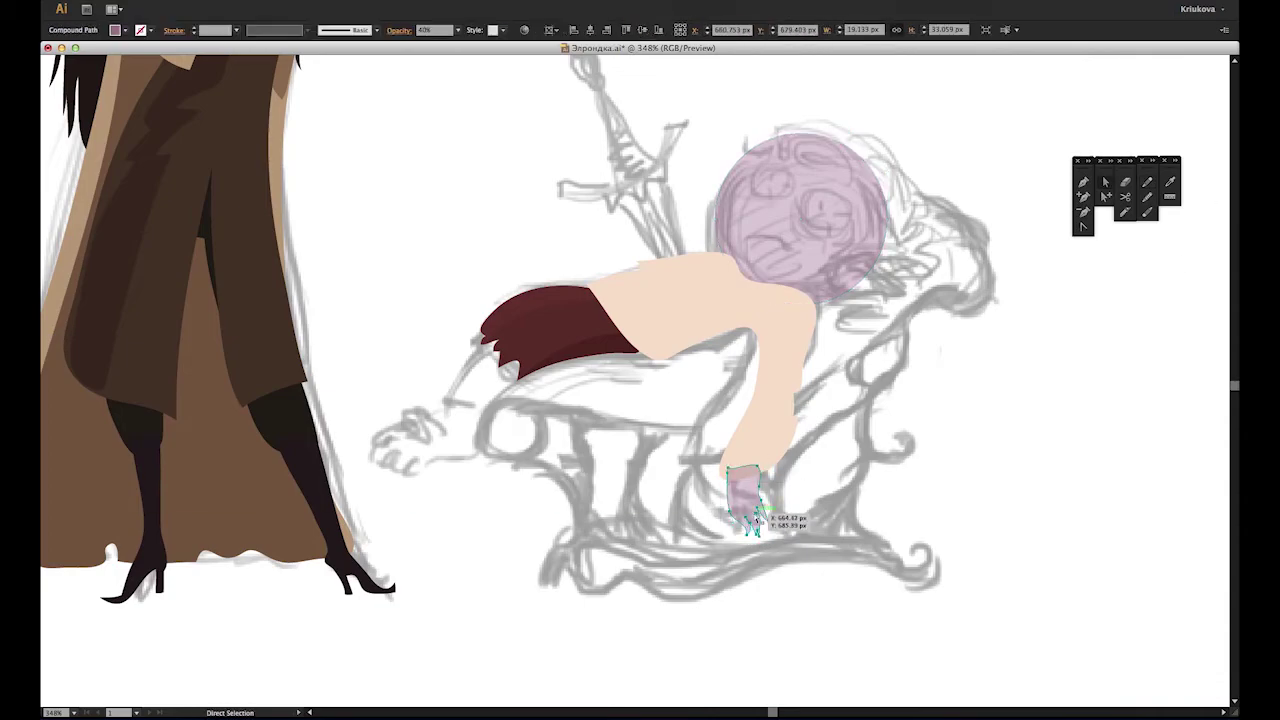
scroll(1006, 277, up, 1)
key(v)
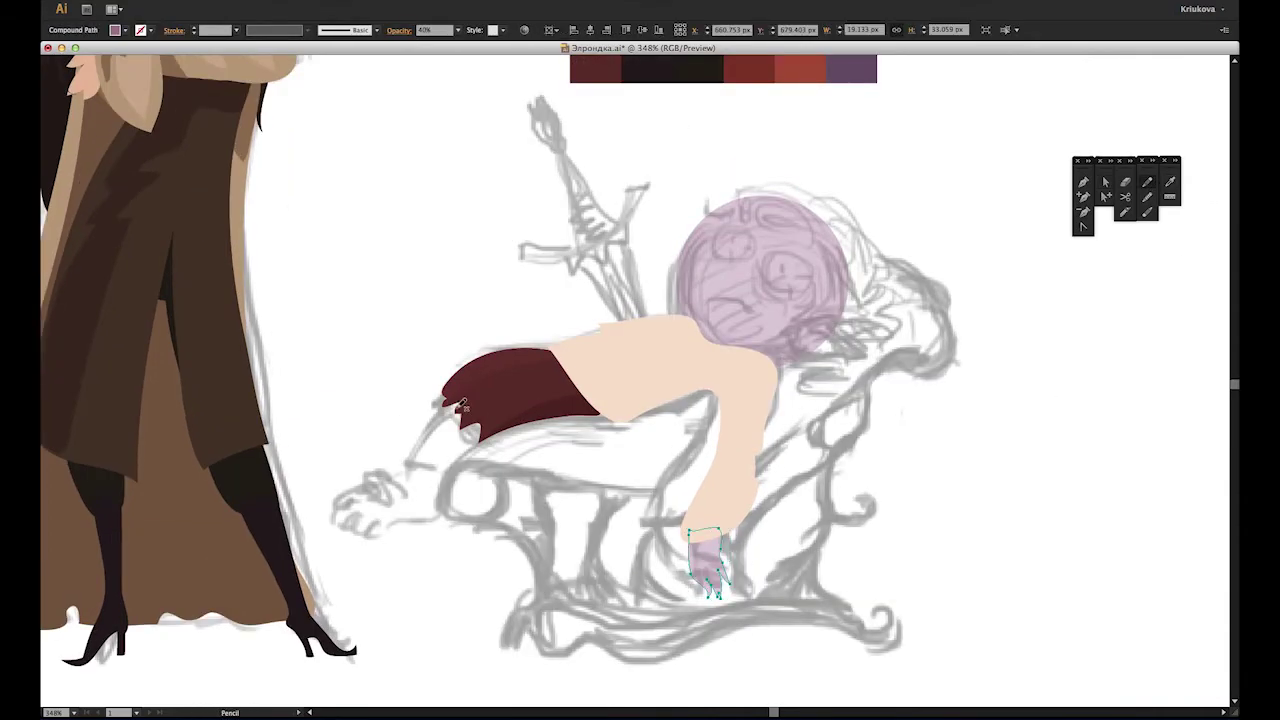
Step: Draw the other arm from hand to thigh and place the red couch behind the figure
drag(416, 513, 446, 398)
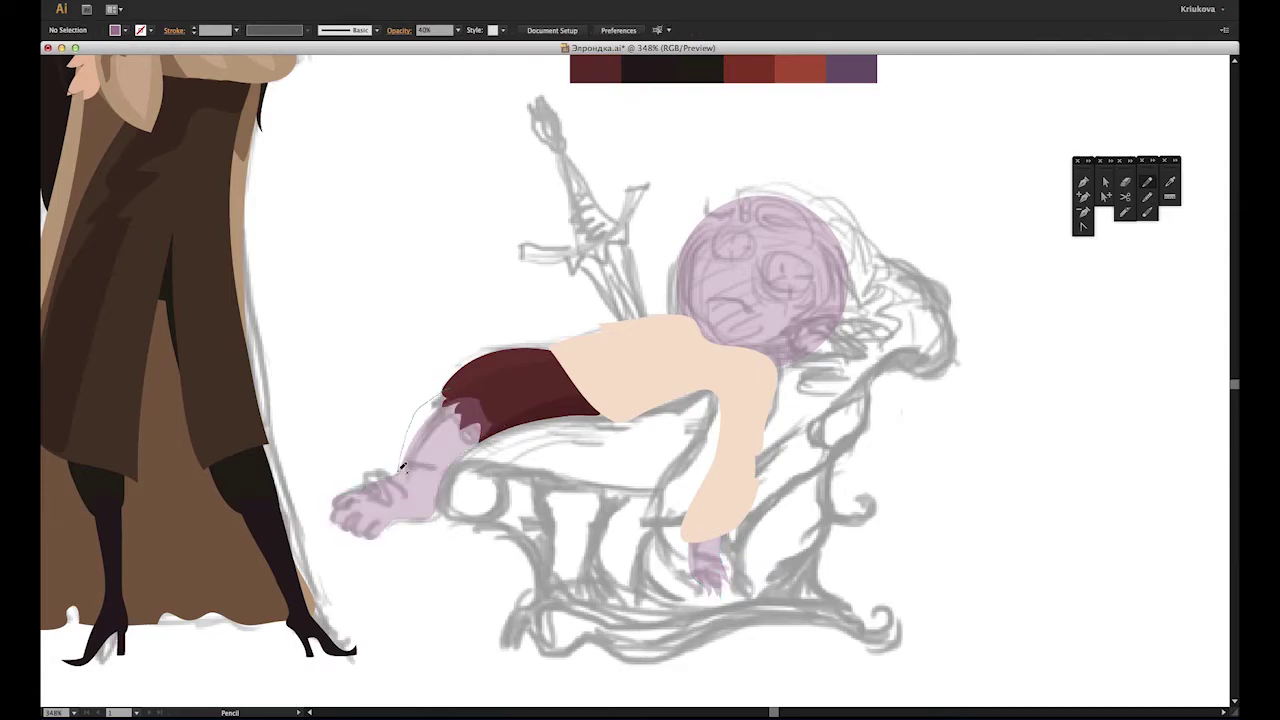
drag(432, 553, 430, 490)
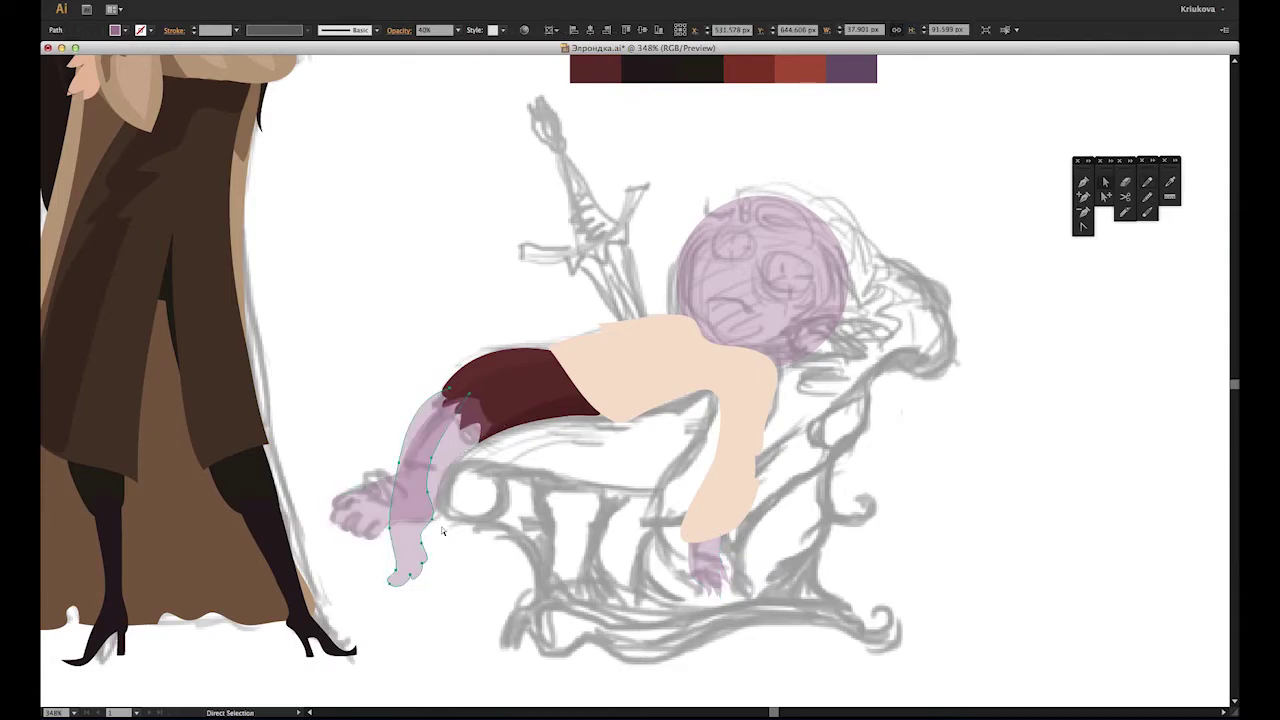
mouse_move(405, 568)
mouse_down()
mouse_move(417, 548)
mouse_move(414, 452)
mouse_up()
click(408, 593)
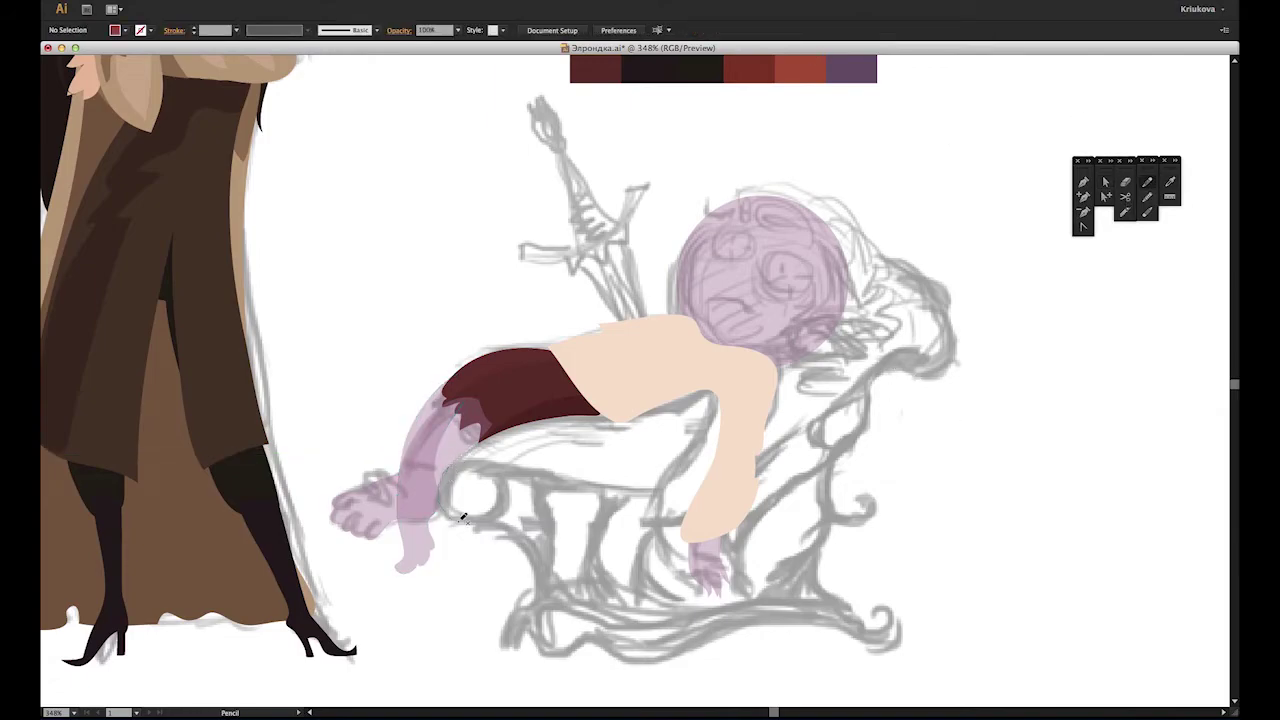
key(ctrl+f)
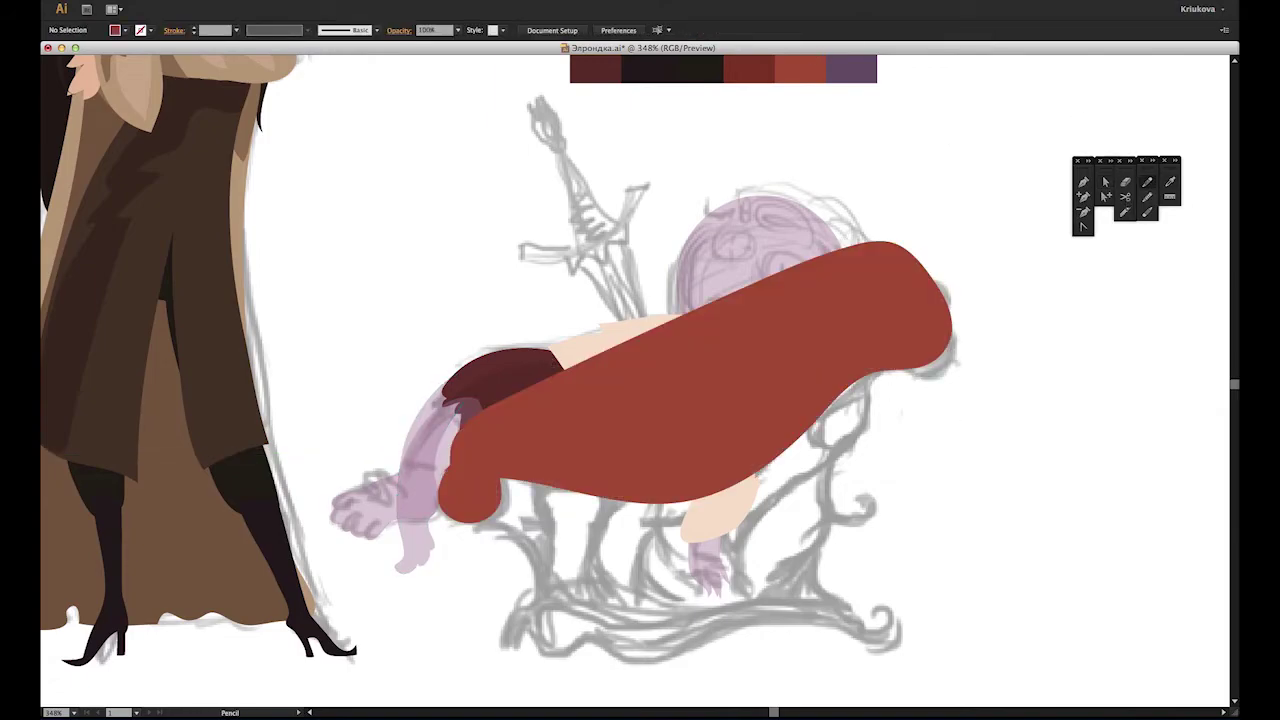
key(ctrl+bracketleft)
key(ctrl+bracketleft)
key(shift+e)
drag(893, 238, 745, 482)
mouse_move(717, 420)
mouse_down()
mouse_move(470, 505)
mouse_move(690, 500)
mouse_up()
drag(932, 270, 876, 360)
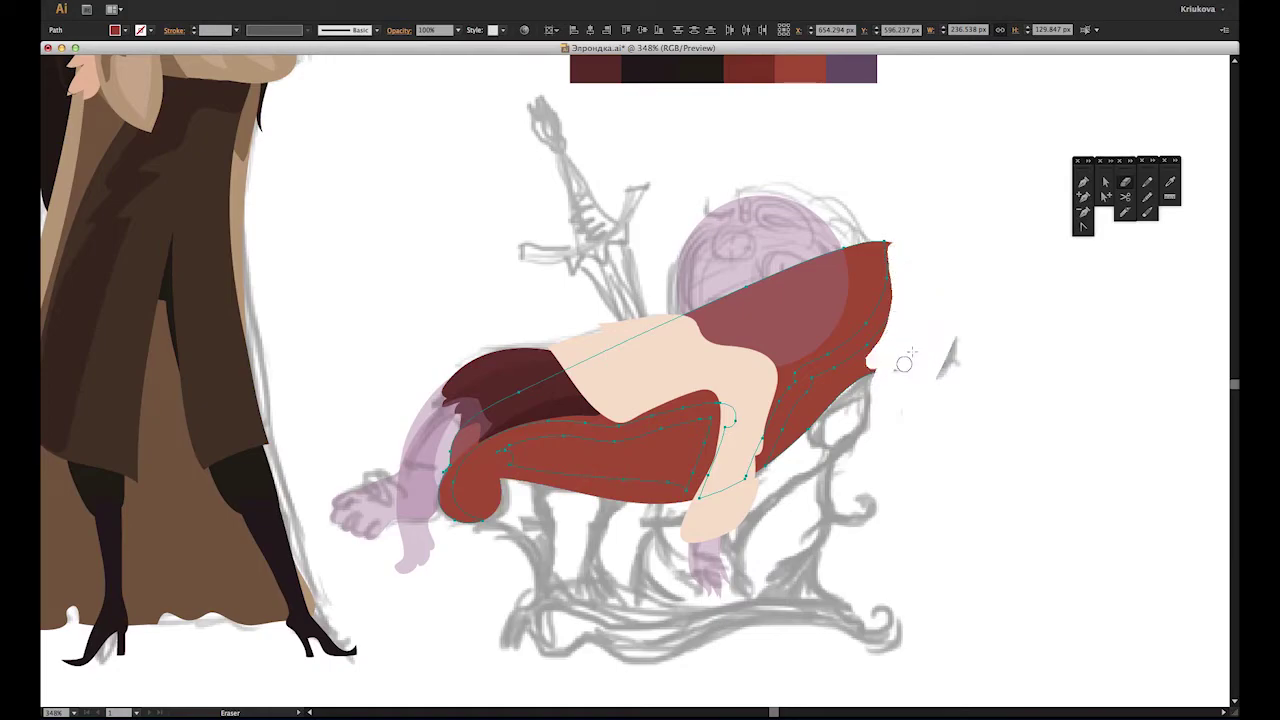
drag(678, 472, 476, 460)
mouse_move(695, 430)
mouse_down()
mouse_move(660, 460)
mouse_move(530, 480)
mouse_up()
key(i)
key(v)
click(982, 342)
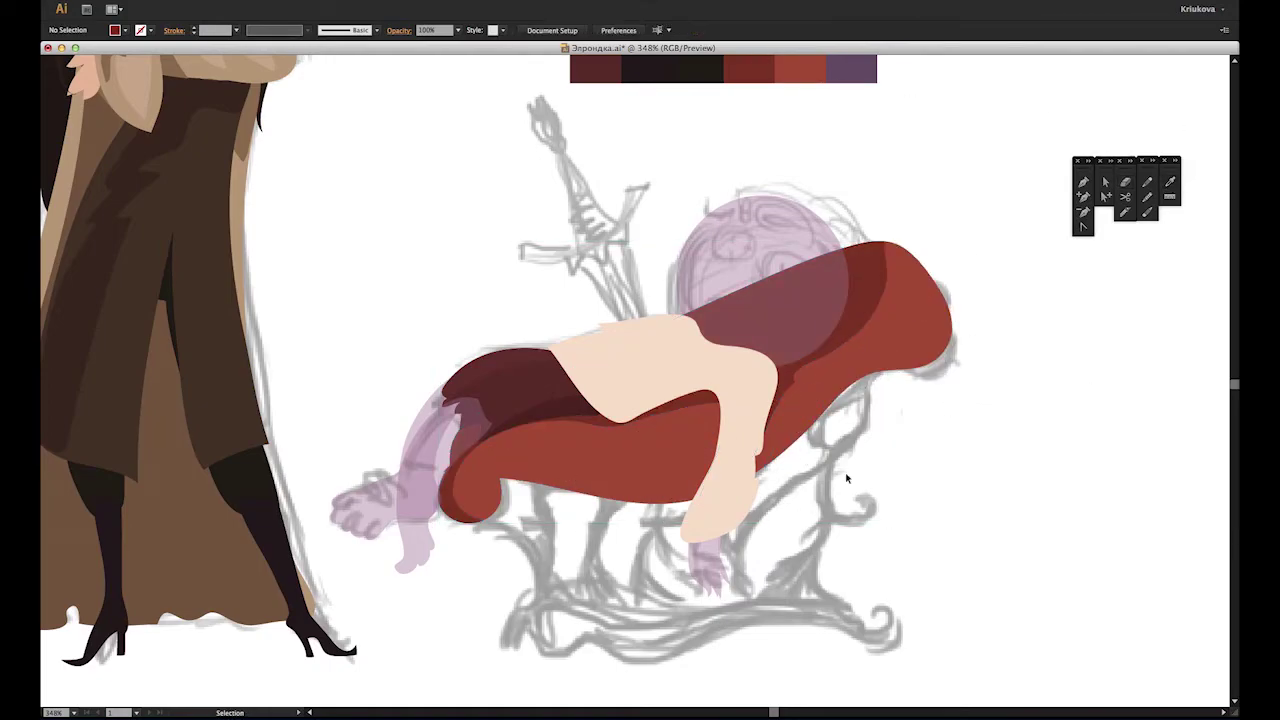
scroll(952, 246, up, 5)
scroll(581, 413, down, 7)
key(n)
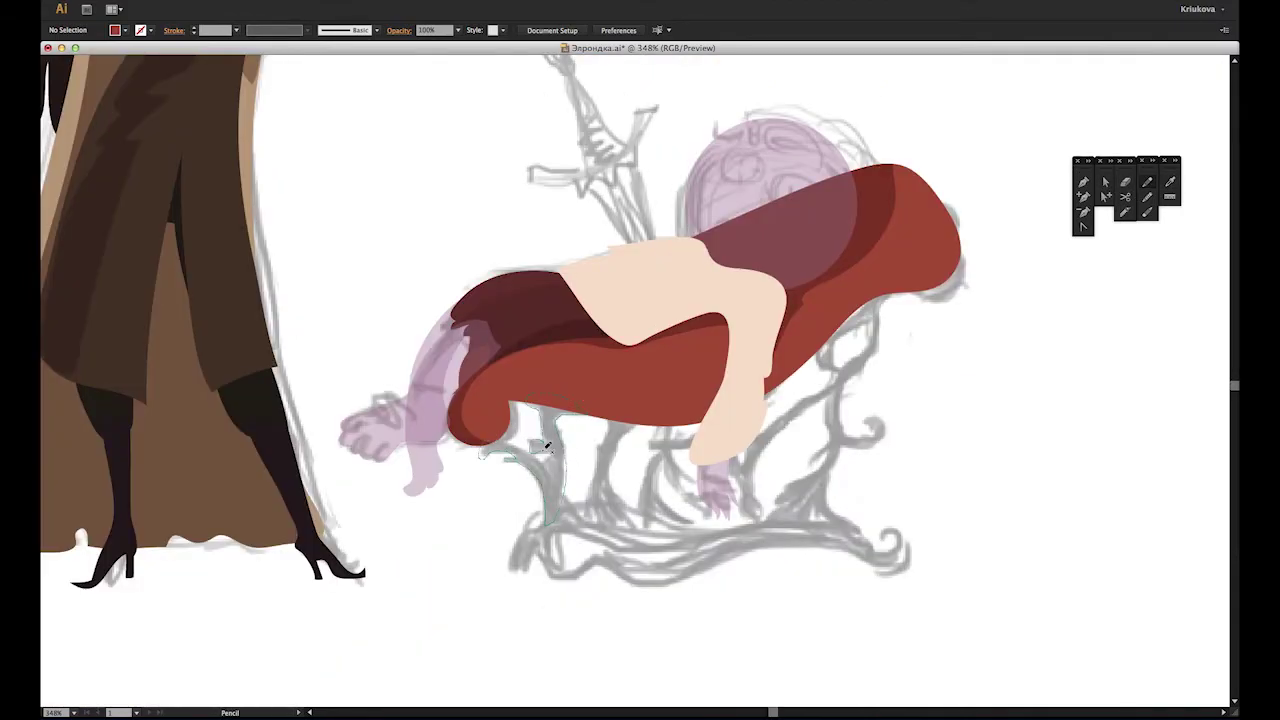
Step: Pencil-draw the red hanging shape, ornate right leg and wavy base under the couch
drag(511, 388, 515, 405)
drag(629, 430, 631, 425)
mouse_move(664, 430)
mouse_down()
mouse_move(662, 510)
mouse_move(727, 400)
mouse_up()
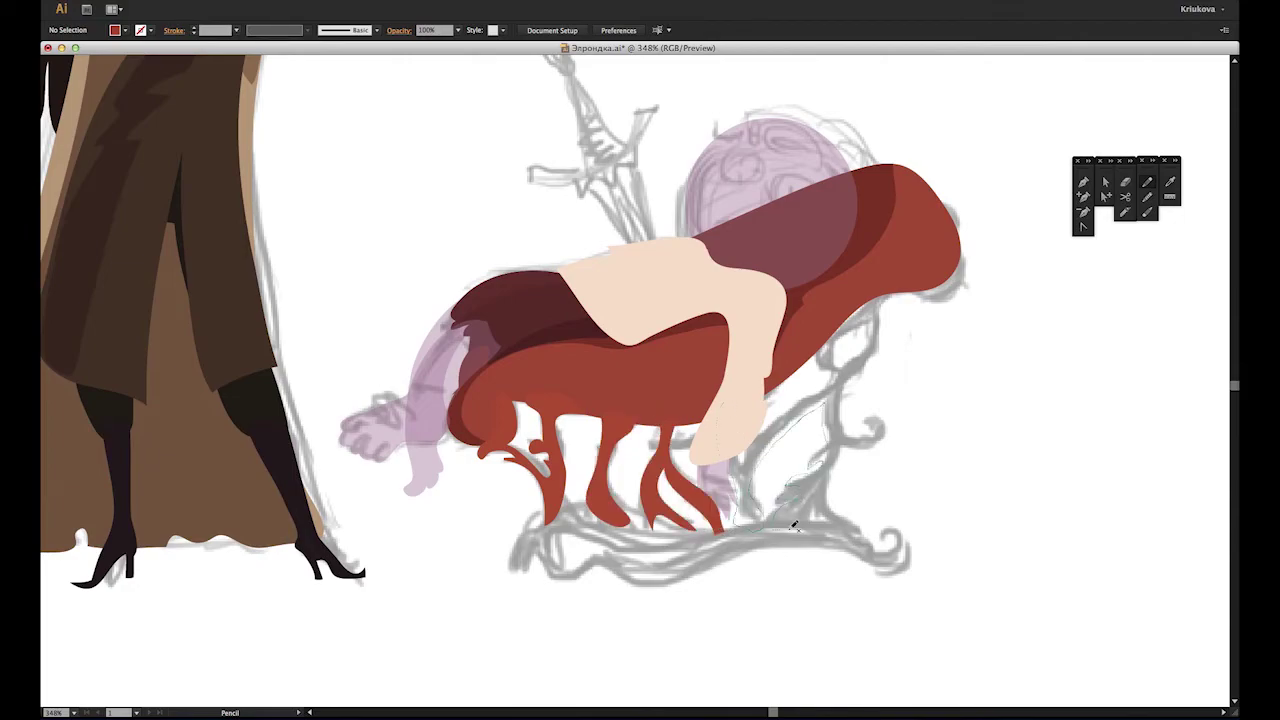
drag(755, 445, 845, 313)
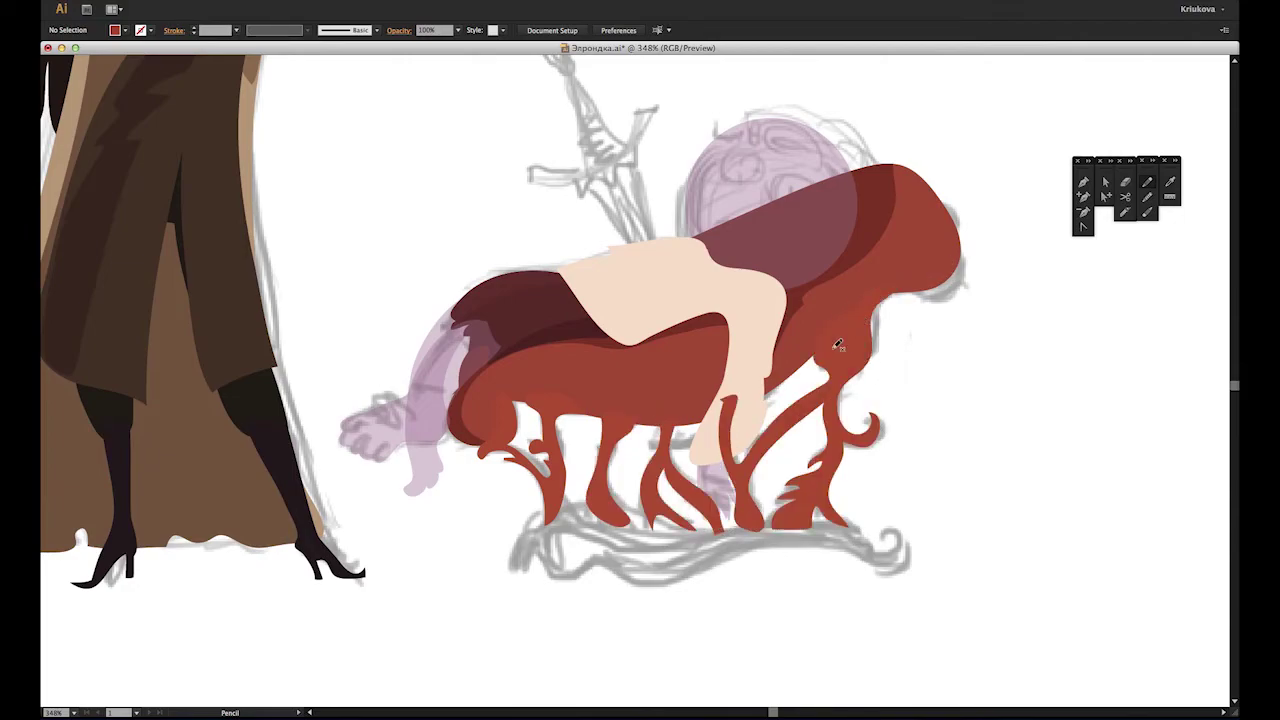
click(863, 342)
drag(788, 412, 783, 421)
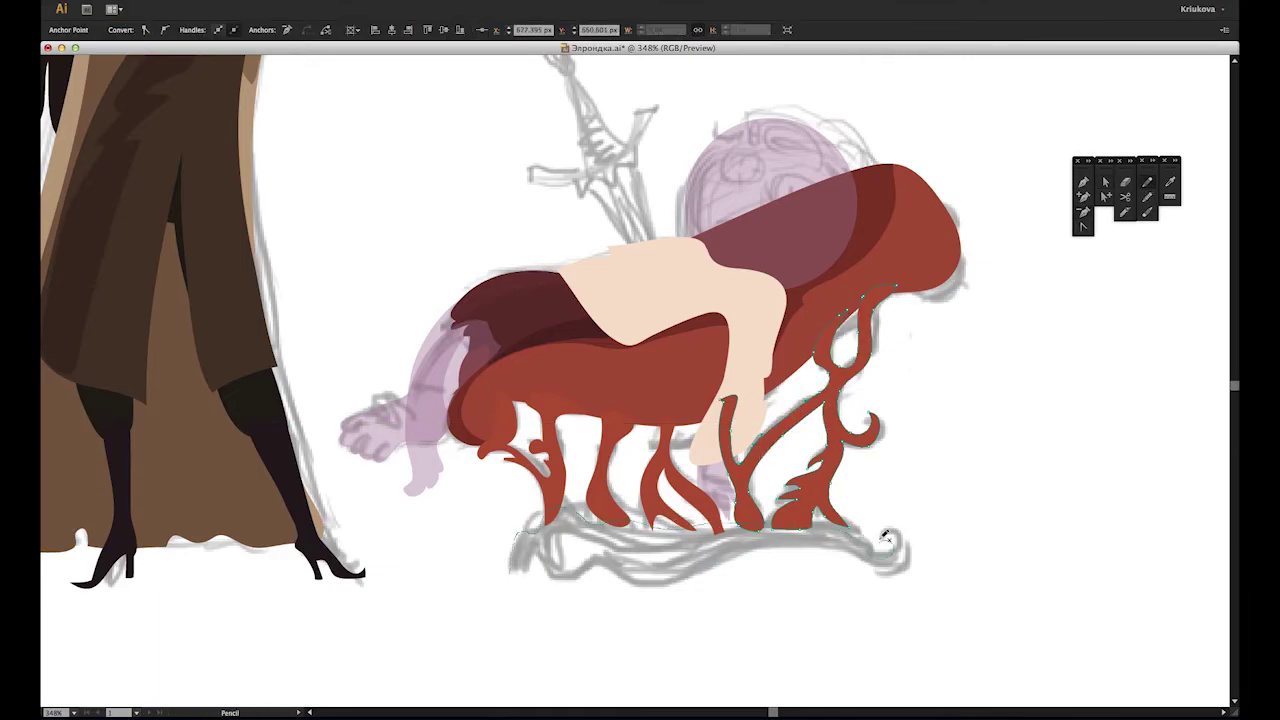
drag(677, 578, 546, 549)
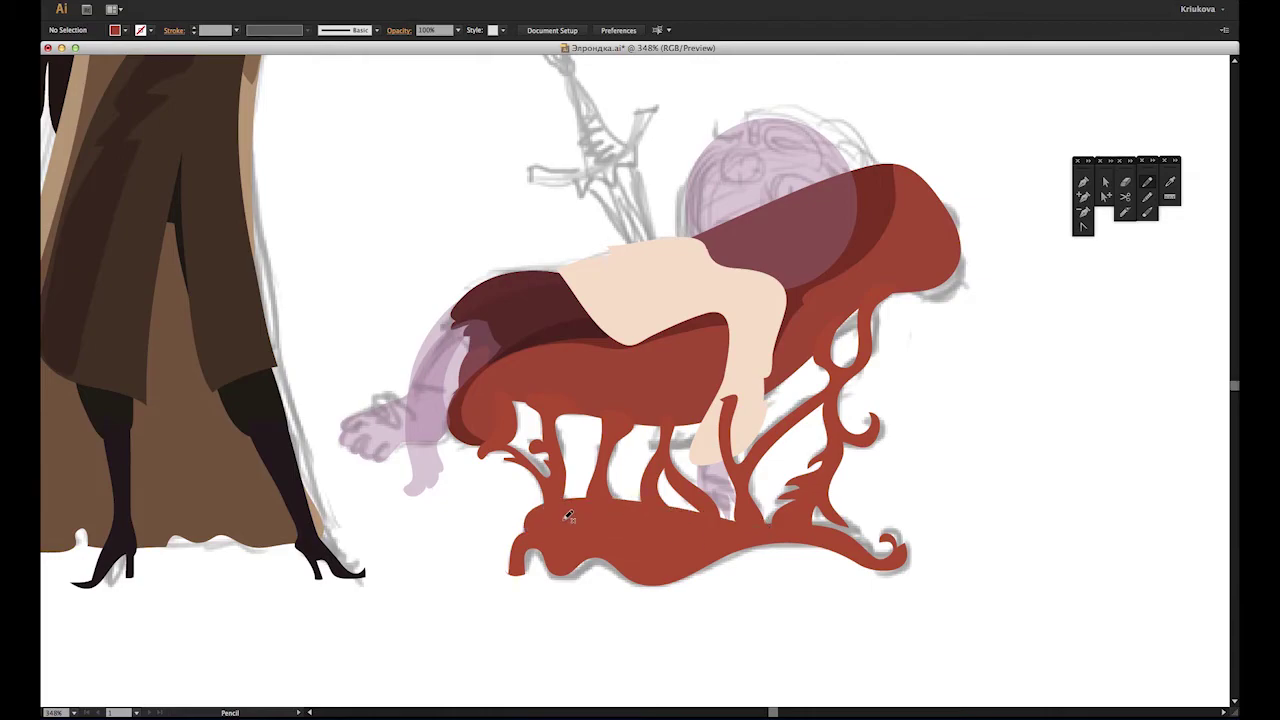
Step: Reshape the couch base by moving one of its anchor points
key(a)
key(Return)
drag(845, 527, 855, 541)
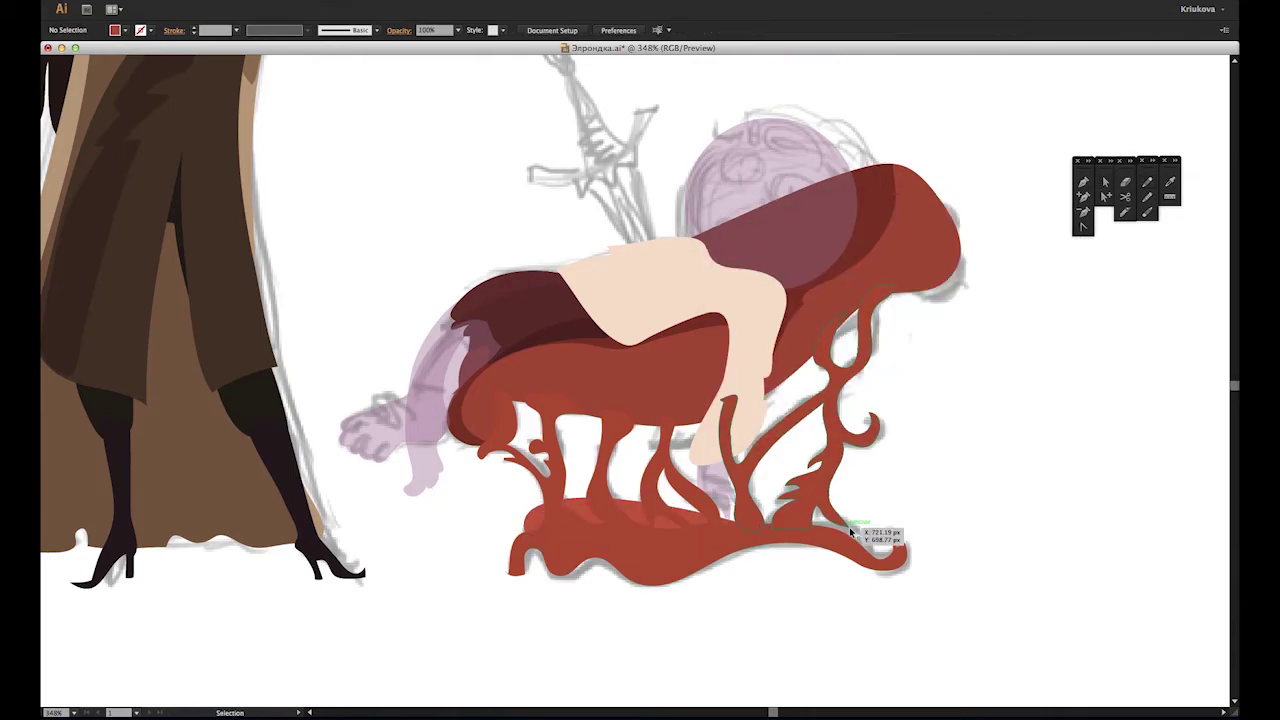
click(853, 541)
scroll(908, 443, up, 2)
click(592, 508)
Step: Erase a horizontal strip across the couch base
key(a)
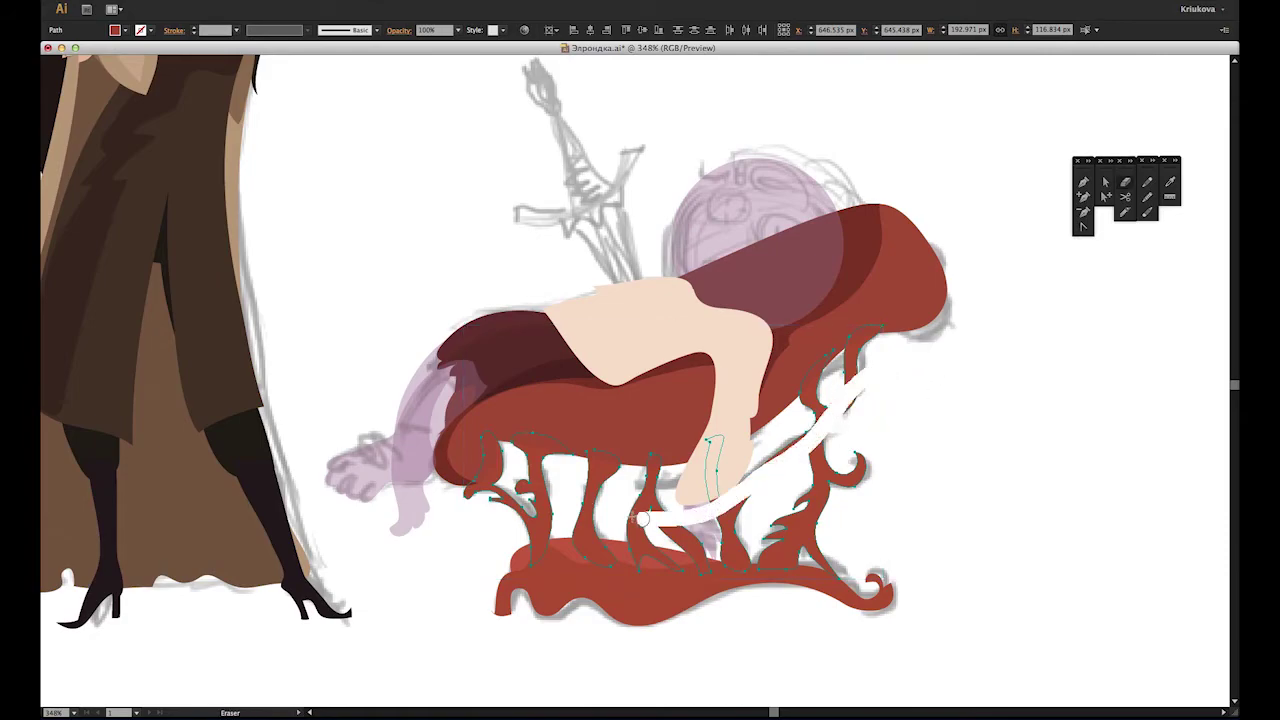
double_click(1143, 205)
key(Return)
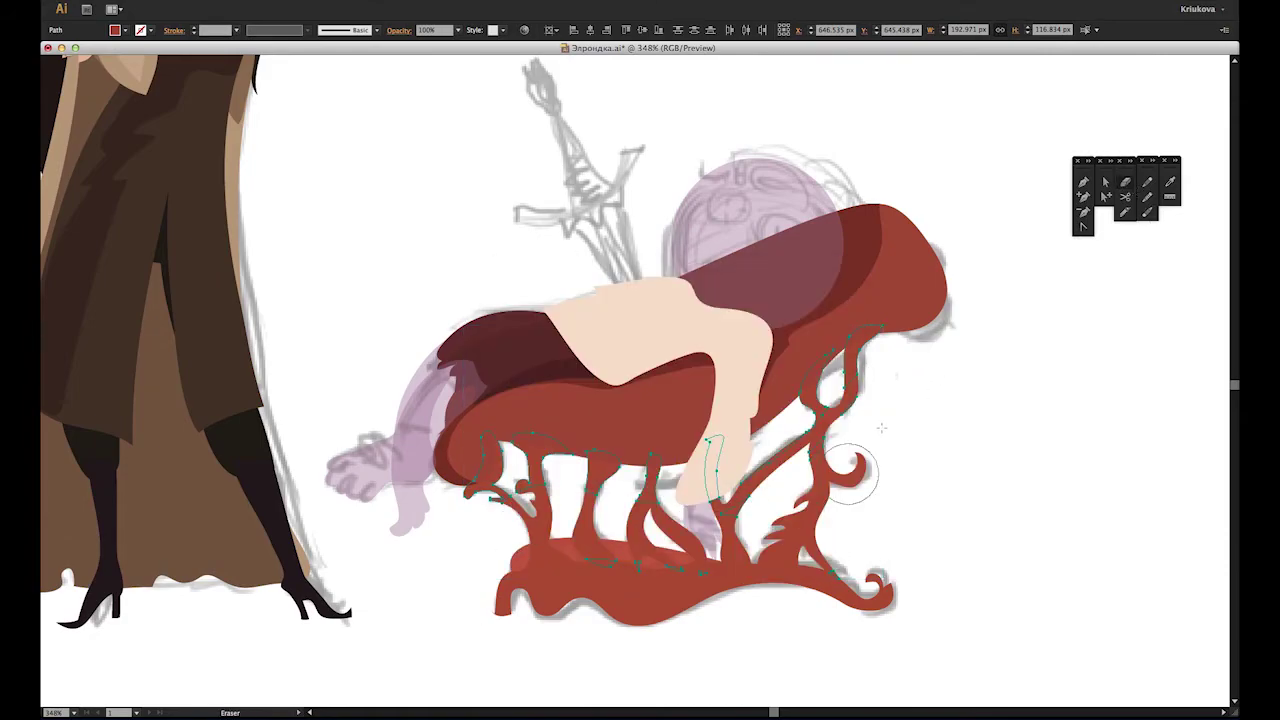
key(i)
ctrl+click(663, 606)
double_click(1143, 205)
key(Return)
drag(505, 570, 885, 582)
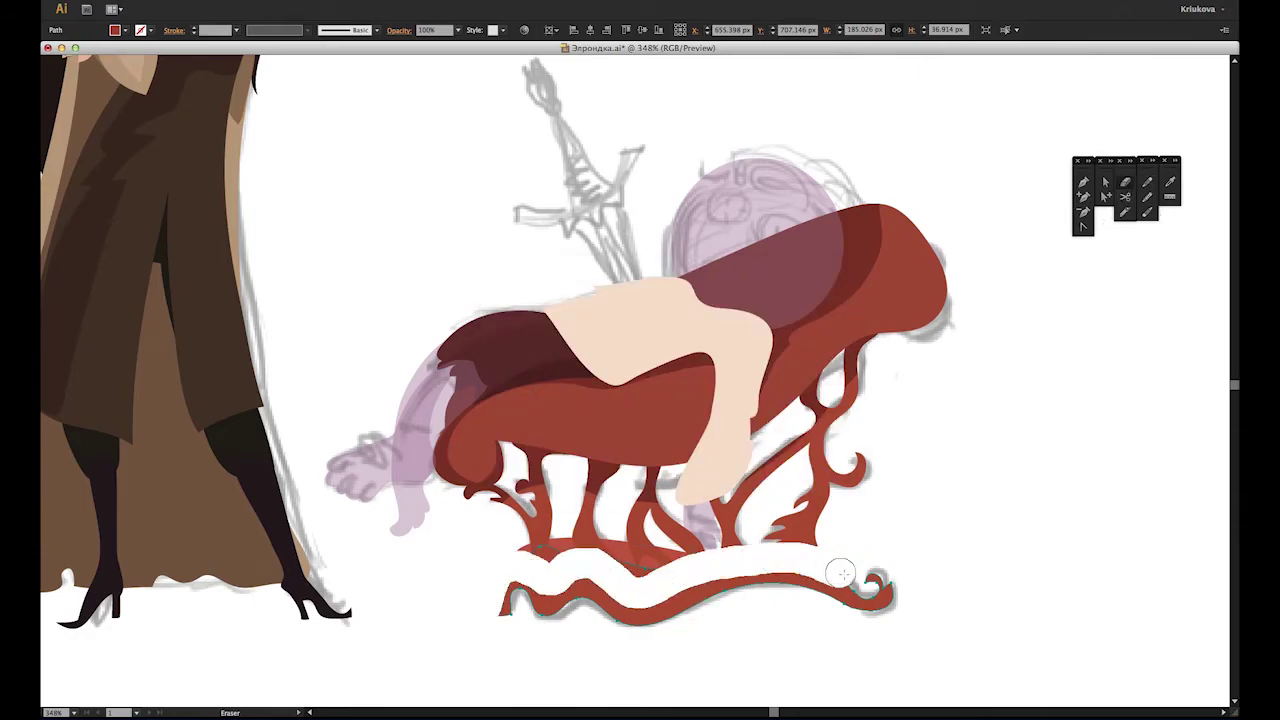
Step: Join the purple front and back arm pieces into one solid compound path
key(v)
scroll(1009, 460, up, 2)
click(395, 567)
shift+click(447, 440)
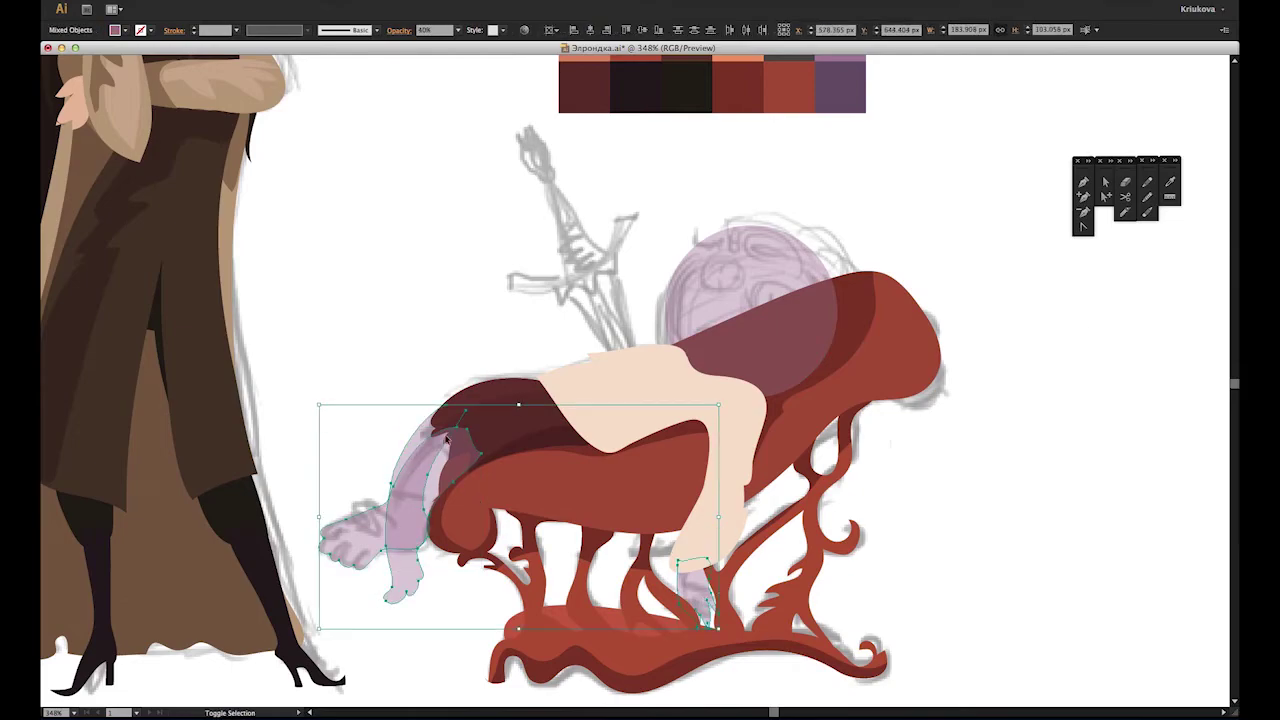
key(ctrl+8)
ctrl+click(735, 575)
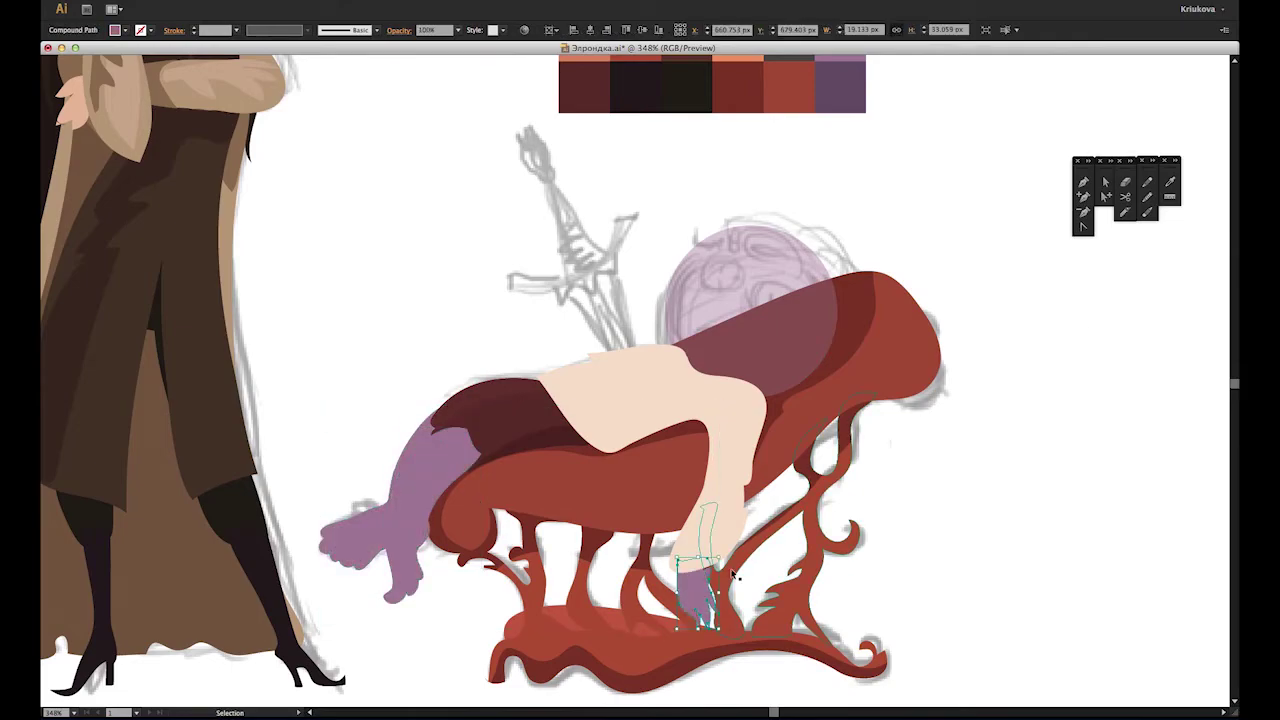
Step: Recolour the back arm behind the couch with a lighter purple fill
click(400, 520)
double_click(115, 29)
key(Return)
key(ctrl+shift+a)
click(440, 430)
key(shift+e)
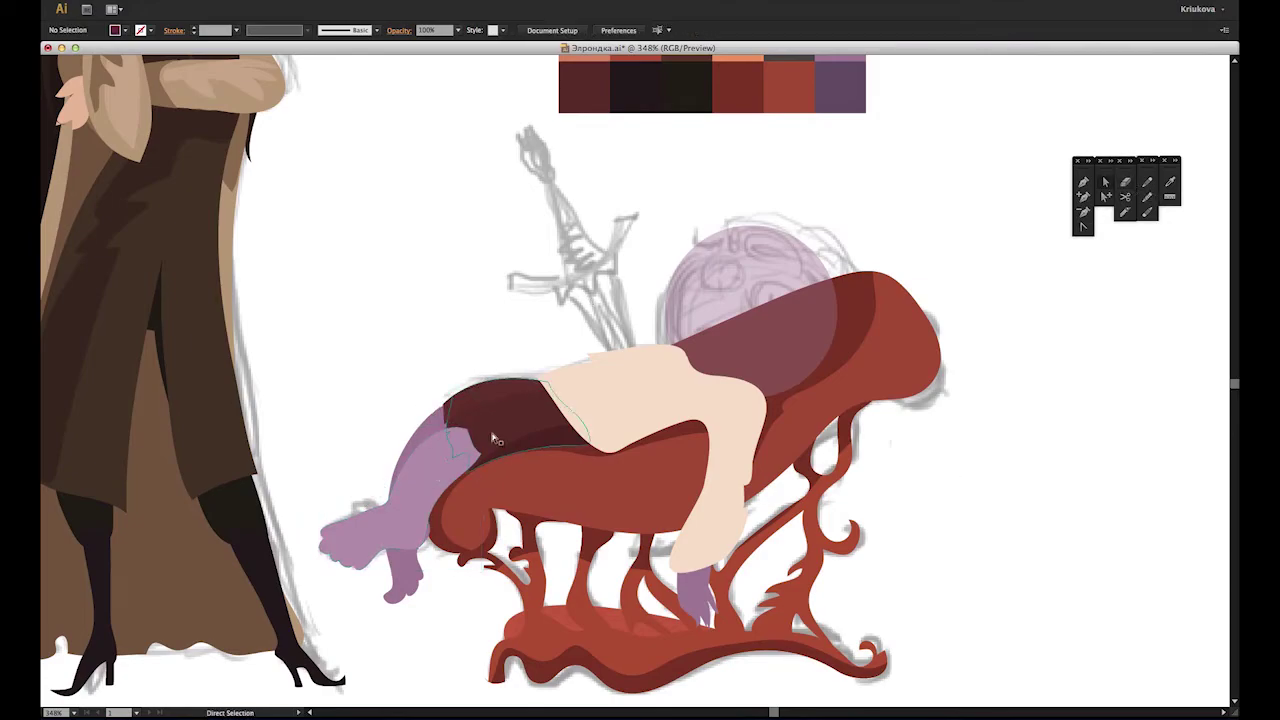
Step: Draw four dark red claw stripes across the zoomed-in purple foot
drag(314, 428, 475, 557)
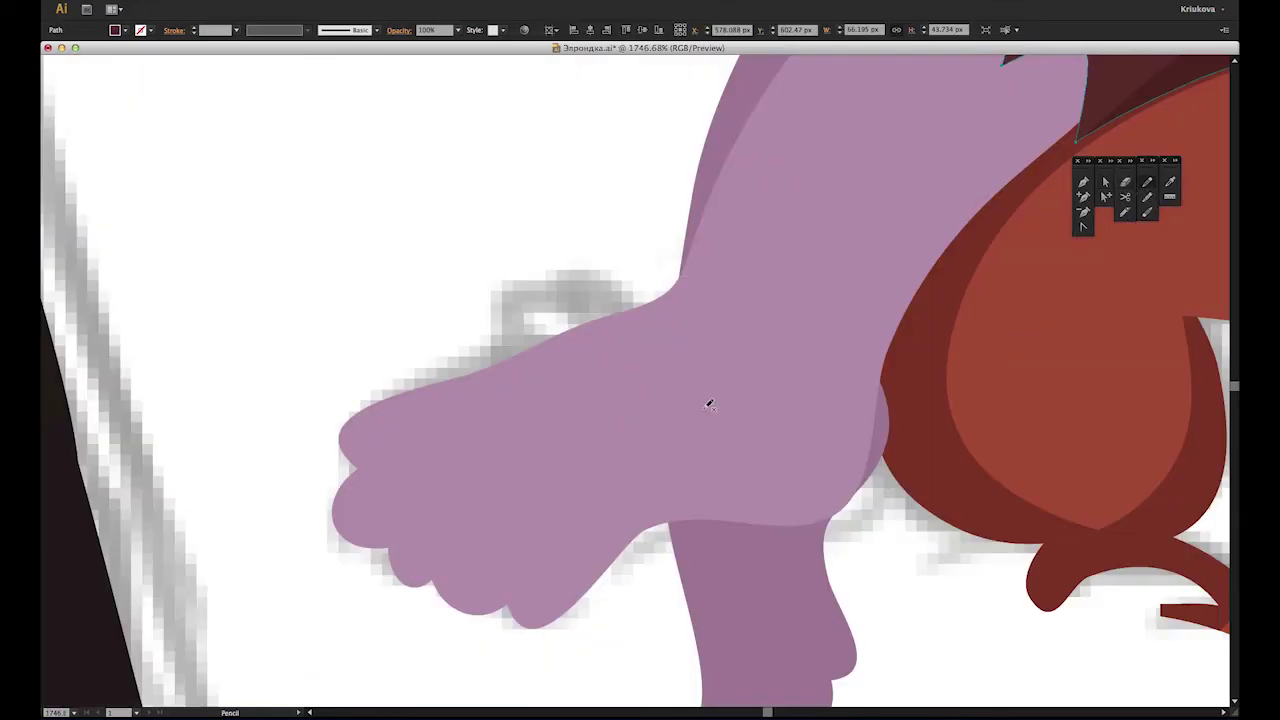
drag(591, 315, 690, 414)
drag(457, 366, 640, 451)
drag(423, 380, 586, 486)
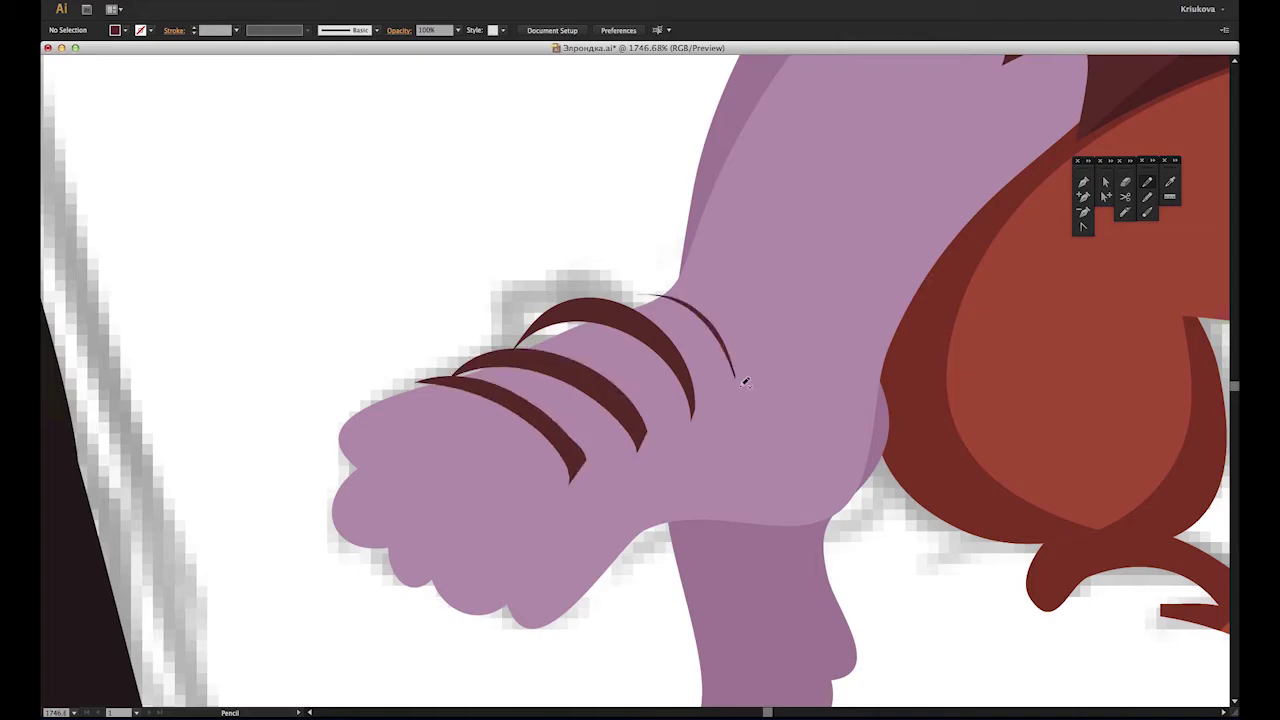
drag(737, 354, 645, 285)
key(ctrl+1)
Step: Move the top claw stripe's left point lower
key(a)
click(522, 274)
mouse_move(510, 286)
mouse_down()
mouse_move(593, 316)
mouse_move(593, 373)
mouse_up()
key(minus)
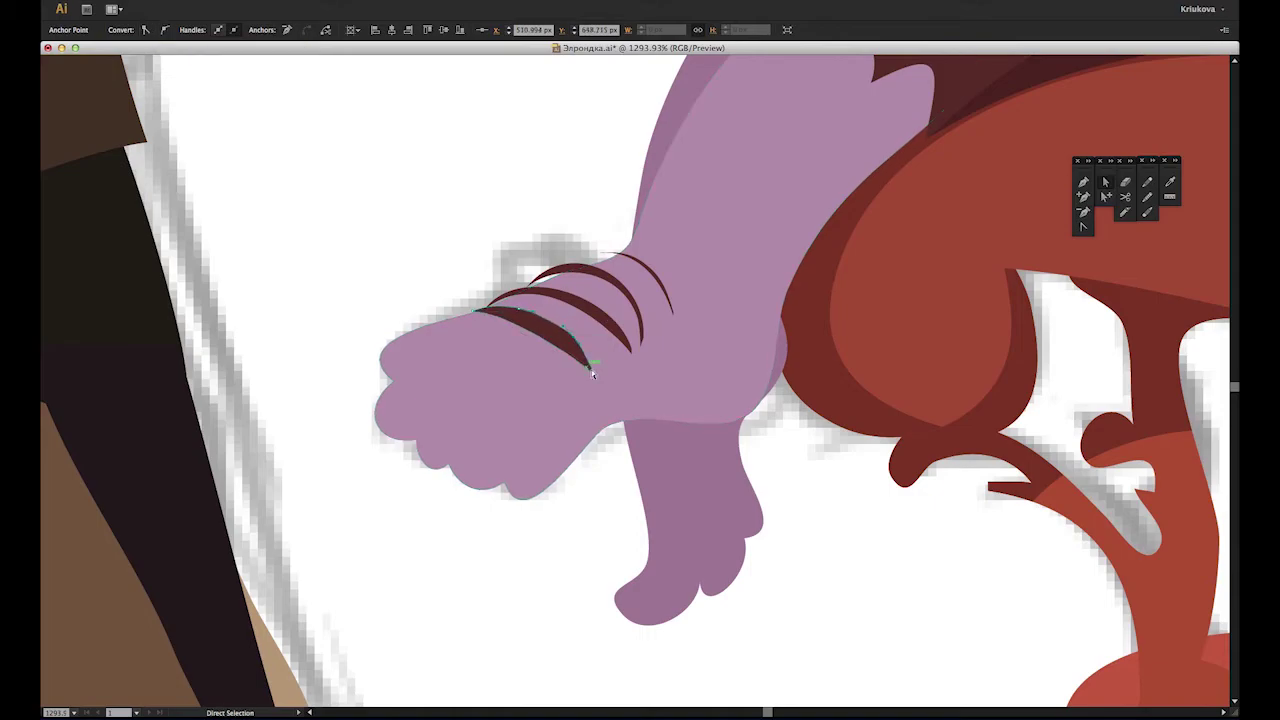
key(a)
Step: Zoom back out to the couch scene and clear the selection
scroll(597, 543, down, 3)
key(ctrl+0)
scroll(817, 589, up, 5)
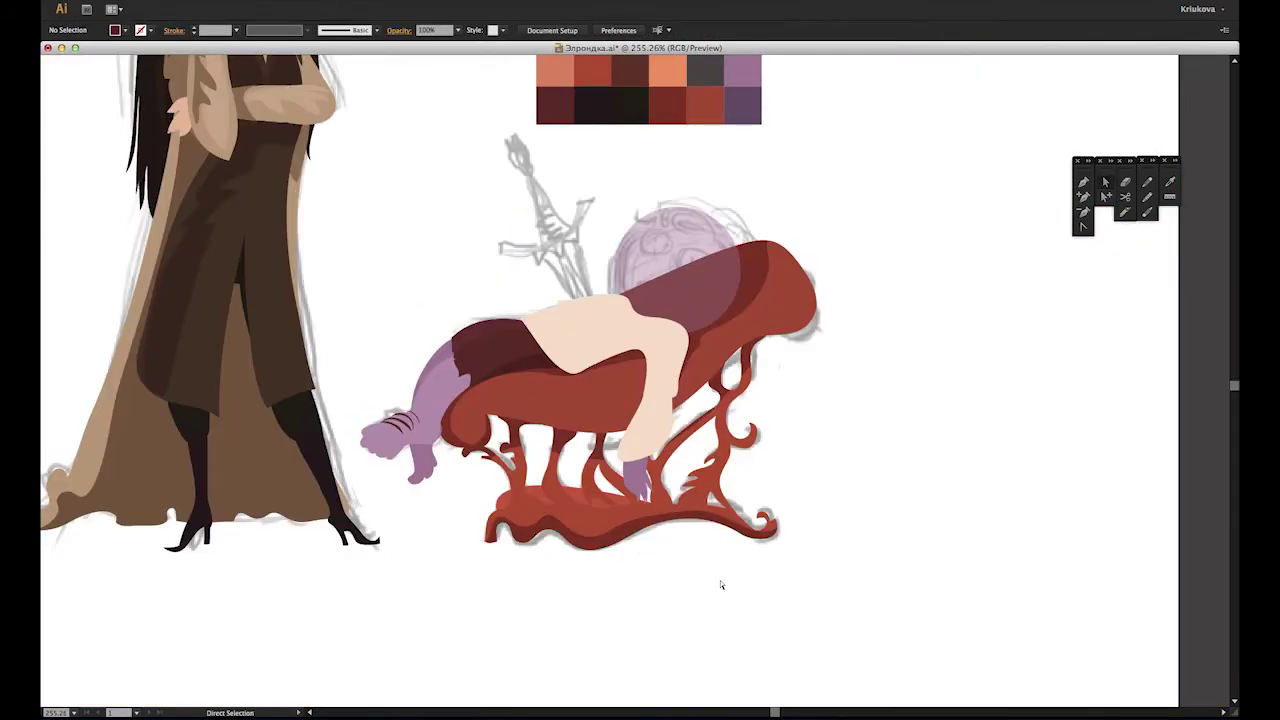
scroll(720, 583, up, 2)
key(ctrl+shift+a)
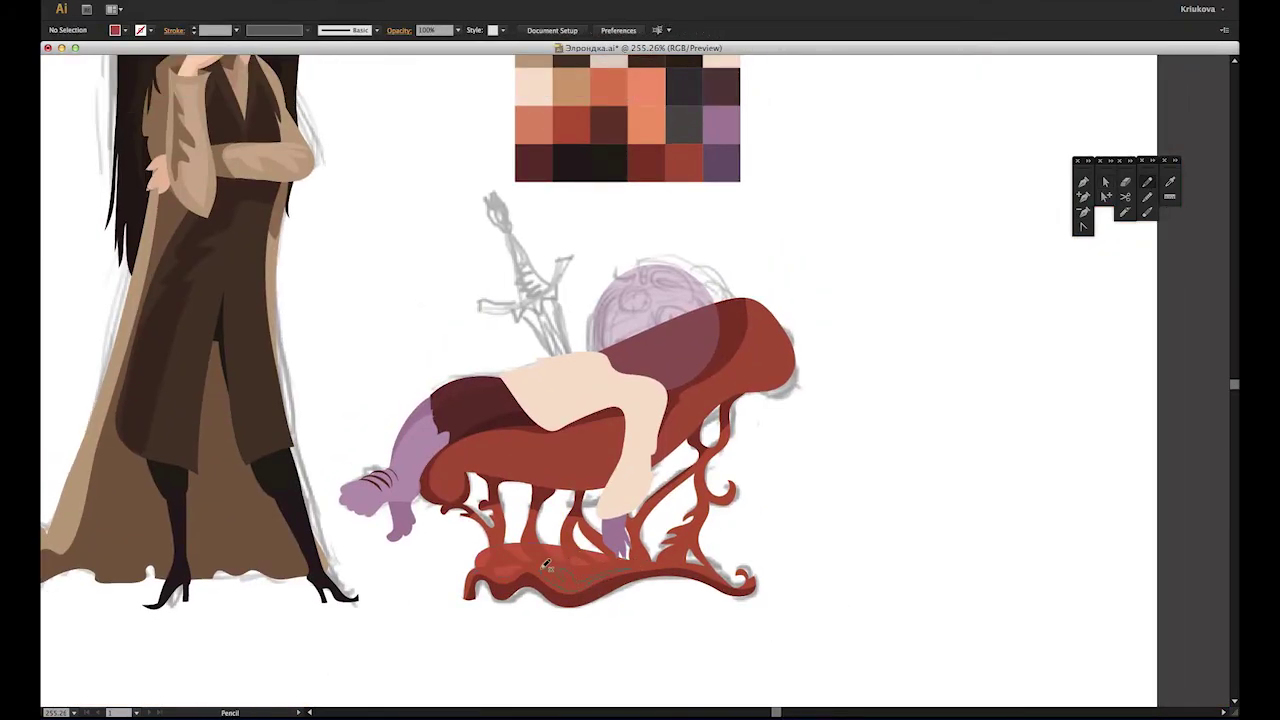
scroll(717, 607, up, 1)
scroll(802, 588, up, 1)
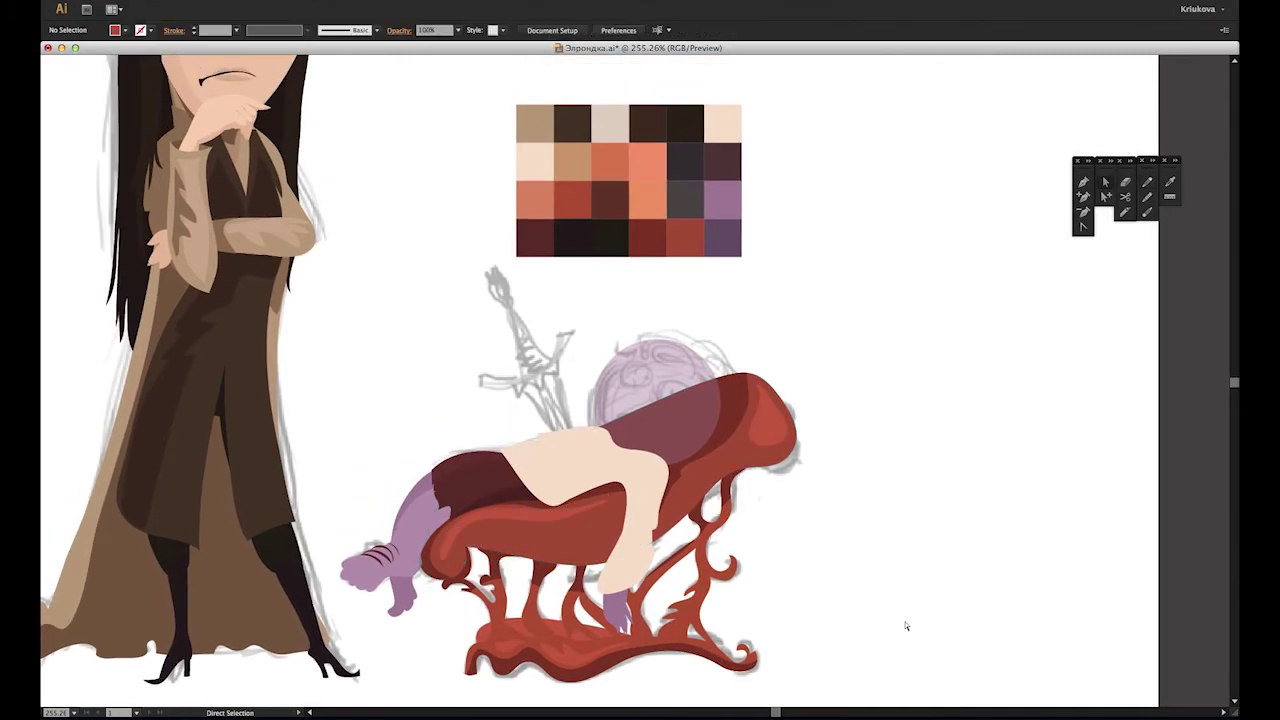
scroll(877, 615, up, 1)
key(ctrl+equal)
key(i)
scroll(746, 156, up, 3)
Step: Draw the dagger blade over the sword sketch and fill it dark grey
click(500, 449)
click(566, 520)
click(551, 418)
click(498, 448)
key(i)
click(754, 143)
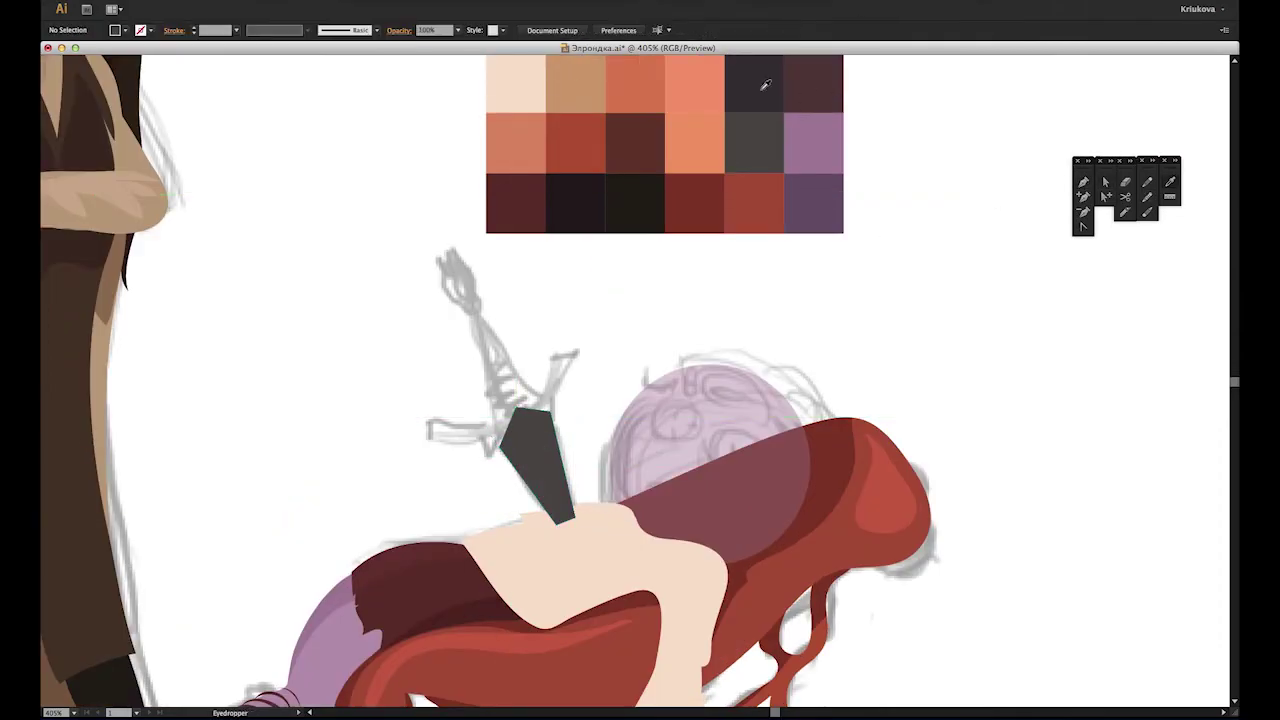
click(534, 431)
Step: Cut thin facet lines into the blade with the Eraser
double_click(1125, 181)
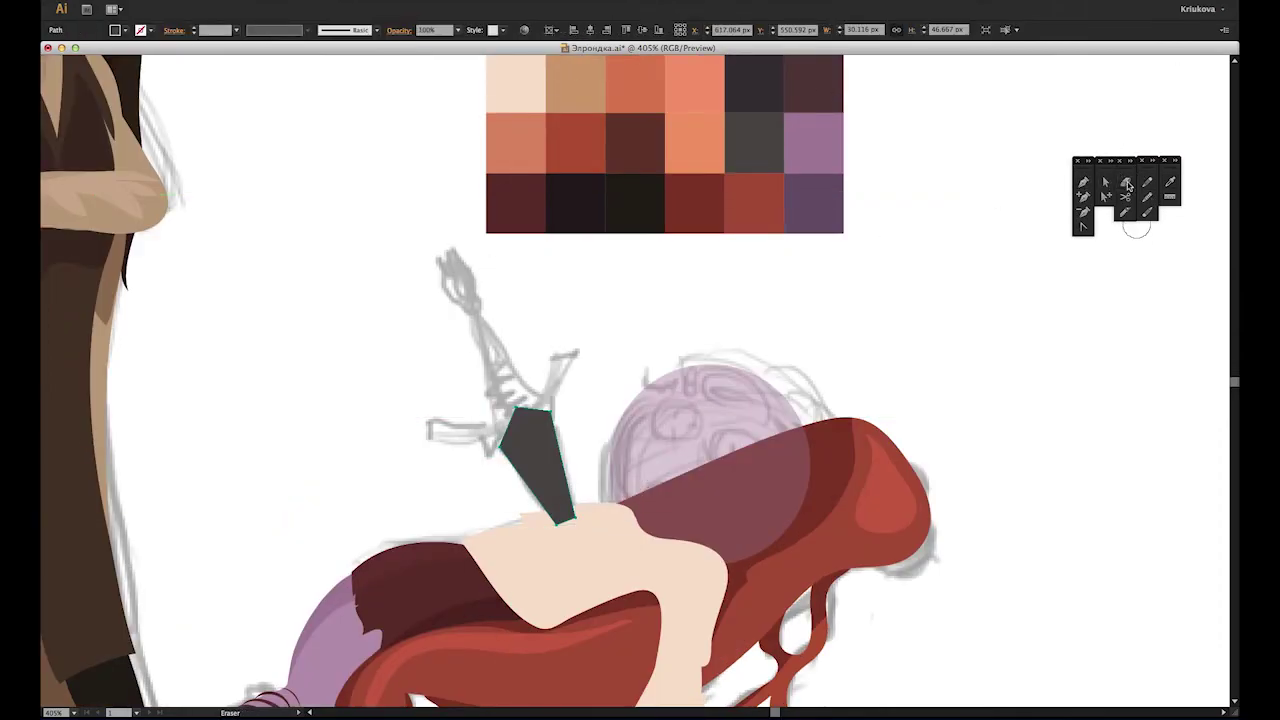
key(Return)
double_click(1125, 181)
key(Return)
drag(566, 412, 560, 515)
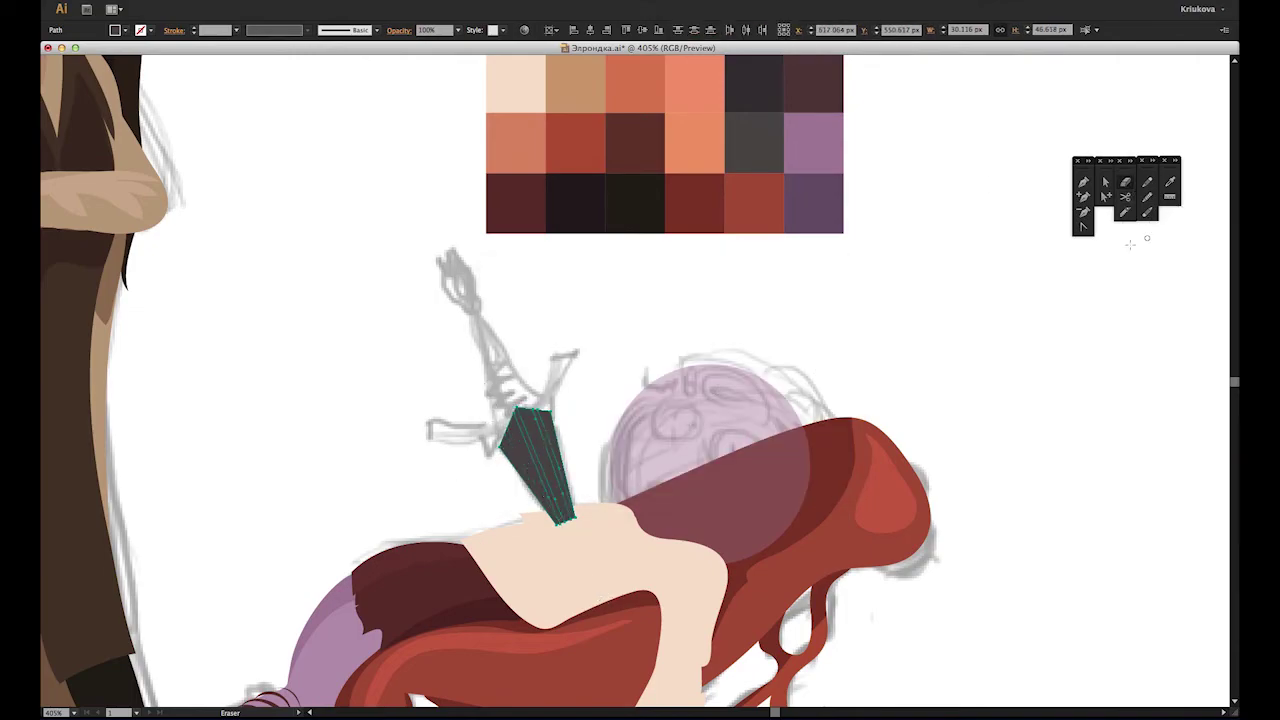
click(1105, 181)
click(752, 293)
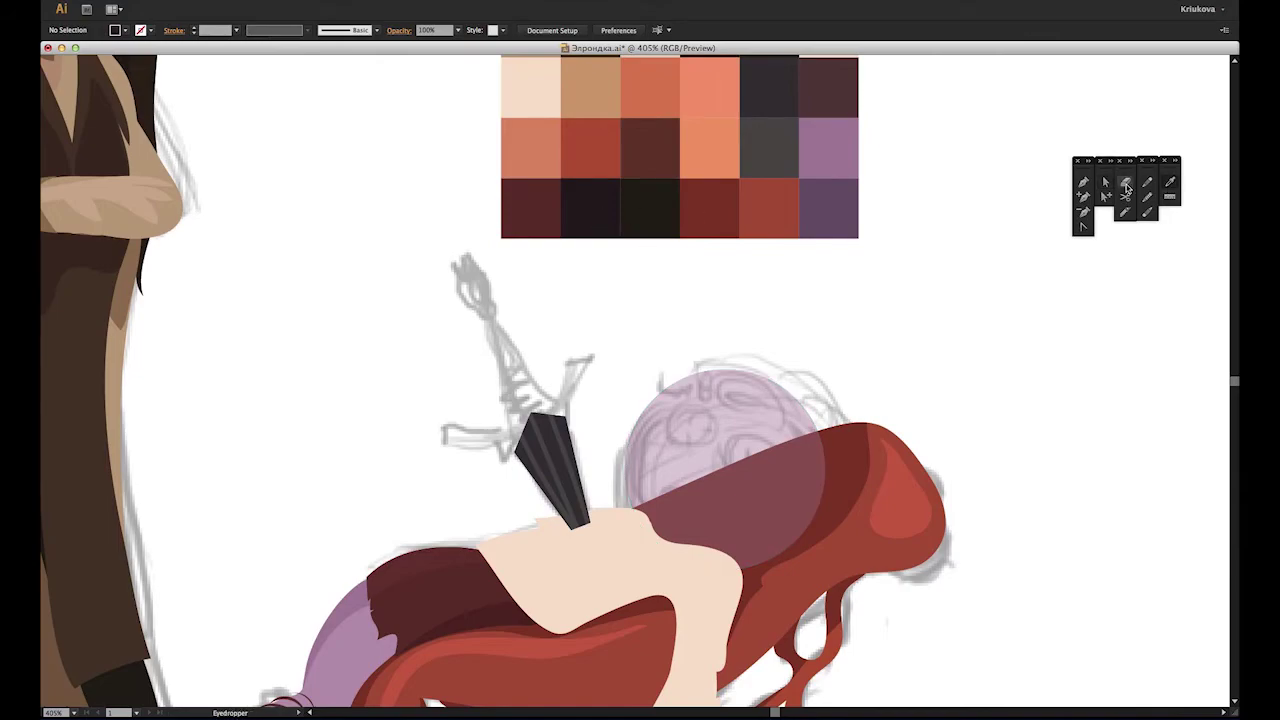
Step: Fill the crossguard black, nudge its left end, and draw the hilt along the sketch
click(600, 433)
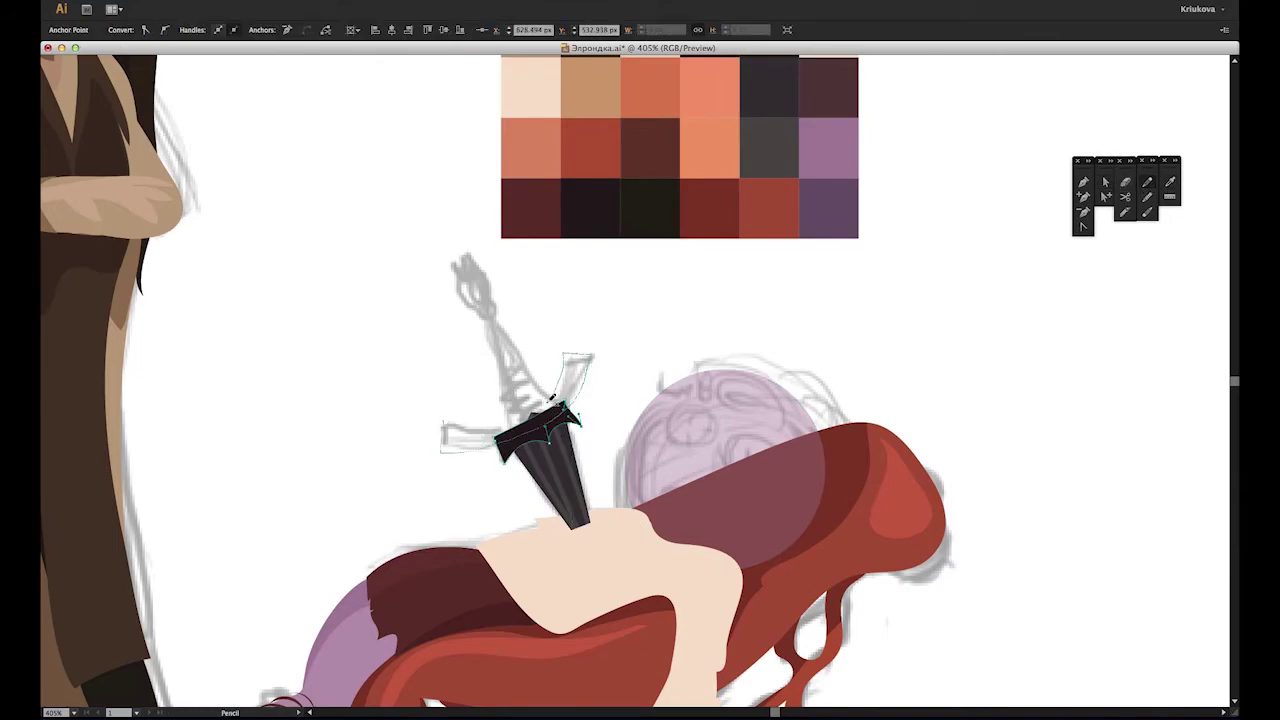
click(469, 276)
mouse_move(427, 409)
mouse_down()
mouse_move(460, 426)
mouse_move(446, 438)
mouse_up()
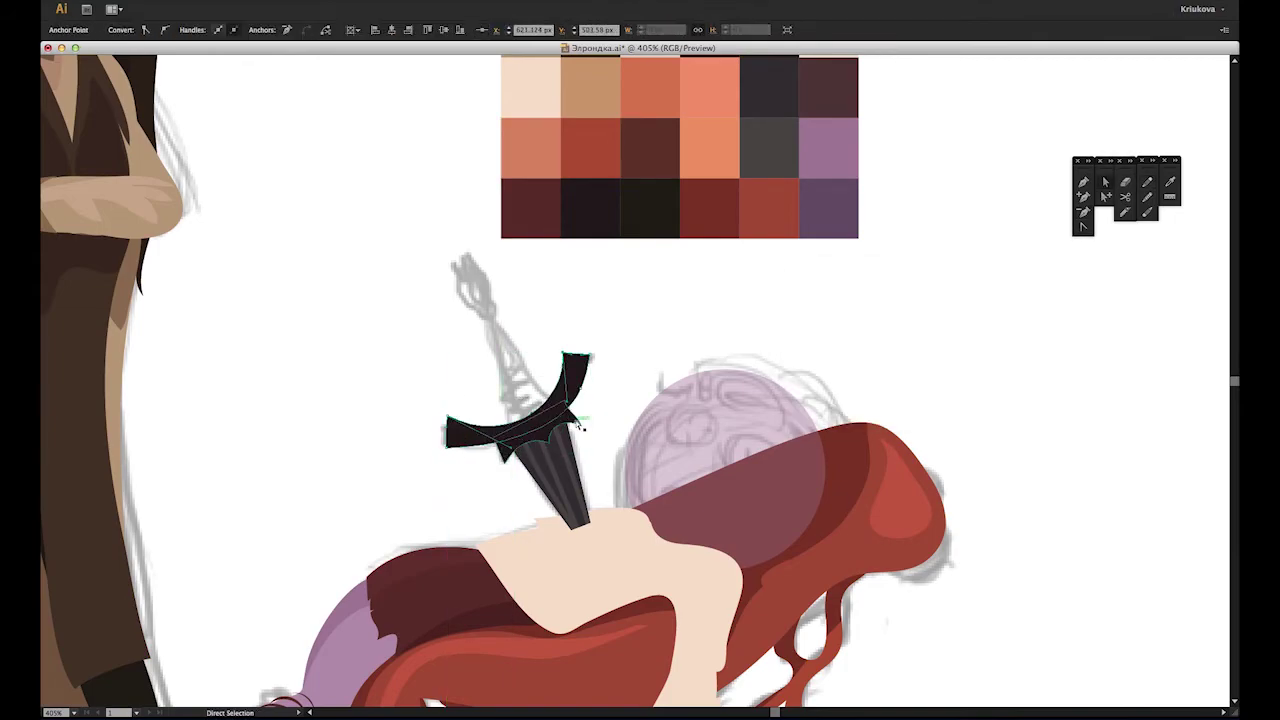
click(606, 362)
click(548, 471)
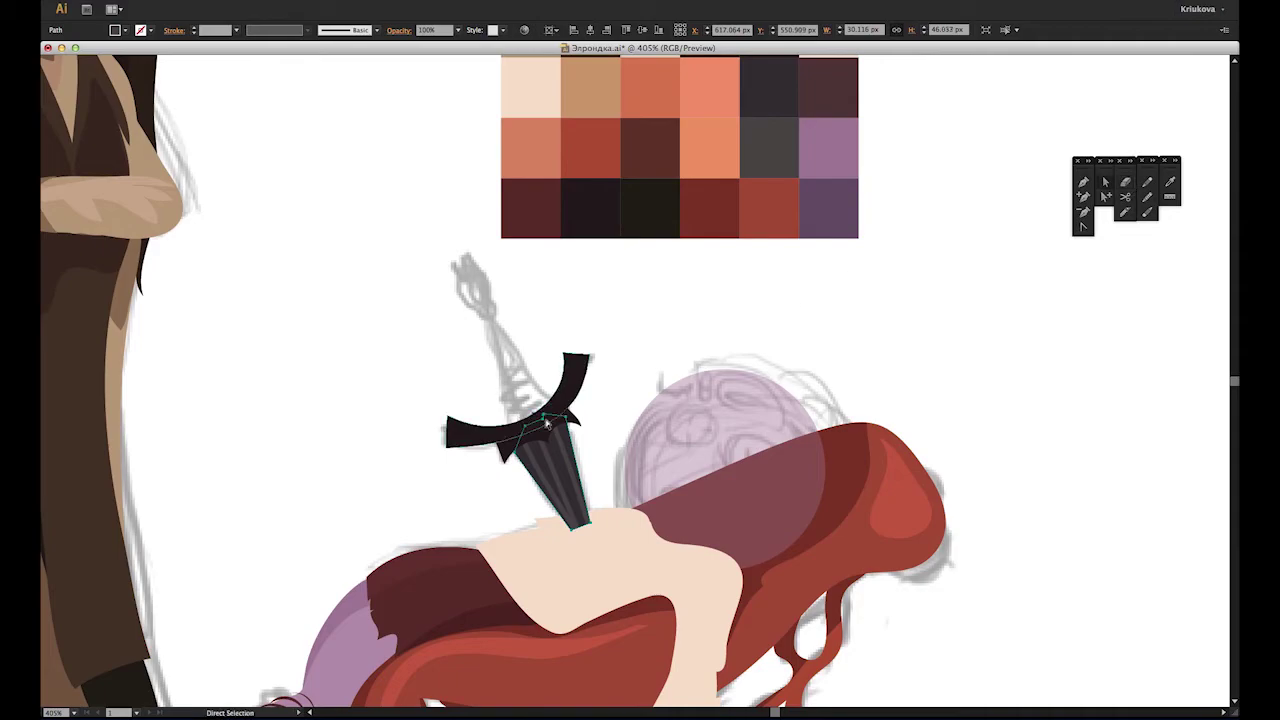
click(1170, 196)
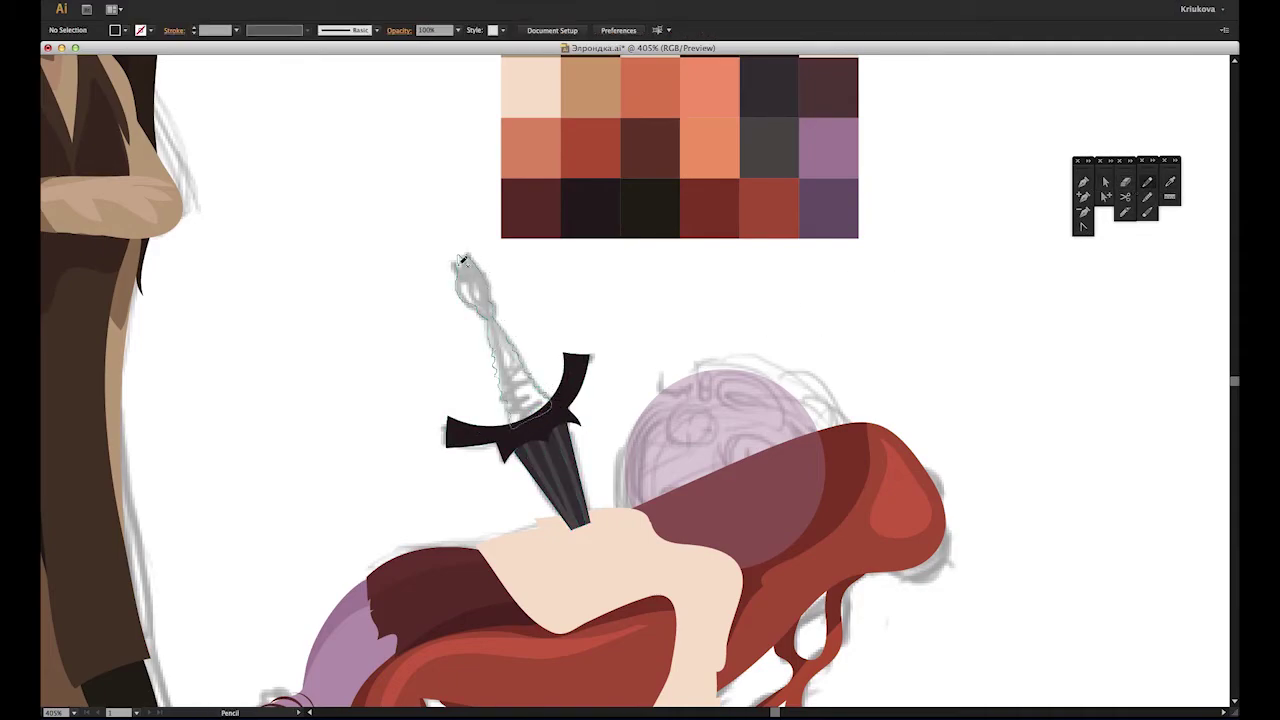
drag(462, 260, 463, 258)
click(540, 440)
Step: Try Curves and Temperature/Tint colour adjustments on the blade
click(528, 357)
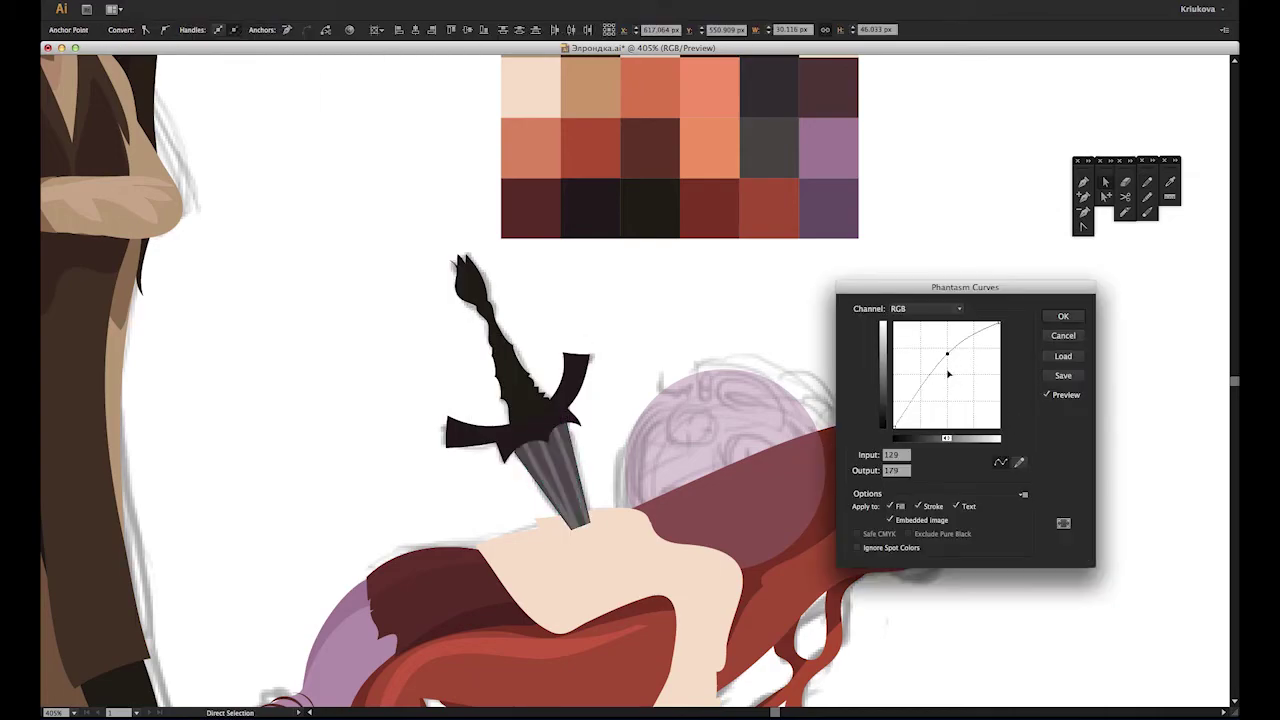
key(Escape)
click(300, 8)
click(530, 465)
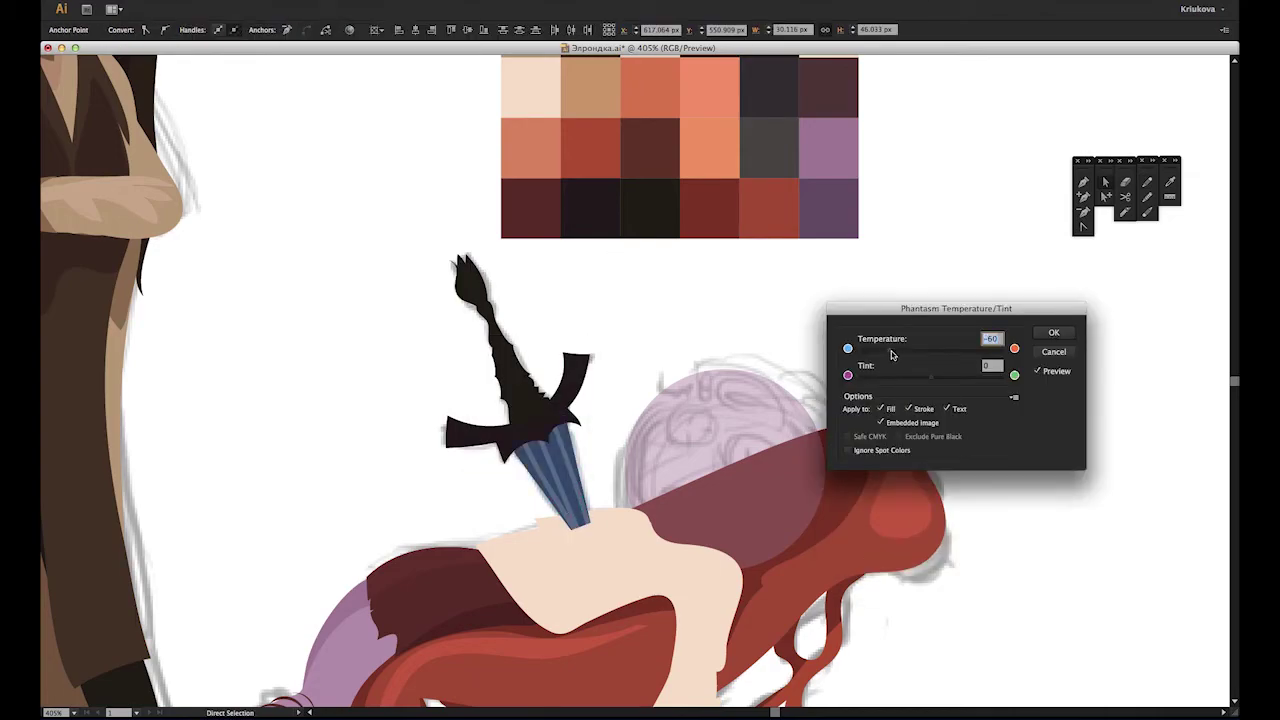
click(1053, 332)
click(200, 8)
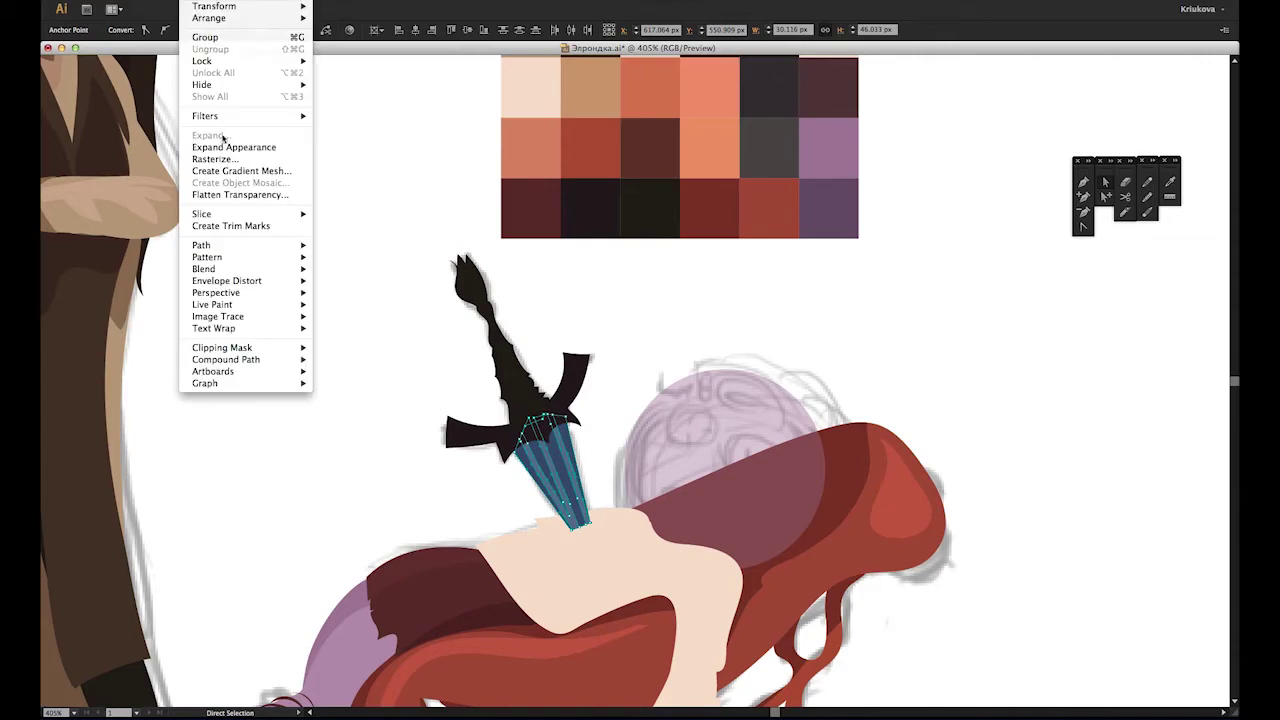
click(359, 164)
key(n)
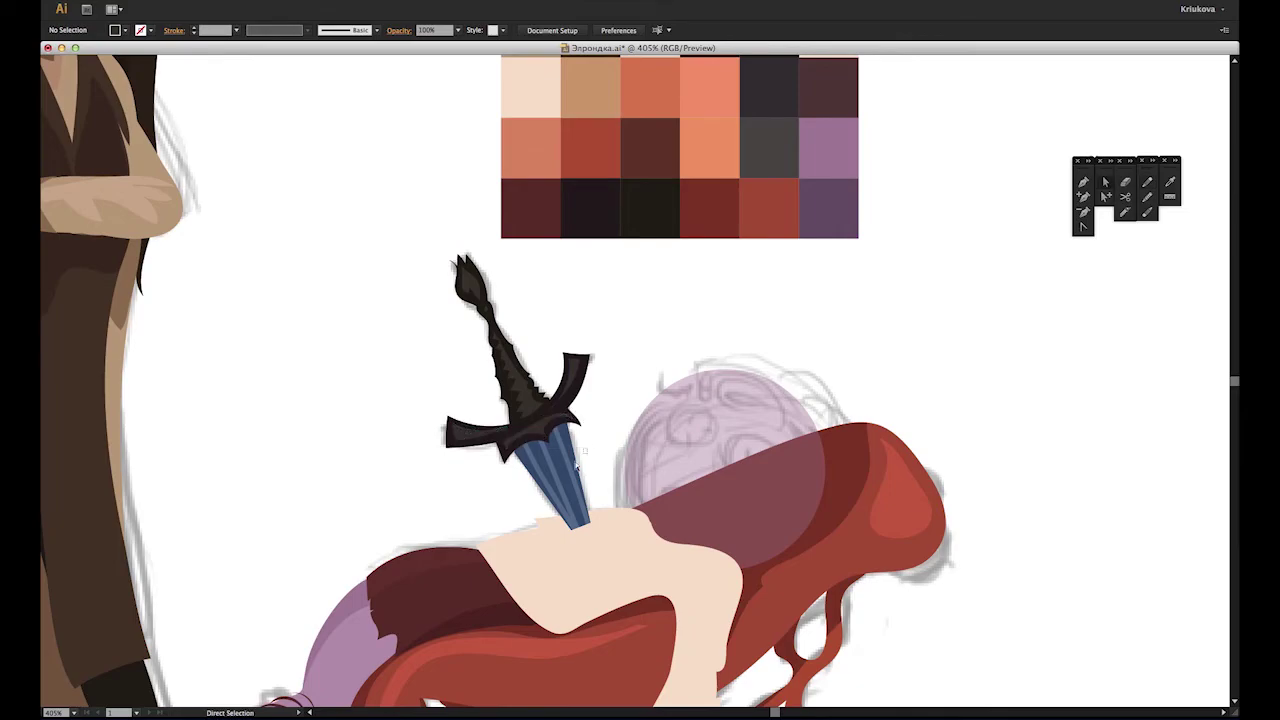
Step: Apply Hue/Saturation to the blade with saturation -97 and lightness -43
click(577, 468)
click(305, 8)
click(480, 346)
key(Tab)
key(Tab)
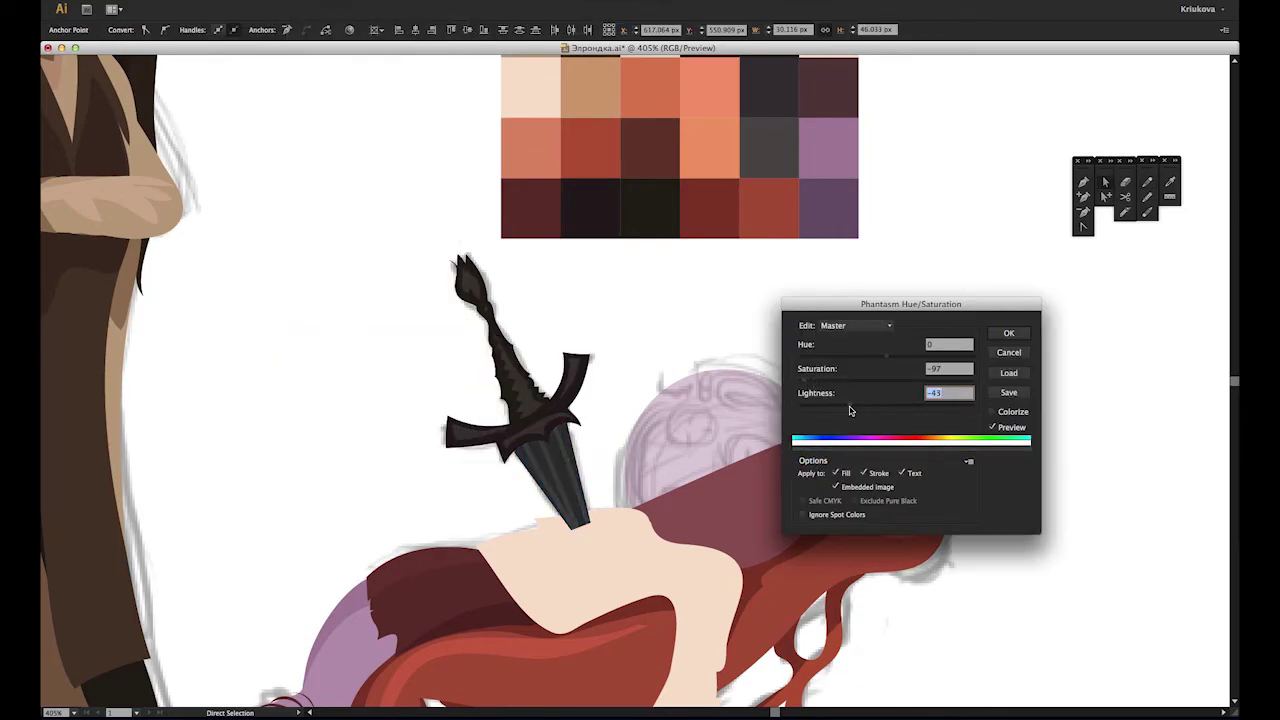
key(Return)
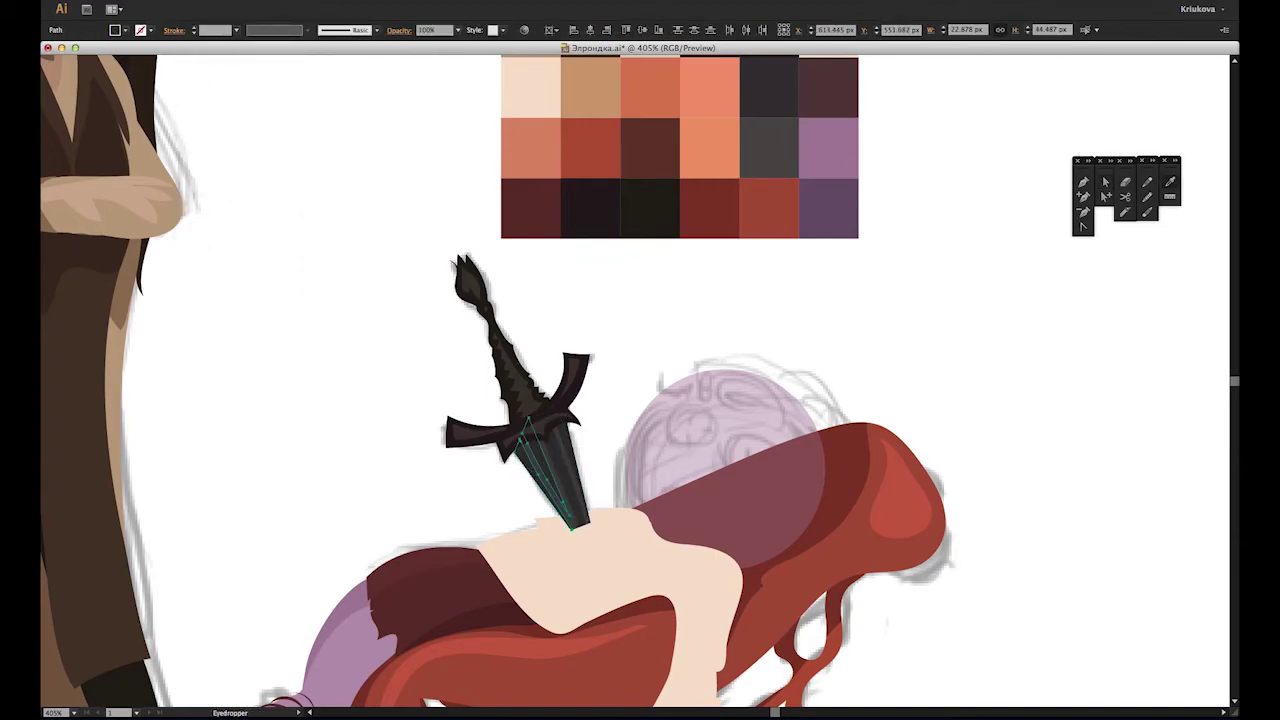
Step: Fine-tune the blade's colour in the Color Picker
click(1014, 246)
key(a)
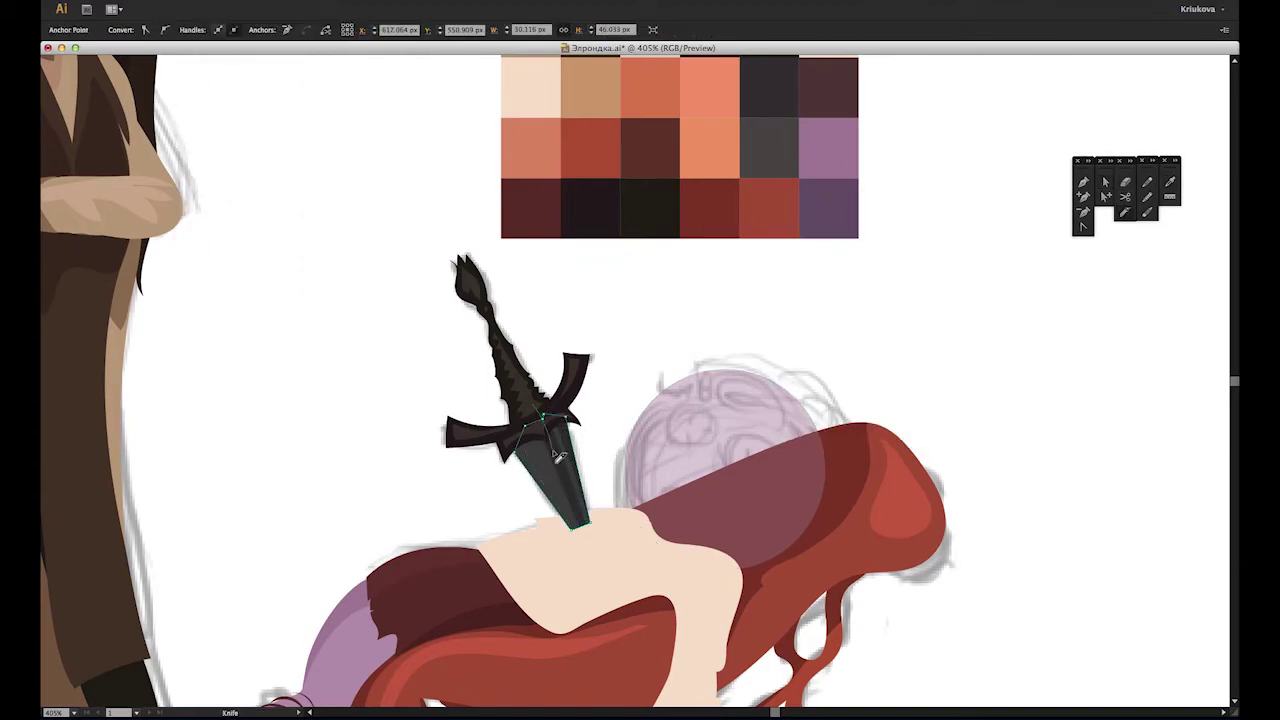
click(1008, 249)
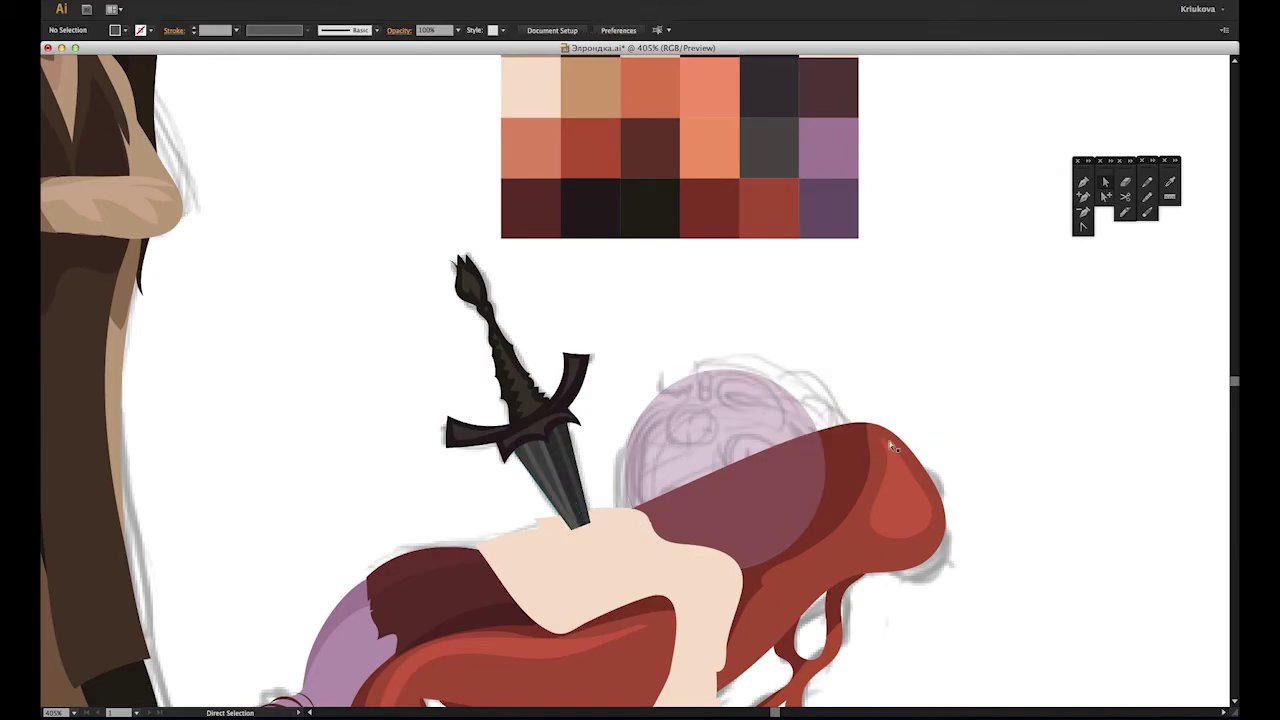
click(1020, 243)
click(1024, 380)
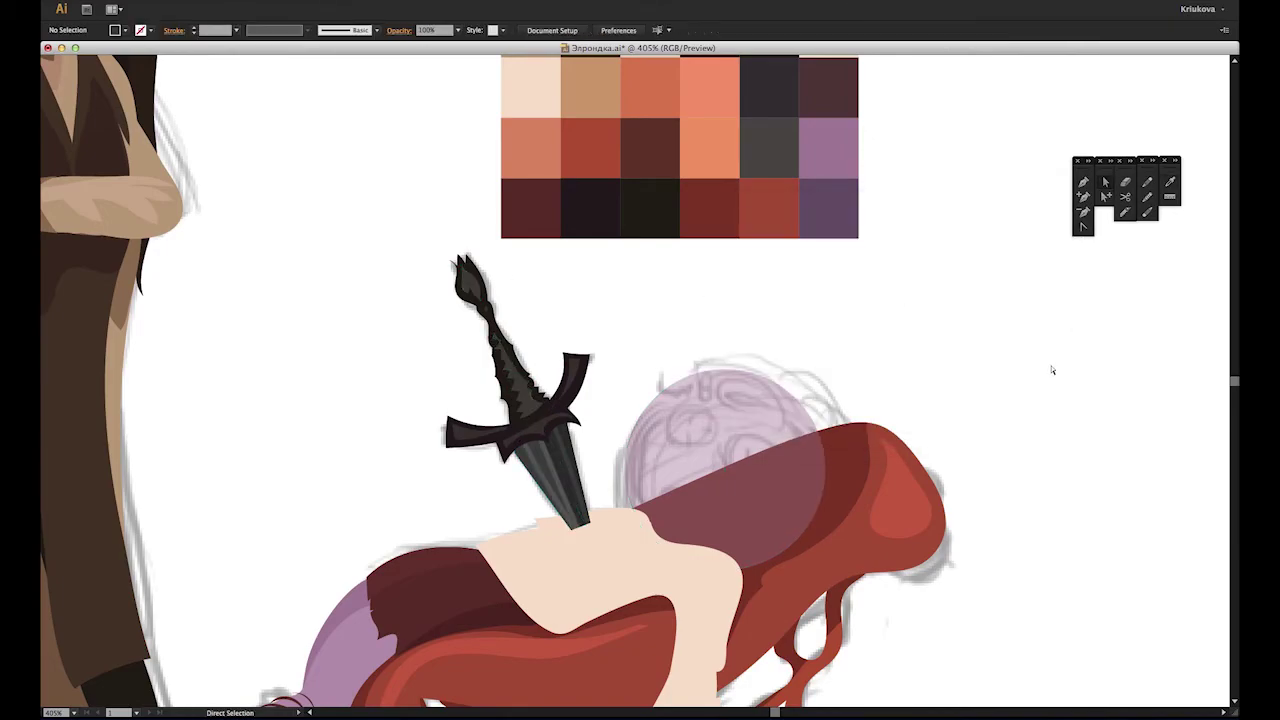
scroll(648, 561, down, 2)
key(Return)
key(n)
scroll(624, 297, down, 5)
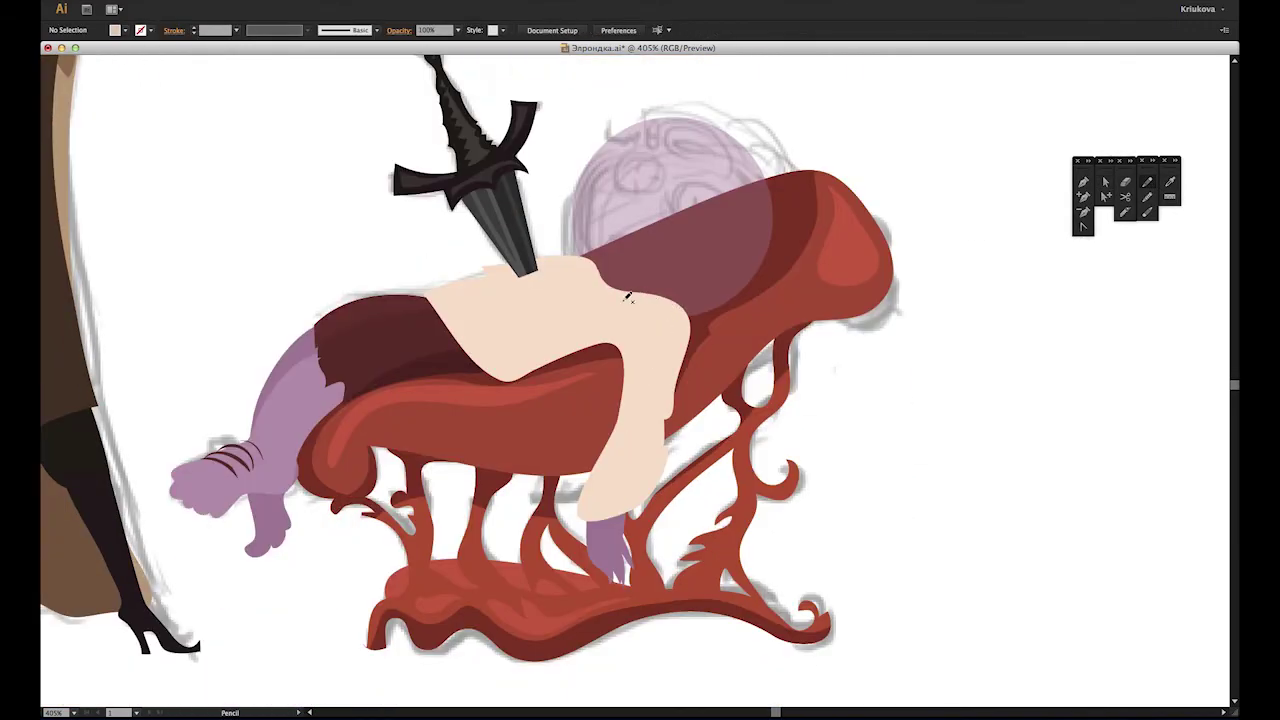
Step: Erase a zigzag fold across the pale body and down the draped arm
key(ctrl+z)
key(a)
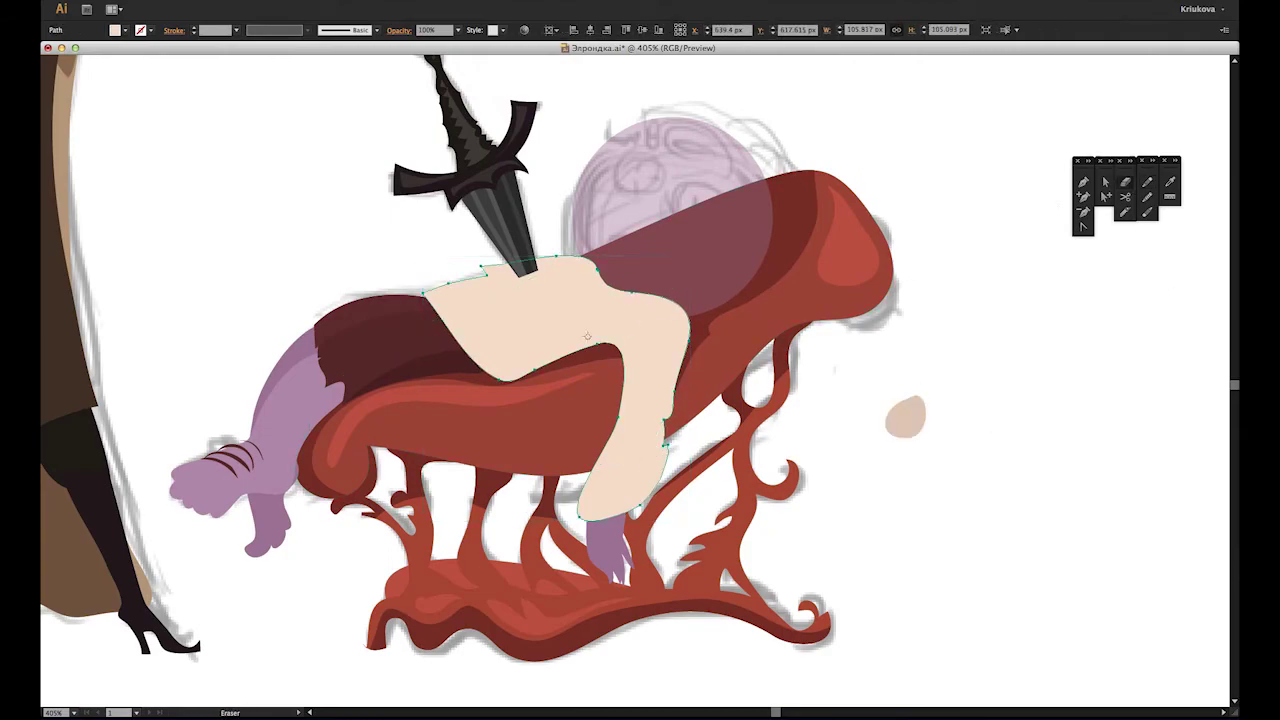
drag(412, 292, 485, 333)
mouse_move(634, 311)
mouse_down()
mouse_move(648, 378)
mouse_move(582, 515)
mouse_up()
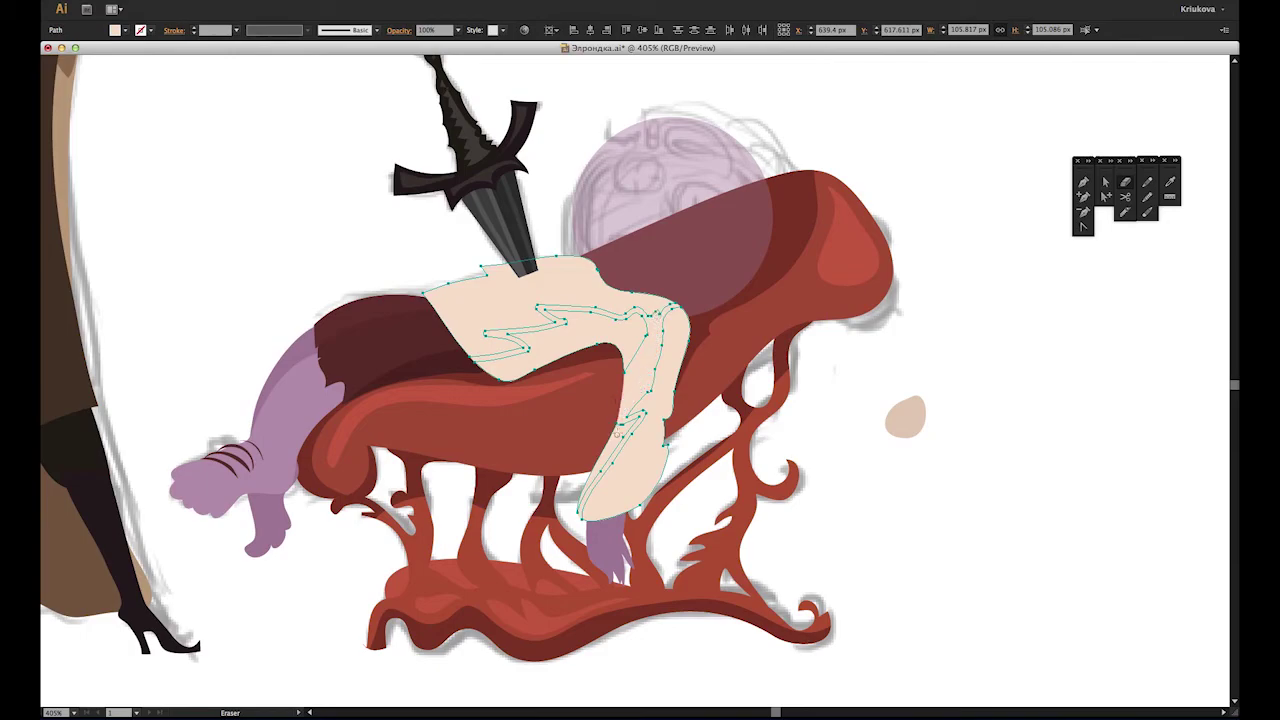
key(ctrl+shift+a)
Step: Cut the purple arm shape in two and recolour the cut piece
key(v)
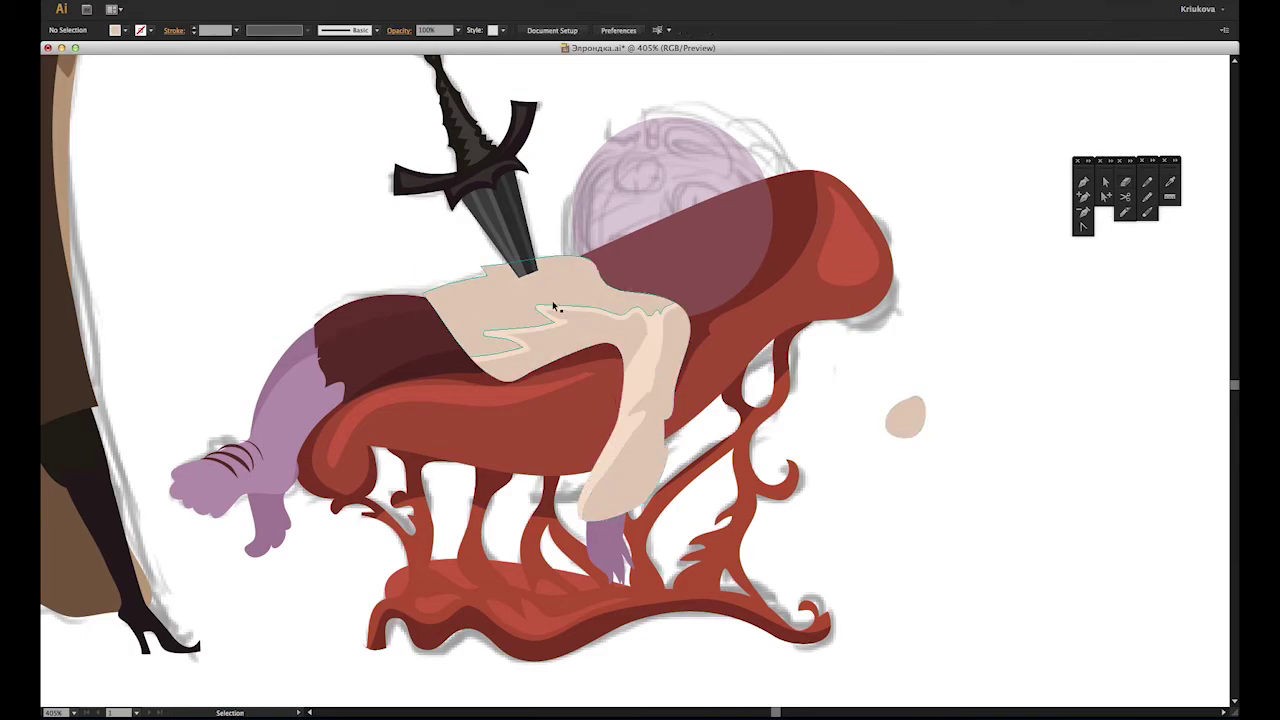
click(236, 450)
key(shift+e)
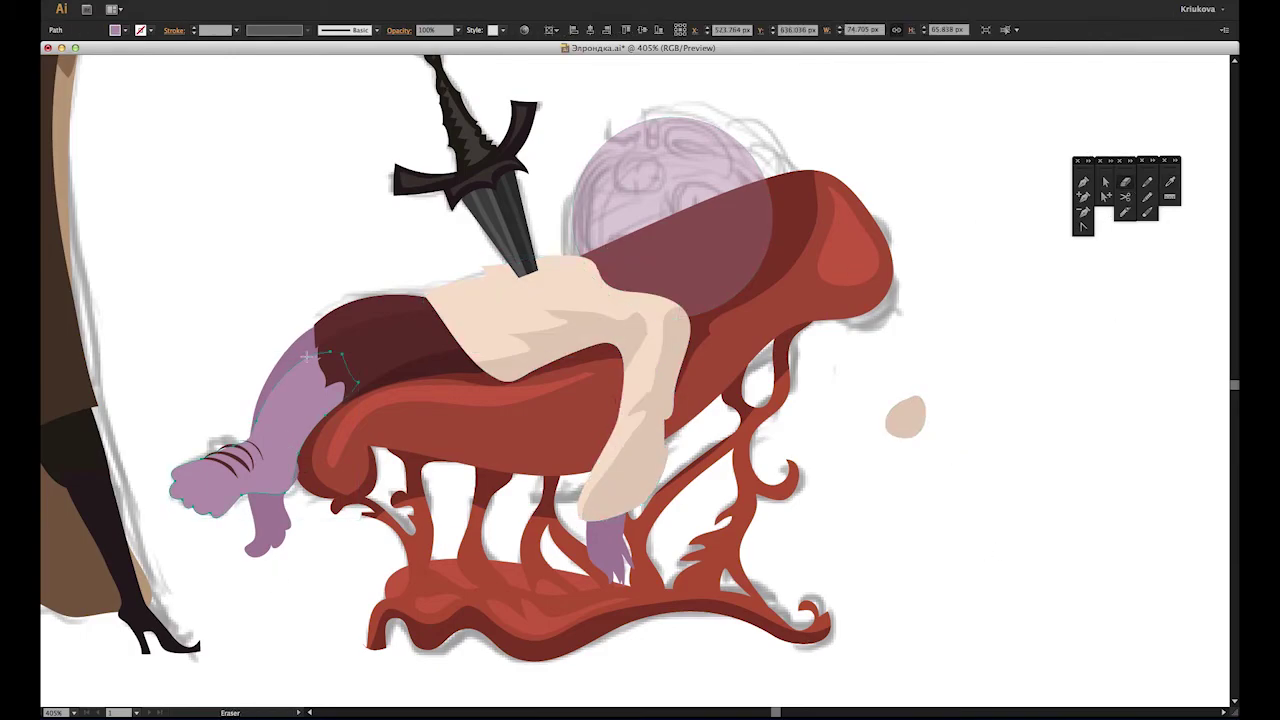
drag(163, 485, 165, 488)
key(i)
click(1027, 243)
key(a)
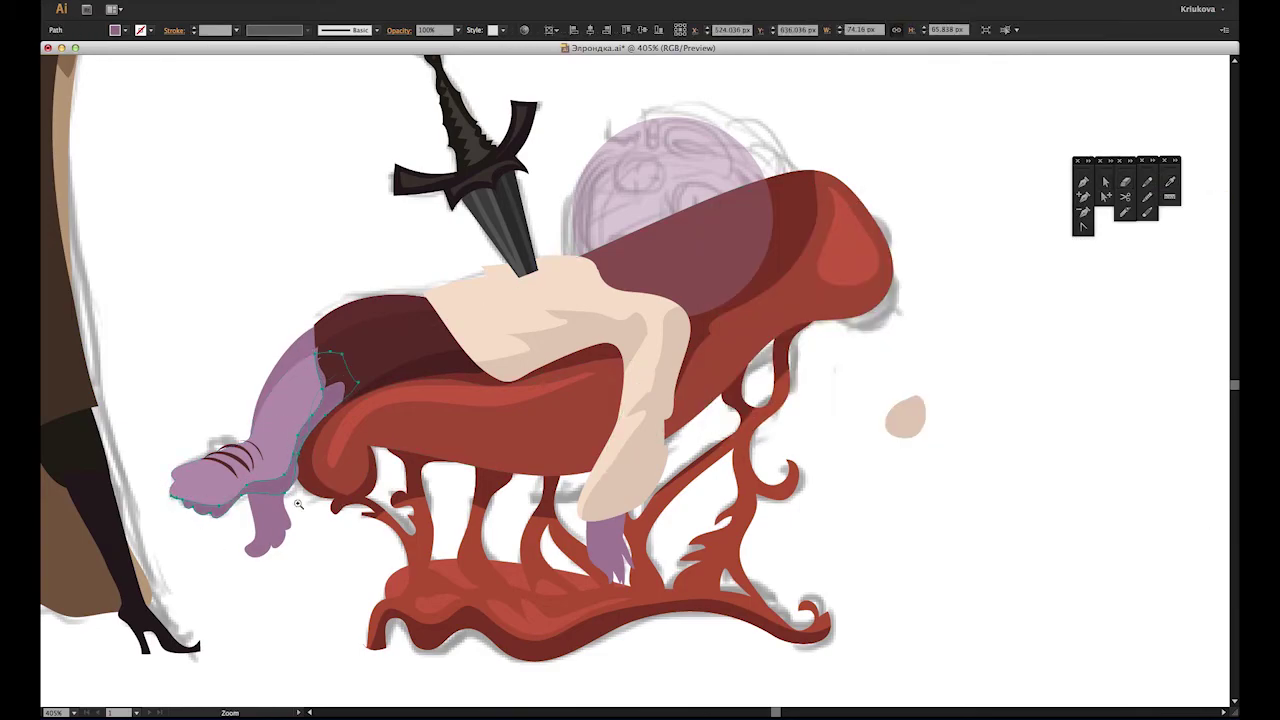
Step: Fit the artboard in view and bring the figure's head into view
scroll(155, 487, up, 5)
click(765, 550)
click(914, 620)
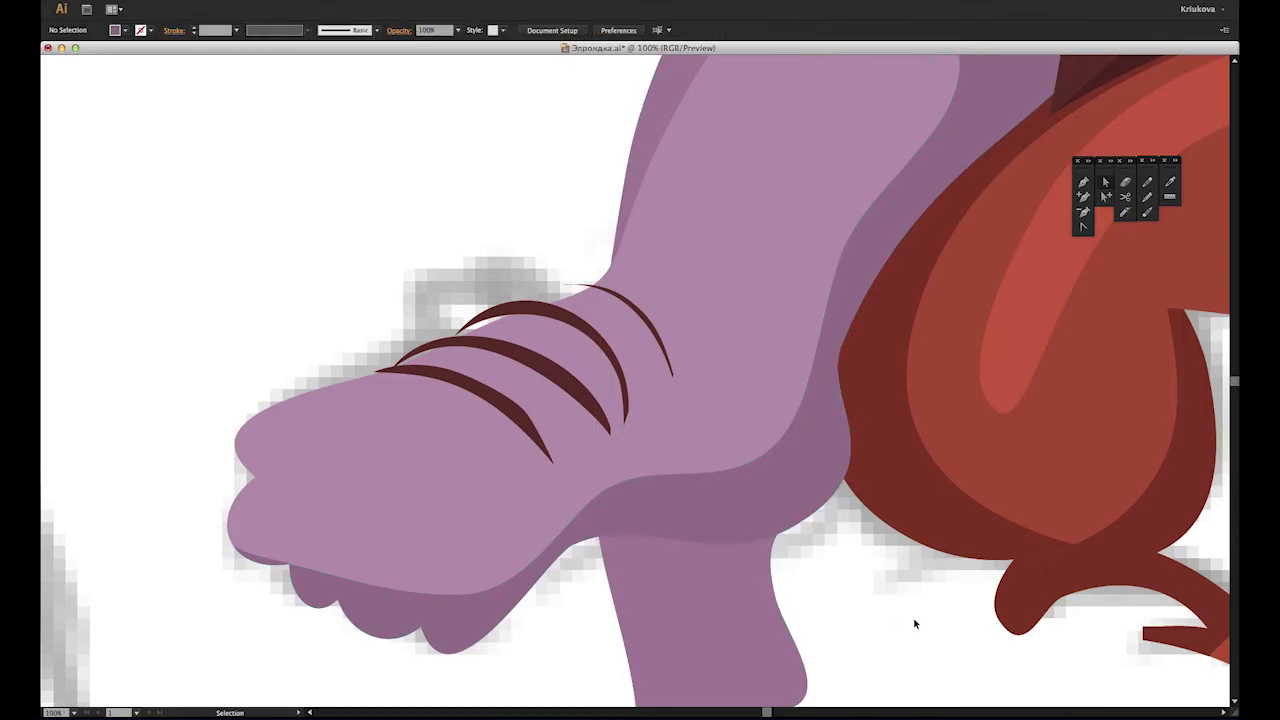
key(ctrl+0)
scroll(776, 577, up, 3)
drag(920, 366, 942, 449)
Step: Draw two green cucumber slices on the purple head
key(i)
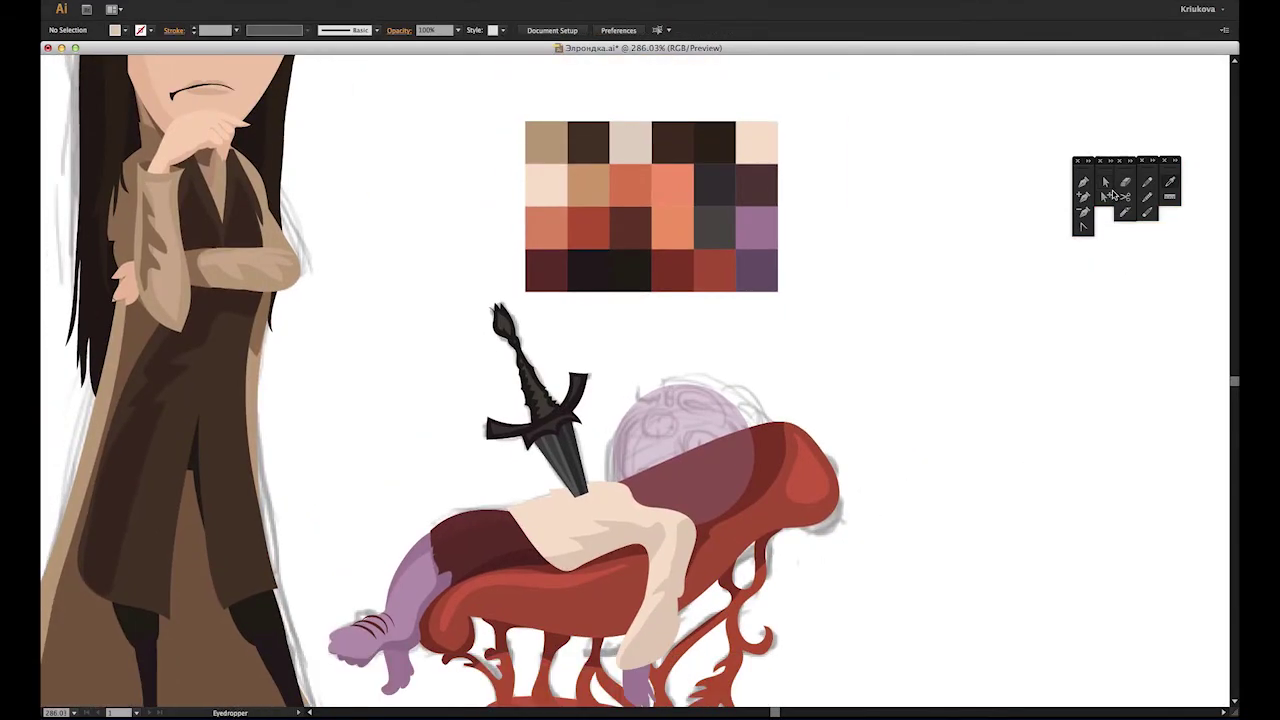
click(1027, 243)
click(663, 420)
click(704, 446)
scroll(734, 477, up, 3)
Step: Add darker green seeds to the cucumber slices
drag(600, 424, 706, 478)
double_click(115, 30)
click(1020, 249)
key(n)
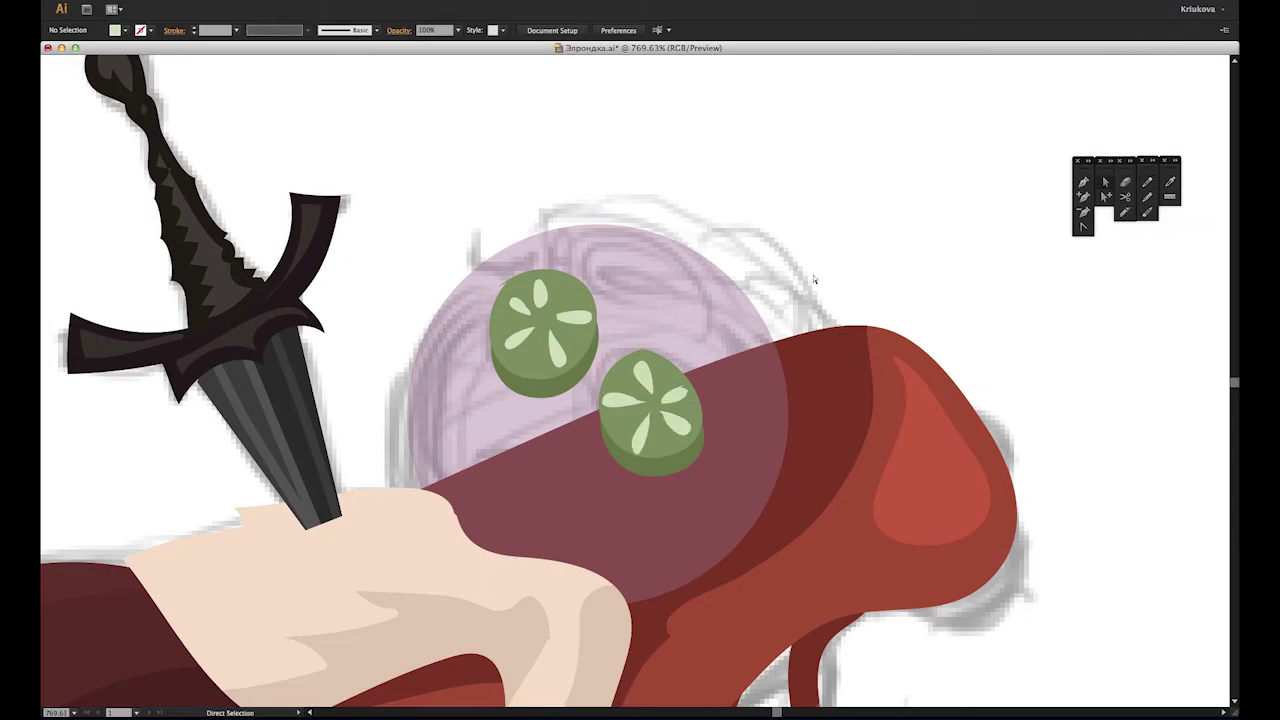
double_click(115, 30)
click(1027, 243)
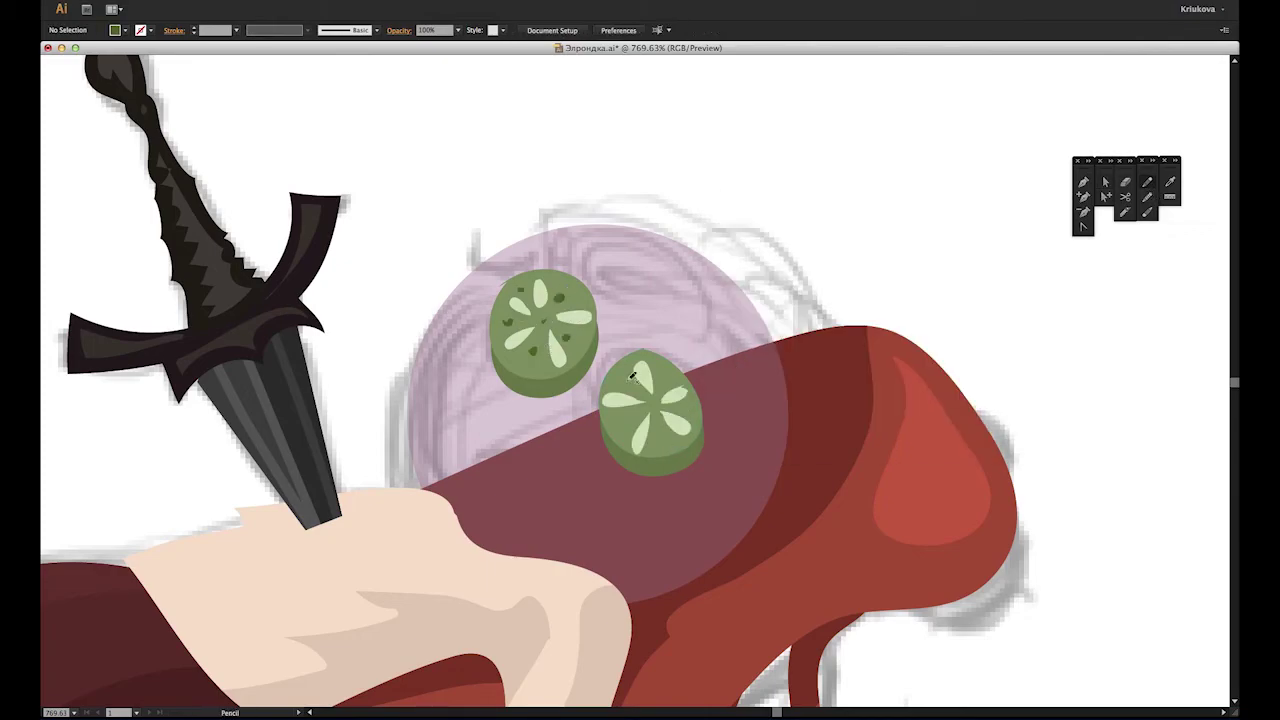
Step: Set the couch to 50% opacity and draw dark red curly hair around the head
key(5)
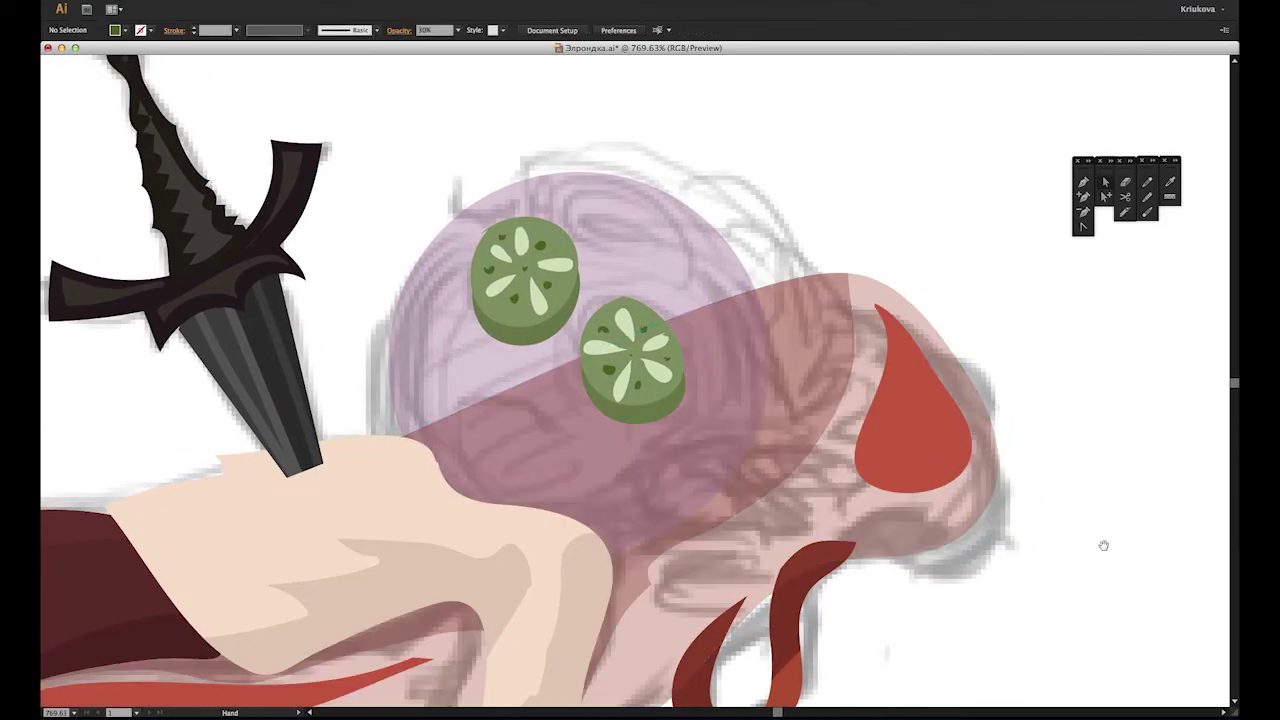
scroll(1103, 543, left, 3)
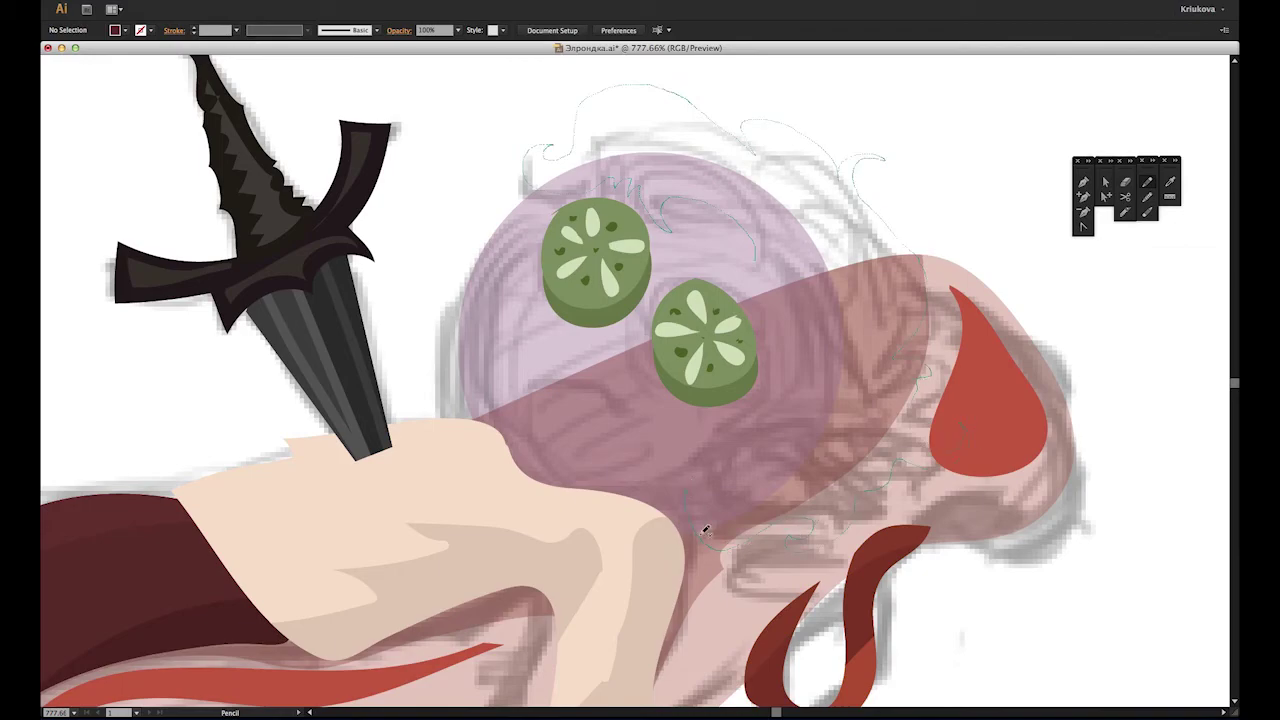
drag(759, 409, 815, 285)
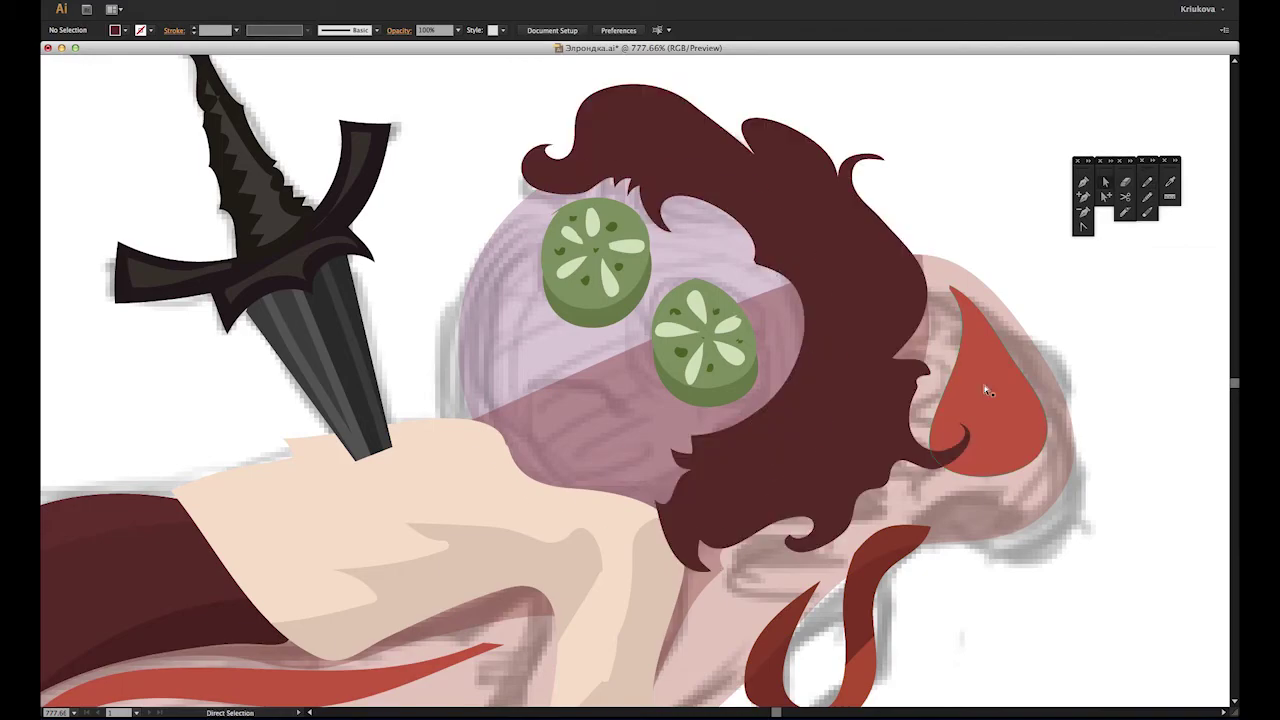
ctrl+click(803, 418)
mouse_move(873, 490)
mouse_down()
mouse_move(789, 455)
mouse_move(814, 508)
mouse_up()
key(ctrl+shift+a)
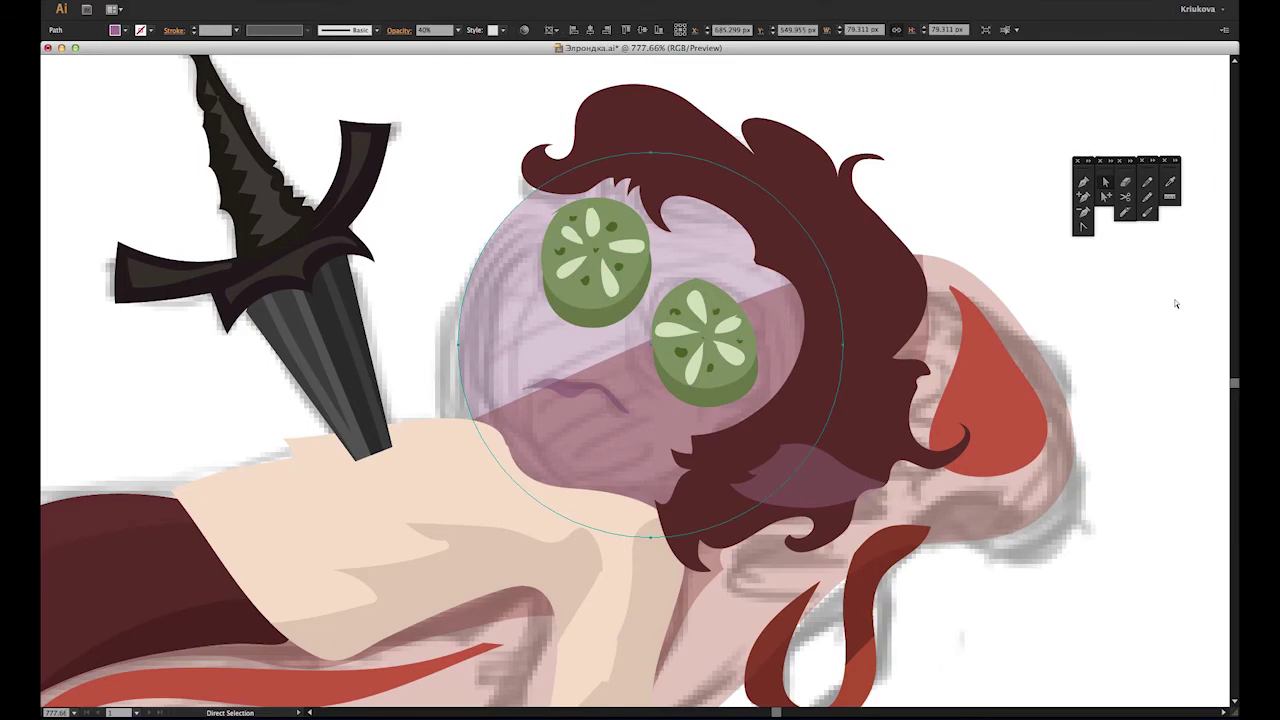
Step: Erase the top and lower part of the head circle
double_click(1125, 182)
click(805, 448)
drag(530, 160, 815, 235)
drag(857, 320, 443, 414)
double_click(1125, 182)
key(Return)
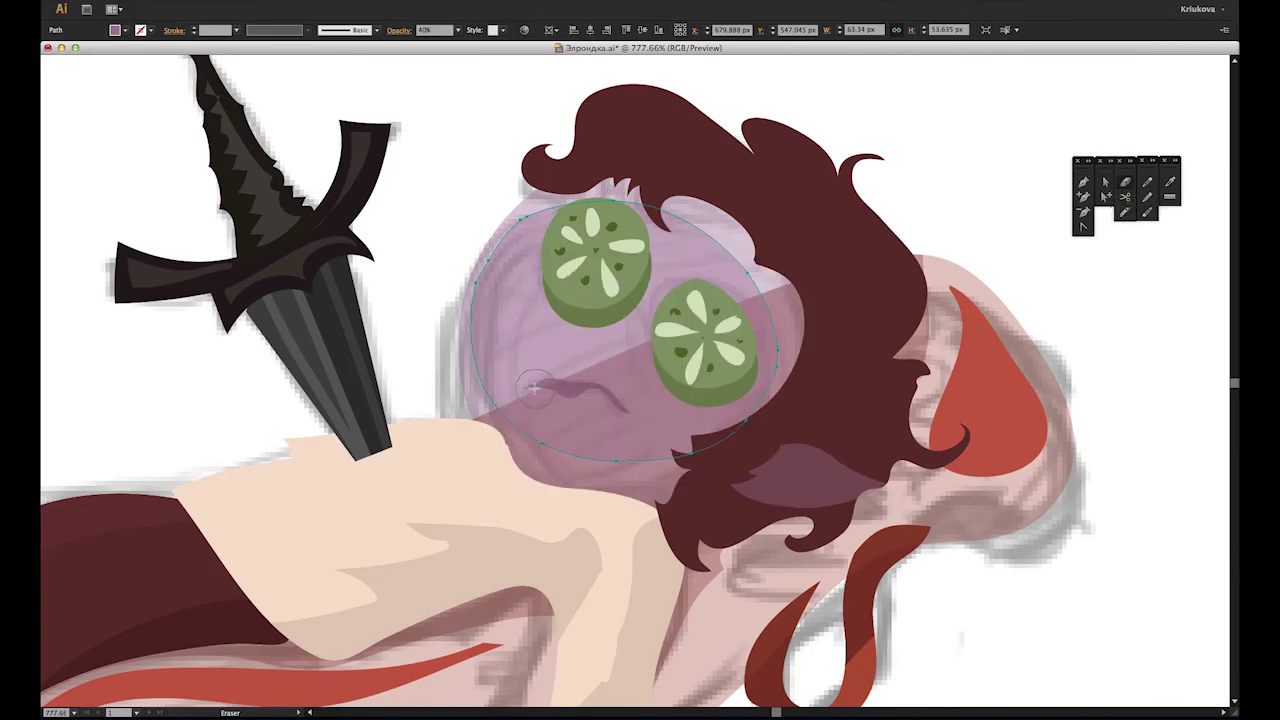
Step: Fill the remaining mask dark green 226019 and adjust its edge anchor
click(755, 335)
click(848, 336)
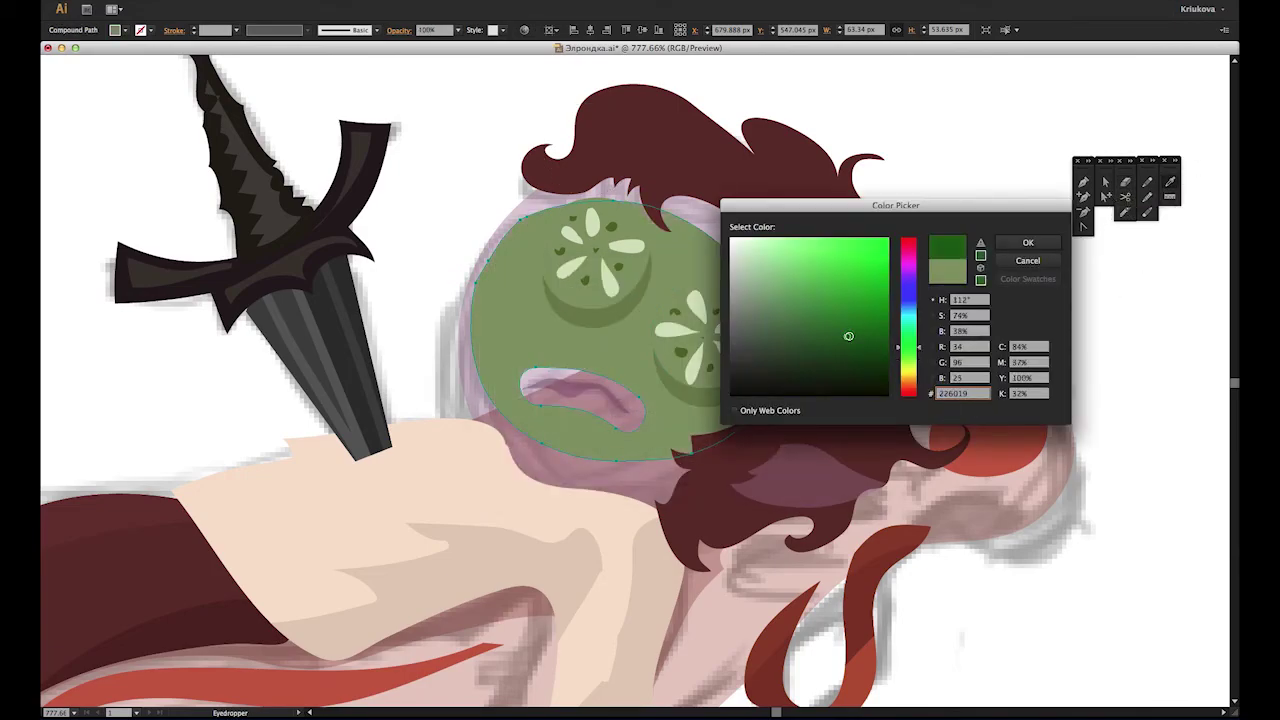
click(1027, 242)
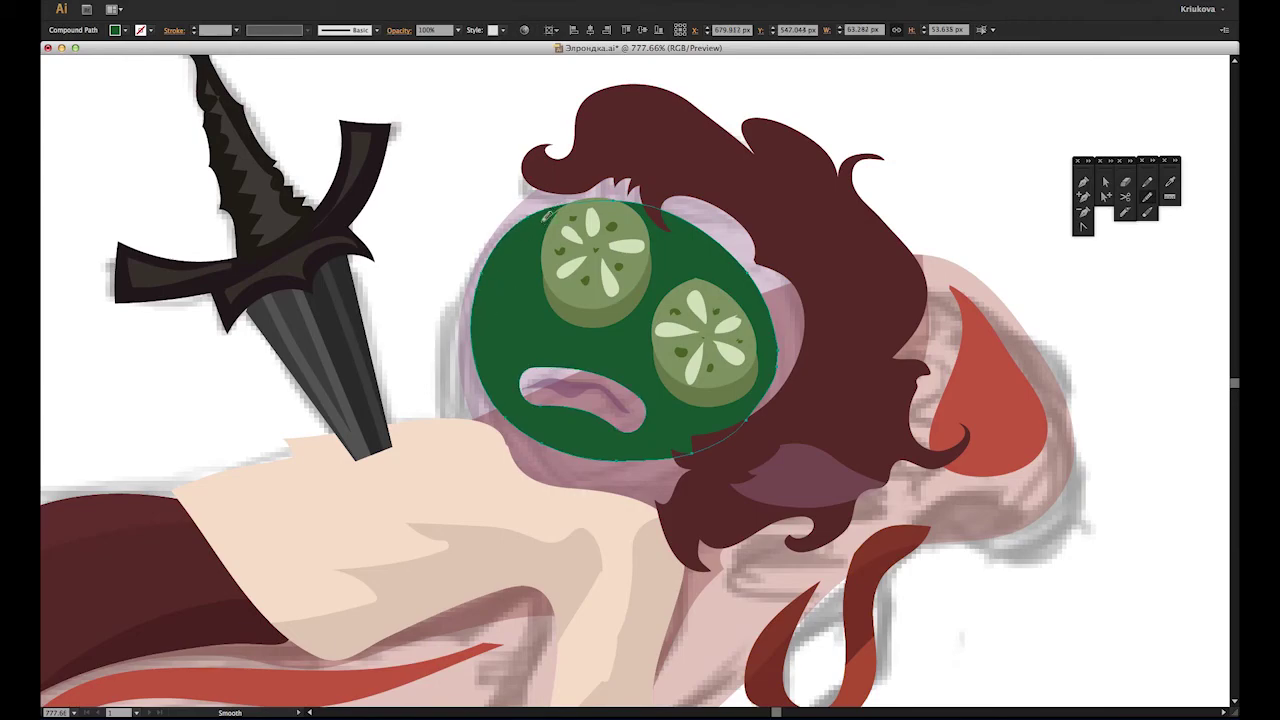
key(a)
drag(689, 450, 695, 490)
key(ctrl+shift+a)
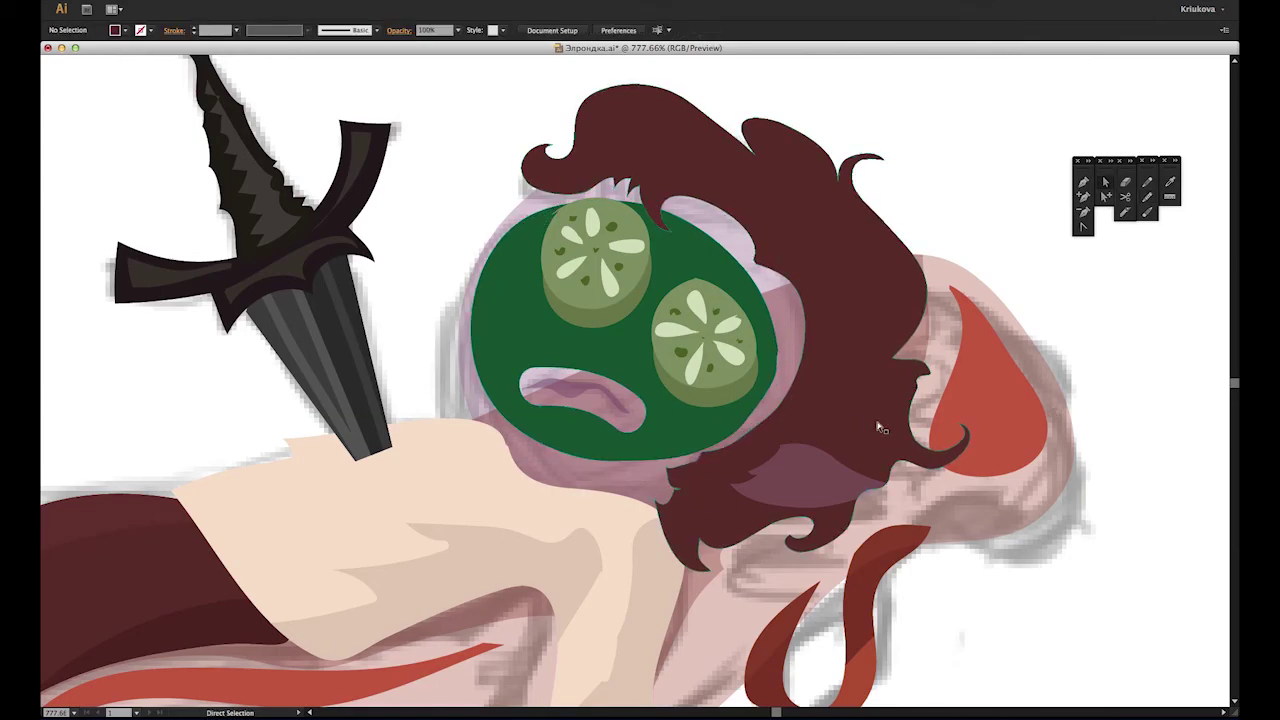
Step: Pencil four dark maroon locks into the upper, middle and lower hair
key(n)
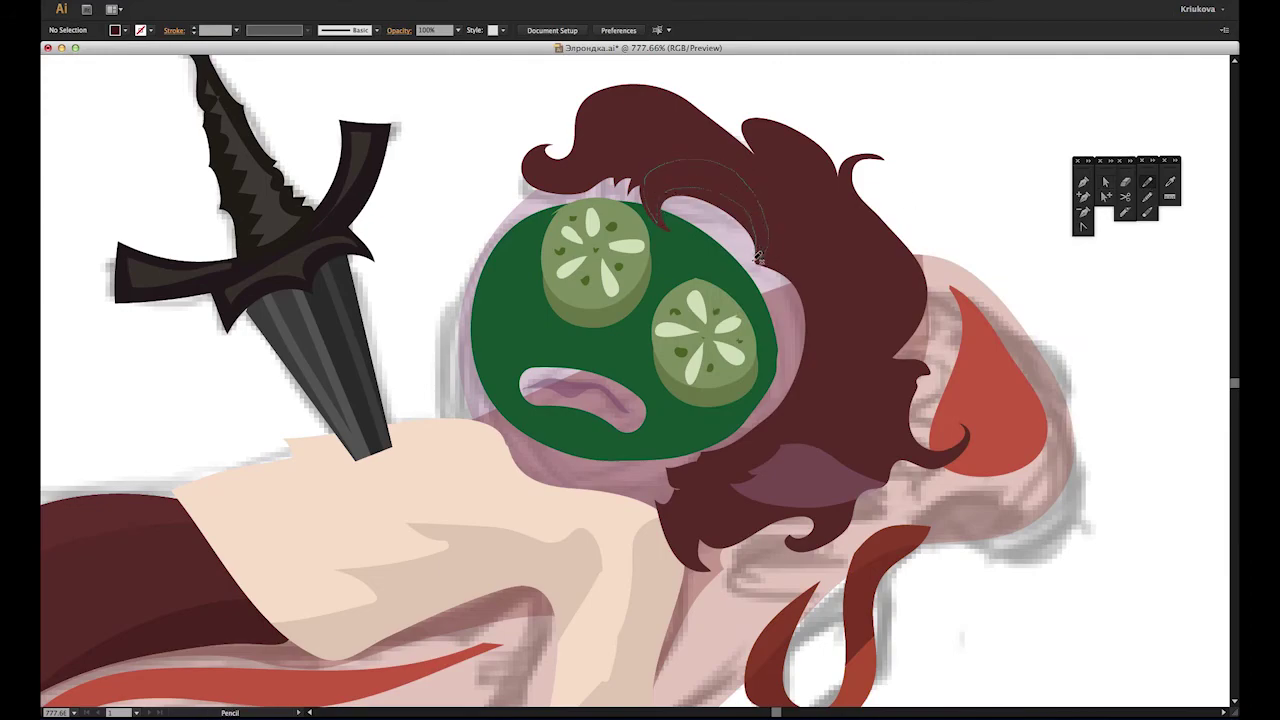
drag(760, 252, 834, 383)
mouse_move(787, 245)
mouse_down()
mouse_move(801, 236)
mouse_move(785, 242)
mouse_up()
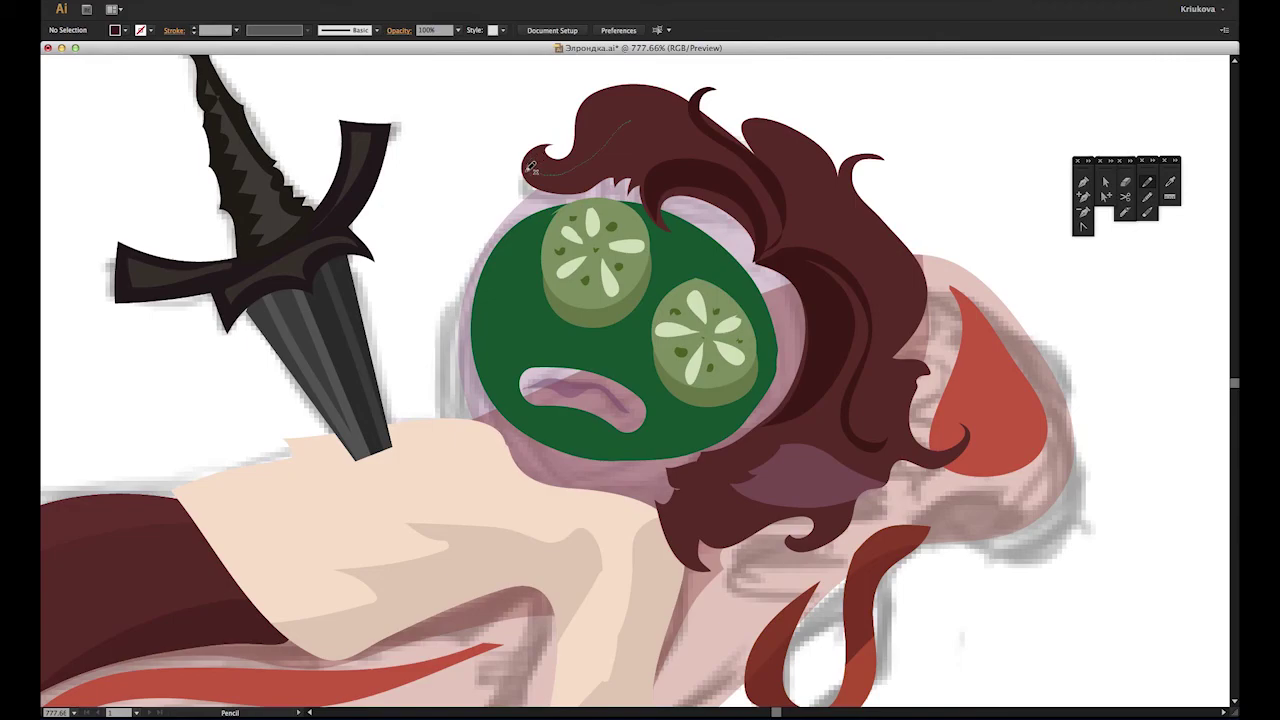
drag(676, 127, 680, 132)
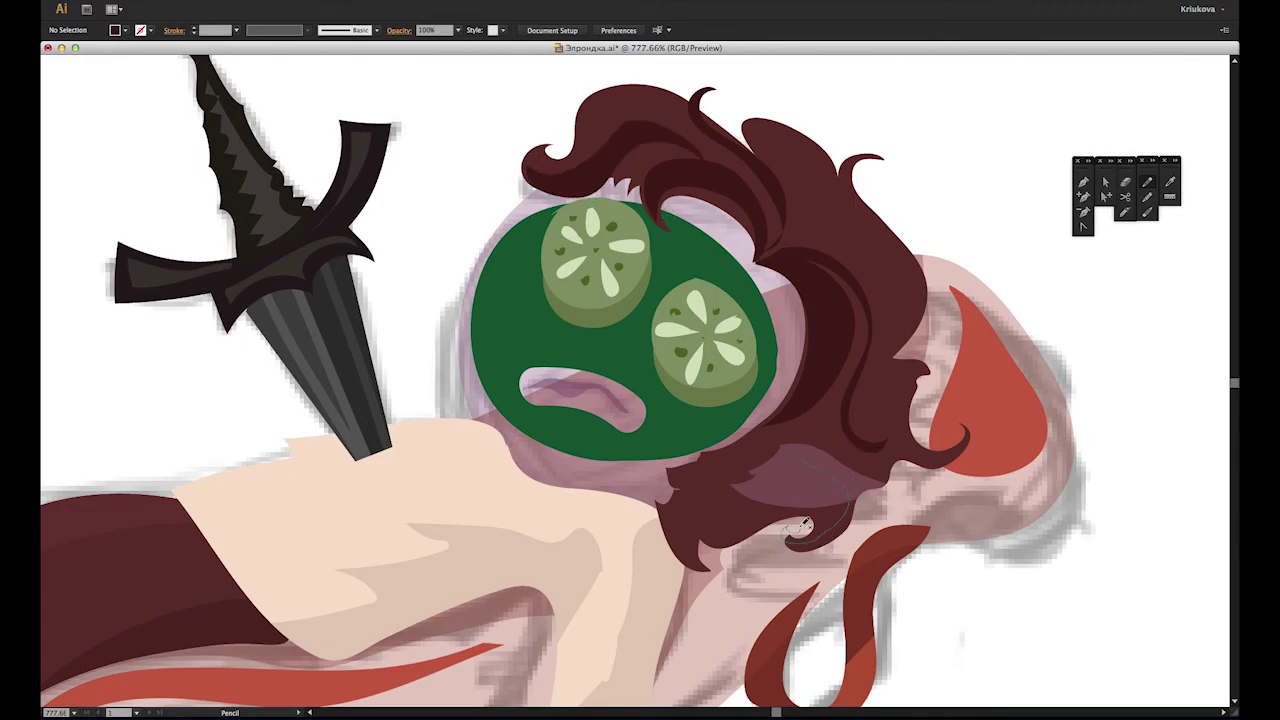
drag(763, 484, 768, 482)
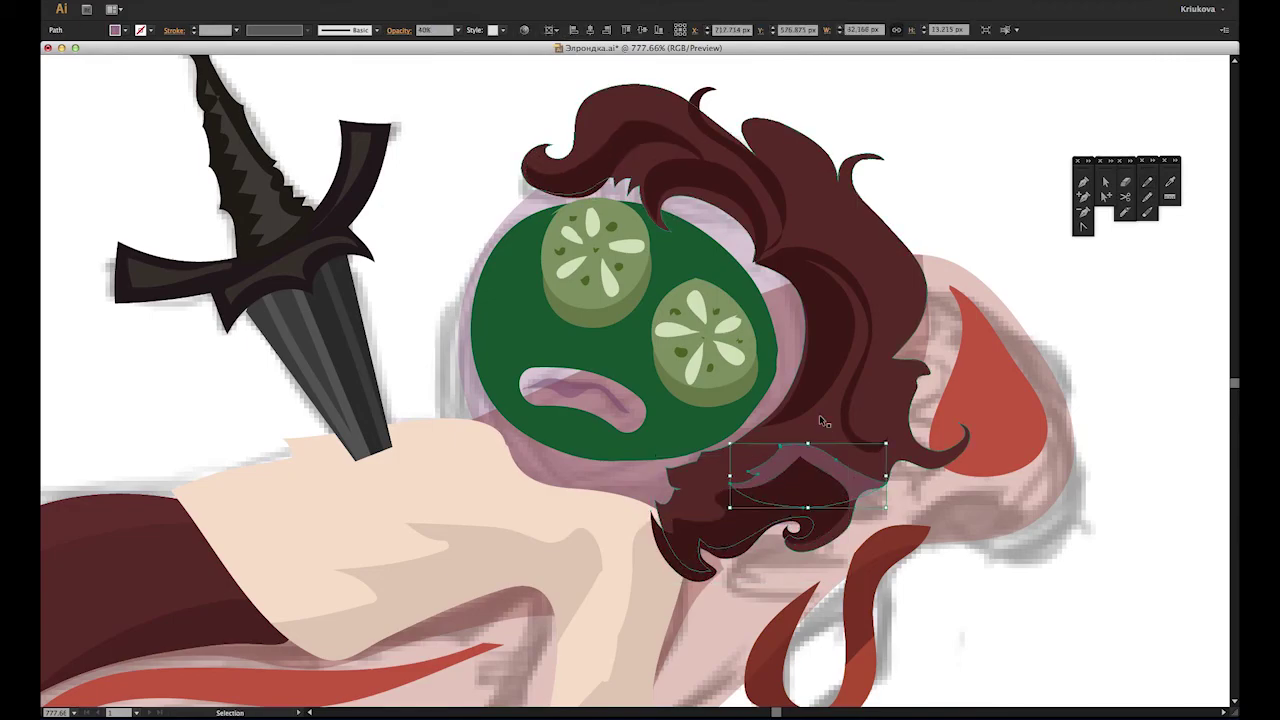
key(ctrl+a)
key(ctrl+shift+a)
key(ctrl+minus)
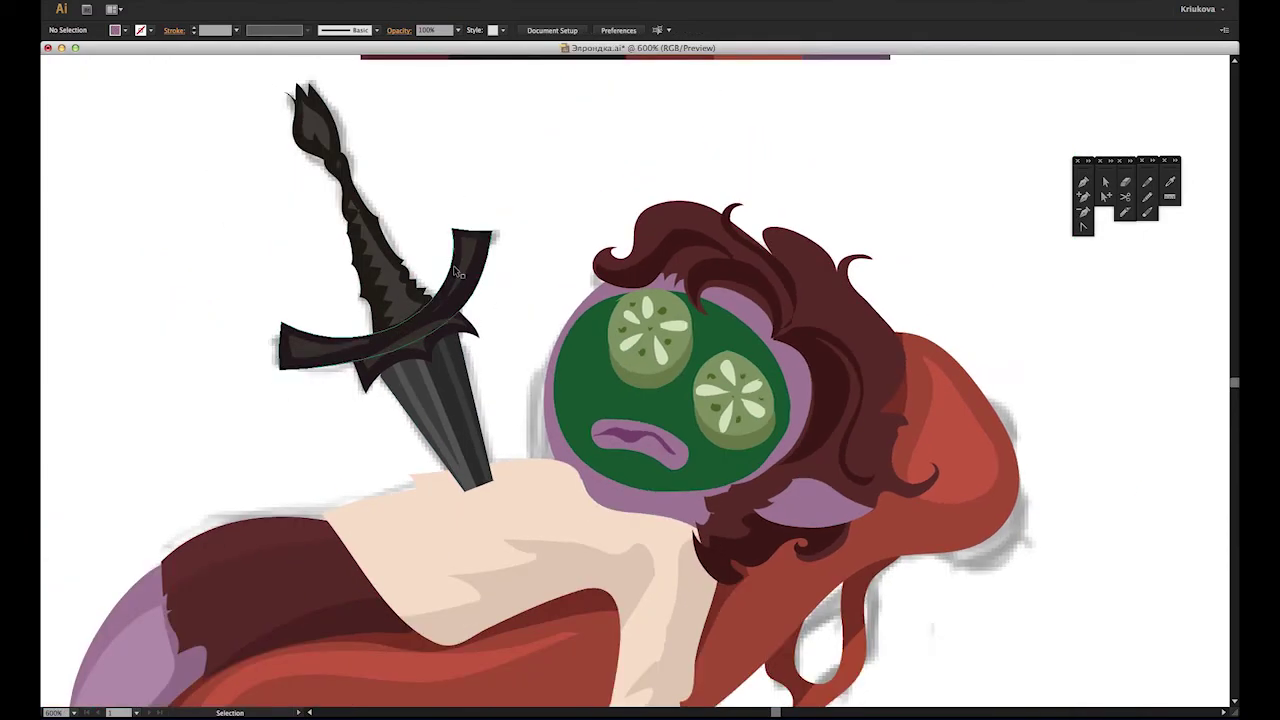
Step: Apply Temperature/Tint with Temperature -41 to the reclining figure and couch
click(443, 528)
key(ctrl+shift+a)
key(ctrl+a)
key(ctrl+minus)
key(ctrl+minus)
drag(880, 165, 856, 159)
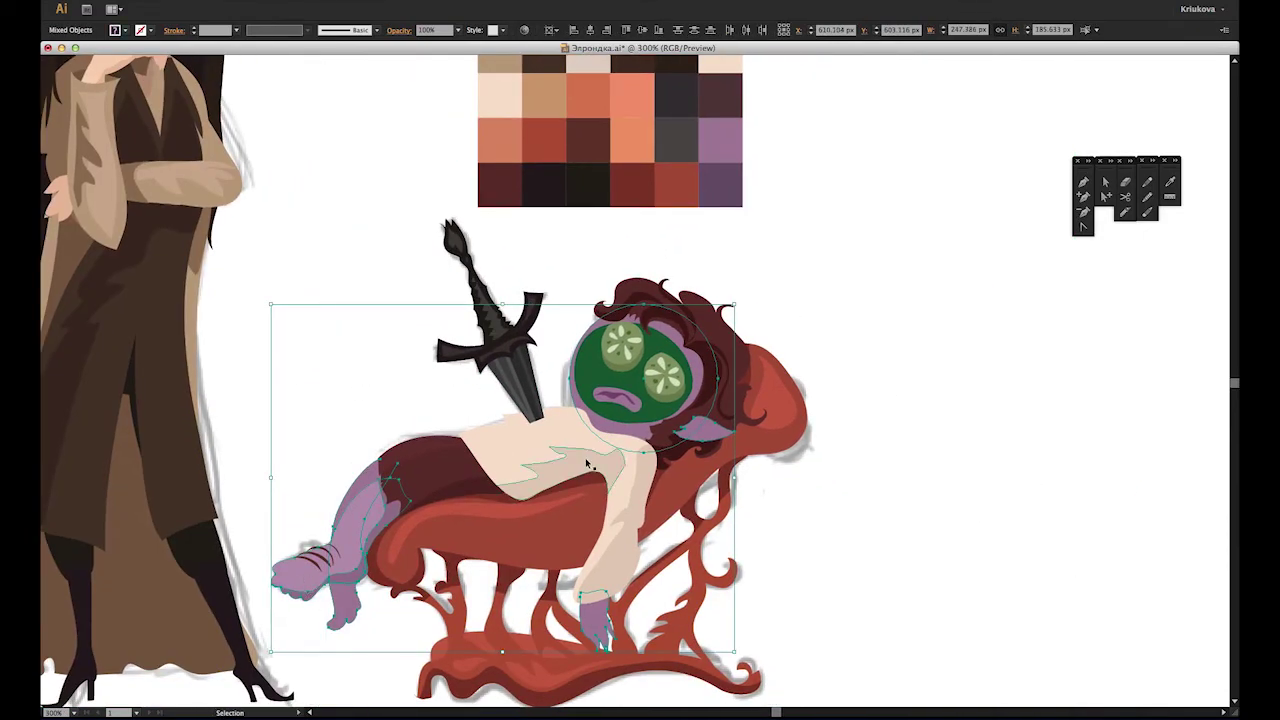
click(320, 5)
click(530, 476)
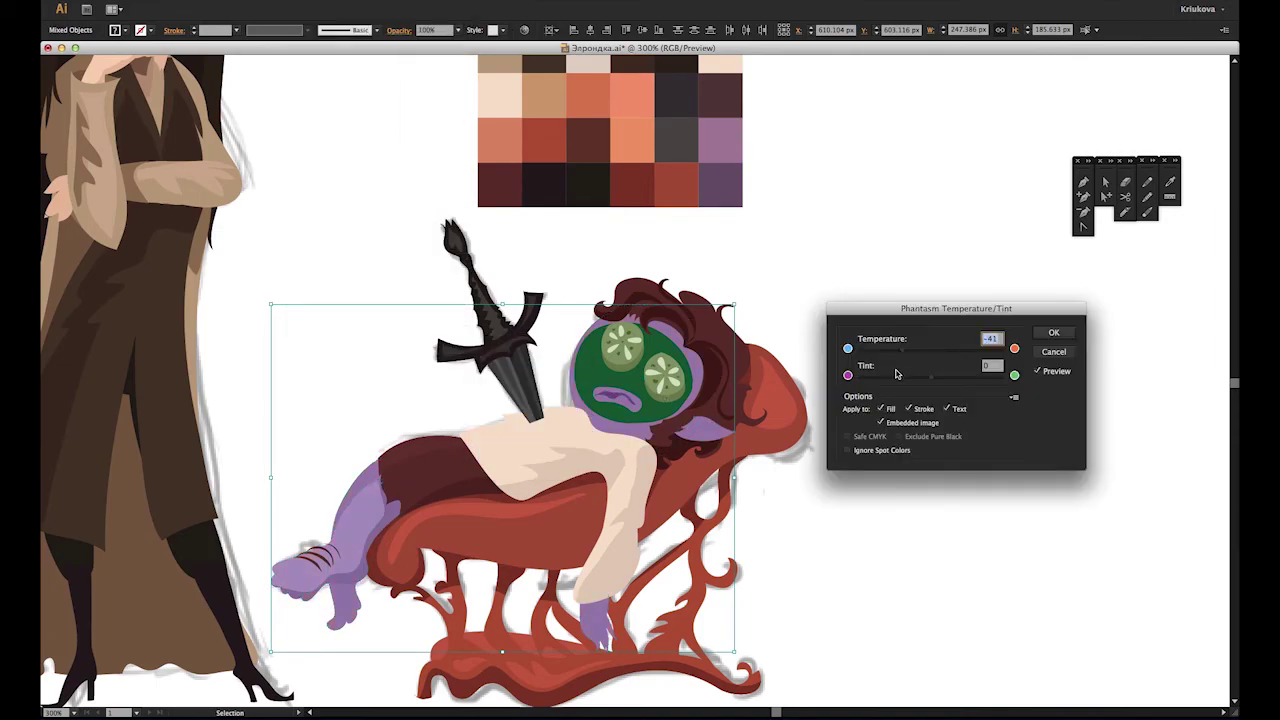
key(Return)
key(ctrl+shift+a)
alt+scroll(640, 350, up, 3)
double_click(115, 30)
key(Return)
key(n)
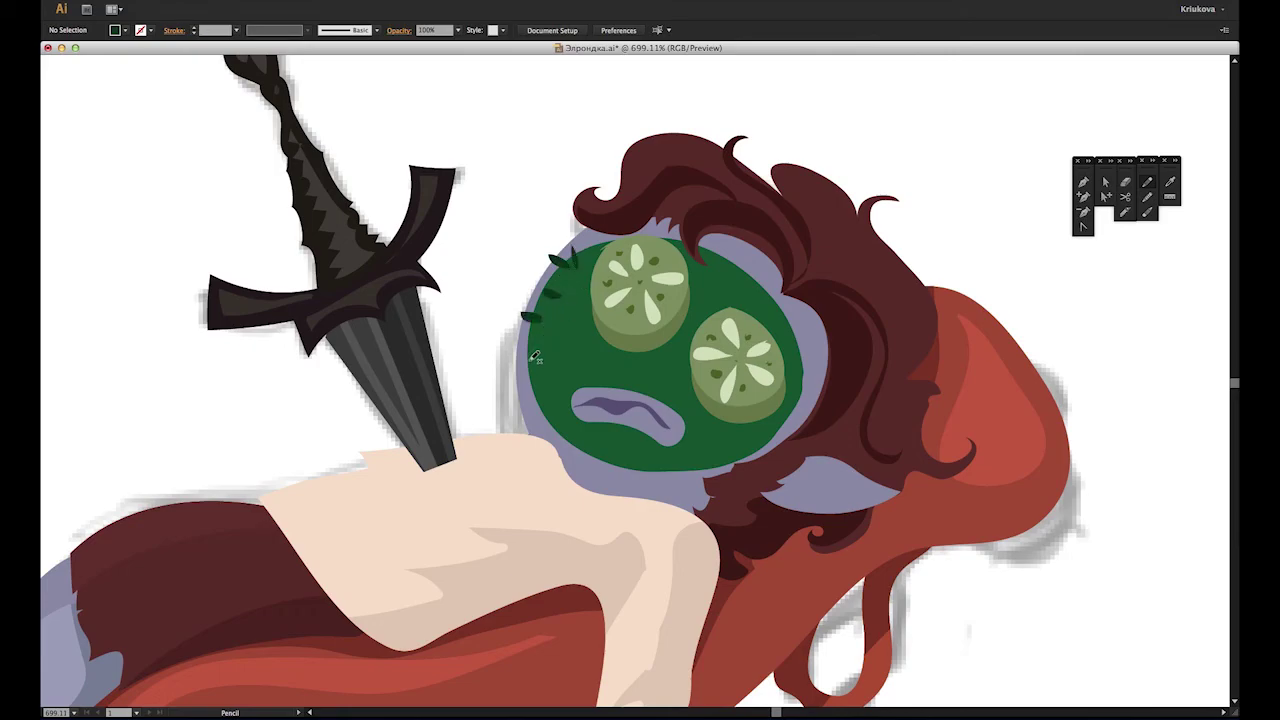
Step: Alt-drag three copies of the dark-green herb group across the mask
click(580, 297)
mouse_move(580, 297)
mouse_down()
mouse_move(588, 318)
mouse_move(714, 323)
mouse_up()
drag(640, 300, 740, 330)
mouse_move(700, 380)
mouse_down()
mouse_move(720, 440)
mouse_move(775, 390)
mouse_up()
Step: Erase herbs covering the right cucumber and move a stray leaf lower
click(740, 330)
key(shift+e)
mouse_move(745, 320)
mouse_down()
mouse_move(724, 403)
mouse_move(586, 406)
mouse_up()
key(v)
click(1166, 331)
click(549, 360)
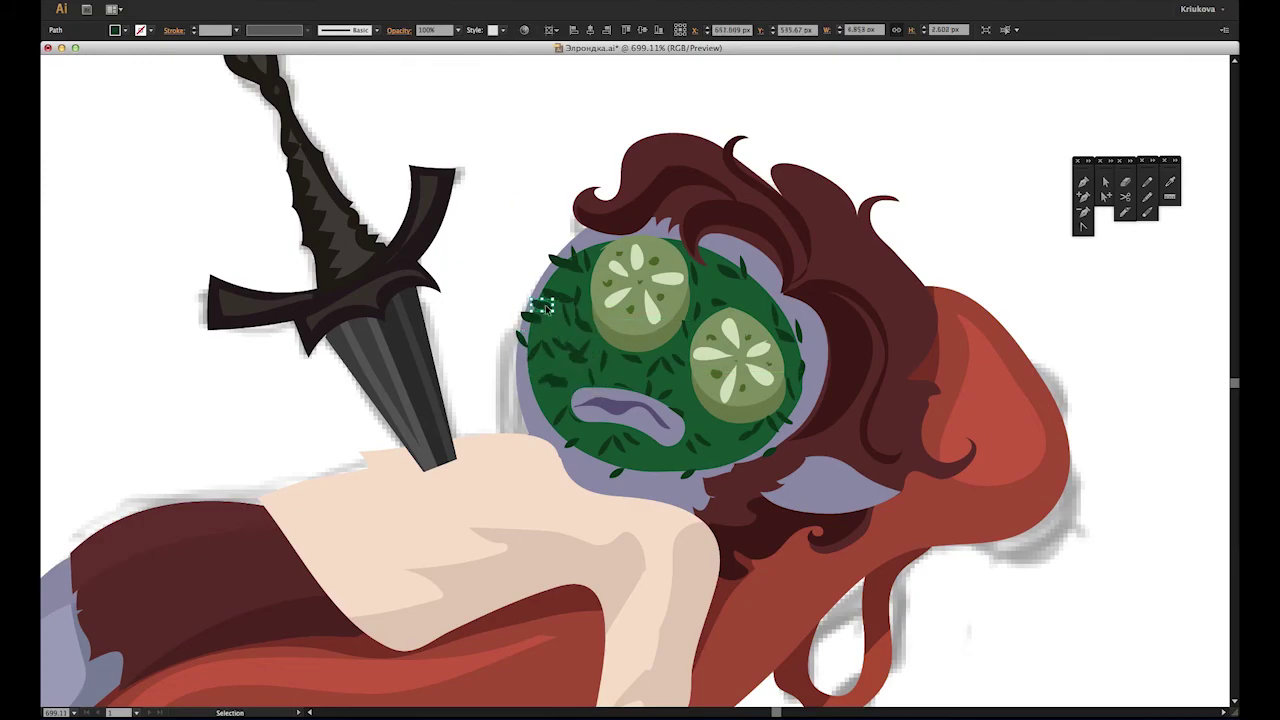
mouse_move(558, 388)
mouse_down()
mouse_move(560, 408)
mouse_move(524, 318)
mouse_up()
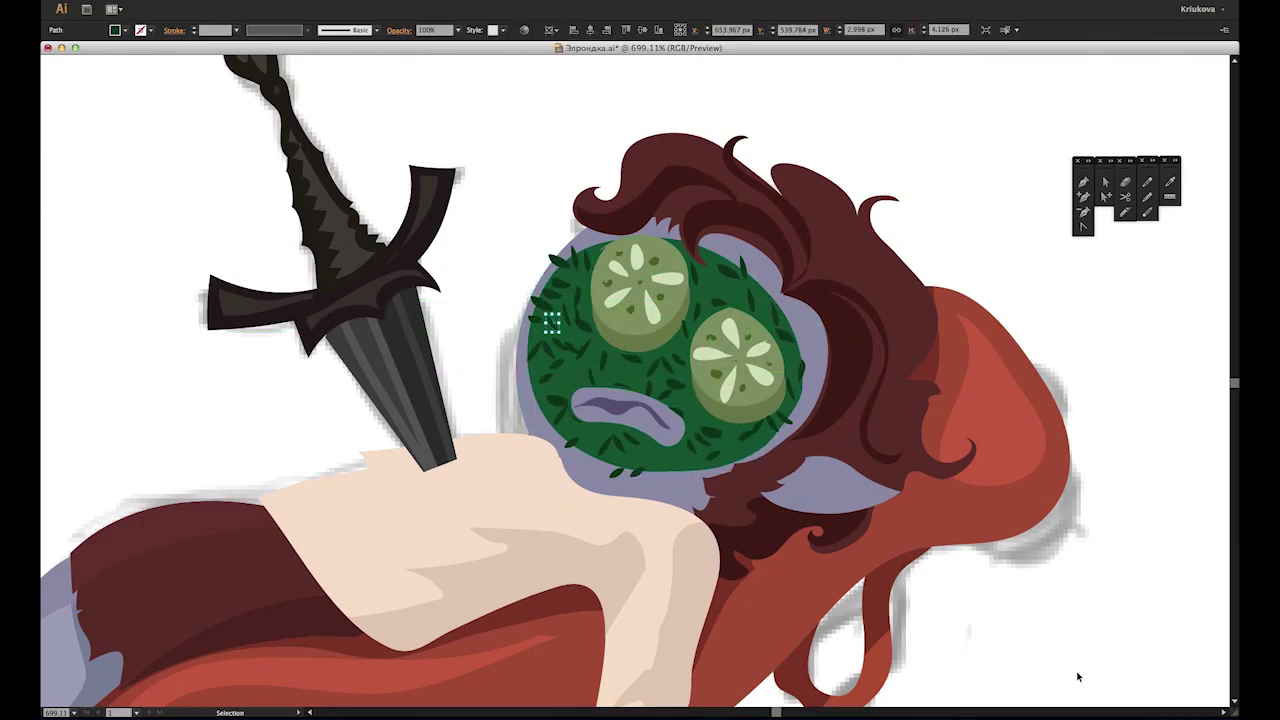
Step: Draw two small pale-green flowers on the mask
key(Return)
scroll(716, 290, up, 3)
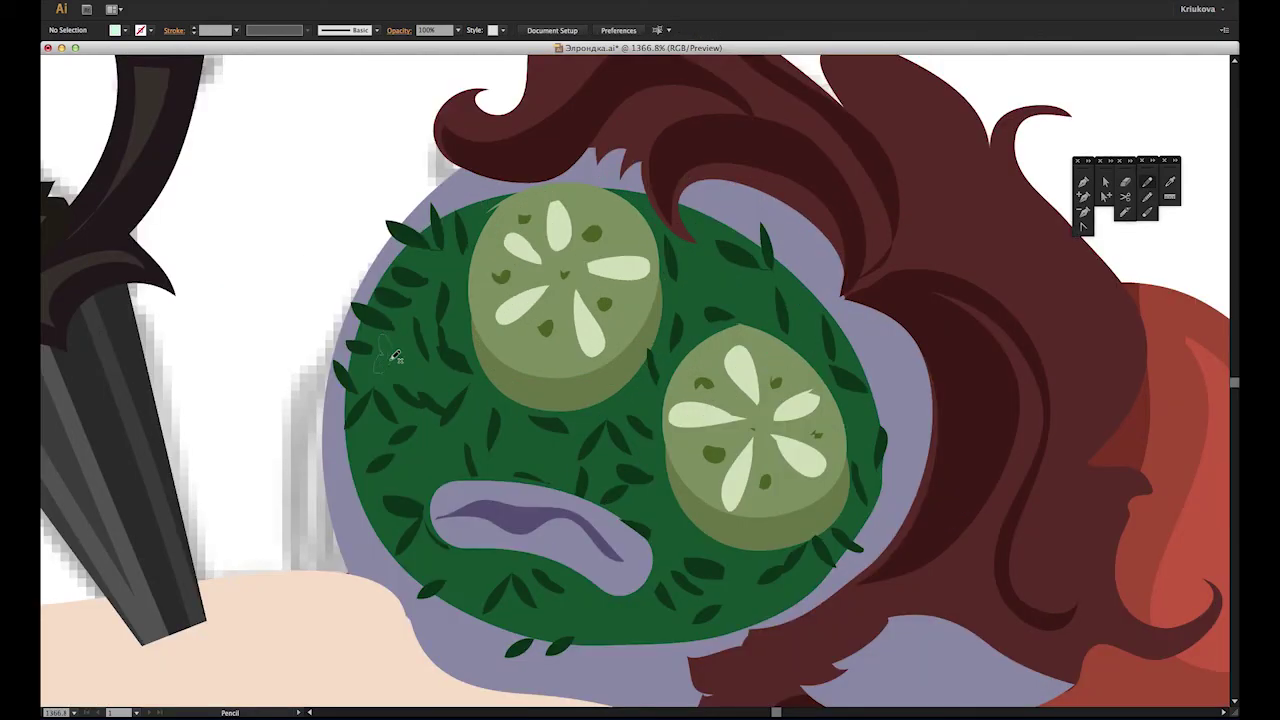
drag(381, 369, 384, 366)
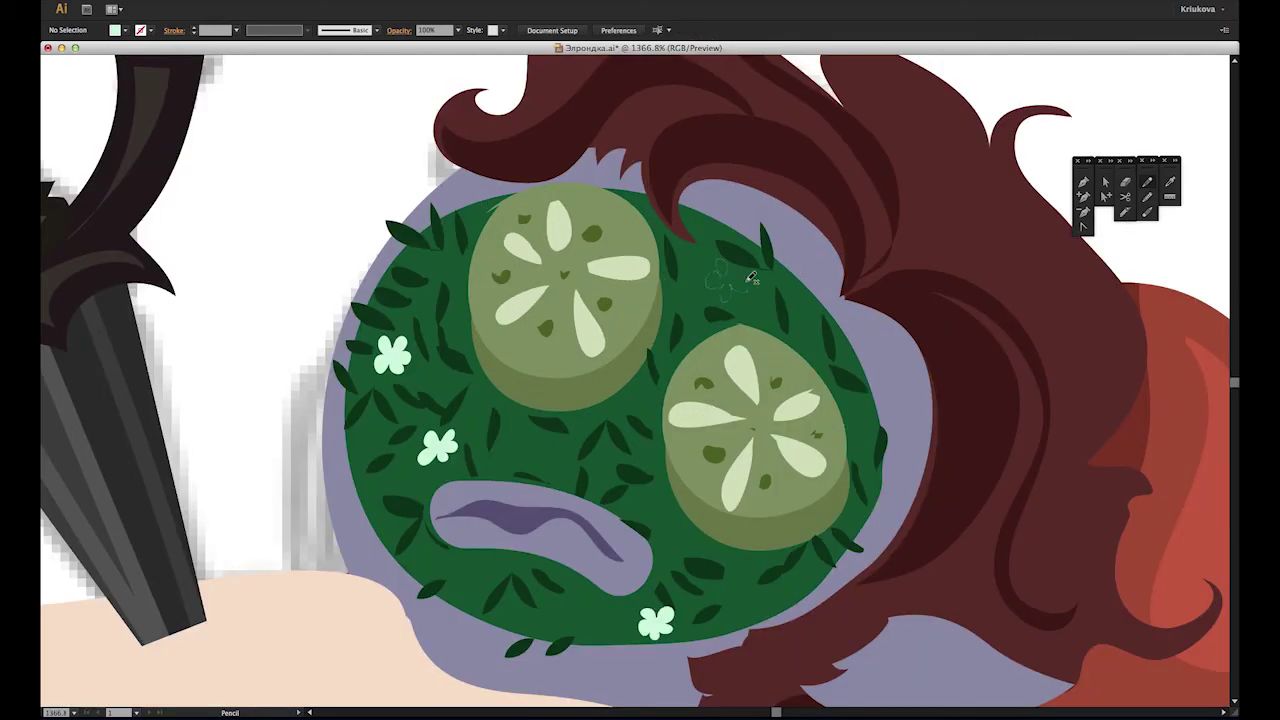
drag(737, 285, 733, 281)
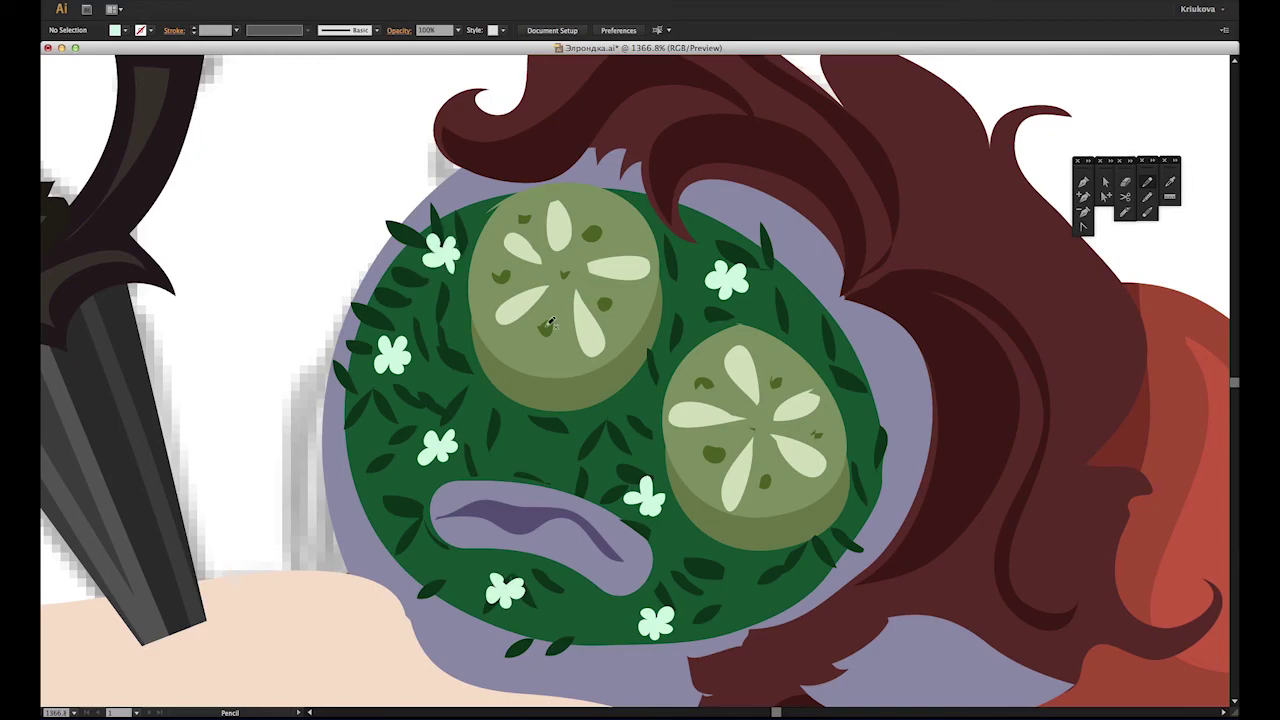
key(v)
click(612, 622)
click(224, 349)
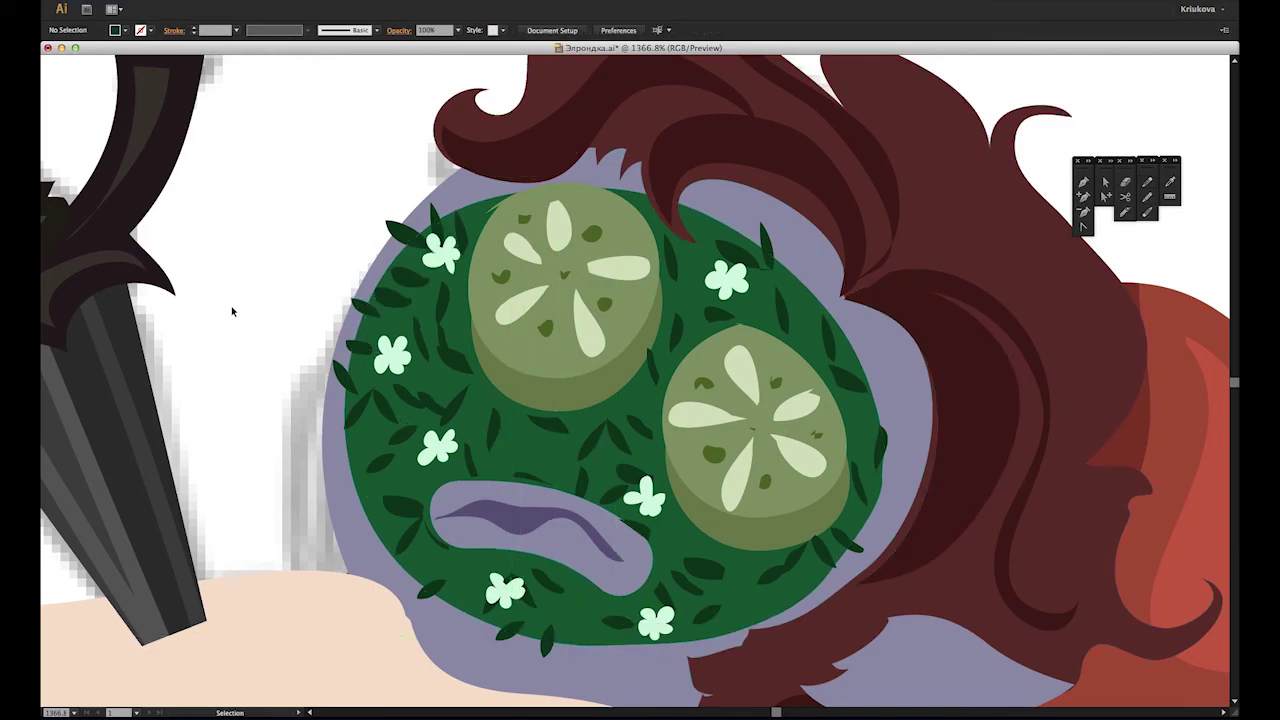
key(ctrl+1)
click(755, 345)
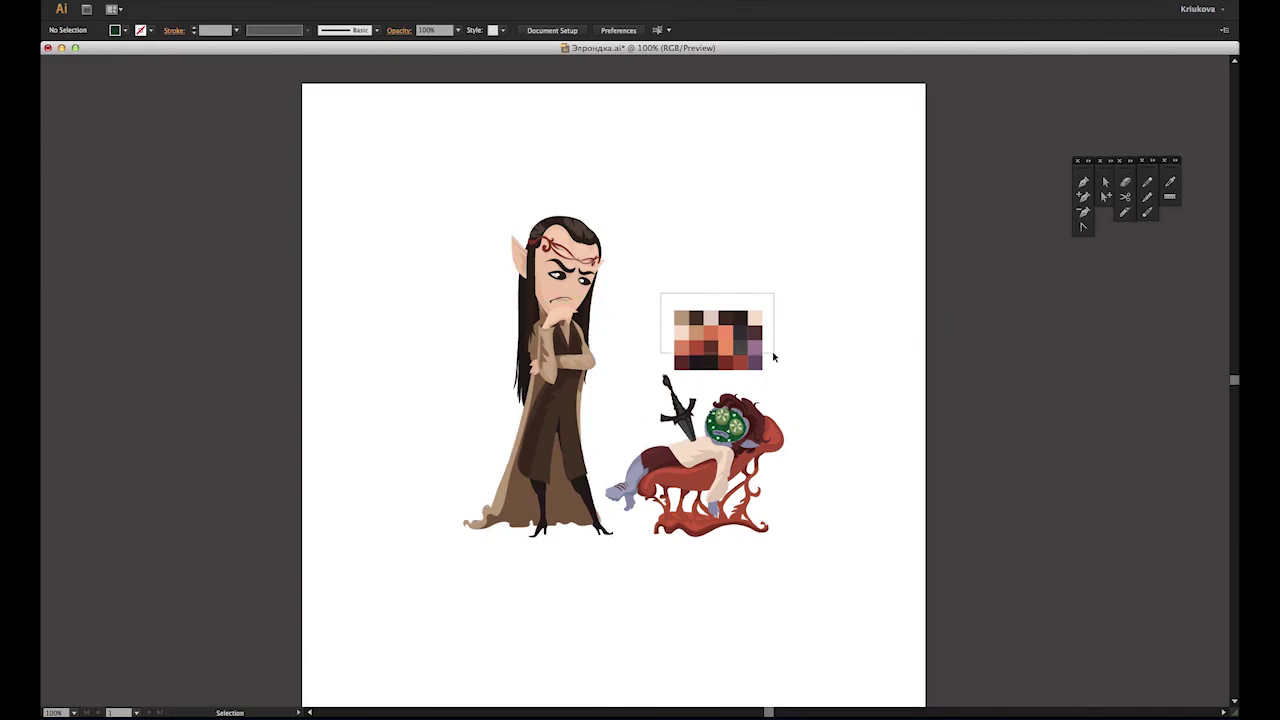
Step: Delete the colour swatch block and make the elf's eye highlights pure white
key(Delete)
key(a)
click(430, 335)
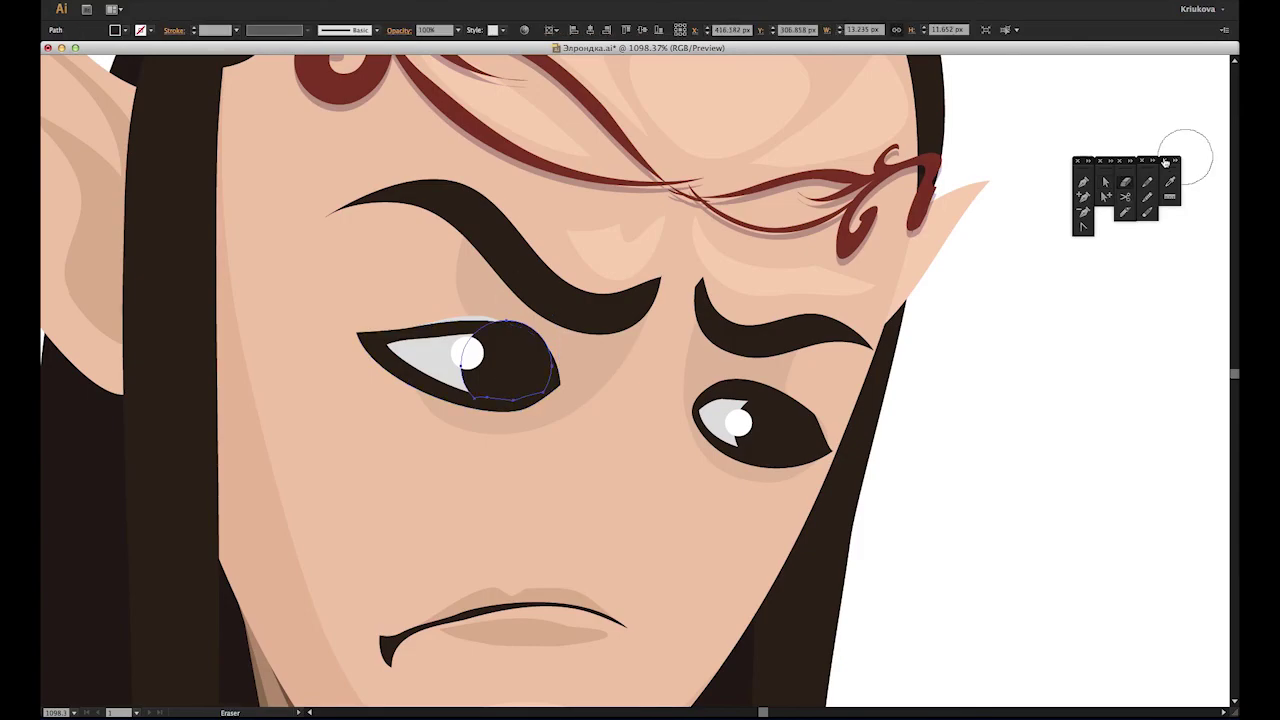
click(715, 427)
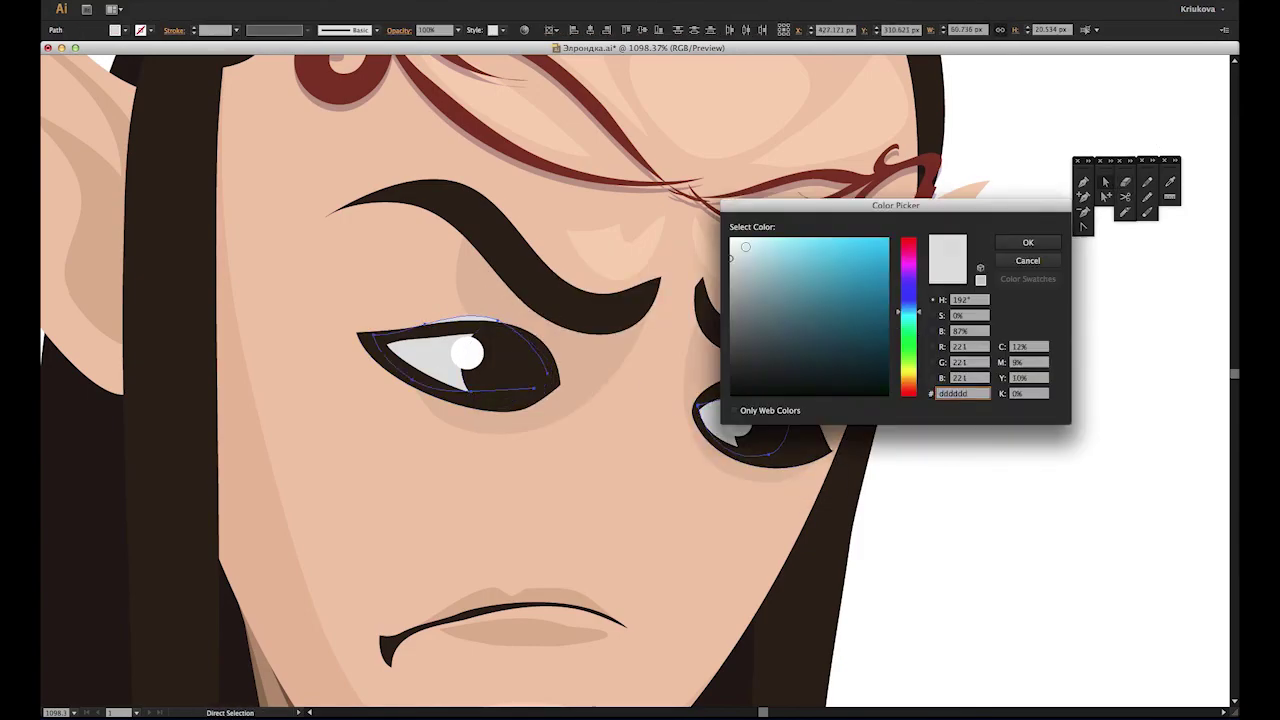
key(Return)
key(ctrl+shift+a)
Step: Redraw the shadow around the elf's left eye with the Pencil tool
click(467, 291)
key(n)
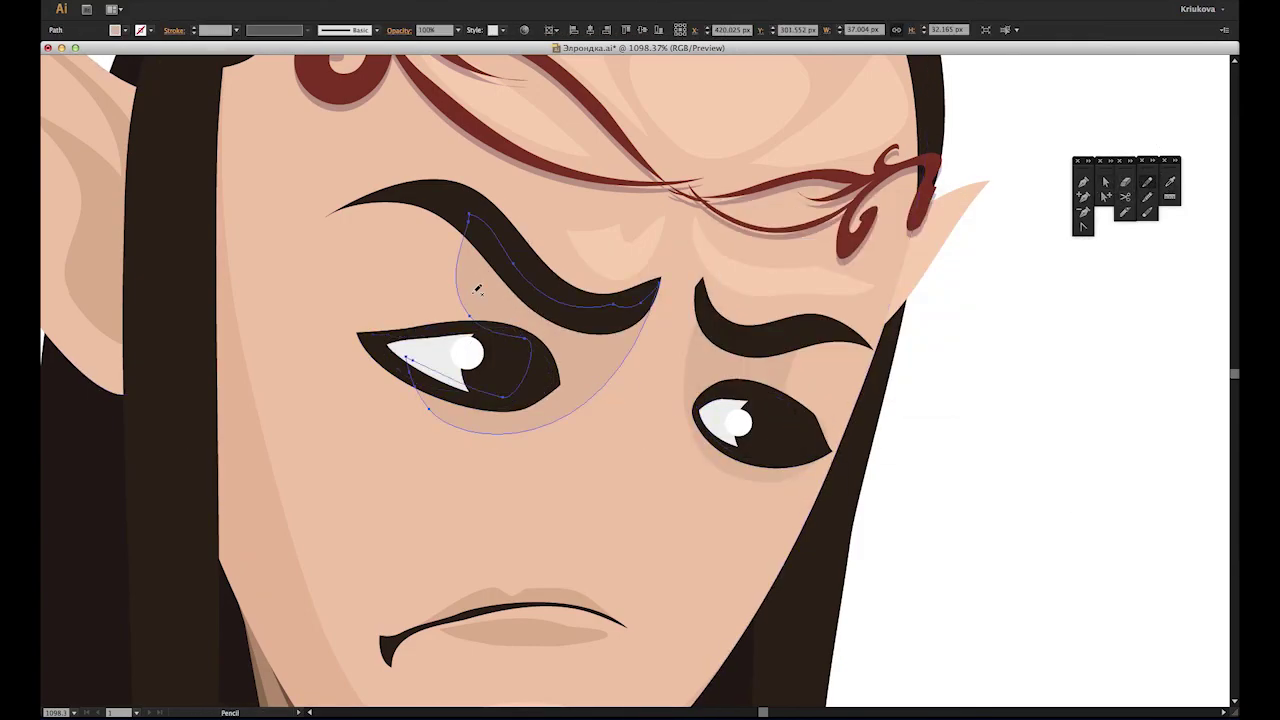
drag(495, 298, 492, 296)
drag(467, 240, 466, 217)
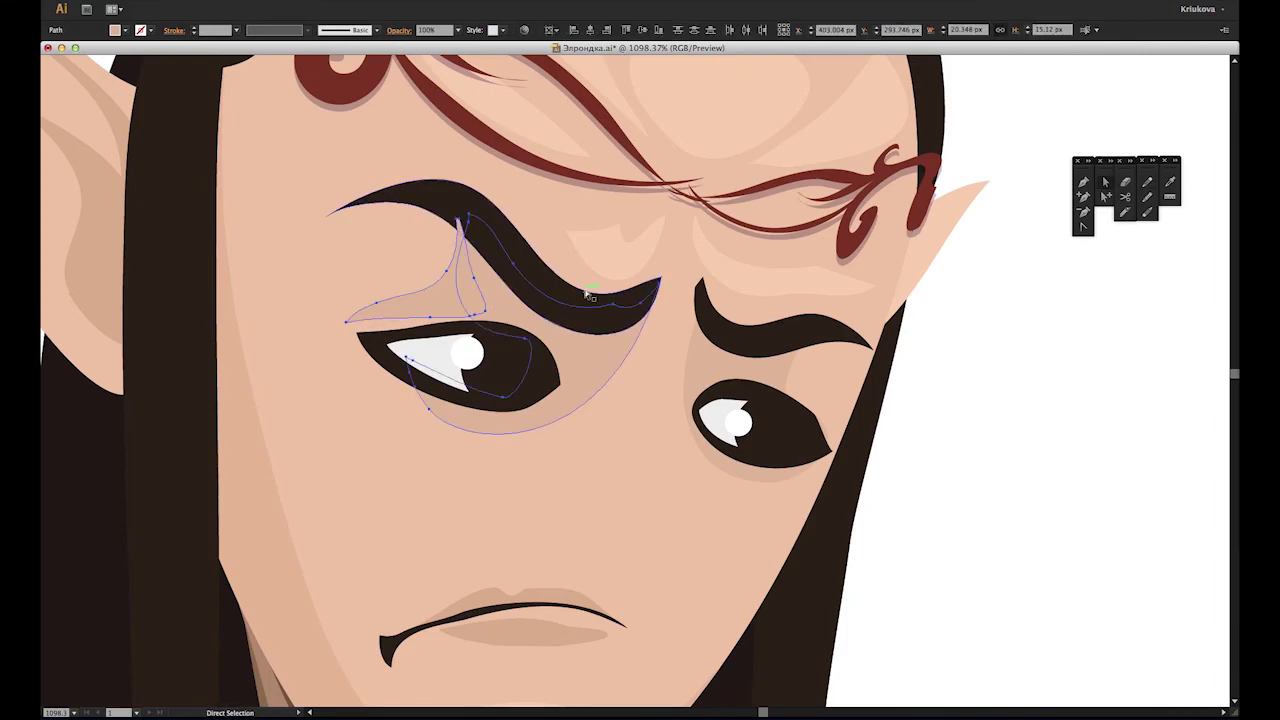
key(a)
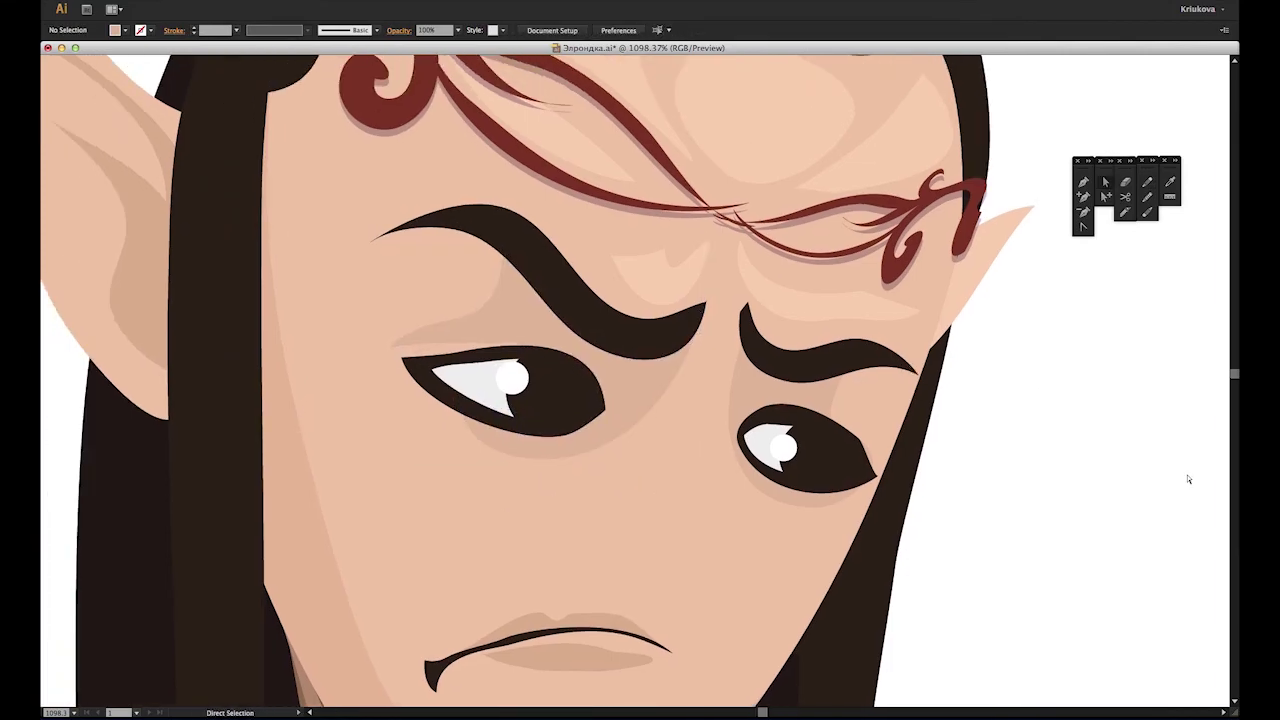
key(v)
Step: Move both eyes' highlight dots slightly down and to the right
scroll(831, 407, left, 2)
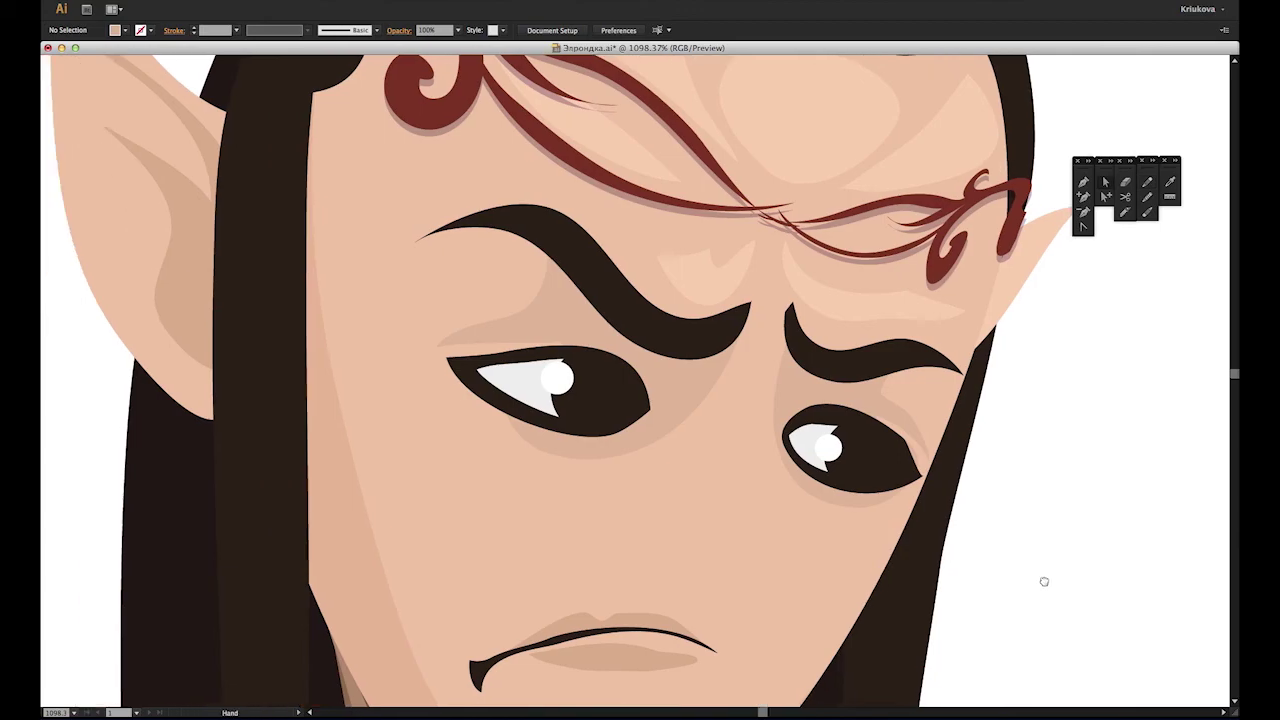
drag(565, 382, 615, 412)
drag(837, 454, 880, 472)
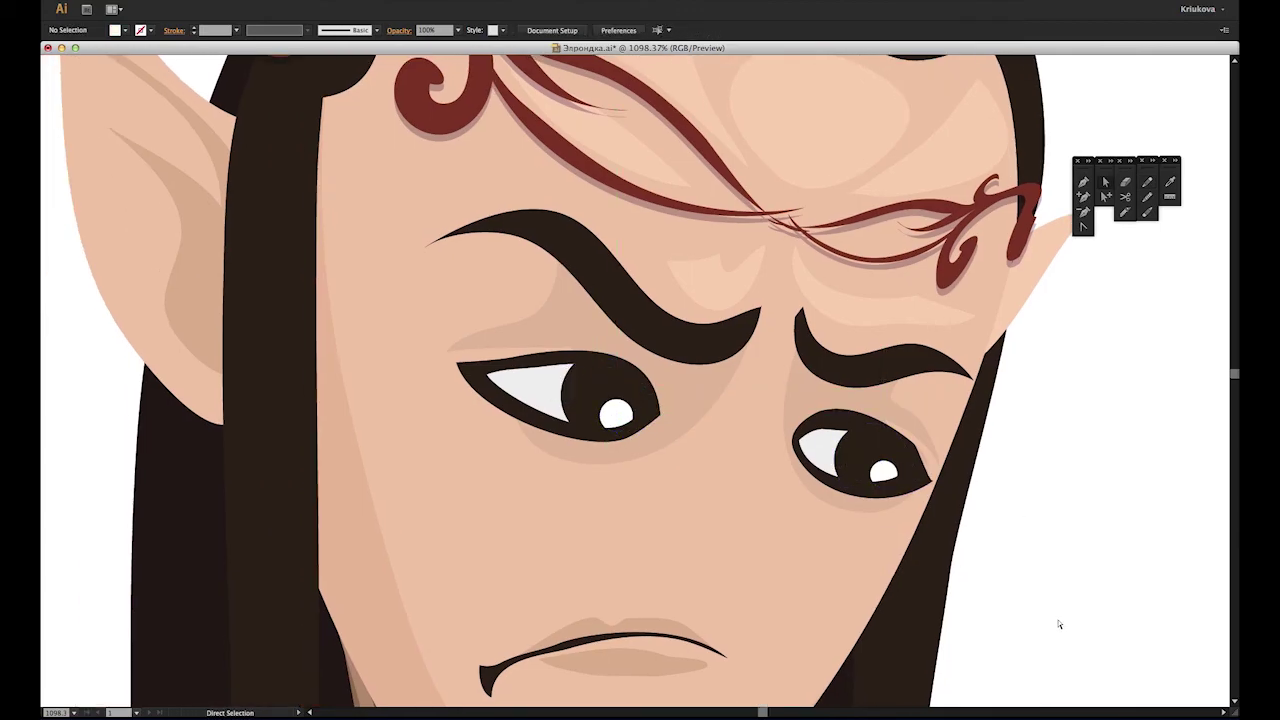
key(ctrl+1)
Step: Zoom in on the elf's head and inspect the eye outline and iris anchor points
click(554, 570)
key(a)
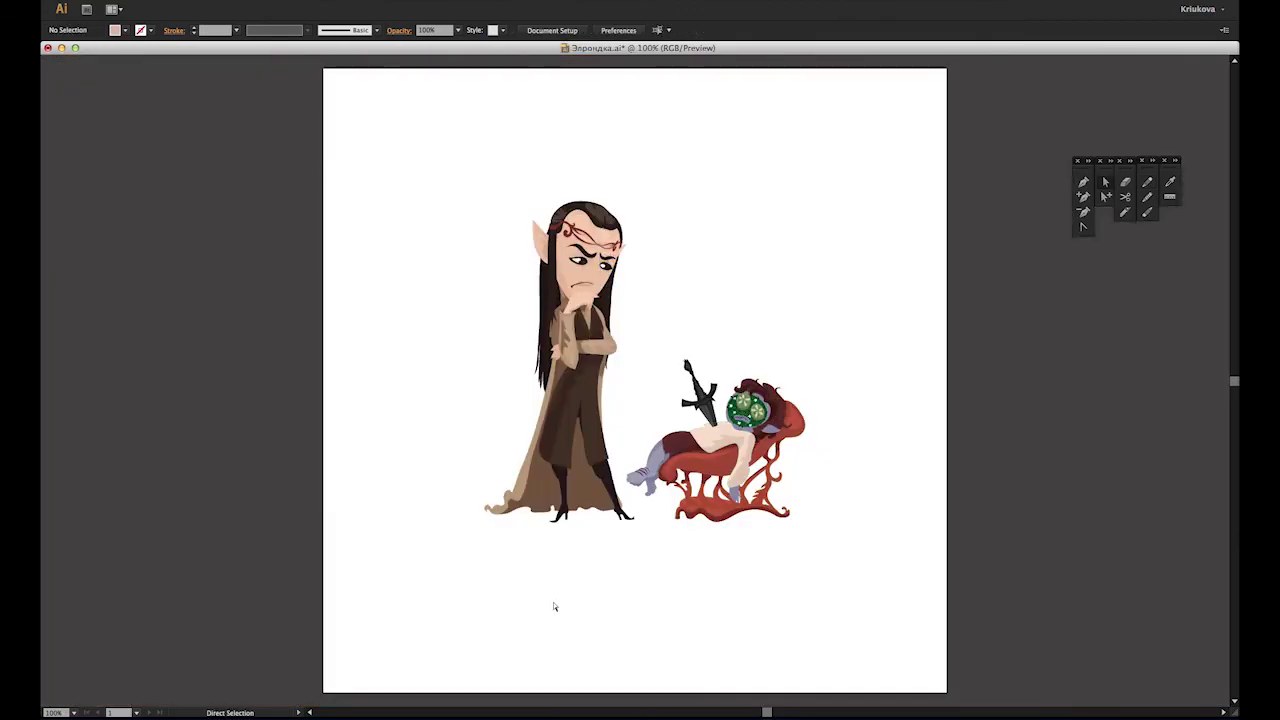
key(z)
drag(583, 211, 801, 442)
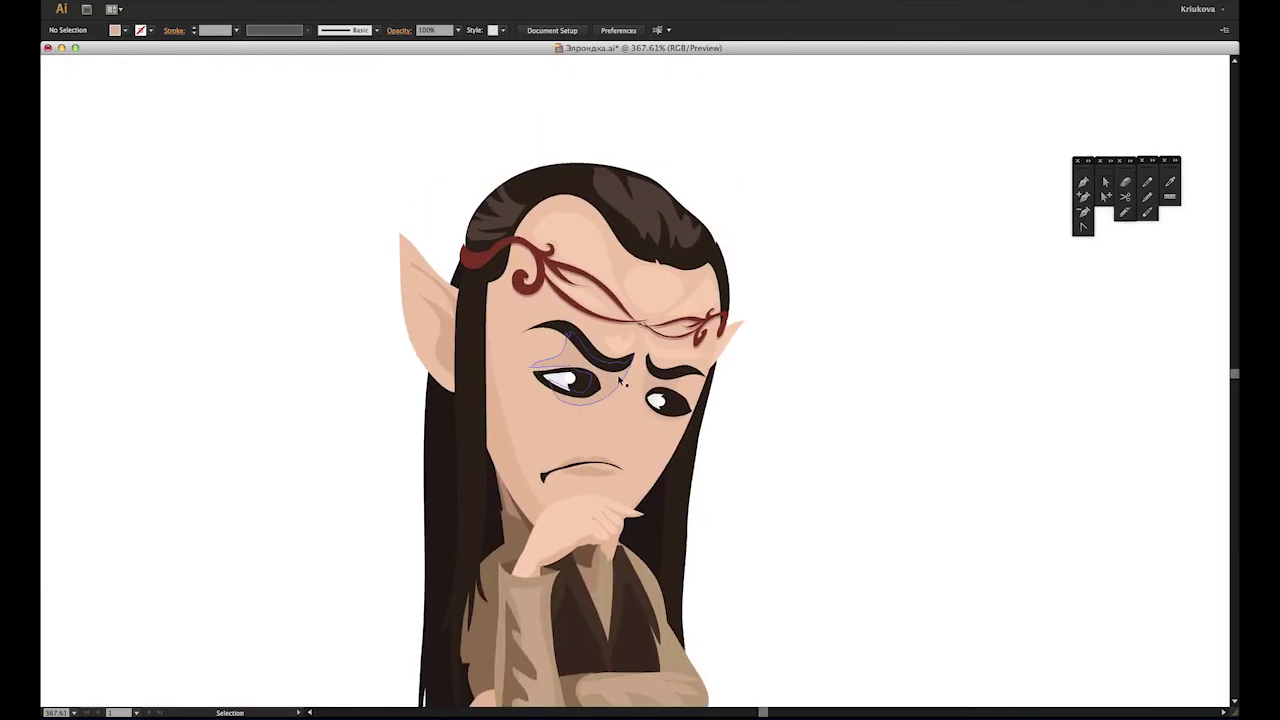
scroll(622, 381, up, 5)
click(694, 274)
click(445, 194)
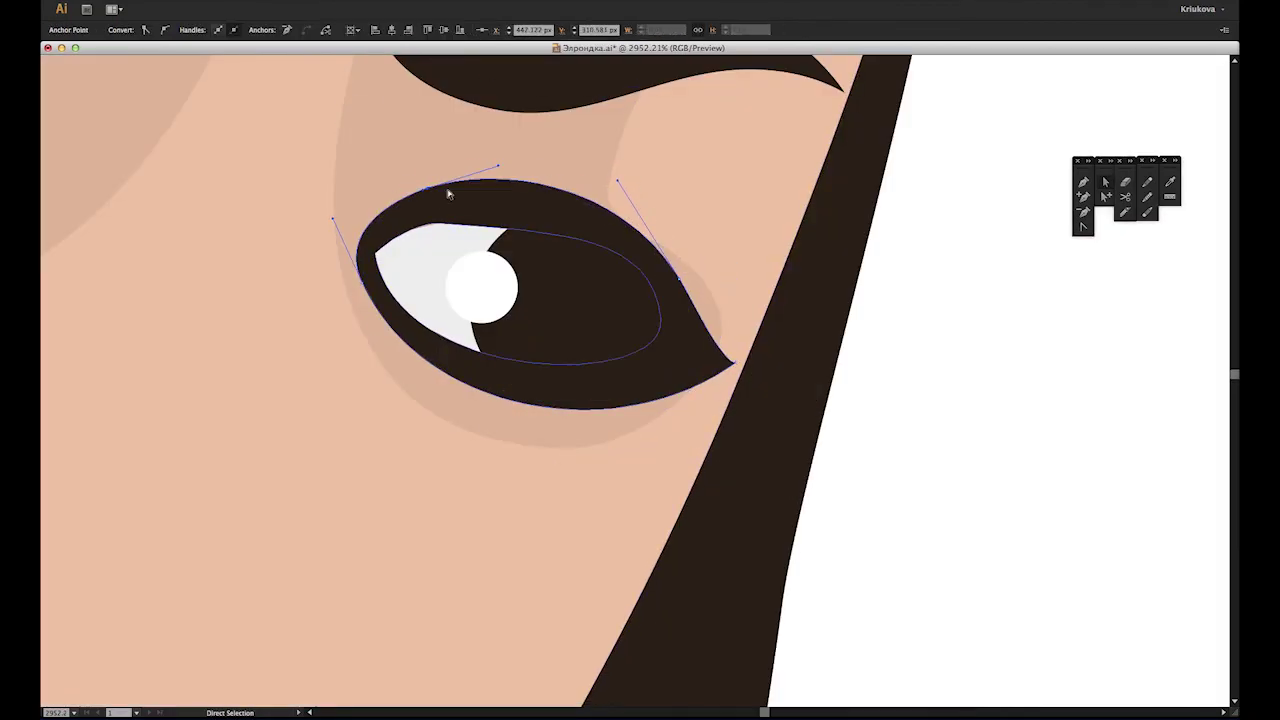
click(450, 220)
click(373, 242)
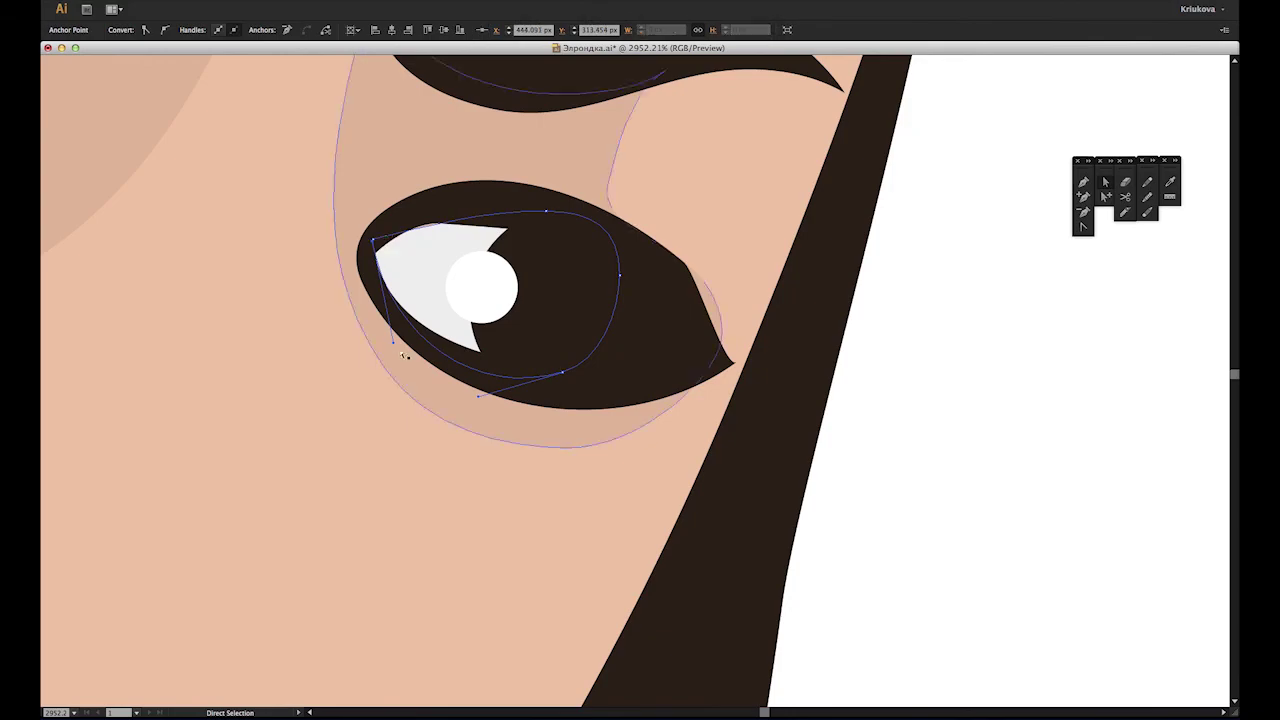
Step: Check the outer eye shape, then return to the whole-artboard view
click(995, 578)
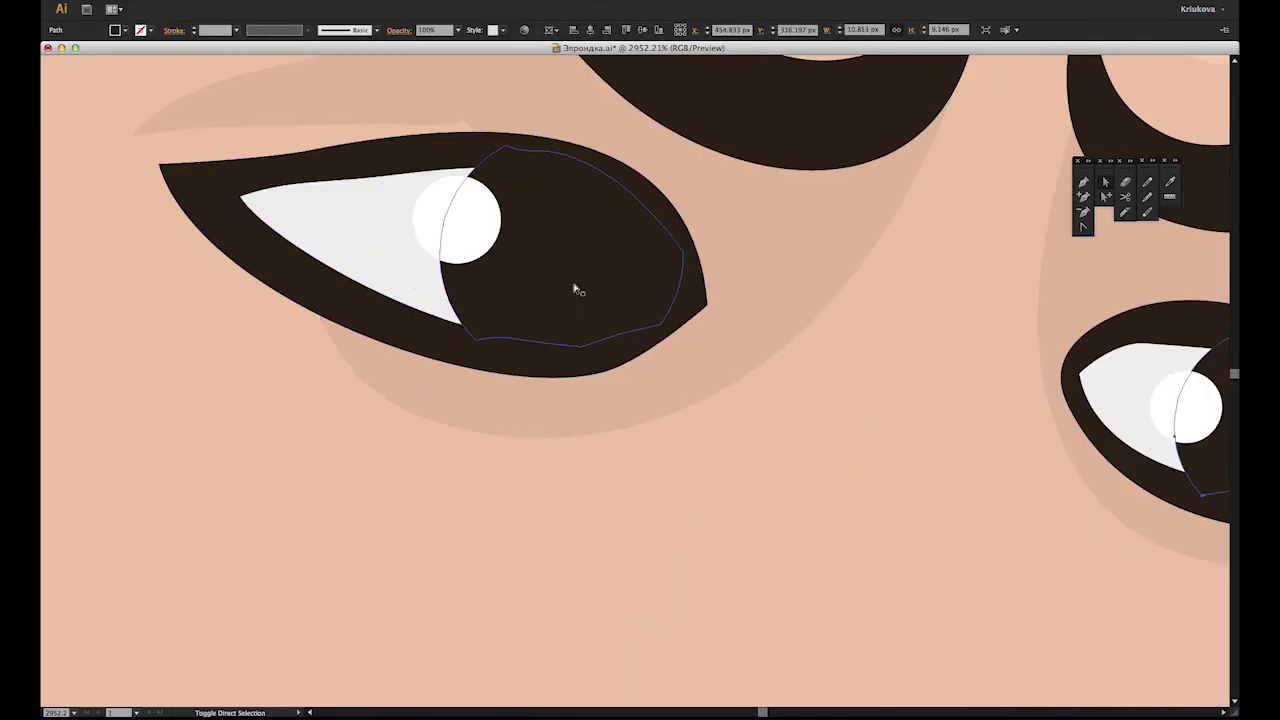
shift+click(392, 160)
key(ctrl+shift+a)
key(ctrl+0)
mouse_move(900, 420)
mouse_down()
mouse_move(723, 189)
mouse_move(697, 189)
mouse_move(689, 163)
mouse_up()
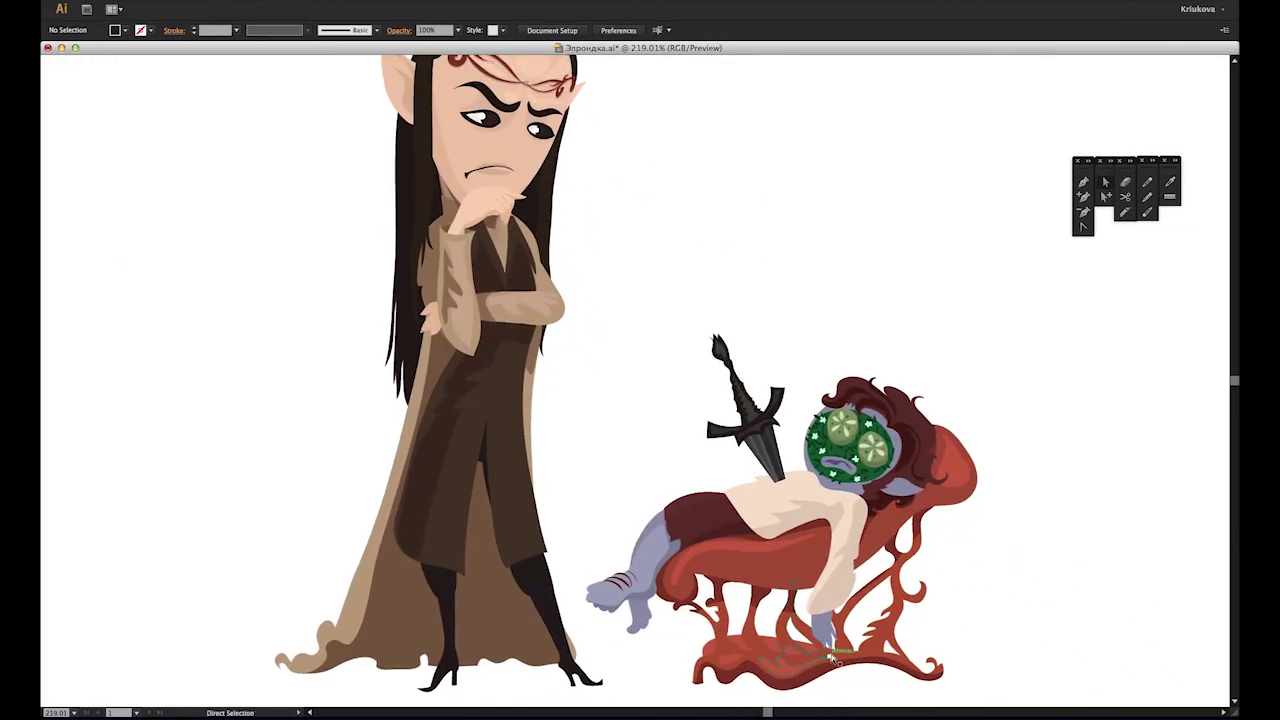
key(ctrl+0)
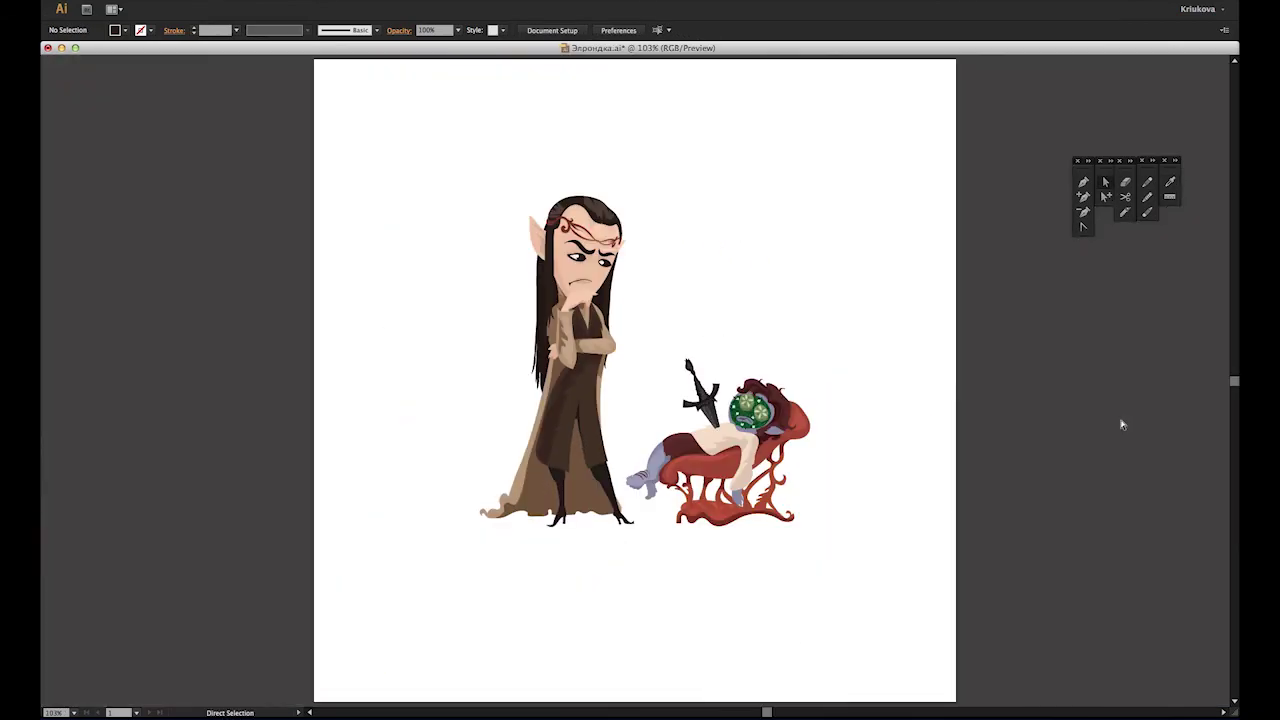
Step: Pencil-draw a wound under the dagger tip on the figure's chest and fill it pale pink
scroll(897, 555, up, 2)
click(700, 489)
key(n)
drag(563, 337, 724, 298)
key(v)
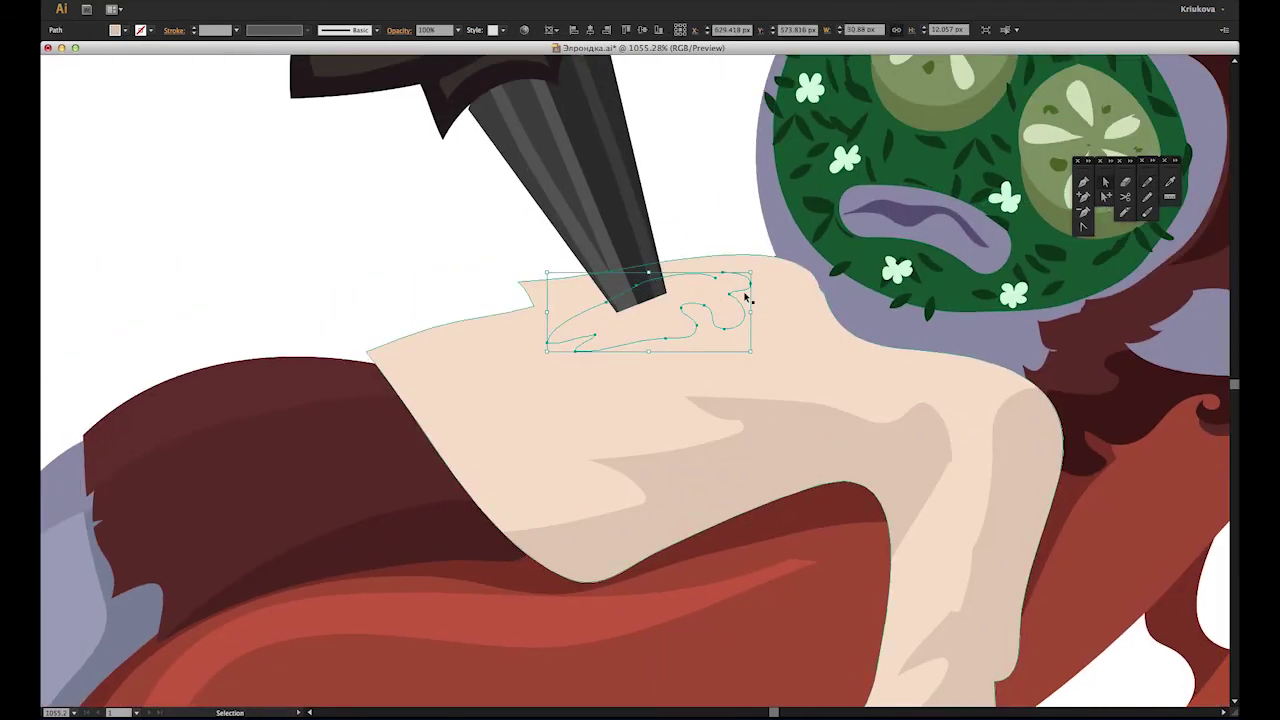
key(ctrl+shift+a)
key(ctrl+minus)
key(ctrl+minus)
scroll(394, 130, up, 1)
key(a)
click(674, 476)
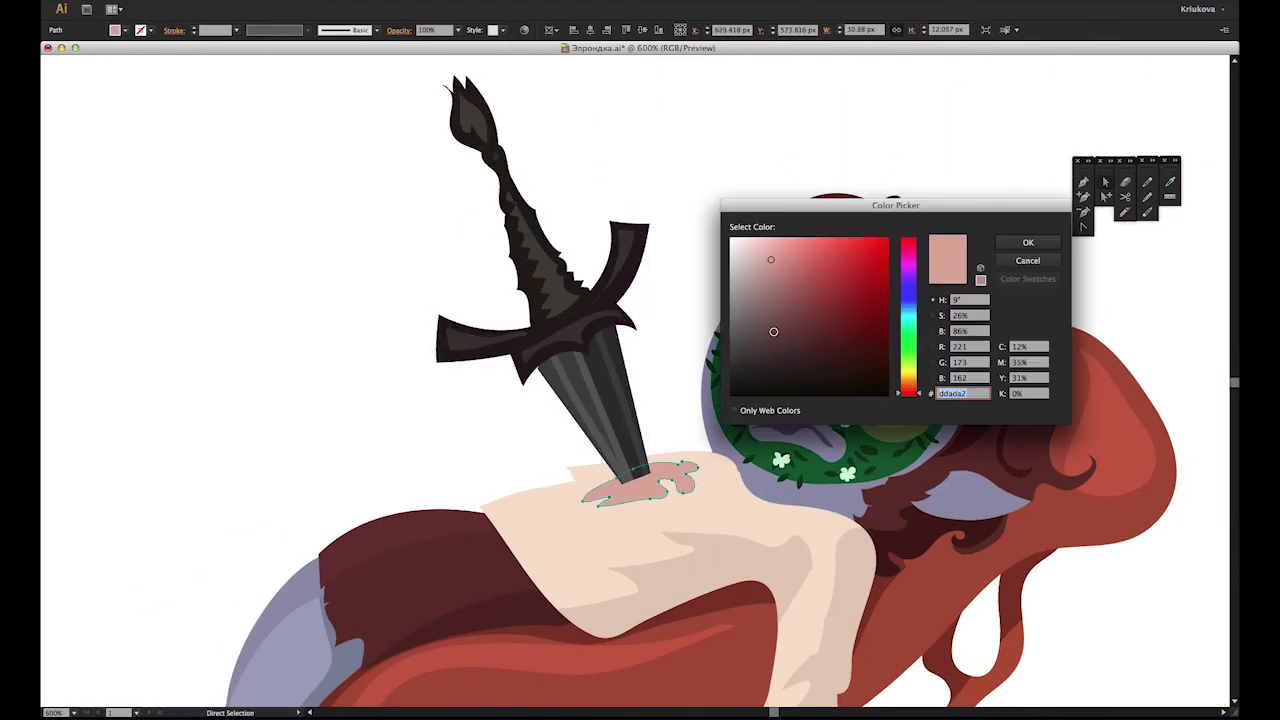
key(ctrl+shift+a)
key(ctrl+1)
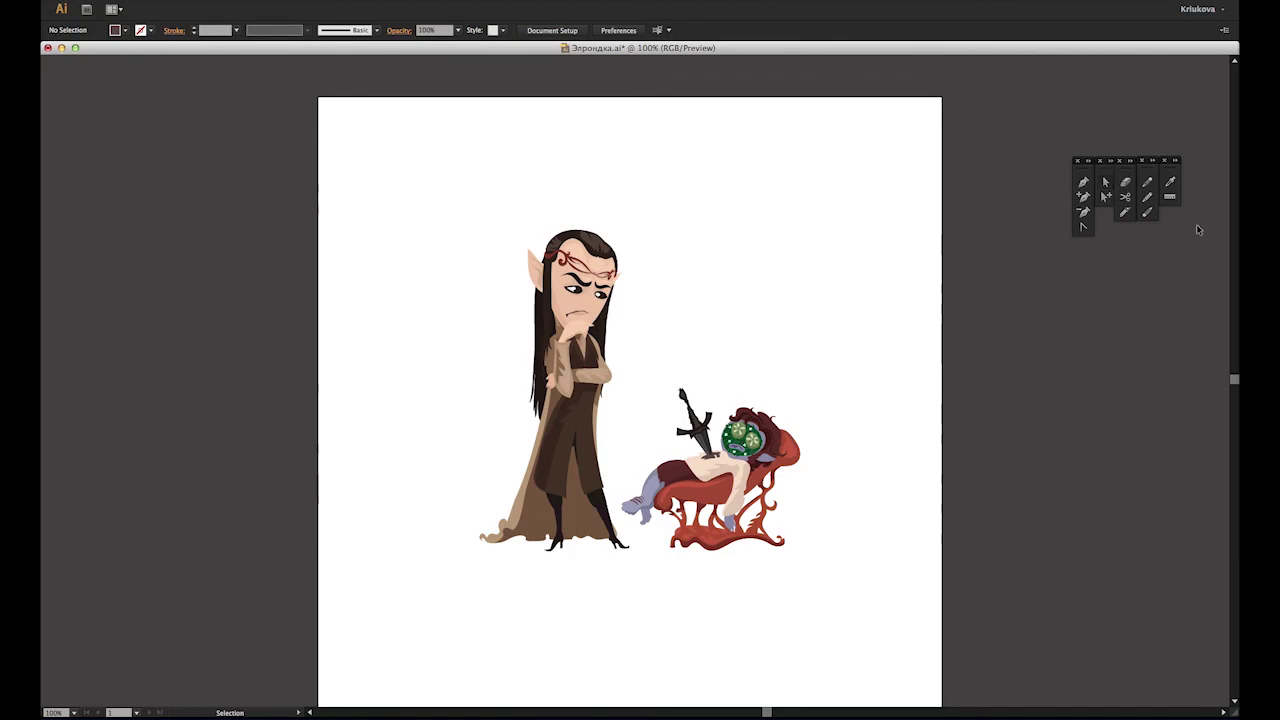
Step: Drag the reclining figure, couch and sword group 5 pixels lower, then deselect
drag(720, 520, 720, 525)
key(ctrl+shift+a)
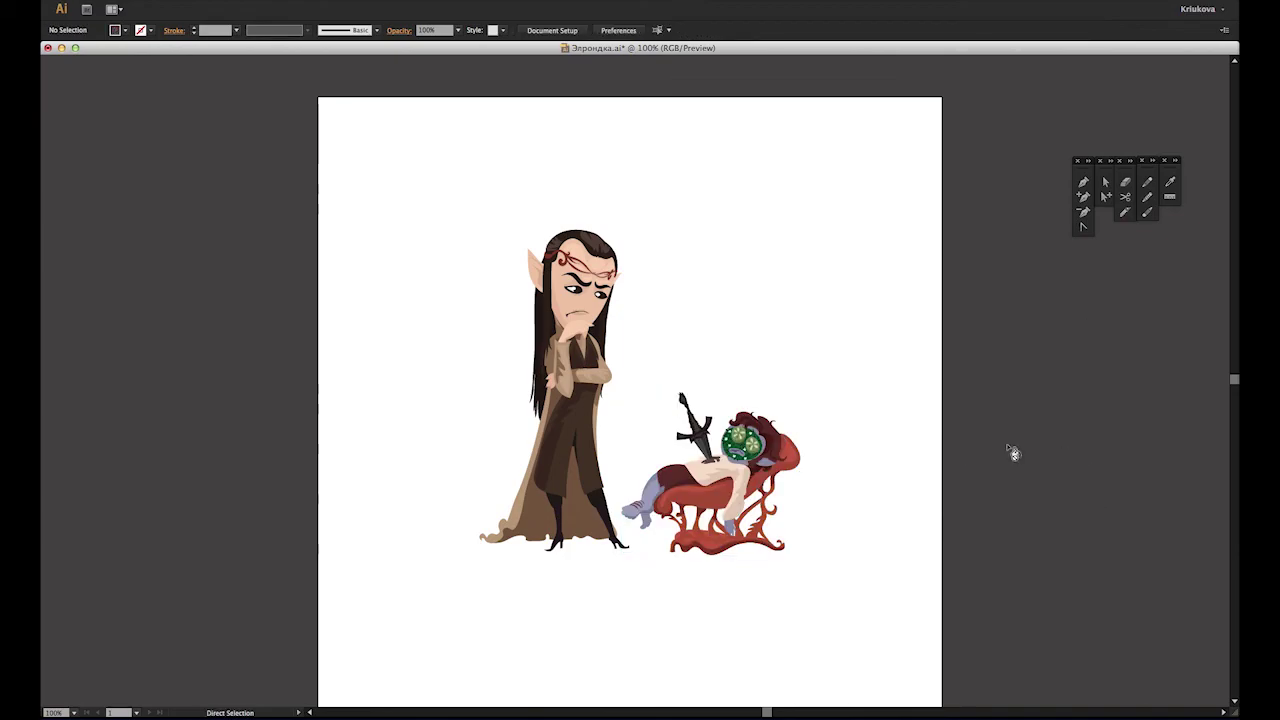